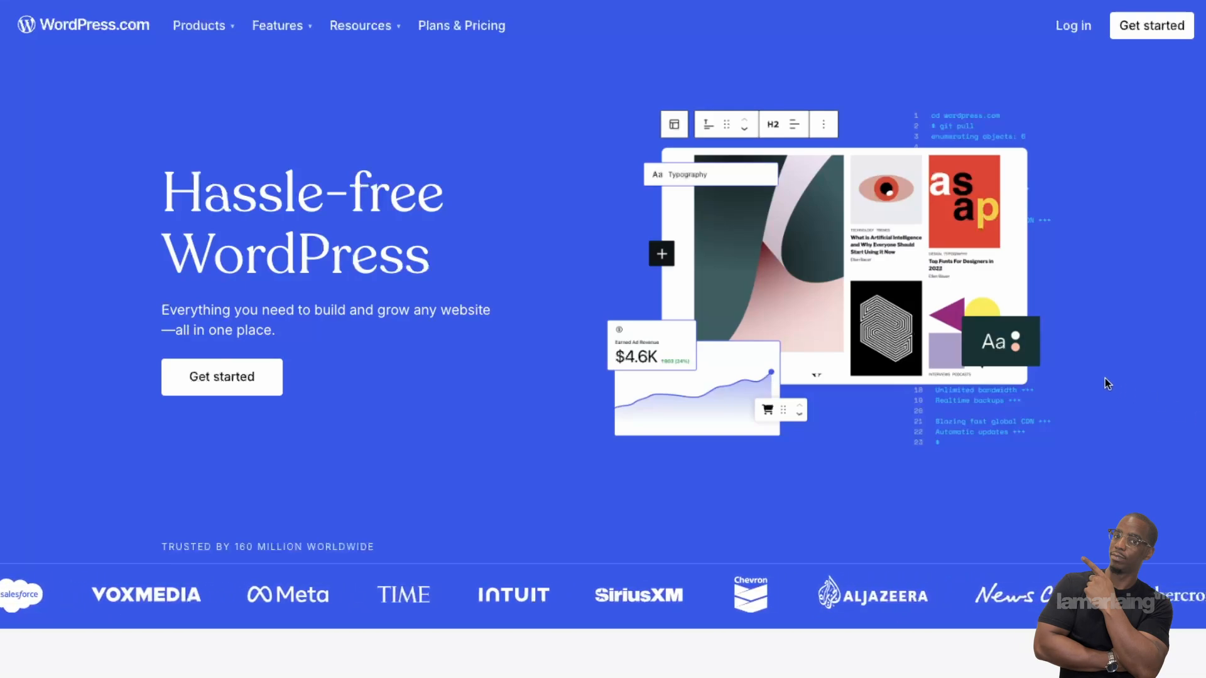
Step: Open the Enterprise WordPress page and review the VIP starting price and the companies that run on VIP
{"action": "left_click", "coordinate": [219, 28]}
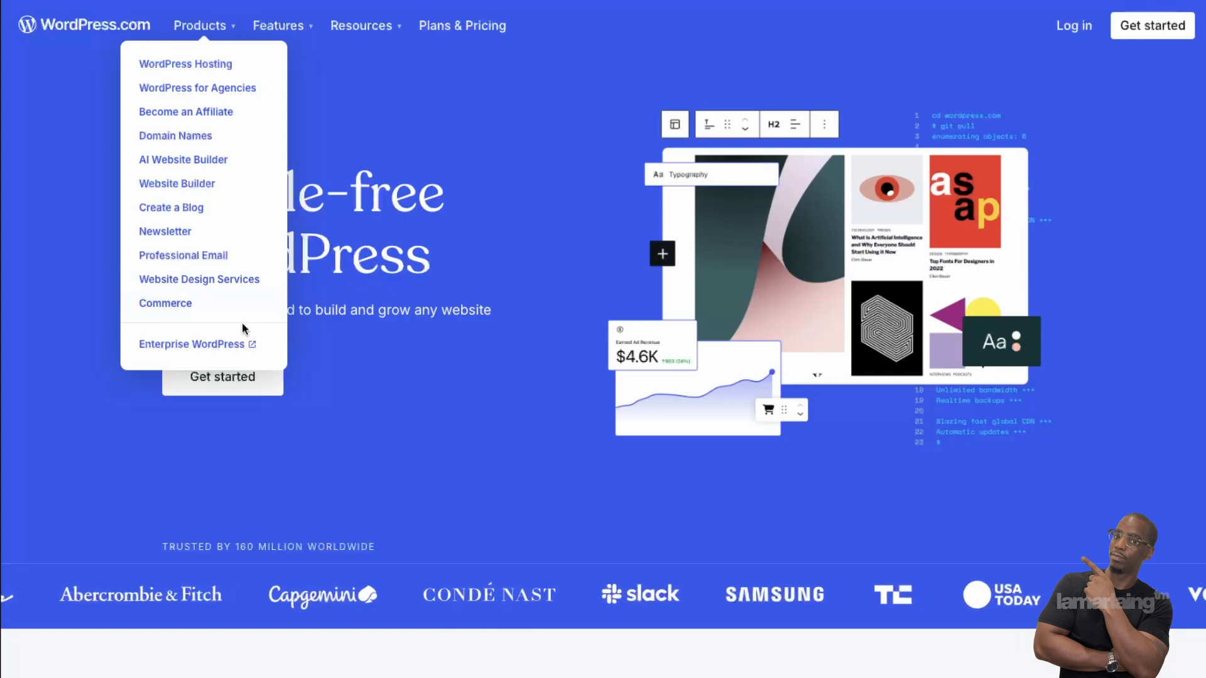
{"action": "left_click", "coordinate": [234, 345]}
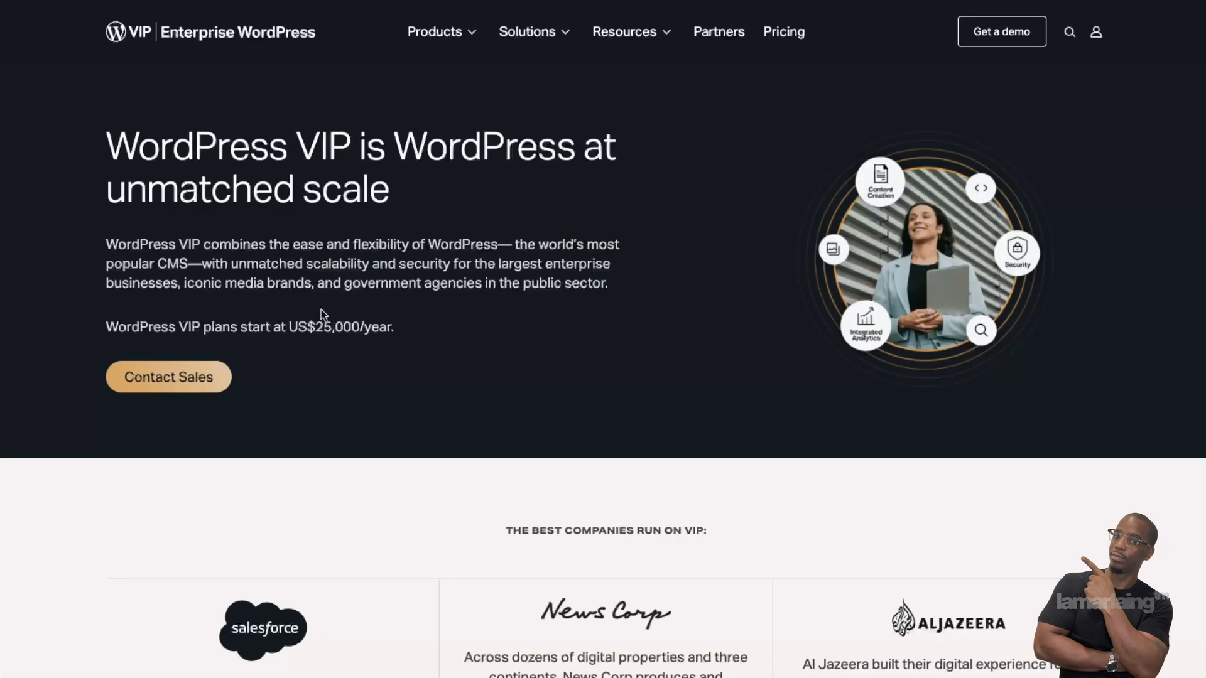
{"action": "scroll", "coordinate": [397, 295], "scroll_direction": "down", "scroll_amount": 4}
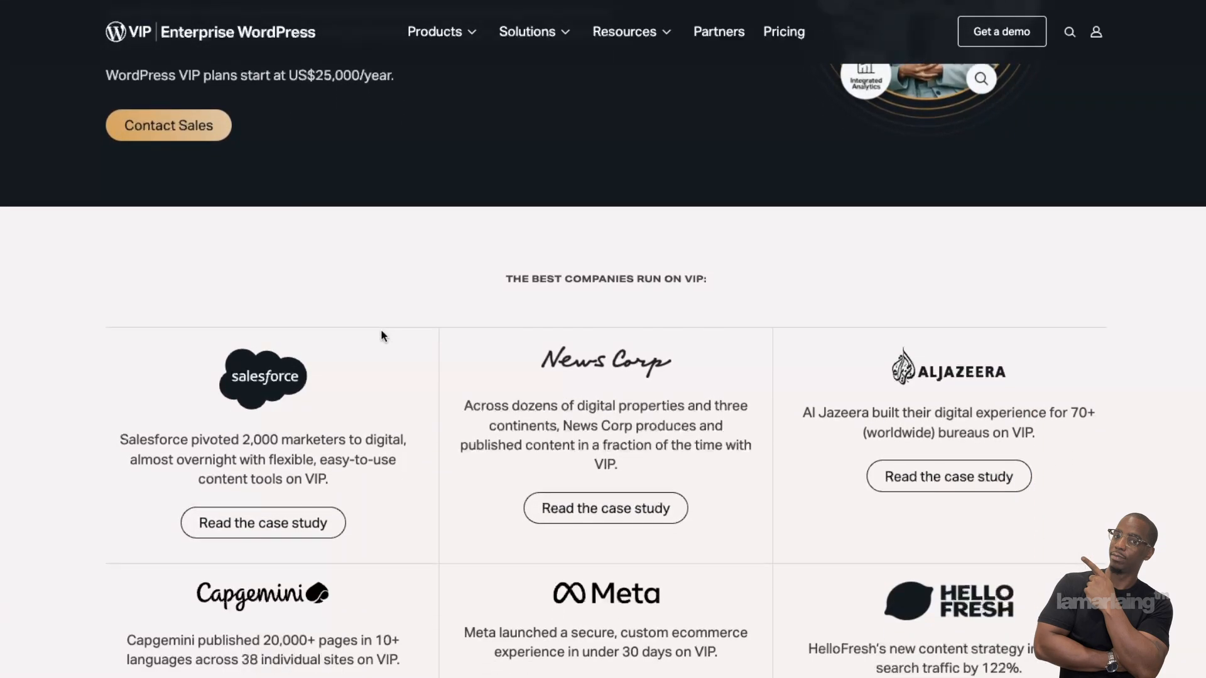
{"action": "scroll", "coordinate": [383, 329], "scroll_direction": "down", "scroll_amount": 1}
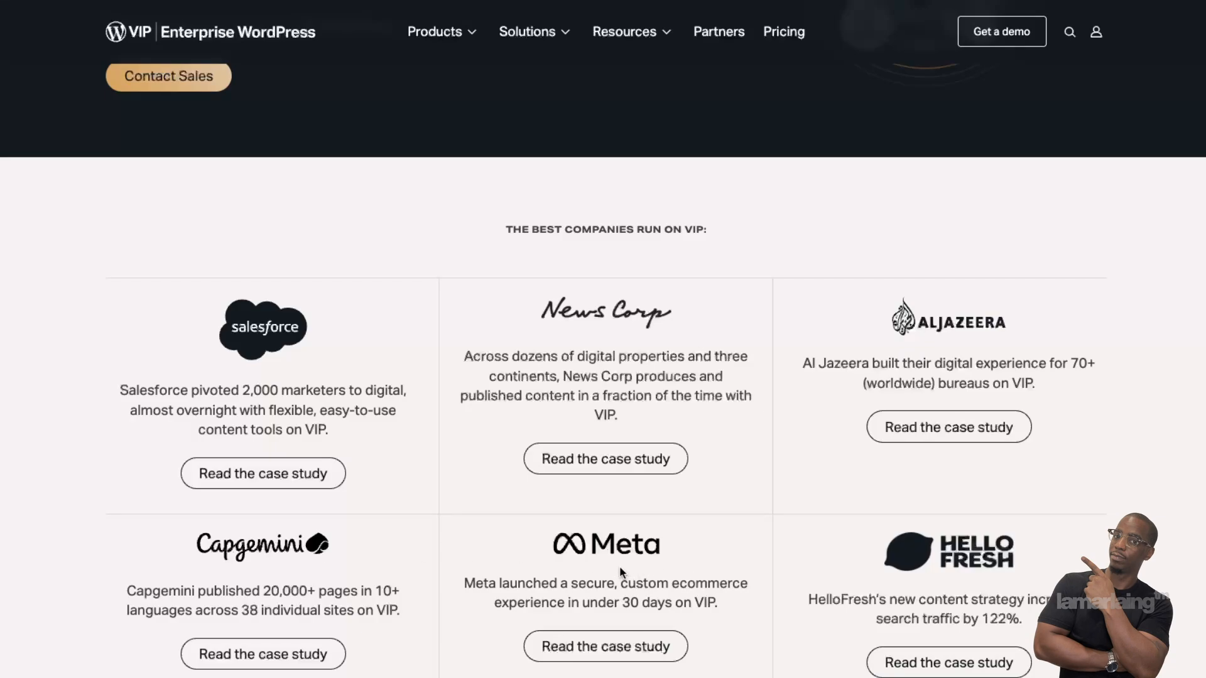
{"action": "scroll", "coordinate": [620, 572], "scroll_direction": "down", "scroll_amount": 2}
{"action": "scroll", "coordinate": [814, 547], "scroll_direction": "up", "scroll_amount": 7}
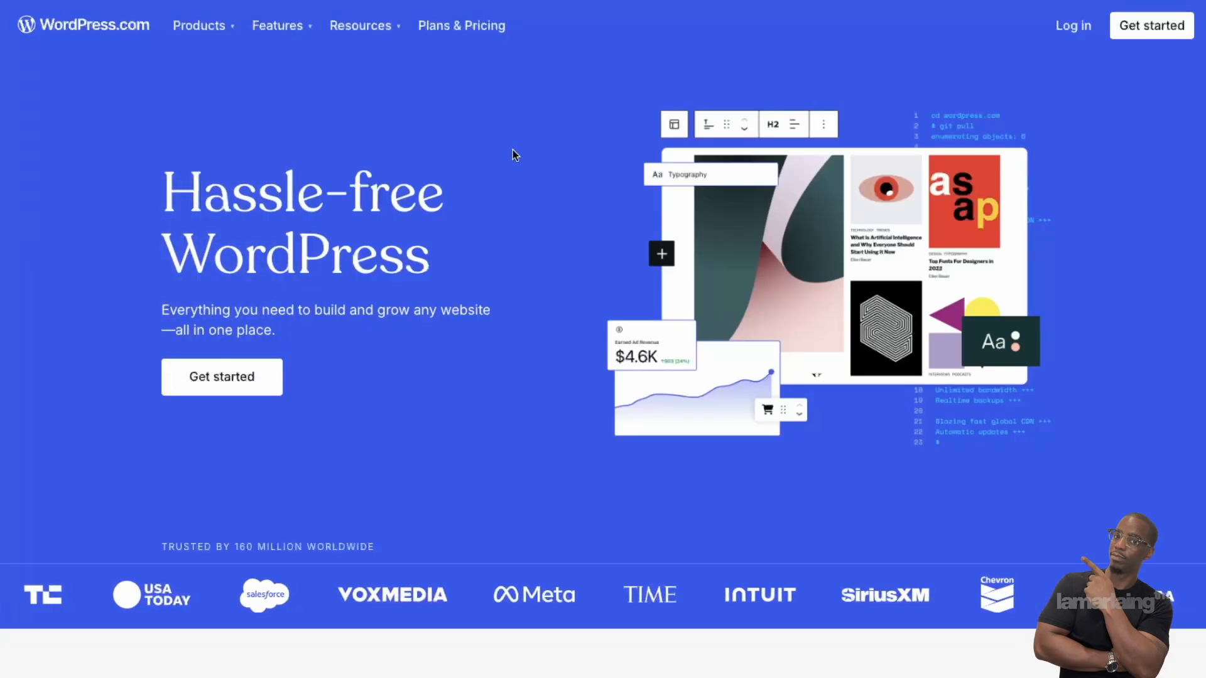
Step: Open the WordPress Themes directory and look through the themes in the Blog category
{"action": "mouse_move", "coordinate": [278, 25]}
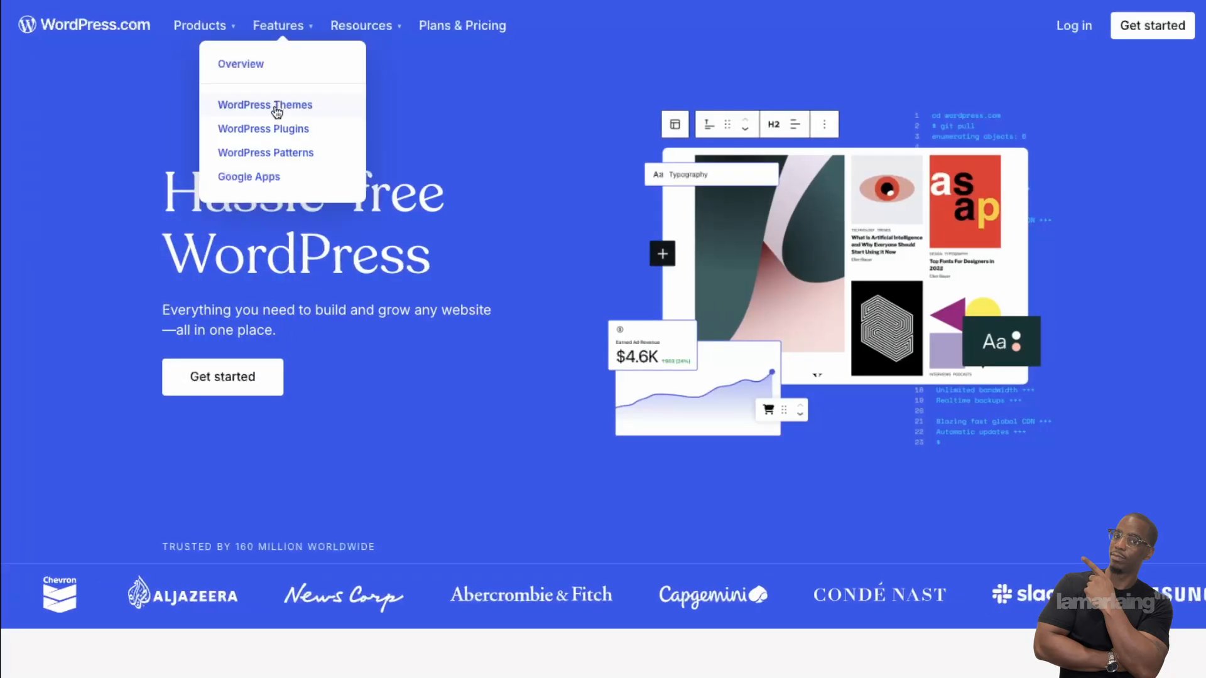
{"action": "left_click", "coordinate": [274, 106]}
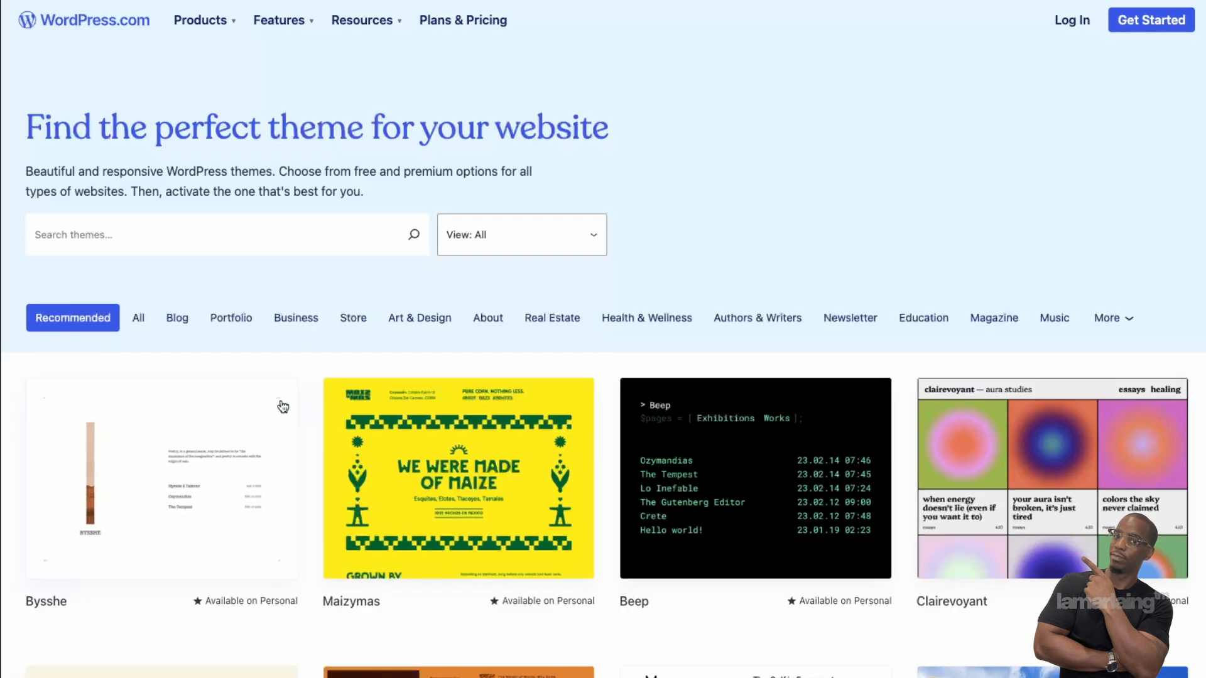
{"action": "left_click", "coordinate": [176, 318]}
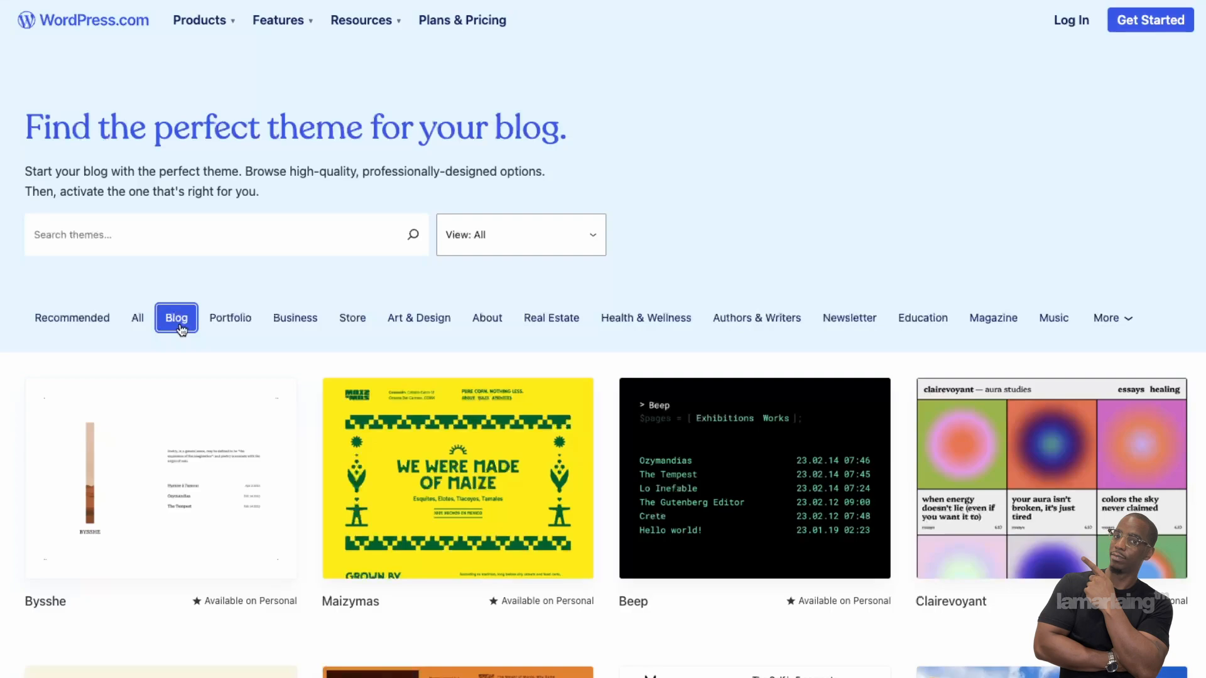
{"action": "scroll", "coordinate": [494, 567], "scroll_direction": "down", "scroll_amount": 8}
{"action": "scroll", "coordinate": [495, 569], "scroll_direction": "up", "scroll_amount": 7}
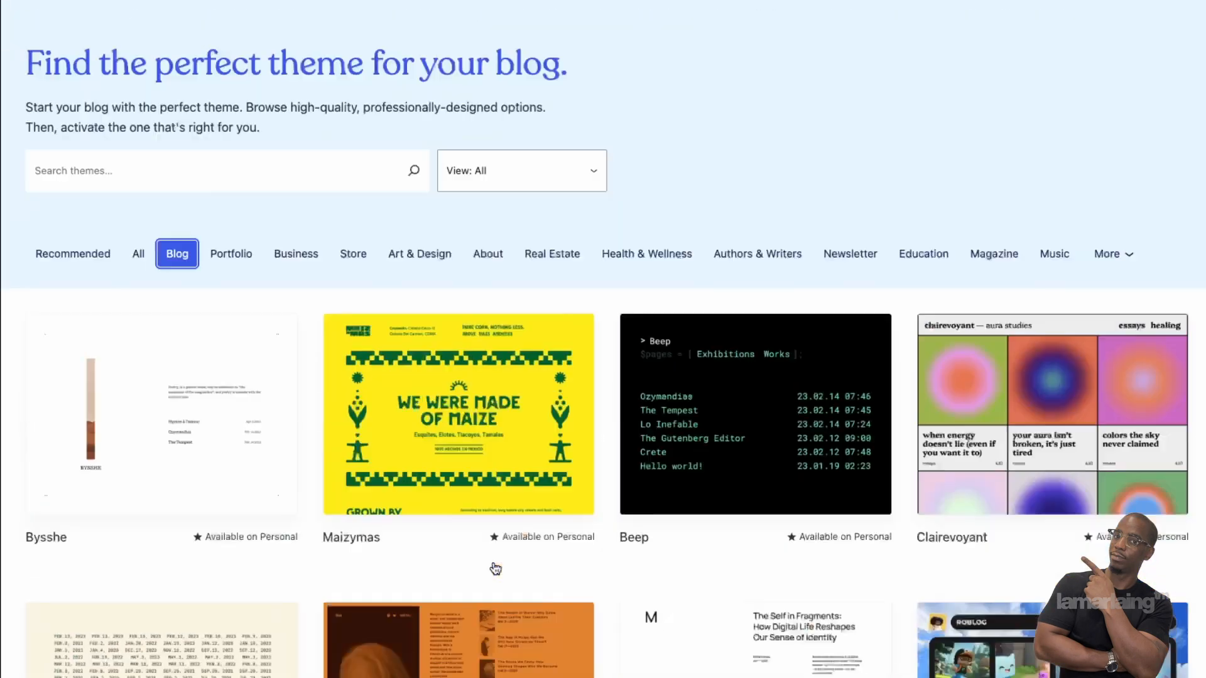
{"action": "scroll", "coordinate": [495, 569], "scroll_direction": "up", "scroll_amount": 1}
Step: Show the Portfolio category of themes and look through its designs
{"action": "left_click", "coordinate": [245, 328]}
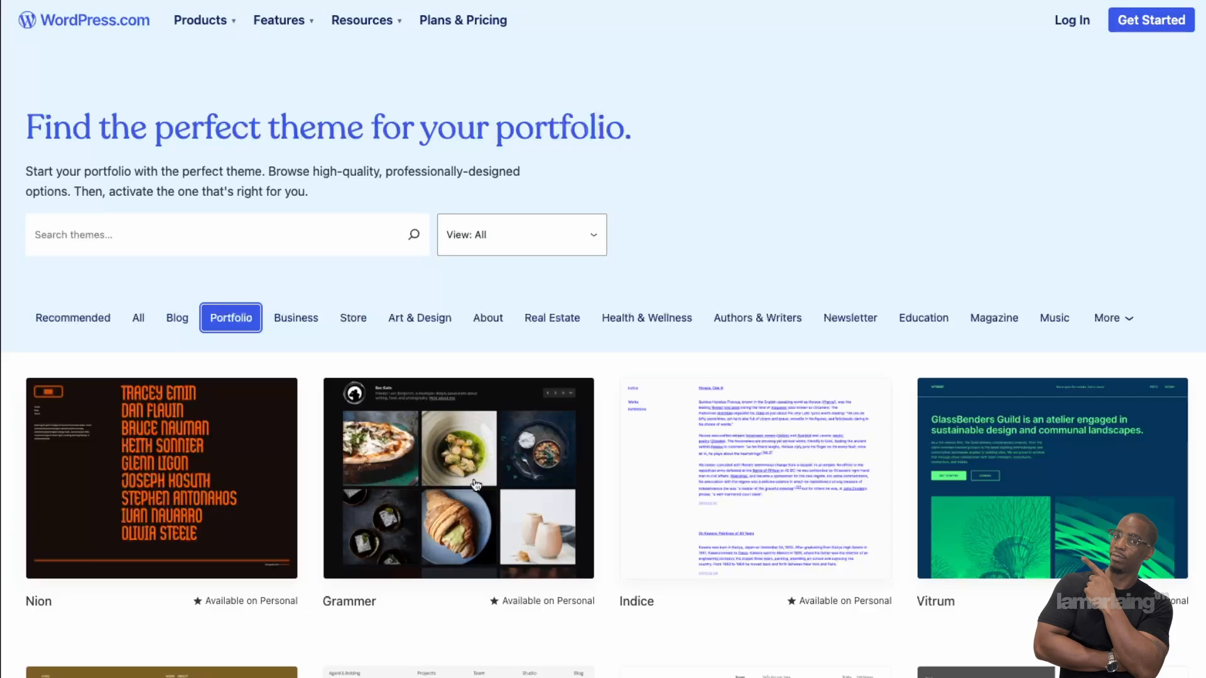
{"action": "scroll", "coordinate": [477, 484], "scroll_direction": "down", "scroll_amount": 3}
{"action": "scroll", "coordinate": [622, 509], "scroll_direction": "down", "scroll_amount": 3}
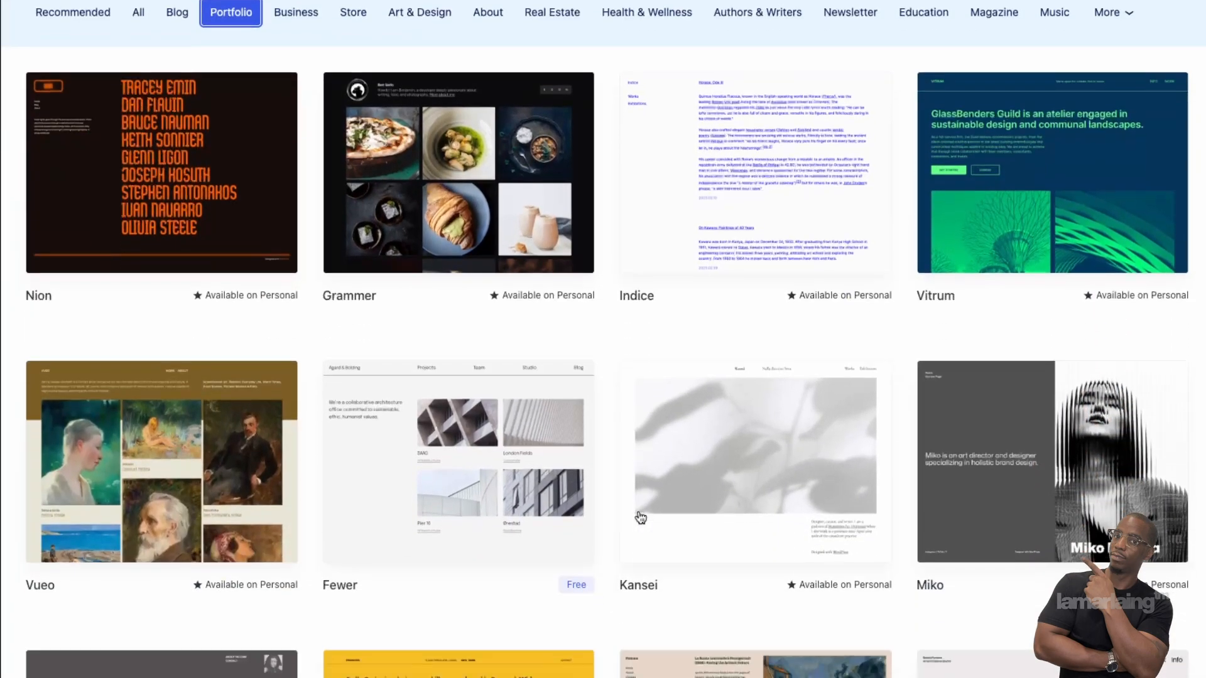
{"action": "scroll", "coordinate": [634, 515], "scroll_direction": "up", "scroll_amount": 6}
Step: Show the Business category of themes and examine the range of designs offered
{"action": "left_click", "coordinate": [310, 323]}
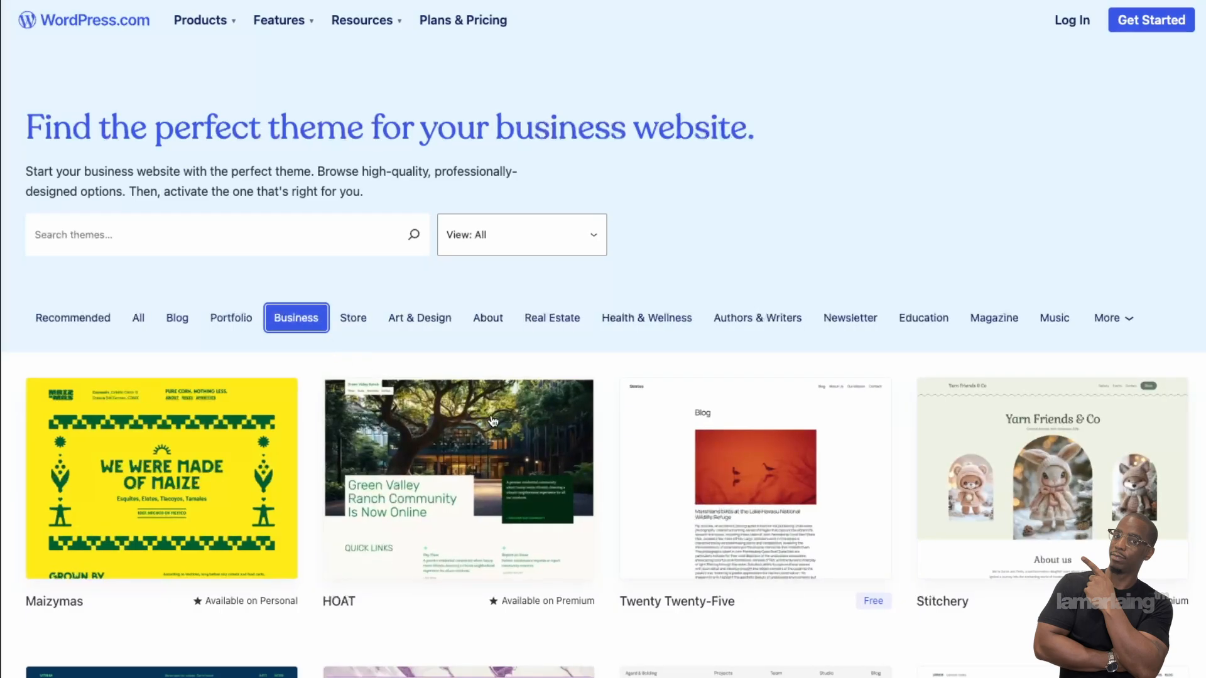
{"action": "scroll", "coordinate": [492, 423], "scroll_direction": "down", "scroll_amount": 5}
{"action": "scroll", "coordinate": [493, 423], "scroll_direction": "down", "scroll_amount": 11}
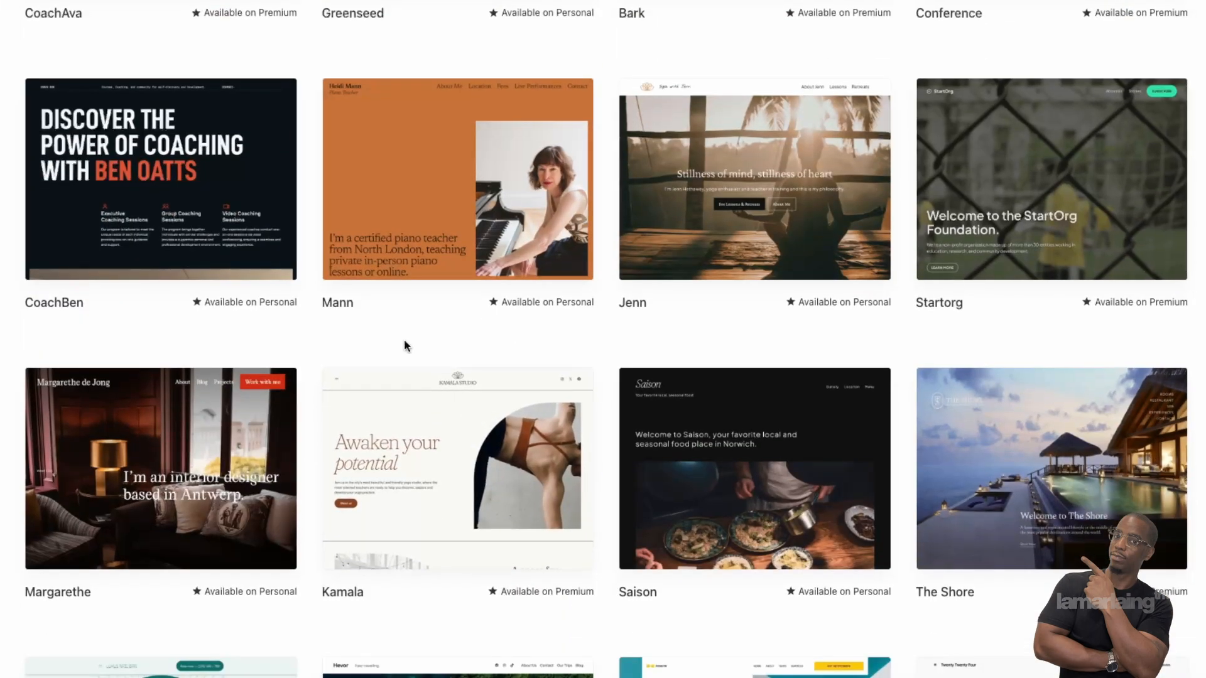
{"action": "scroll", "coordinate": [405, 339], "scroll_direction": "up", "scroll_amount": 1}
{"action": "scroll", "coordinate": [408, 347], "scroll_direction": "up", "scroll_amount": 3}
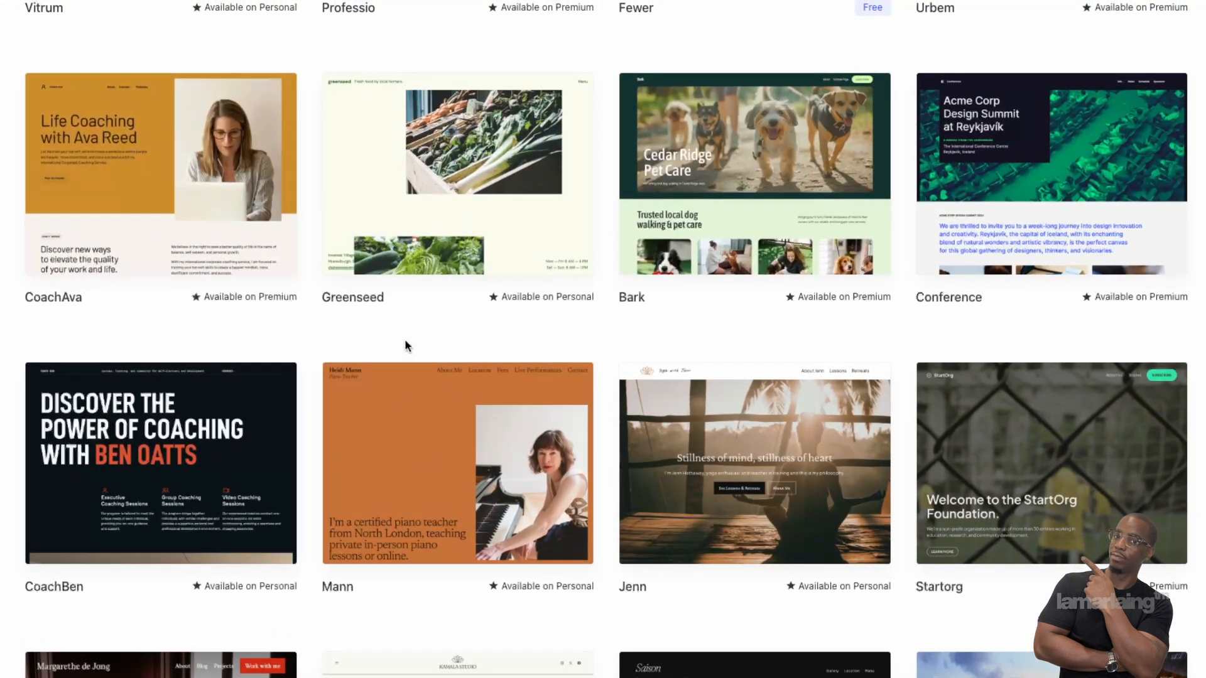
{"action": "scroll", "coordinate": [408, 345], "scroll_direction": "up", "scroll_amount": 11}
{"action": "scroll", "coordinate": [408, 346], "scroll_direction": "up", "scroll_amount": 2}
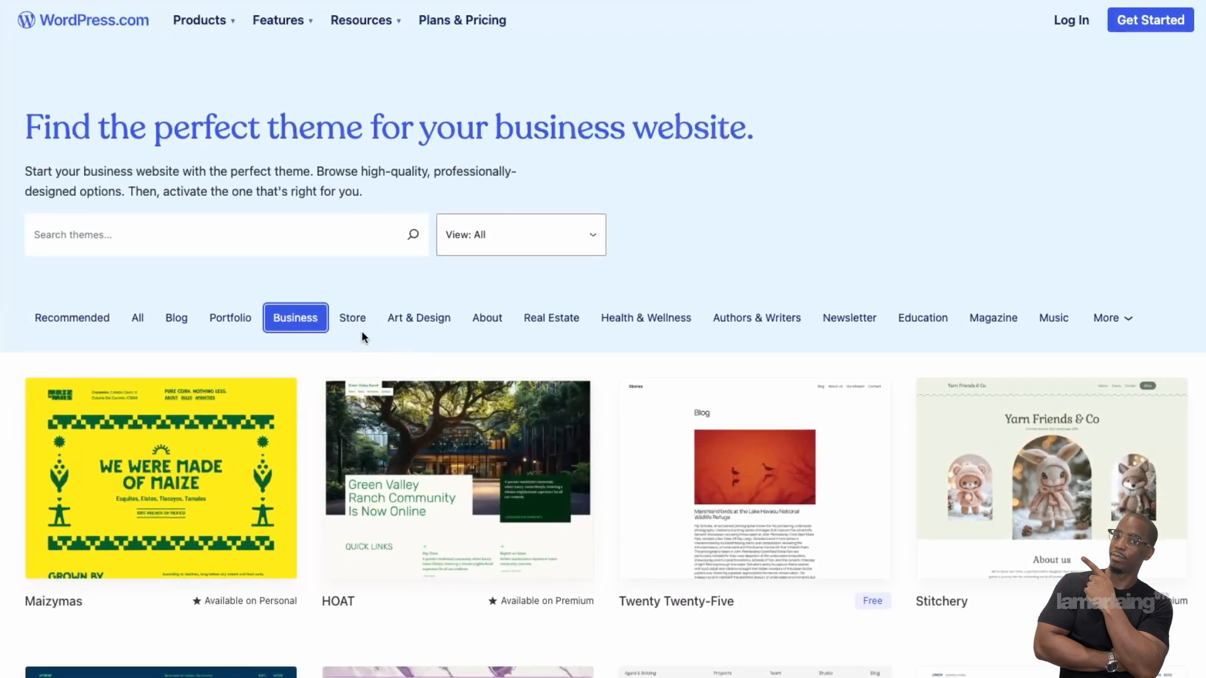
Step: Show the Store category of themes and look through the online store designs
{"action": "left_click", "coordinate": [363, 326]}
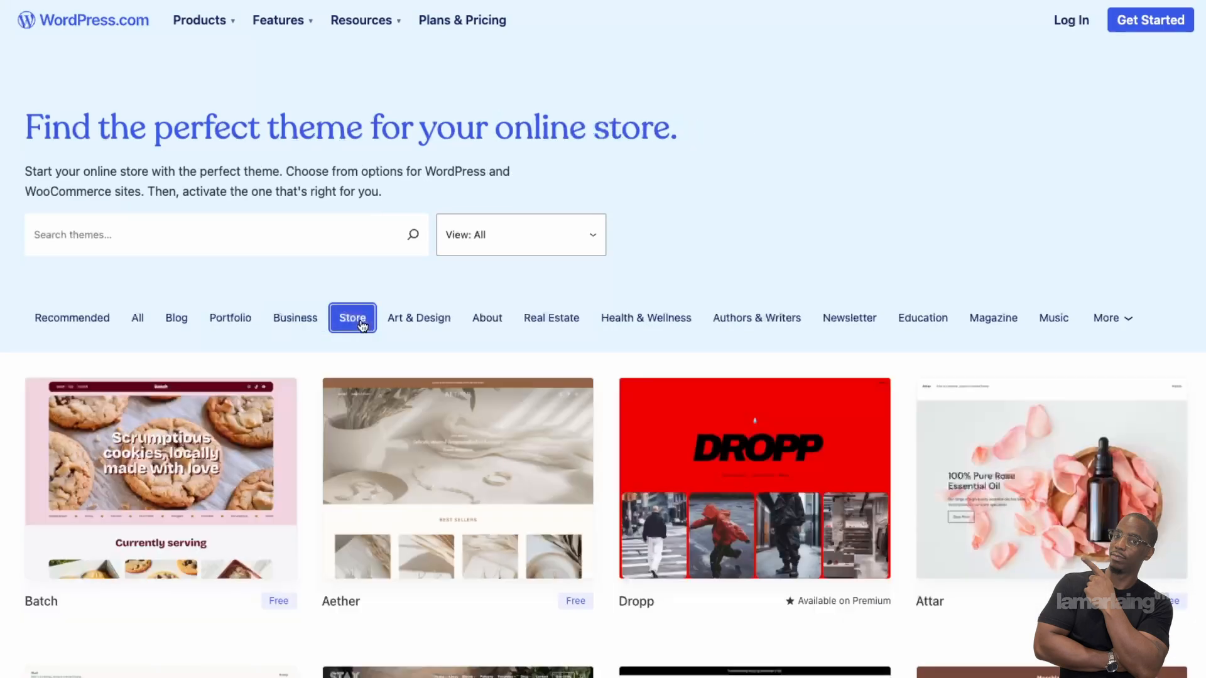
{"action": "scroll", "coordinate": [857, 575], "scroll_direction": "down", "scroll_amount": 4}
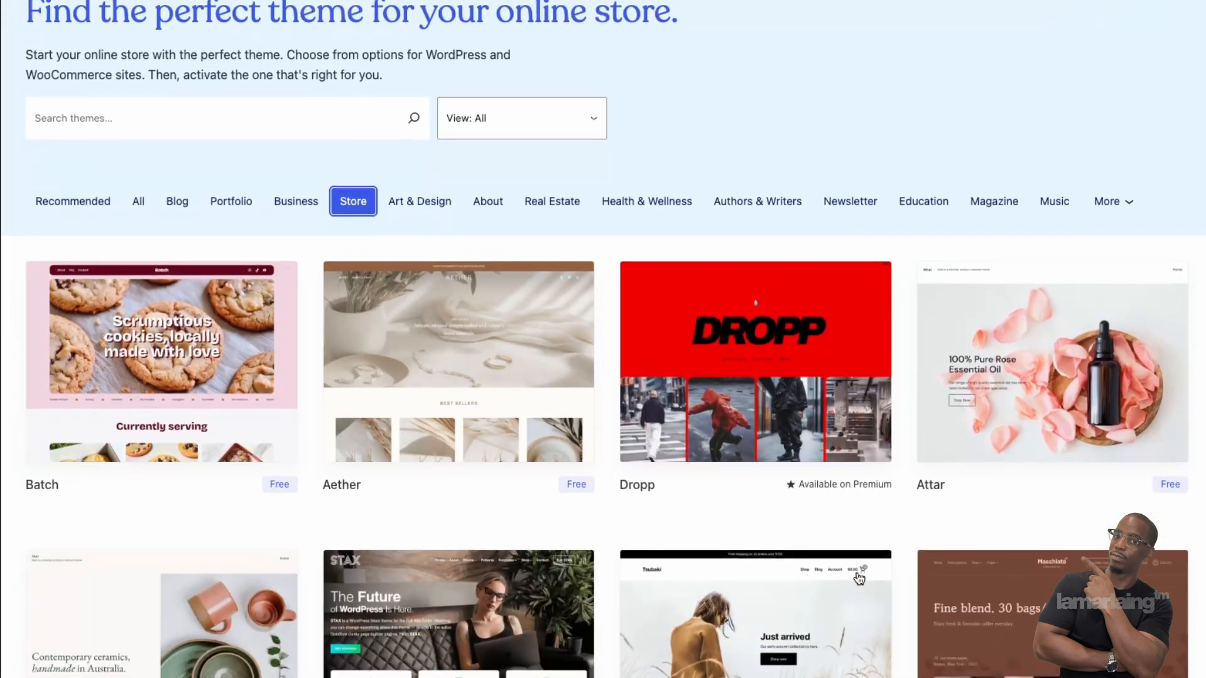
{"action": "scroll", "coordinate": [859, 578], "scroll_direction": "up", "scroll_amount": 4}
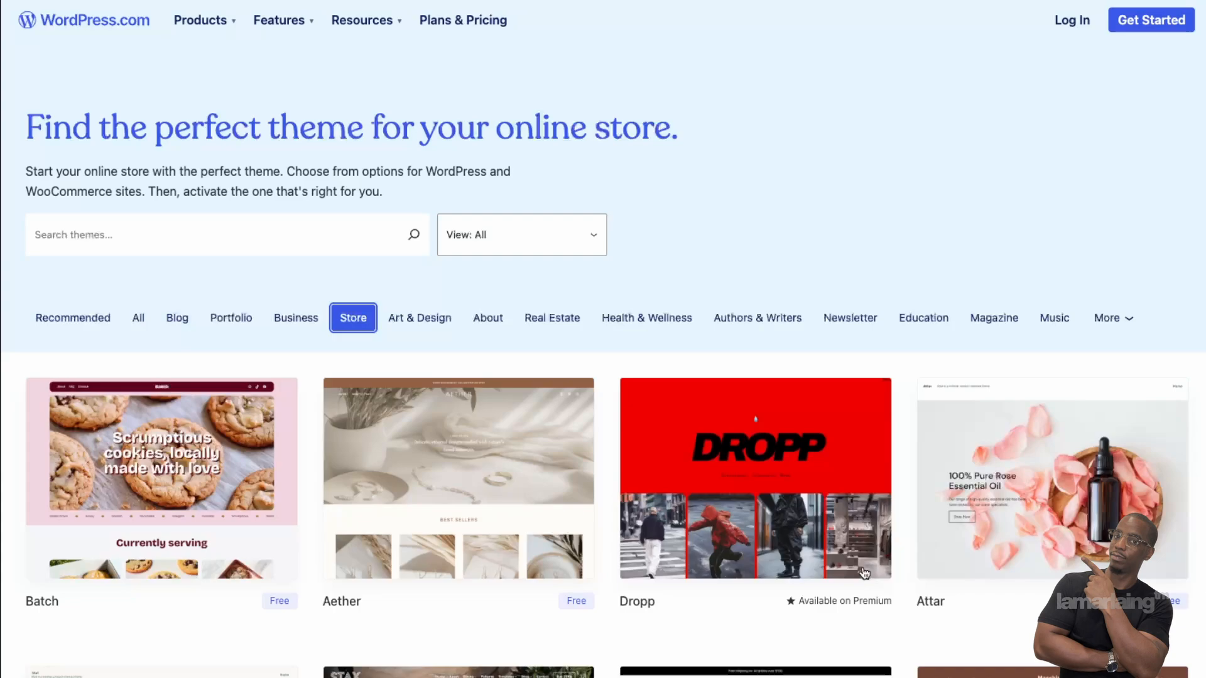
Step: Look at the Art & Design, Real Estate, Health & Wellness, Newsletter and Education themes, ending on the Recommended category
{"action": "left_click", "coordinate": [421, 323]}
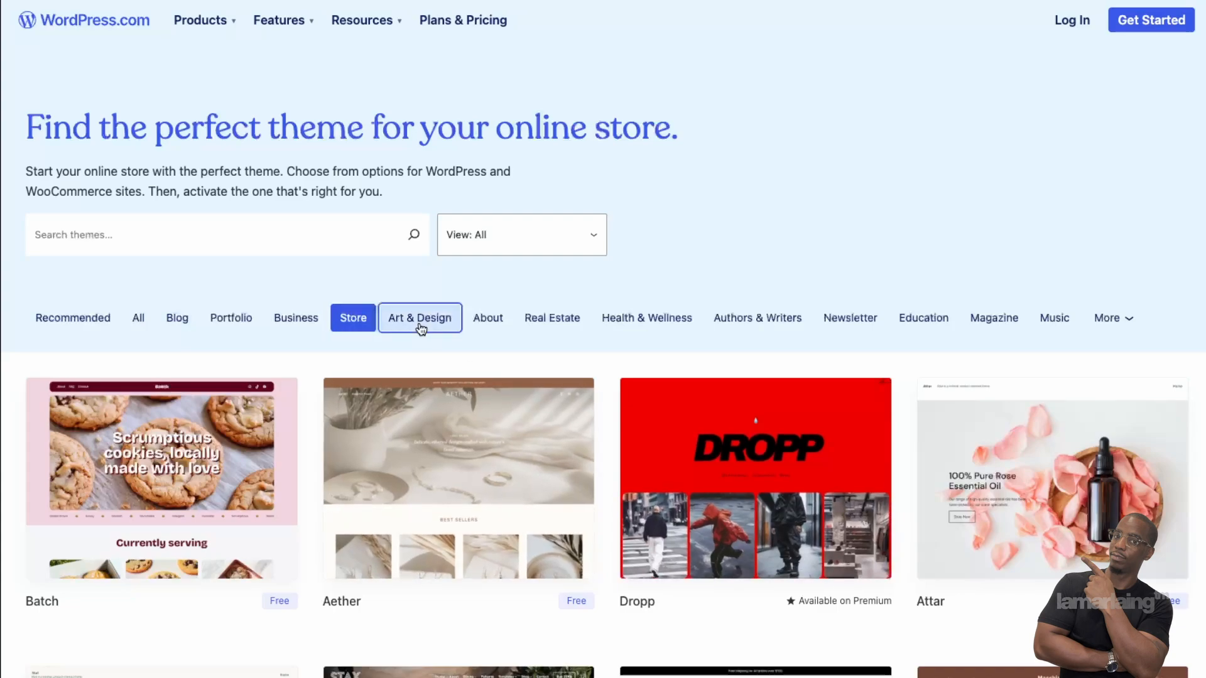
{"action": "left_click", "coordinate": [552, 323]}
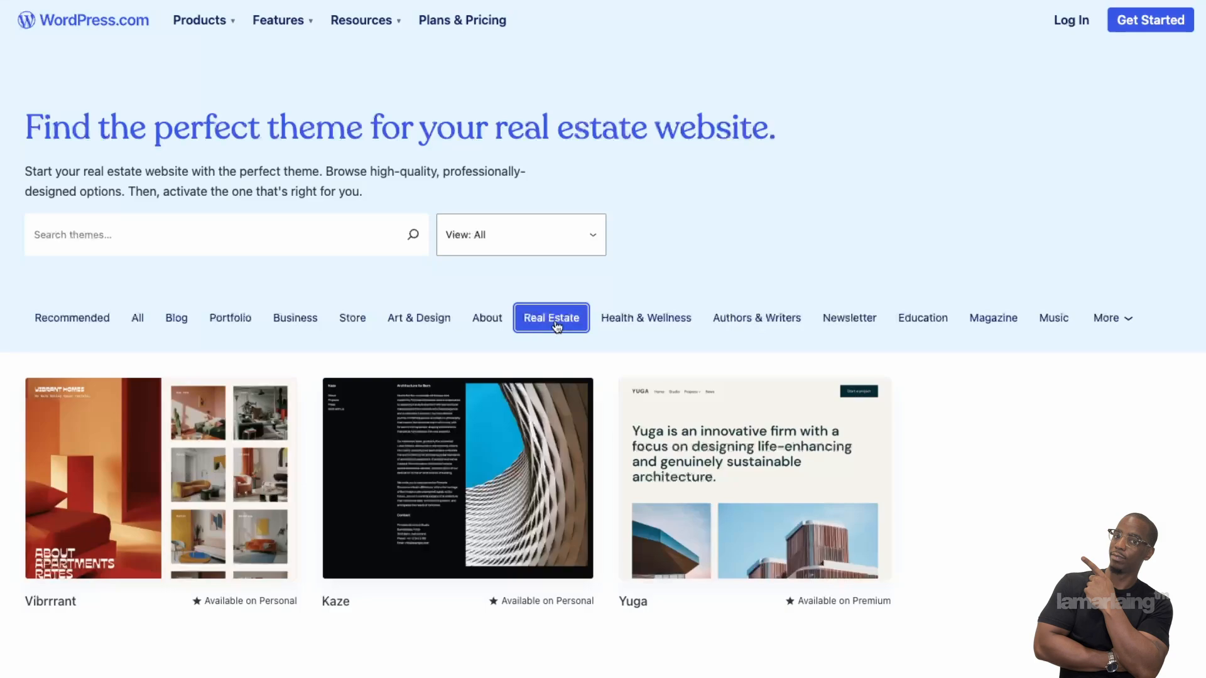
{"action": "left_click", "coordinate": [623, 326]}
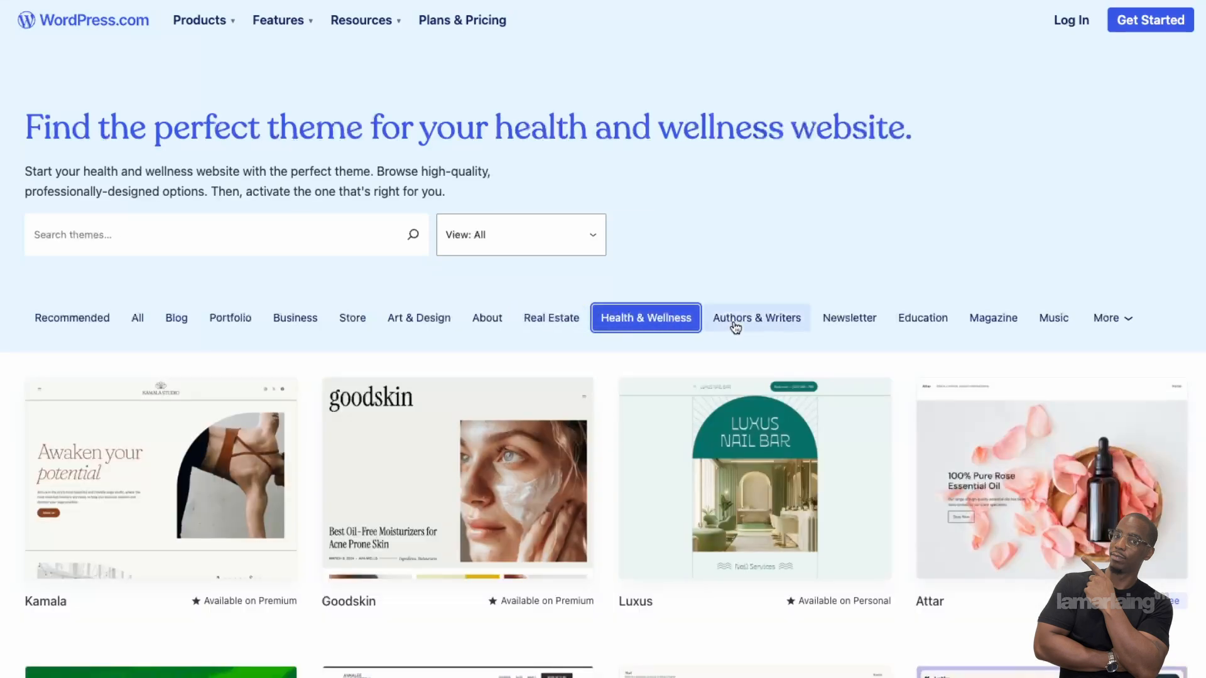
{"action": "left_click", "coordinate": [845, 324]}
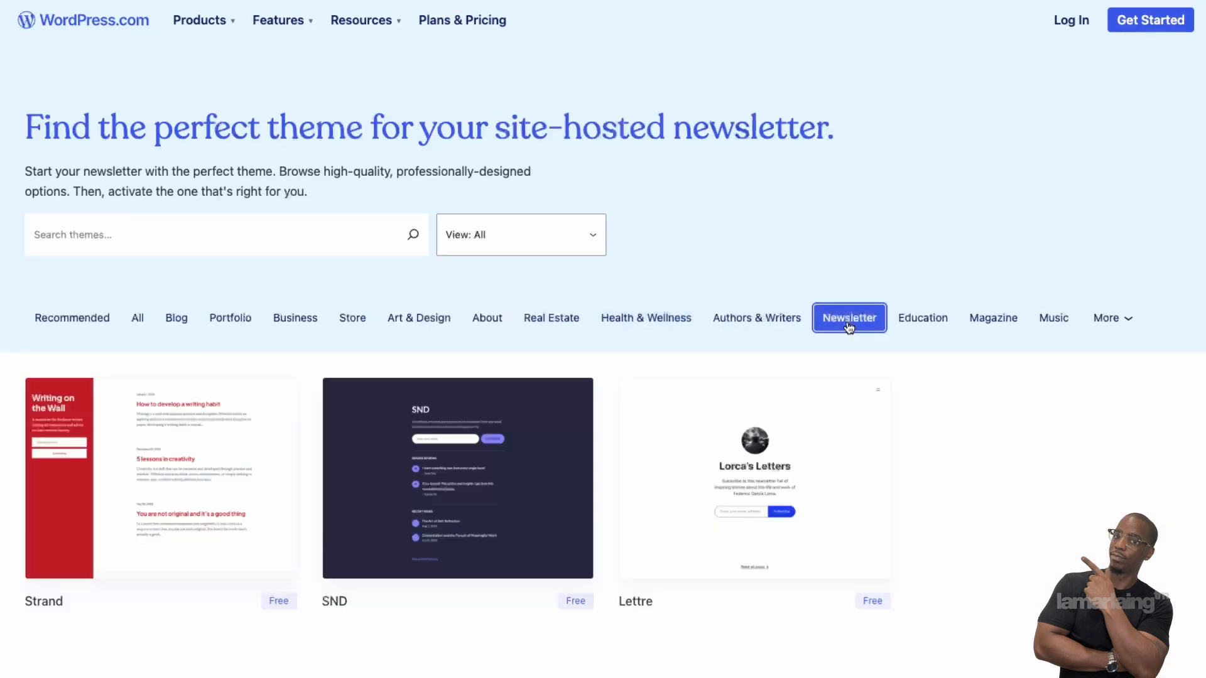
{"action": "left_click", "coordinate": [913, 324]}
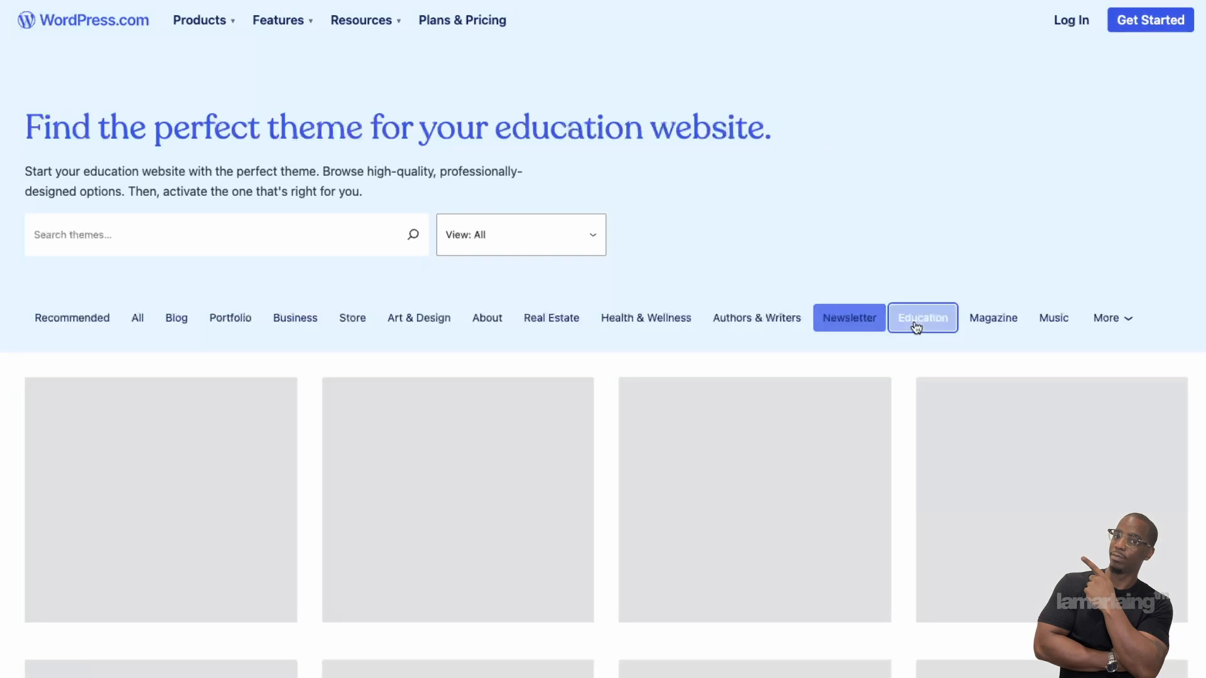
{"action": "left_click", "coordinate": [80, 322]}
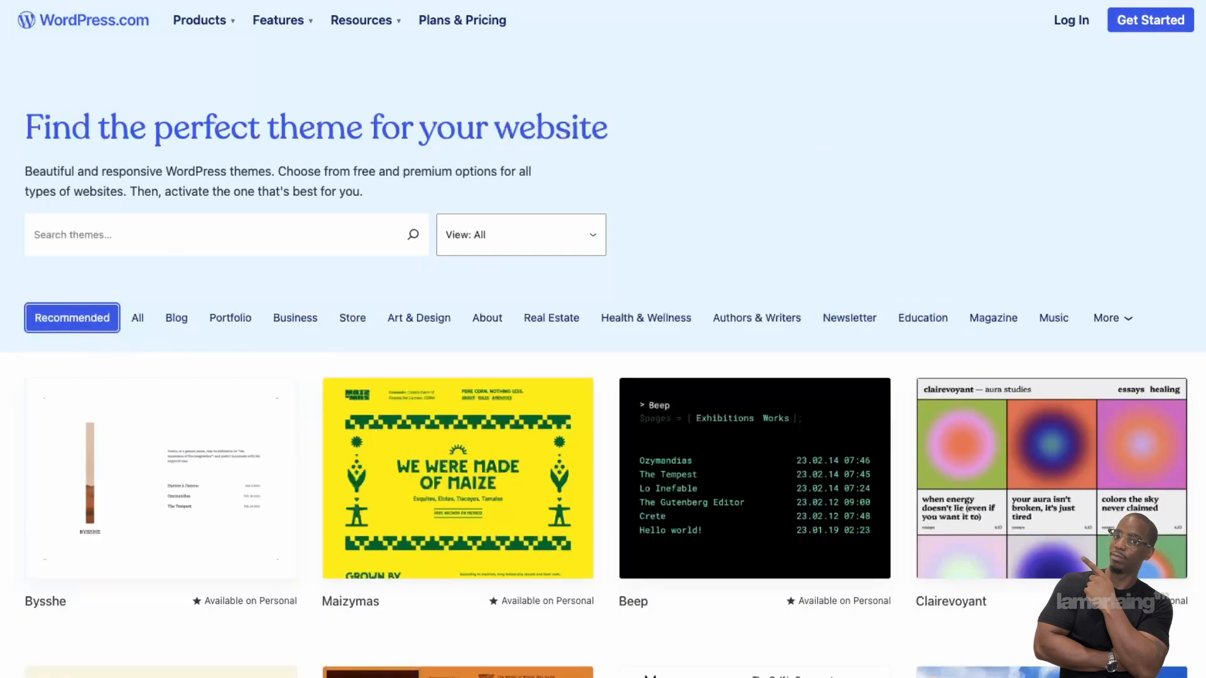
Step: Open the WordPress Plugins directory and examine its premium, blog monetizing, developers' favorites, local business, popular and online store plugins
{"action": "mouse_move", "coordinate": [288, 27]}
{"action": "left_click", "coordinate": [281, 125]}
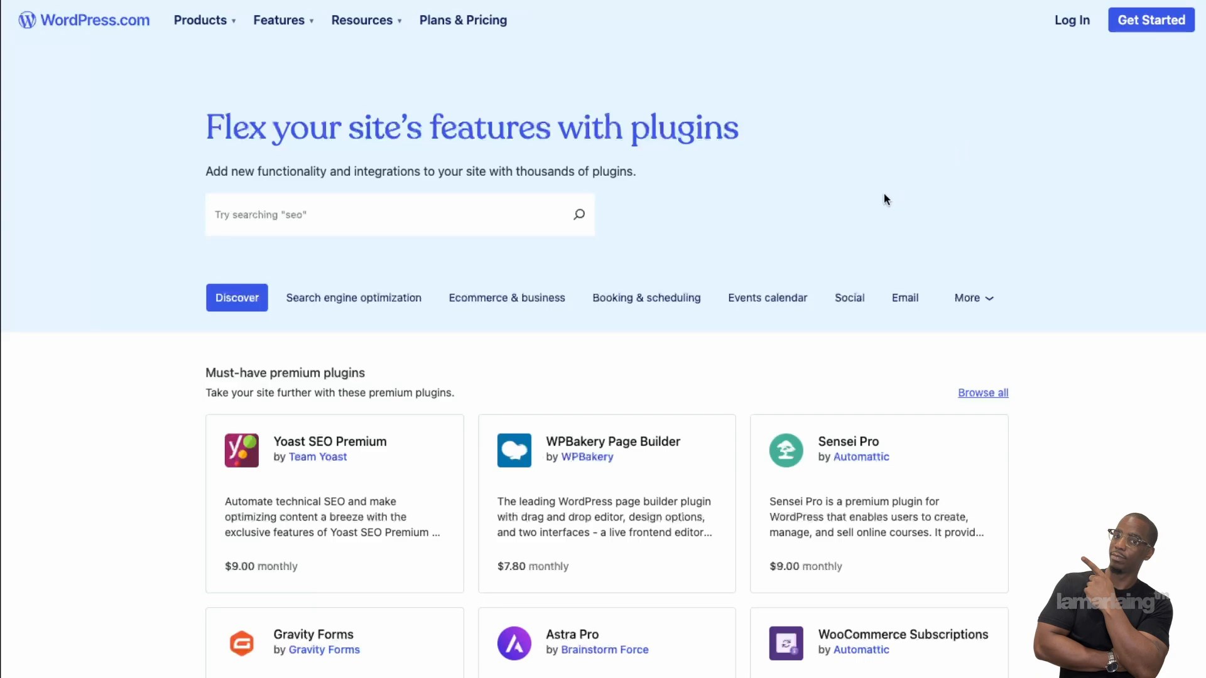
{"action": "scroll", "coordinate": [872, 201], "scroll_direction": "down", "scroll_amount": 4}
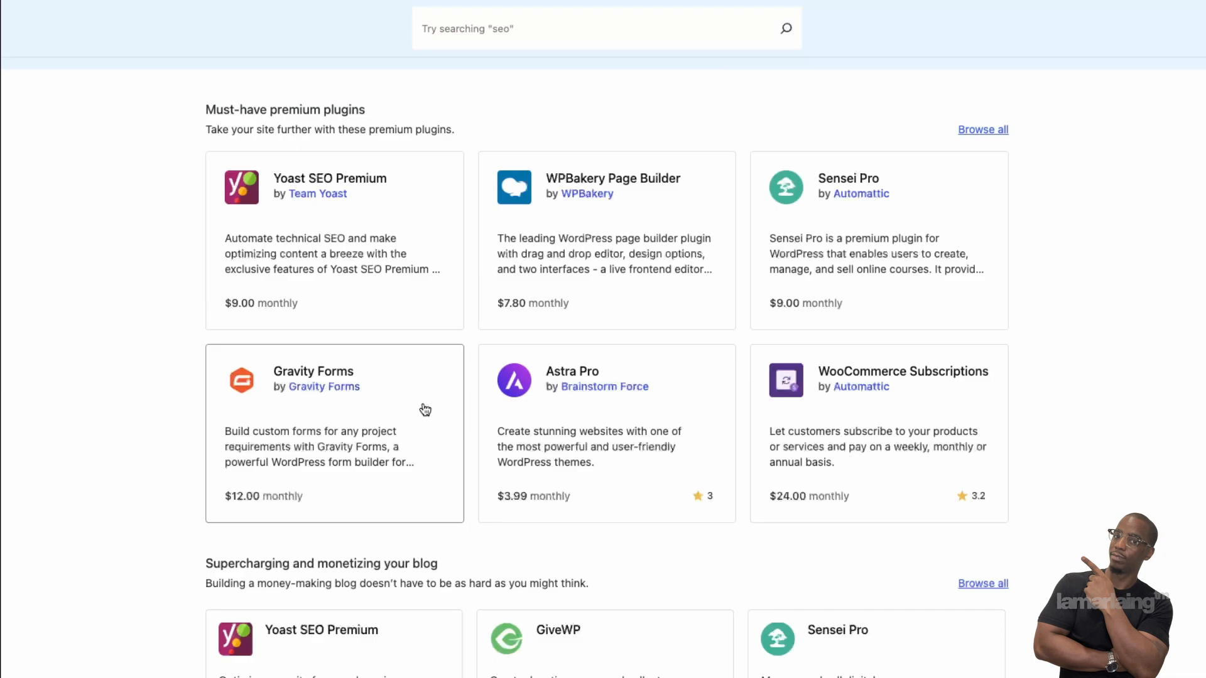
{"action": "scroll", "coordinate": [426, 410], "scroll_direction": "down", "scroll_amount": 1}
{"action": "scroll", "coordinate": [952, 357], "scroll_direction": "down", "scroll_amount": 1}
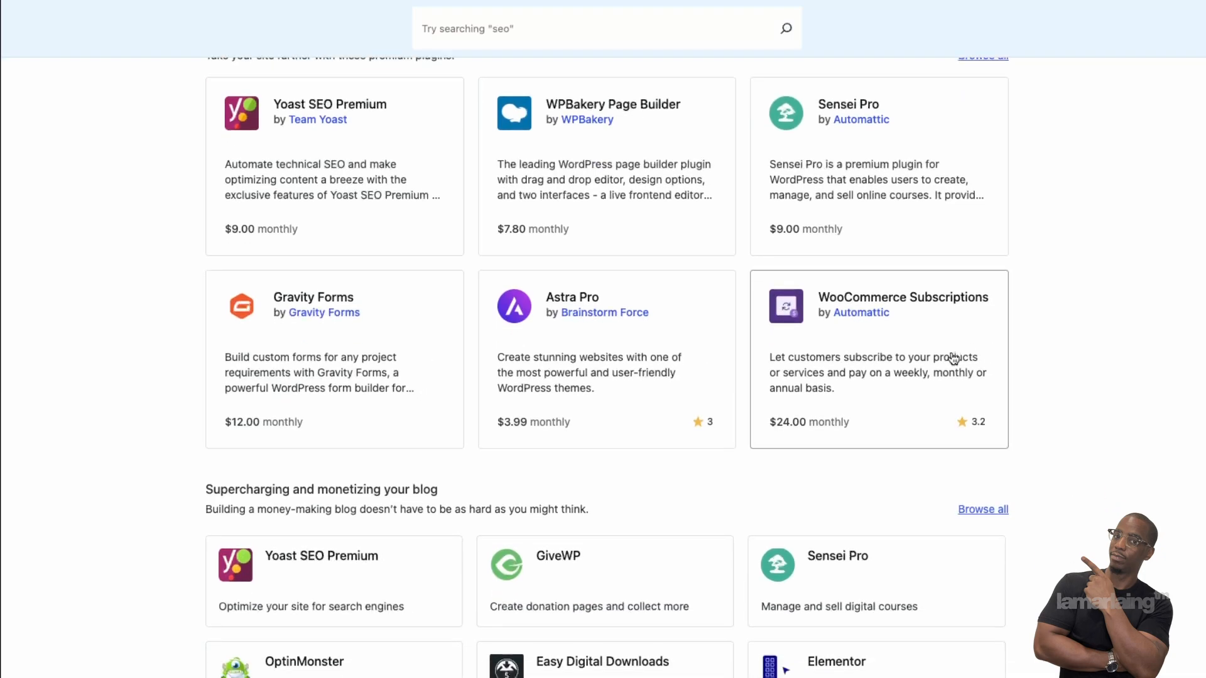
{"action": "scroll", "coordinate": [953, 358], "scroll_direction": "down", "scroll_amount": 12}
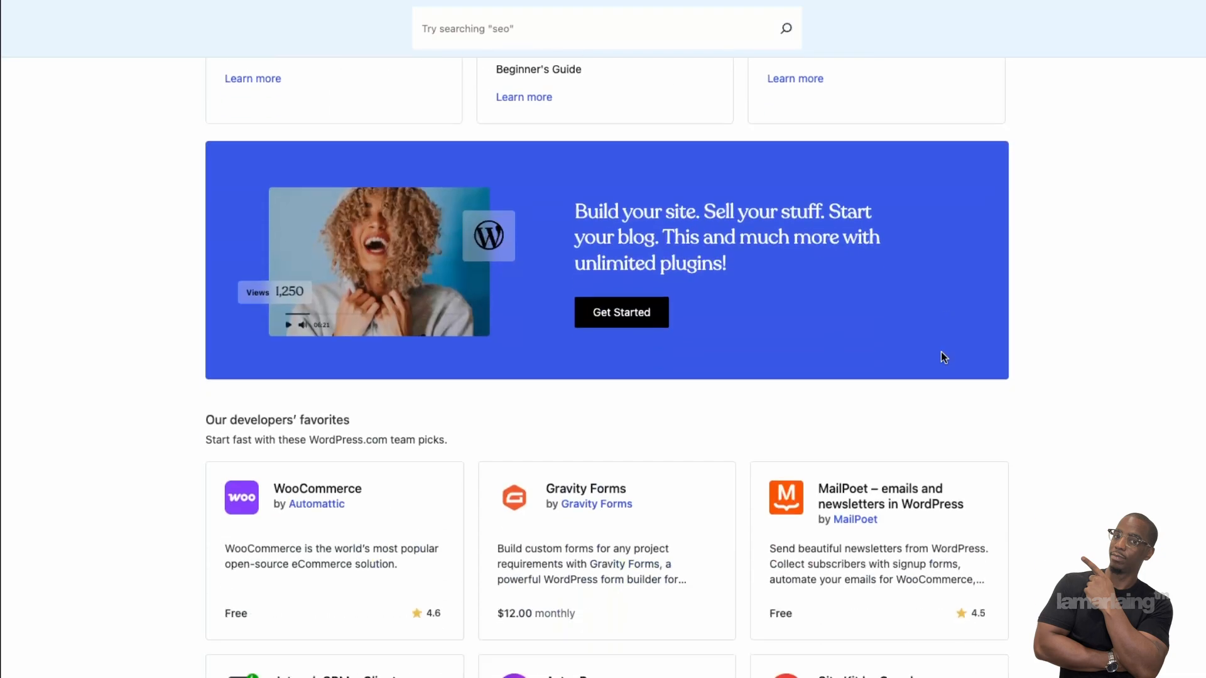
{"action": "scroll", "coordinate": [941, 356], "scroll_direction": "down", "scroll_amount": 6}
{"action": "scroll", "coordinate": [905, 367], "scroll_direction": "down", "scroll_amount": 2}
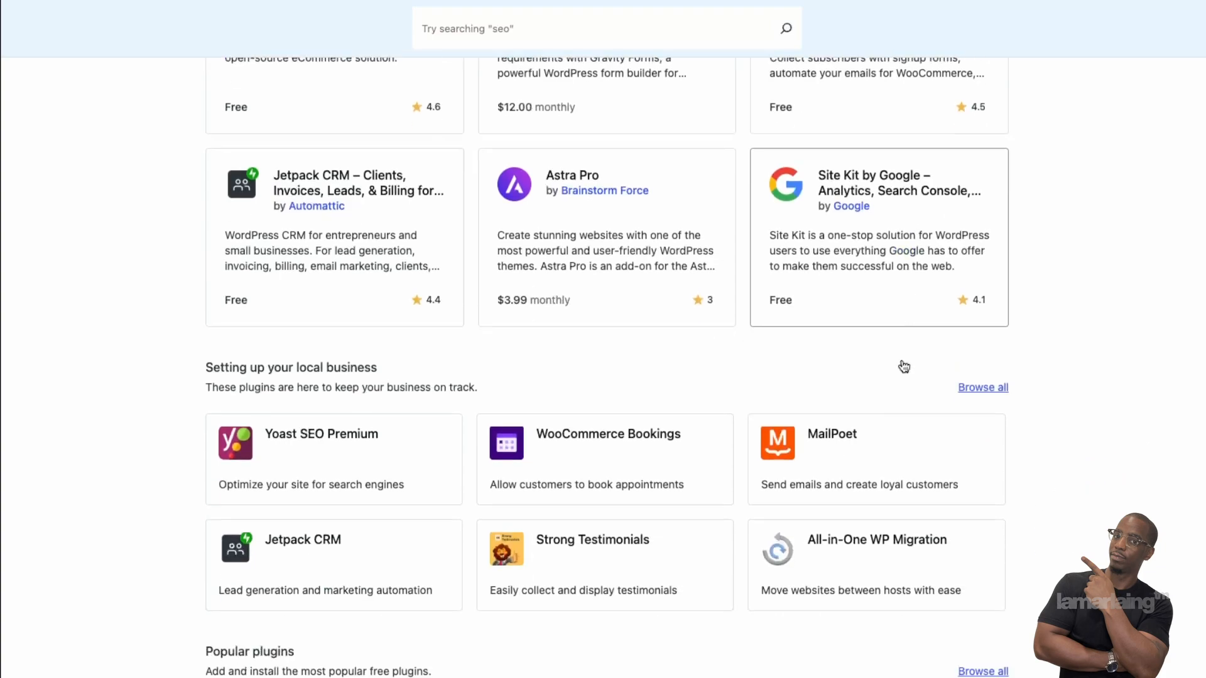
{"action": "scroll", "coordinate": [905, 367], "scroll_direction": "down", "scroll_amount": 12}
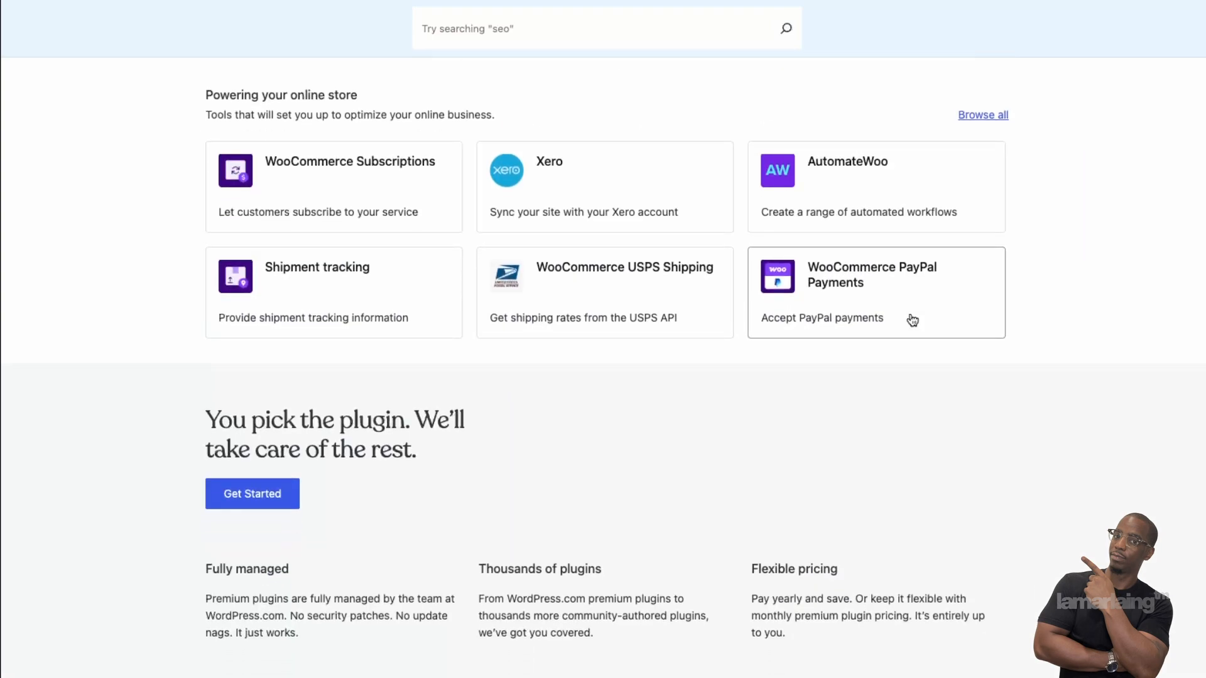
{"action": "scroll", "coordinate": [912, 322], "scroll_direction": "up", "scroll_amount": 10}
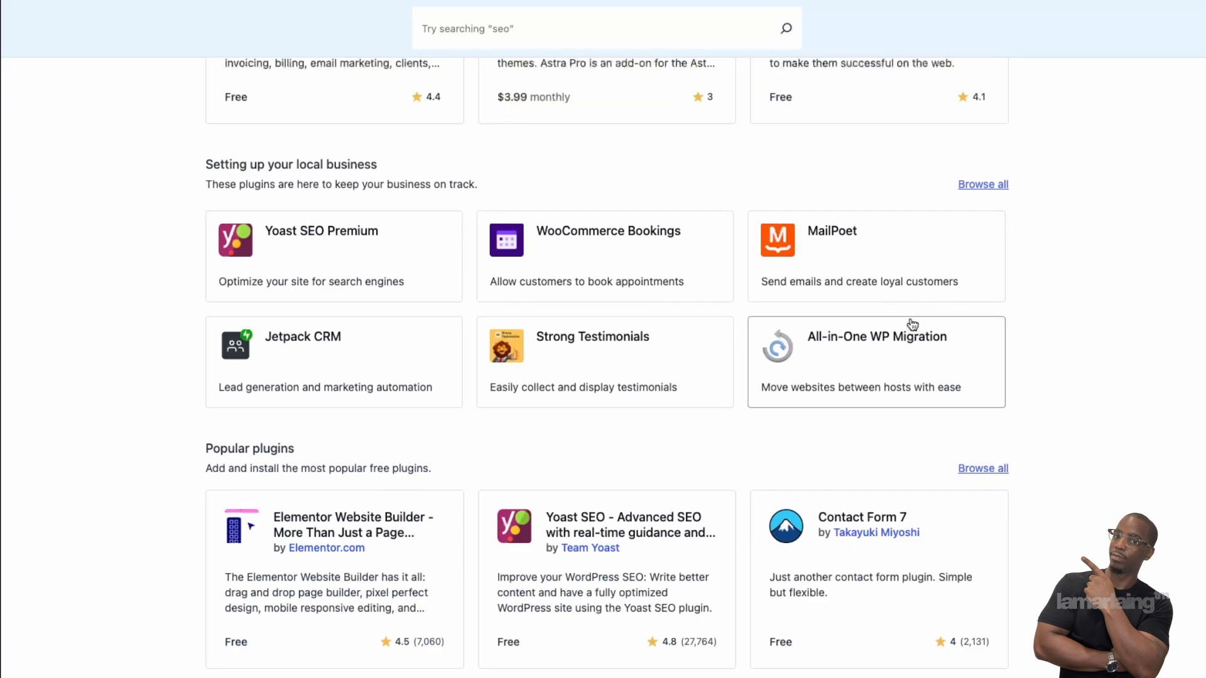
{"action": "scroll", "coordinate": [912, 323], "scroll_direction": "up", "scroll_amount": 8}
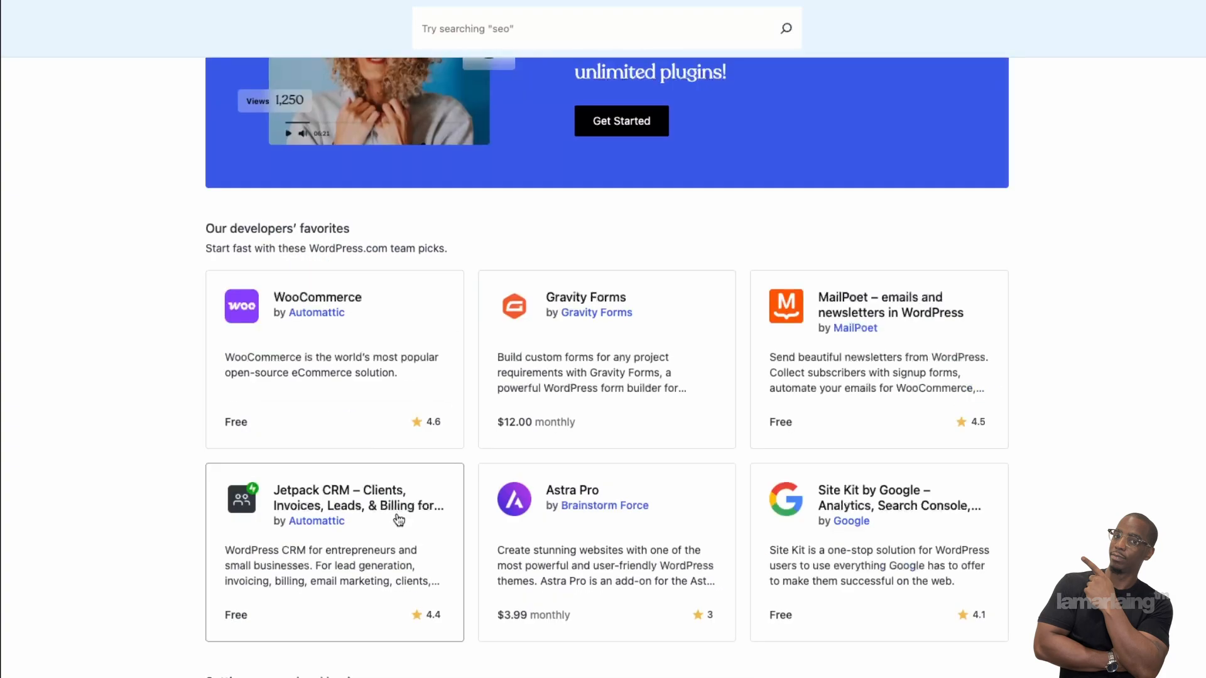
{"action": "scroll", "coordinate": [400, 519], "scroll_direction": "up", "scroll_amount": 10}
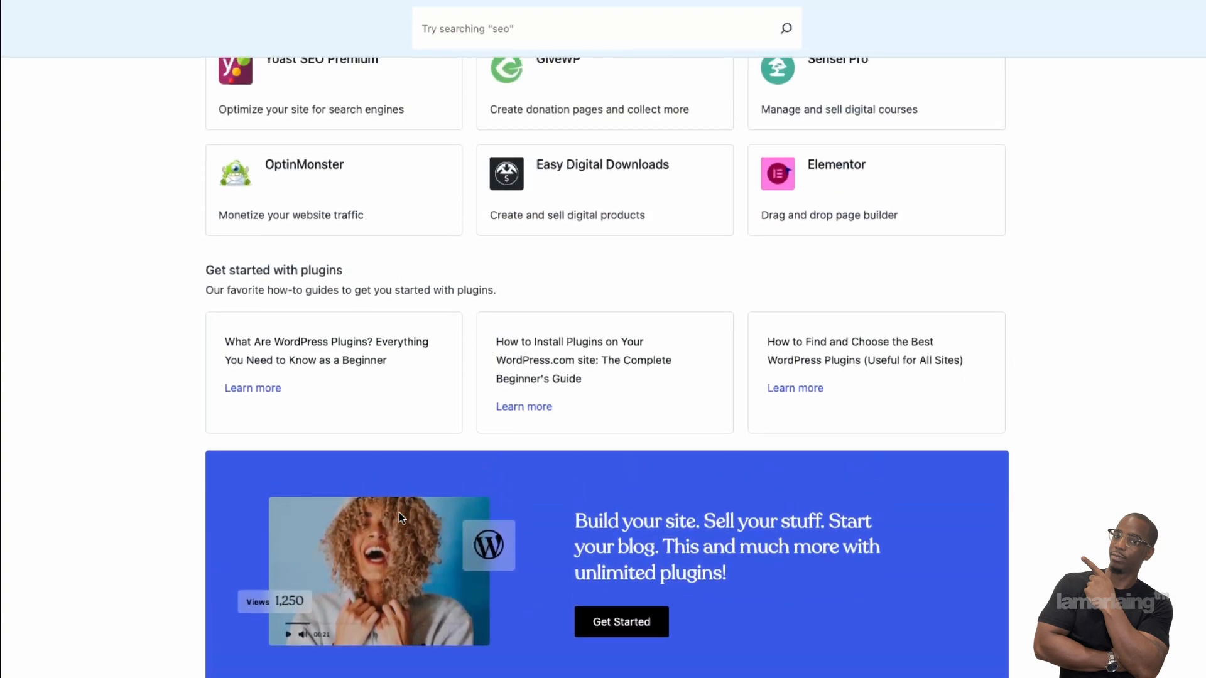
{"action": "scroll", "coordinate": [401, 519], "scroll_direction": "up", "scroll_amount": 2}
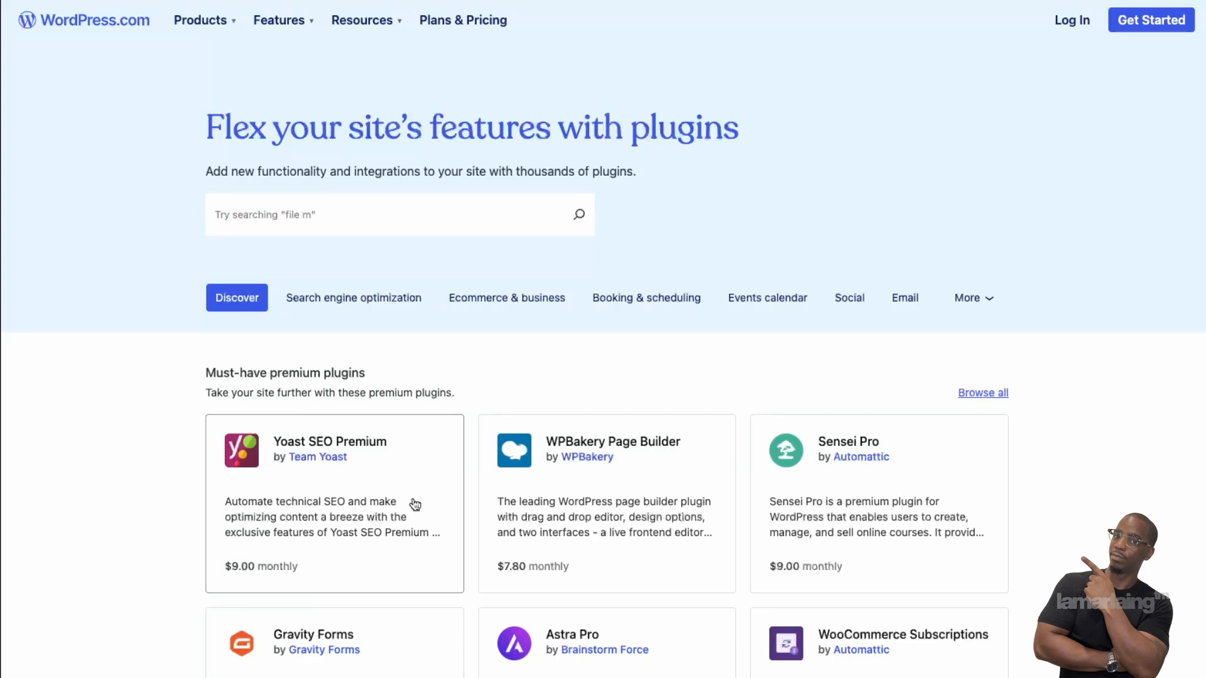
Step: Browse the plugin directory's Search engine optimization, Ecommerce & business, Booking & scheduling, Events calendar, Social and Email categories
{"action": "left_click", "coordinate": [361, 302]}
{"action": "left_click", "coordinate": [479, 304]}
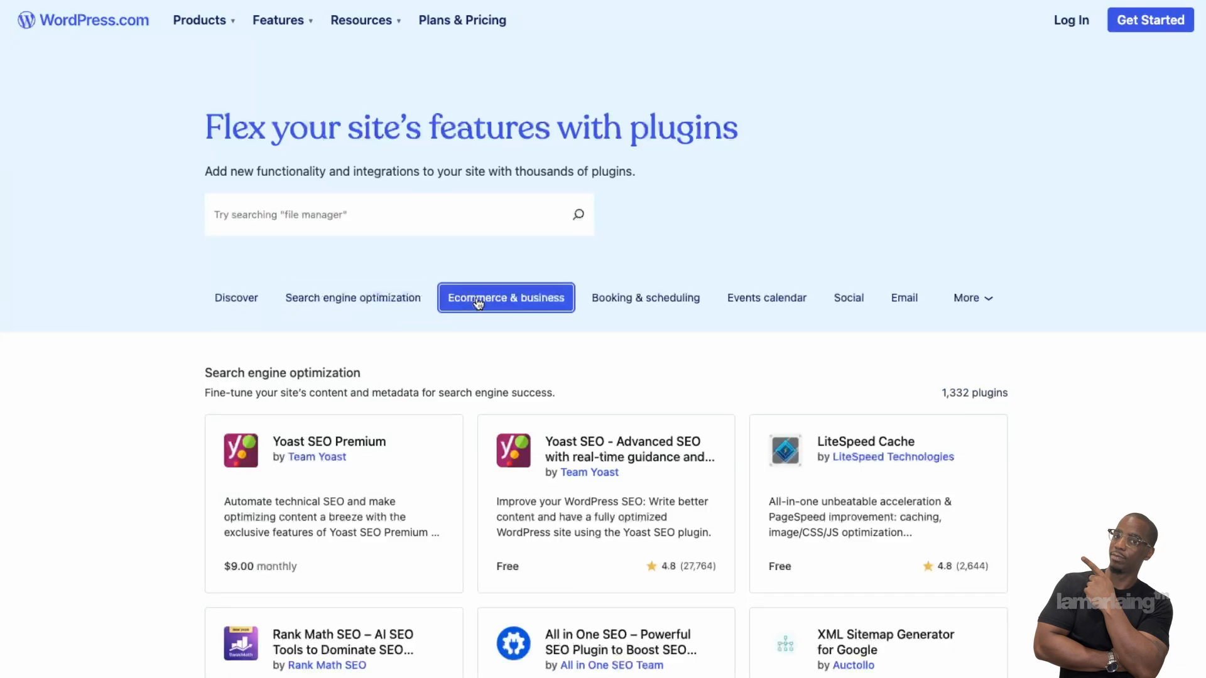
{"action": "left_click", "coordinate": [647, 306]}
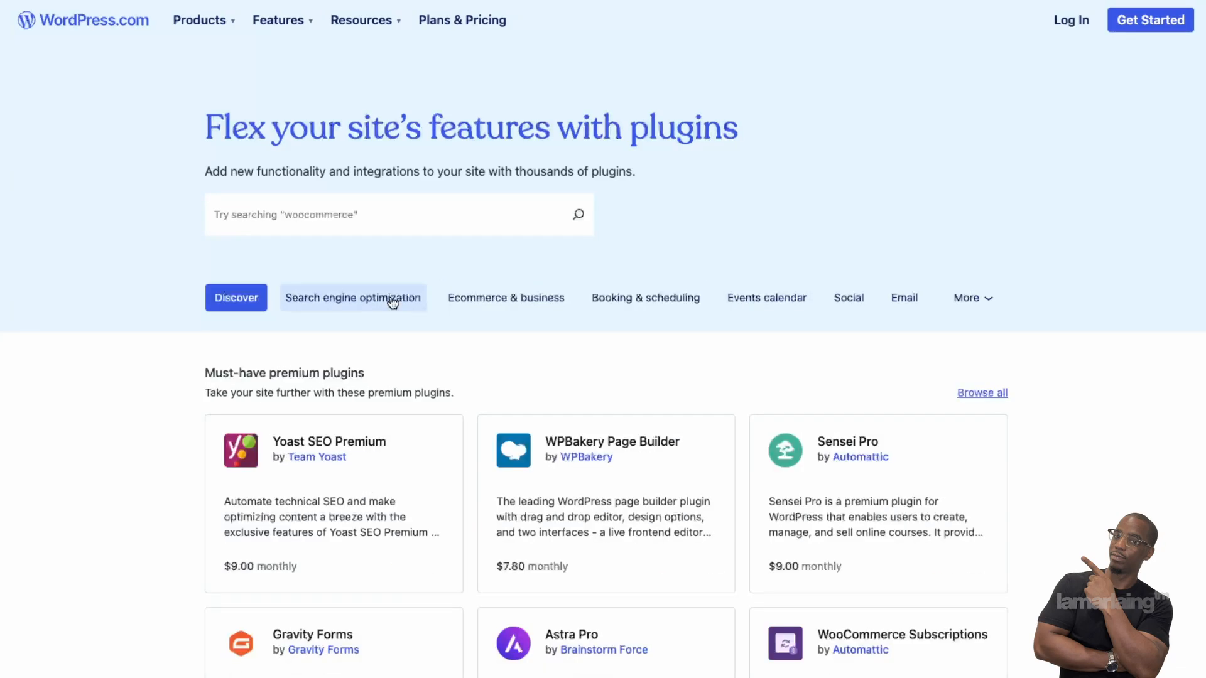
{"action": "left_click", "coordinate": [392, 302]}
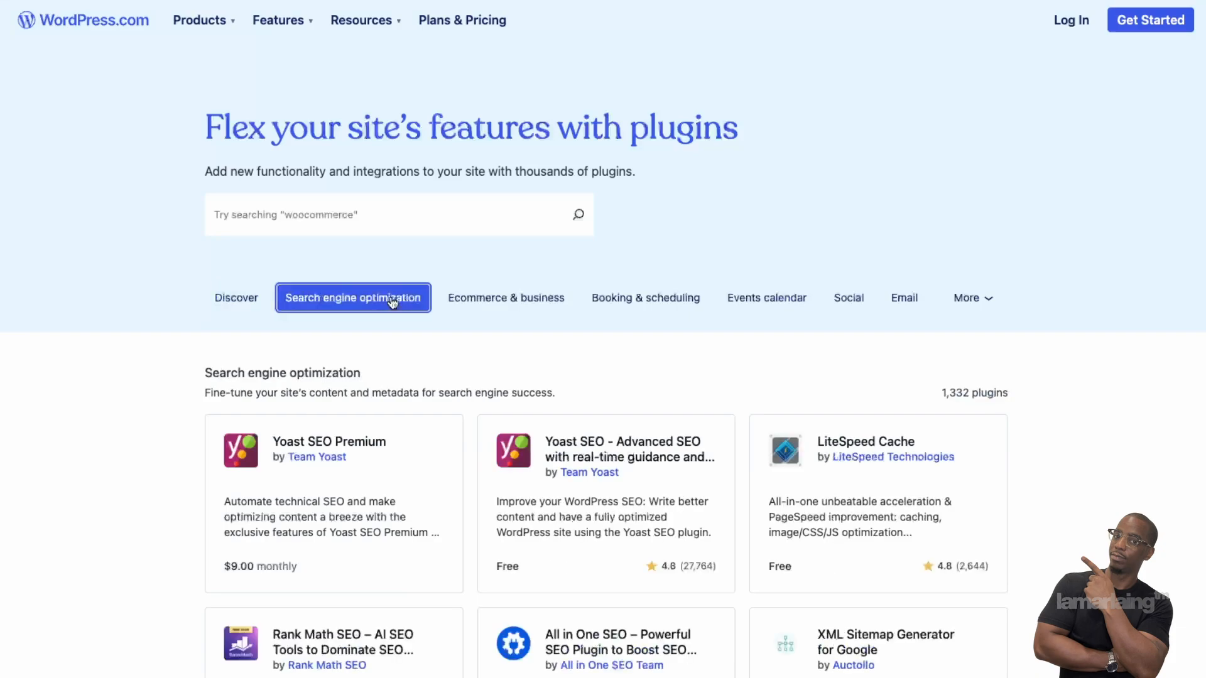
{"action": "left_click", "coordinate": [481, 304]}
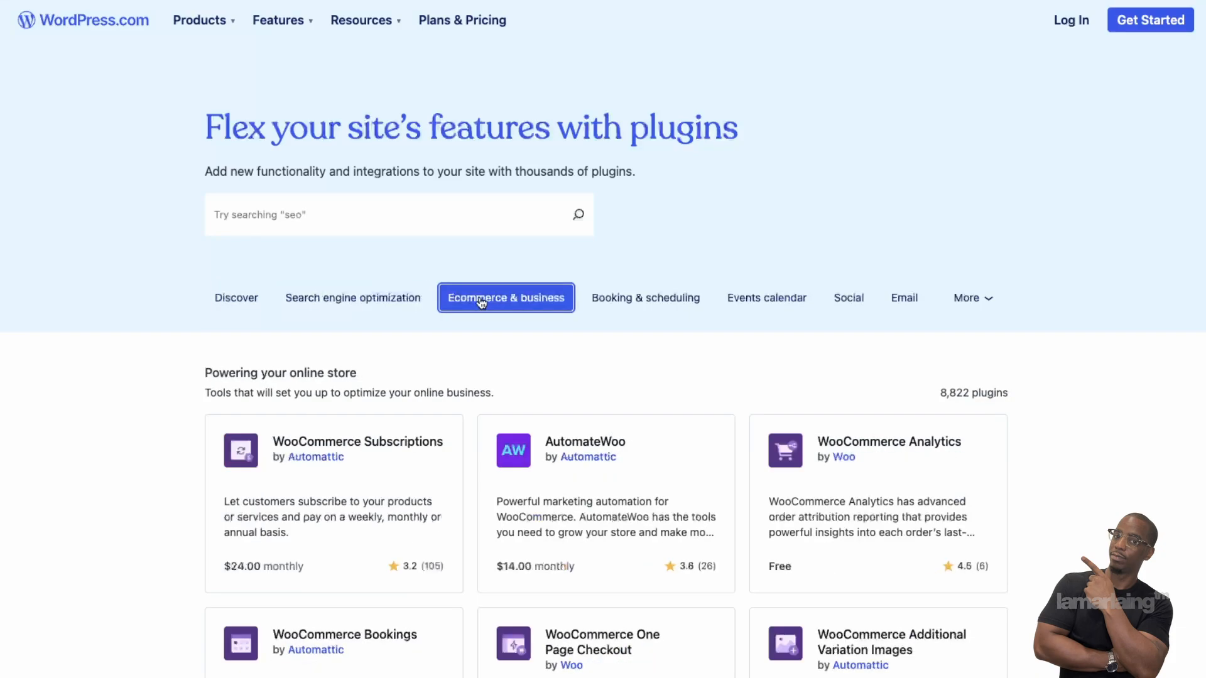
{"action": "left_click", "coordinate": [670, 309]}
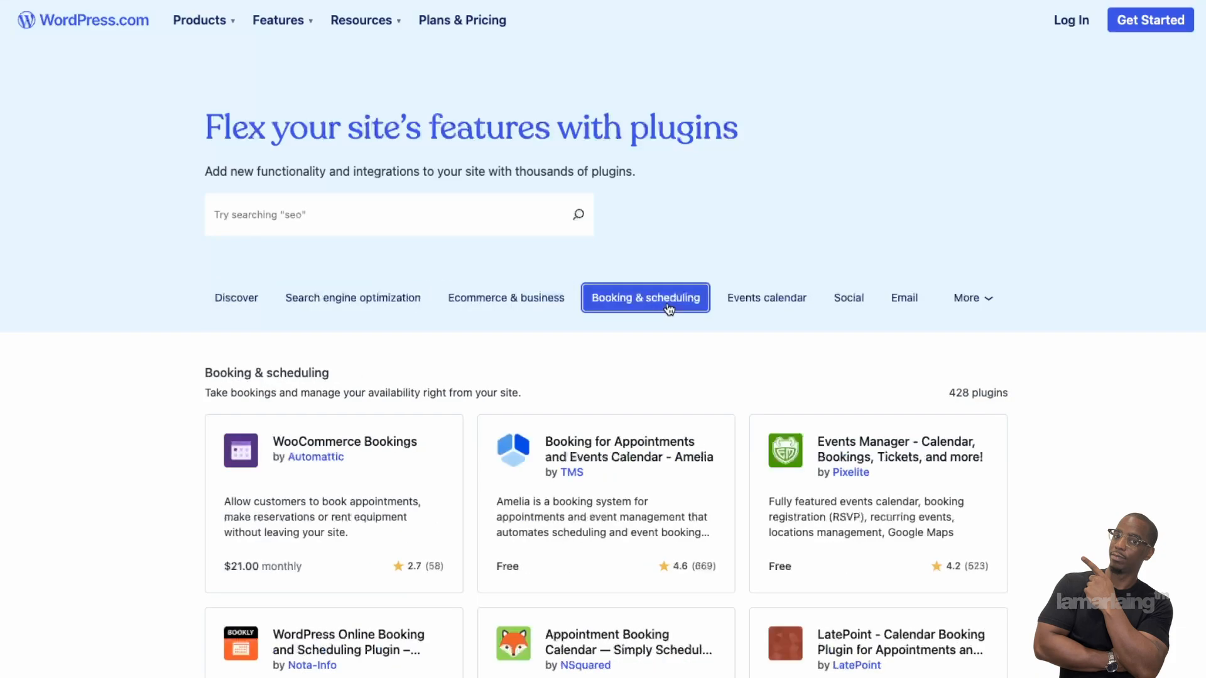
{"action": "left_click", "coordinate": [735, 314]}
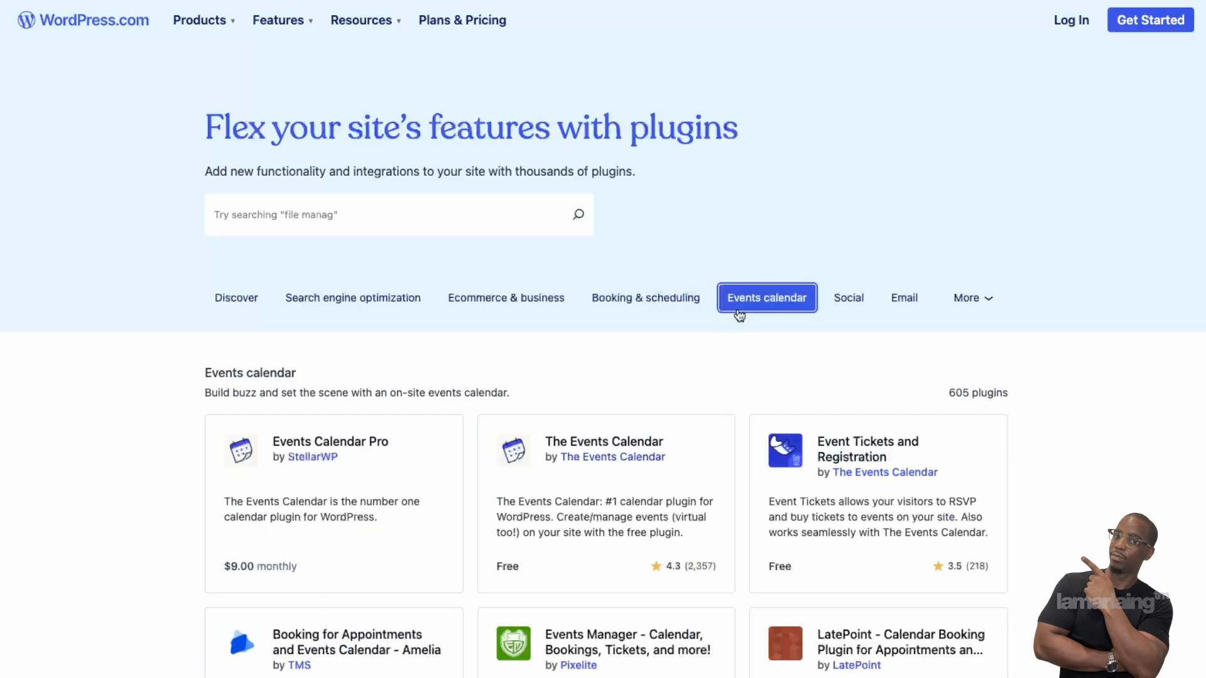
{"action": "left_click", "coordinate": [845, 310]}
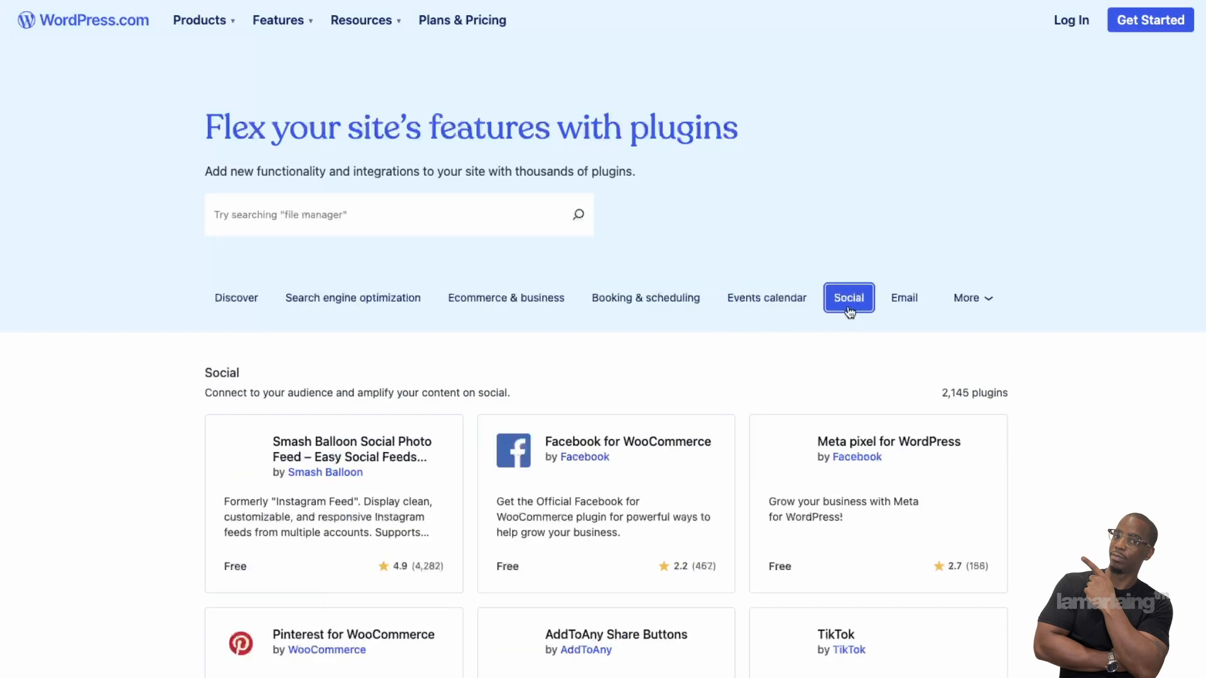
{"action": "left_click", "coordinate": [903, 311]}
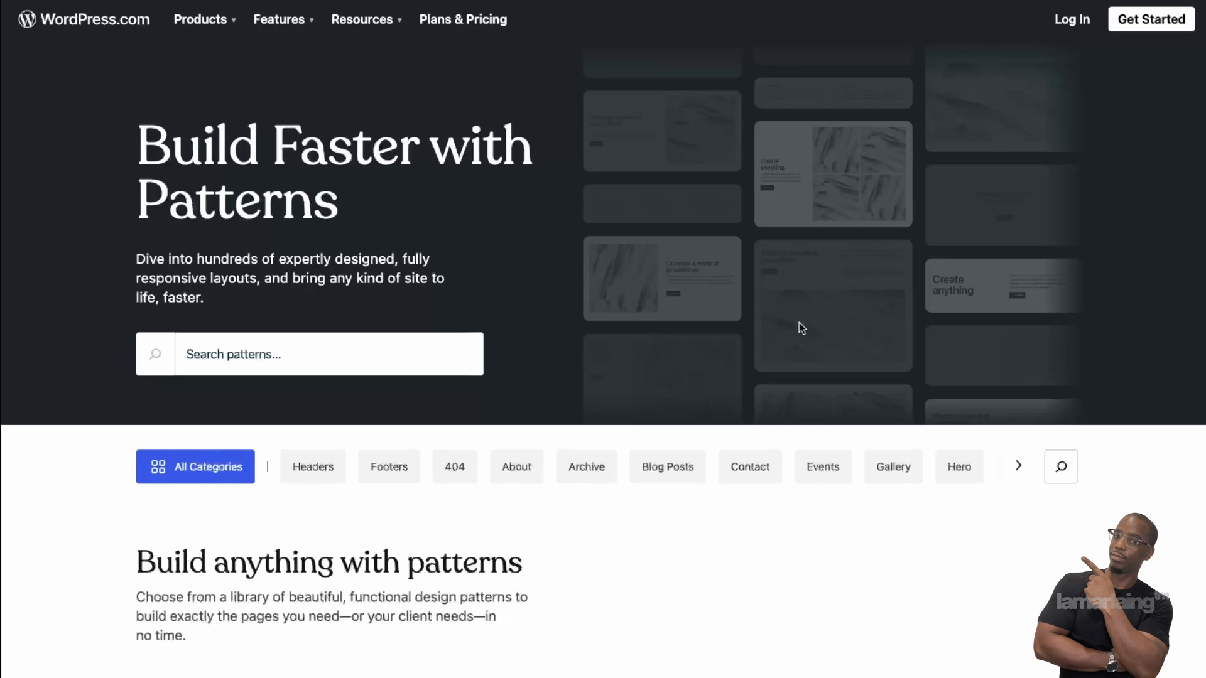
Step: Look through the WordPress Patterns library and its categories, such as Headers, Footers, Blog Posts, Contact and Gallery
{"action": "scroll", "coordinate": [803, 330], "scroll_direction": "down", "scroll_amount": 2}
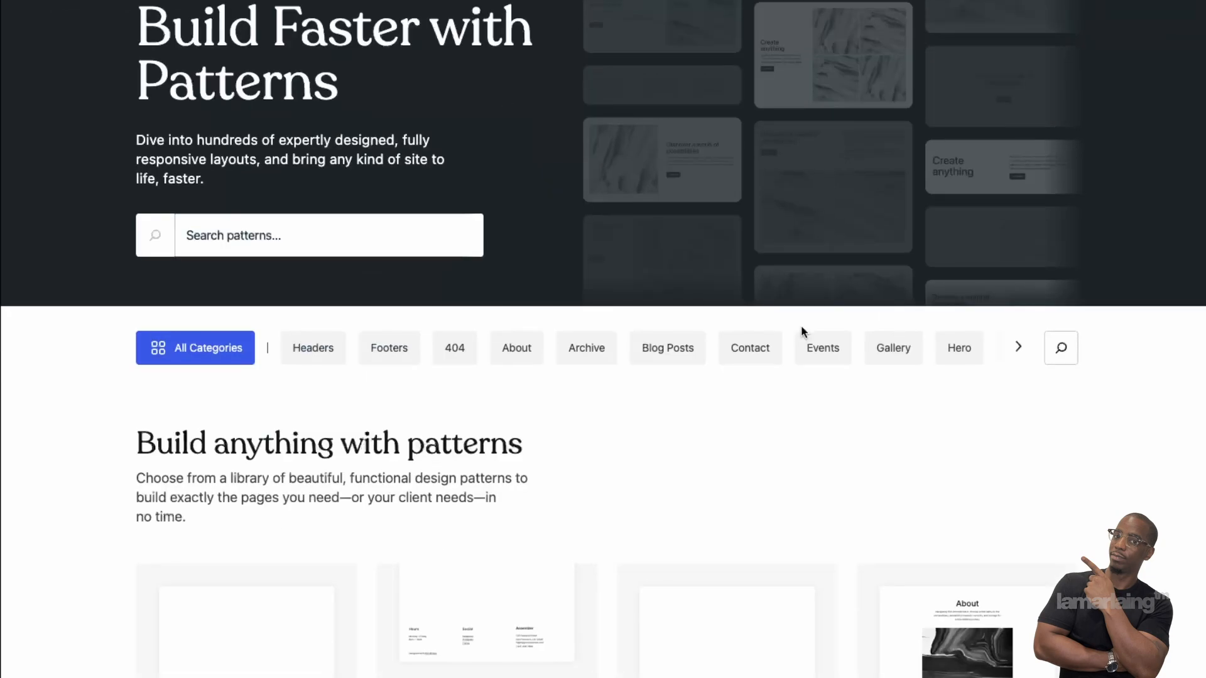
{"action": "scroll", "coordinate": [794, 398], "scroll_direction": "down", "scroll_amount": 1}
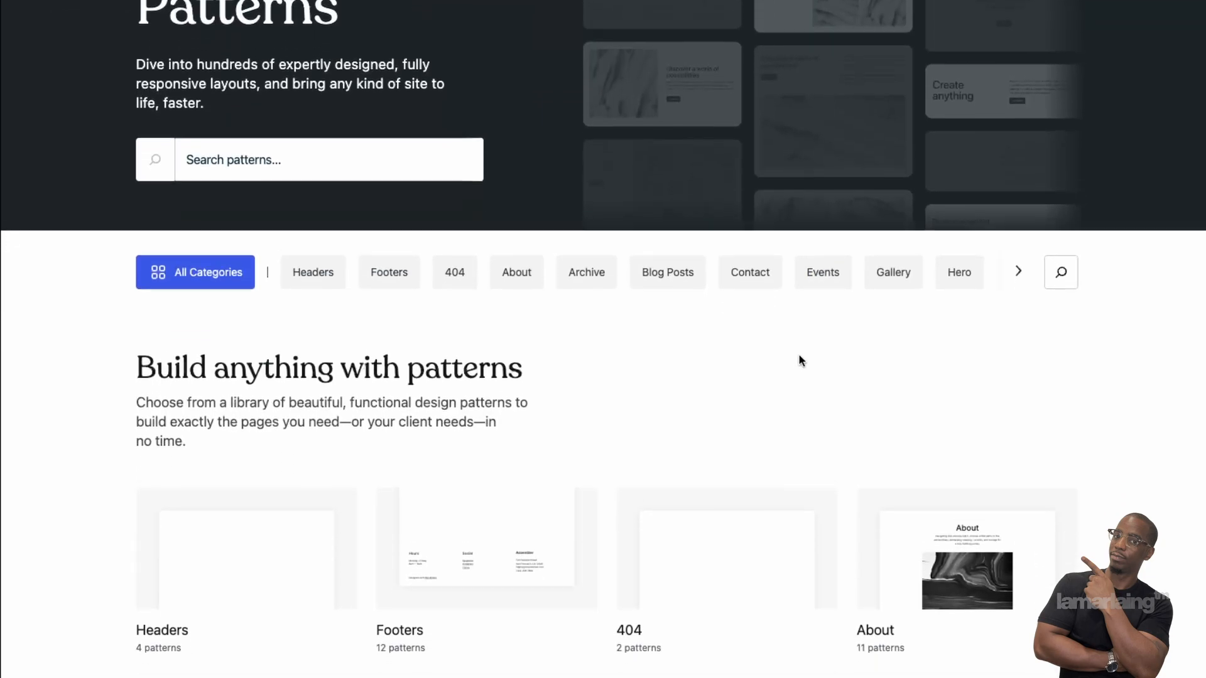
{"action": "scroll", "coordinate": [798, 355], "scroll_direction": "up", "scroll_amount": 2}
{"action": "scroll", "coordinate": [800, 359], "scroll_direction": "up", "scroll_amount": 2}
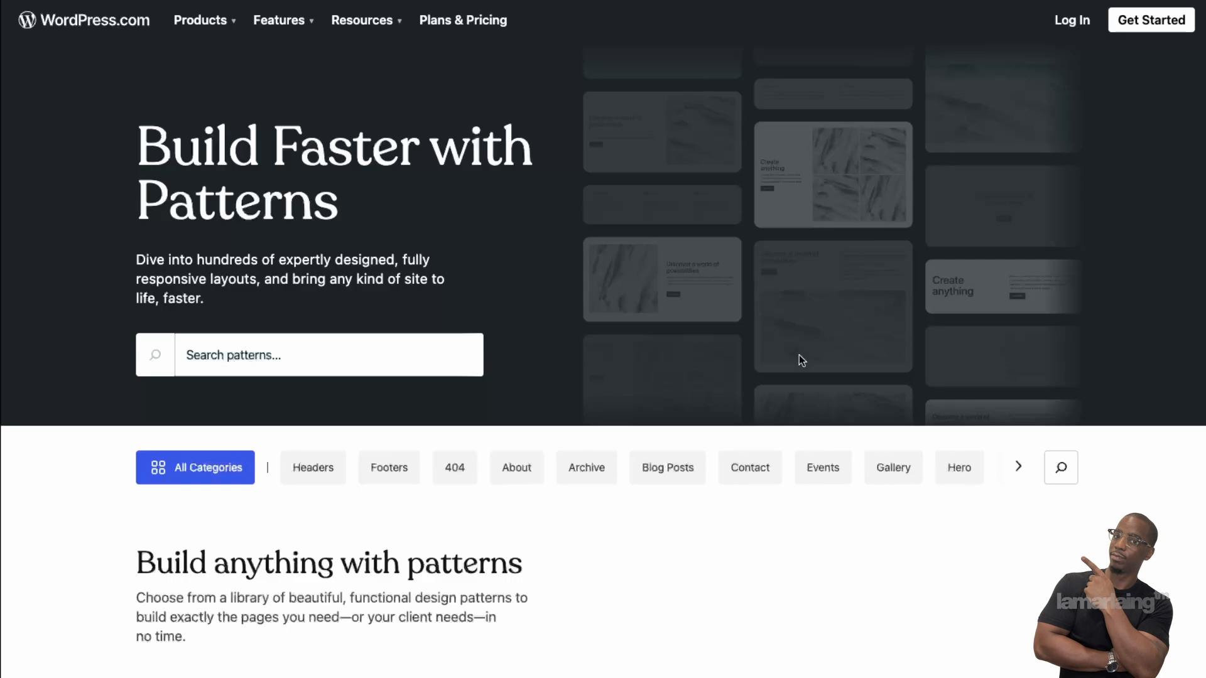
{"action": "scroll", "coordinate": [800, 355], "scroll_direction": "down", "scroll_amount": 4}
{"action": "scroll", "coordinate": [800, 359], "scroll_direction": "down", "scroll_amount": 15}
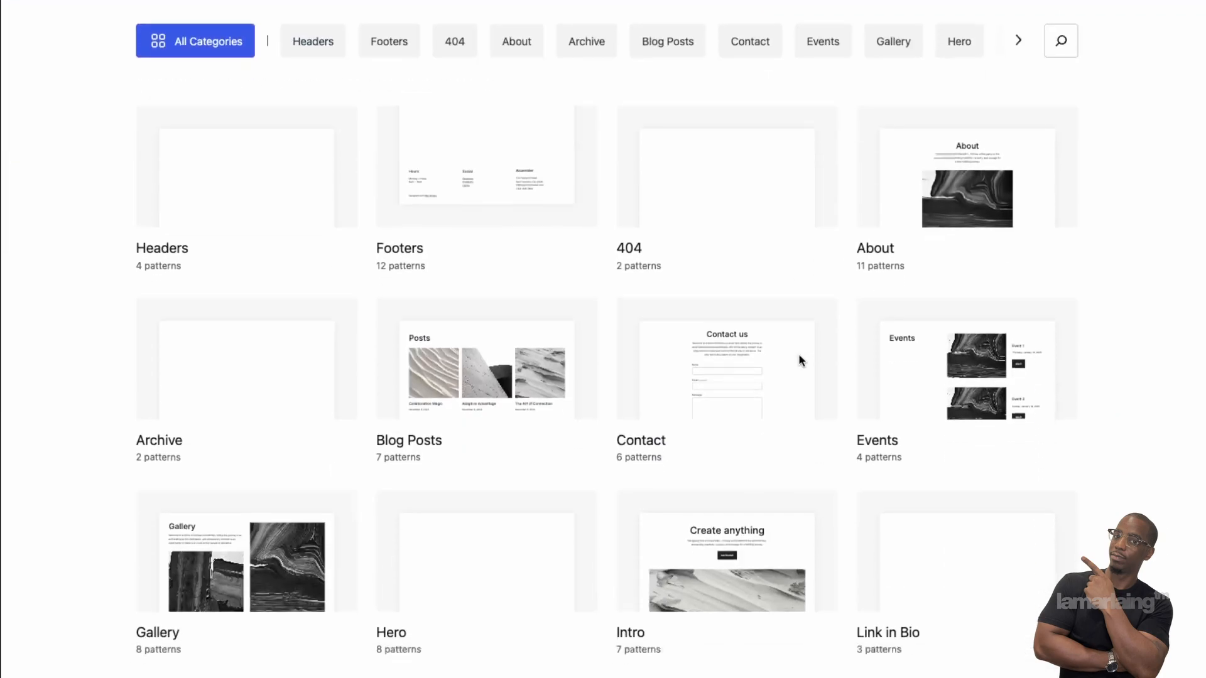
{"action": "scroll", "coordinate": [802, 362], "scroll_direction": "up", "scroll_amount": 20}
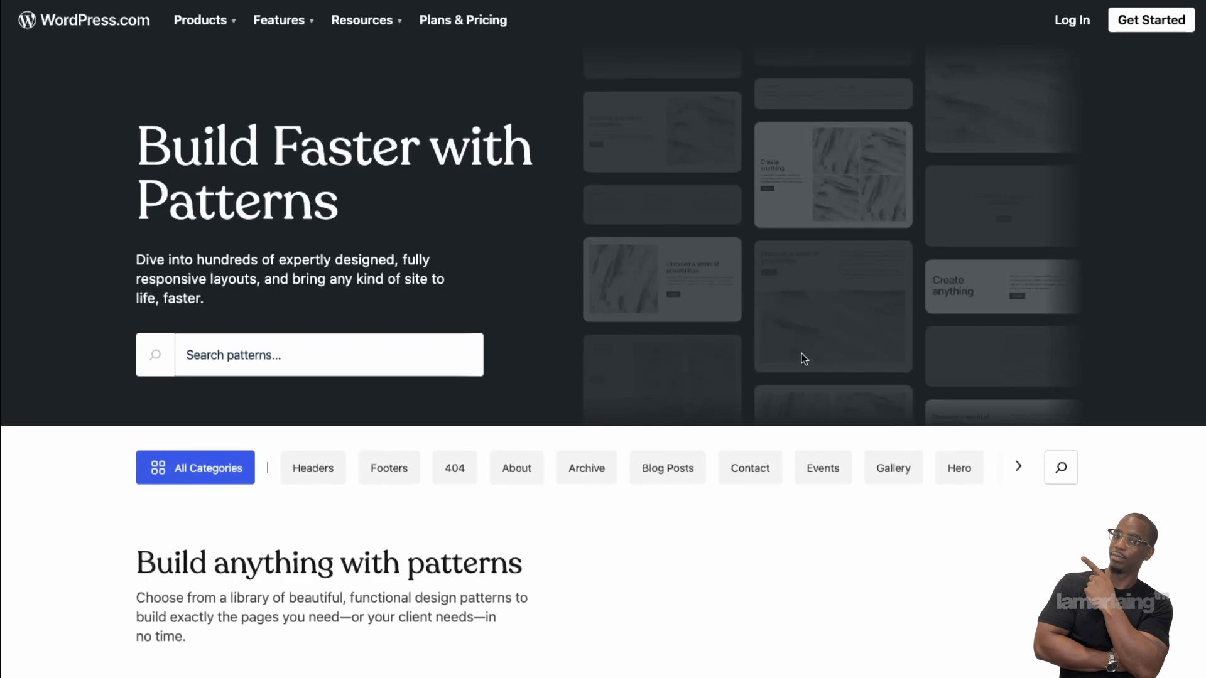
Step: Open Plans & Pricing and compare the Personal, Premium, Business, Commerce and Enterprise plans, including the free plan option
{"action": "left_click", "coordinate": [480, 25]}
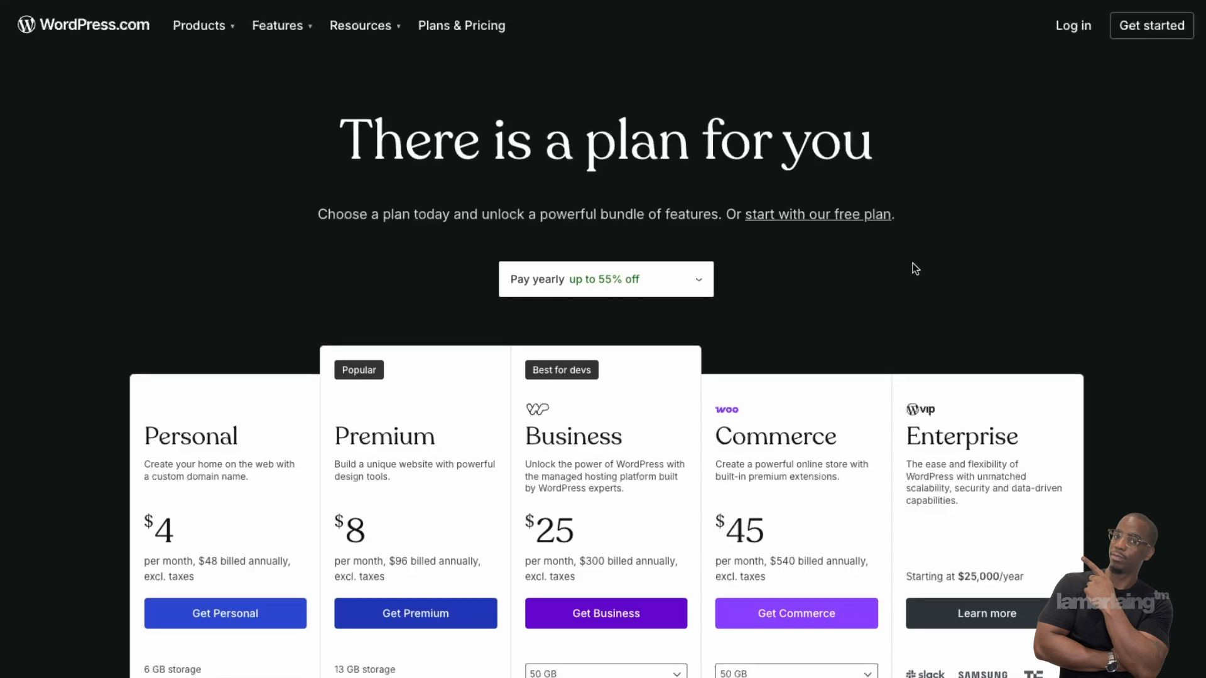
{"action": "left_click_drag", "start_coordinate": [925, 224], "coordinate": [719, 217]}
{"action": "left_click", "coordinate": [815, 288]}
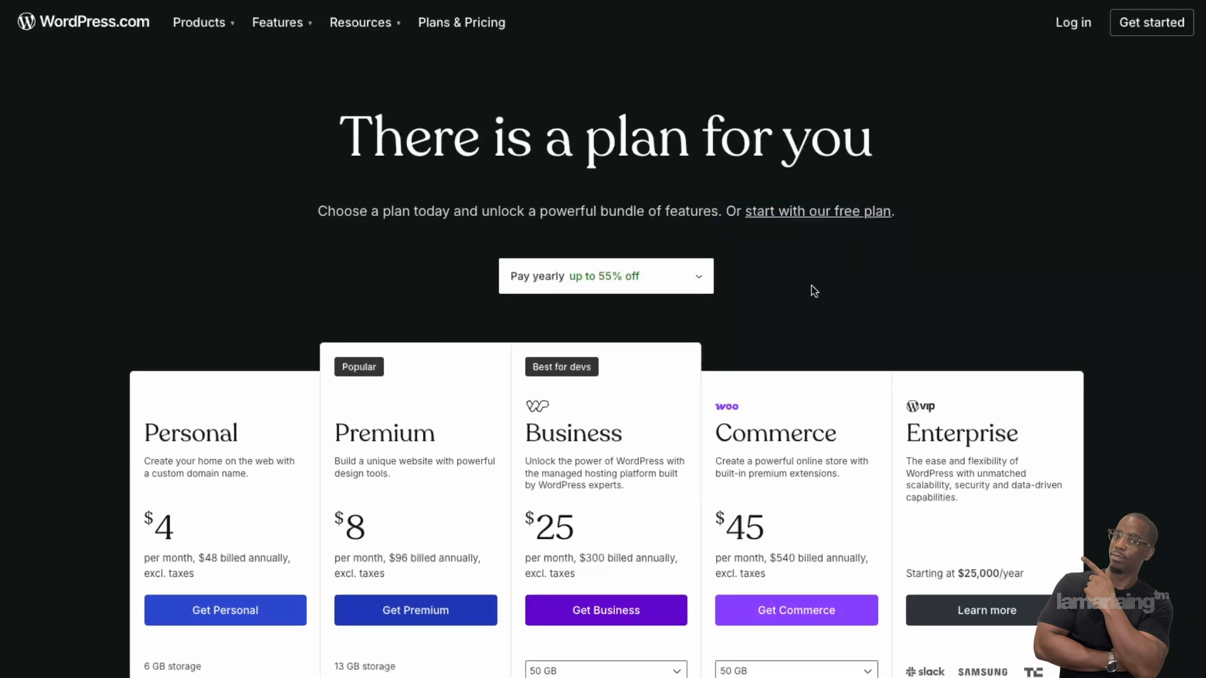
{"action": "scroll", "coordinate": [815, 288], "scroll_direction": "down", "scroll_amount": 1}
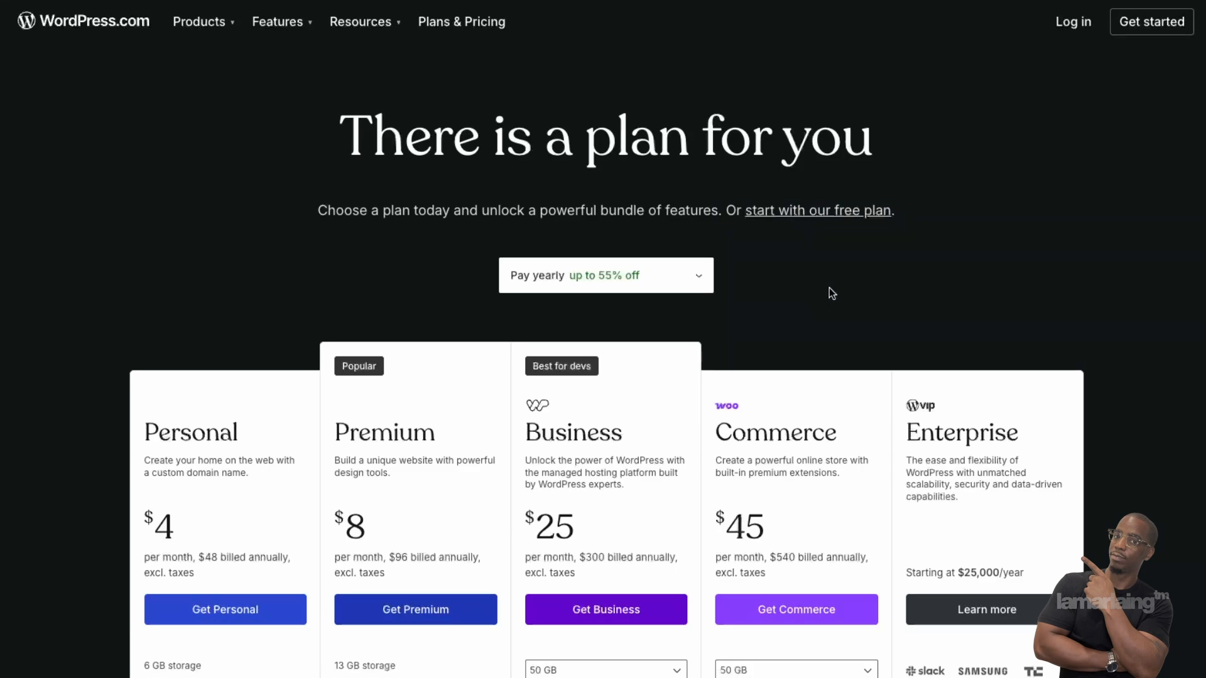
{"action": "scroll", "coordinate": [829, 288], "scroll_direction": "down", "scroll_amount": 1}
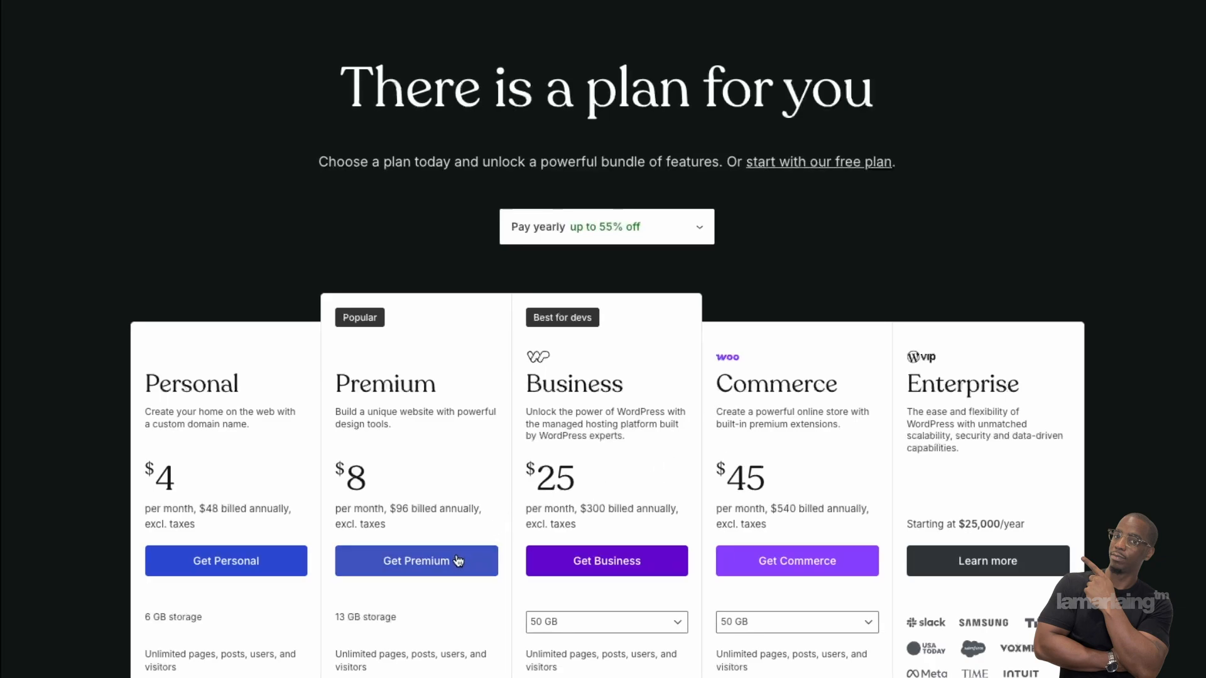
{"action": "scroll", "coordinate": [829, 264], "scroll_direction": "up", "scroll_amount": 1}
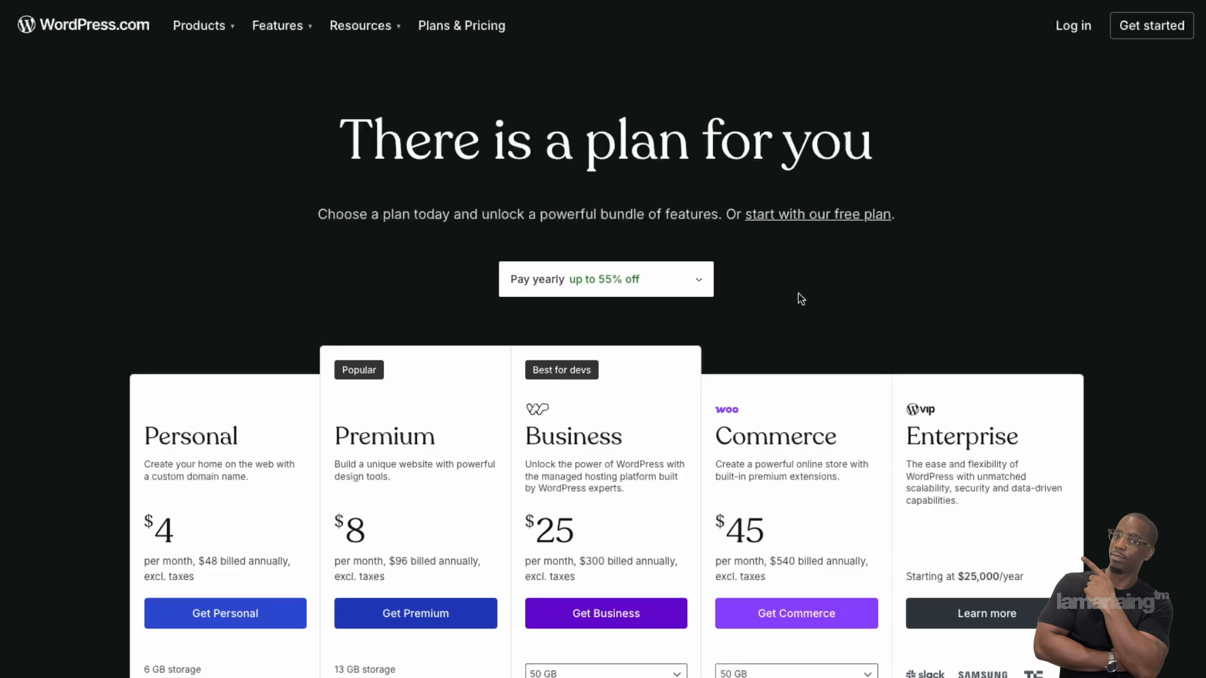
Step: Go to the WordPress.com login page, enter the account's e-mail and submit it
{"action": "left_click", "coordinate": [1071, 27]}
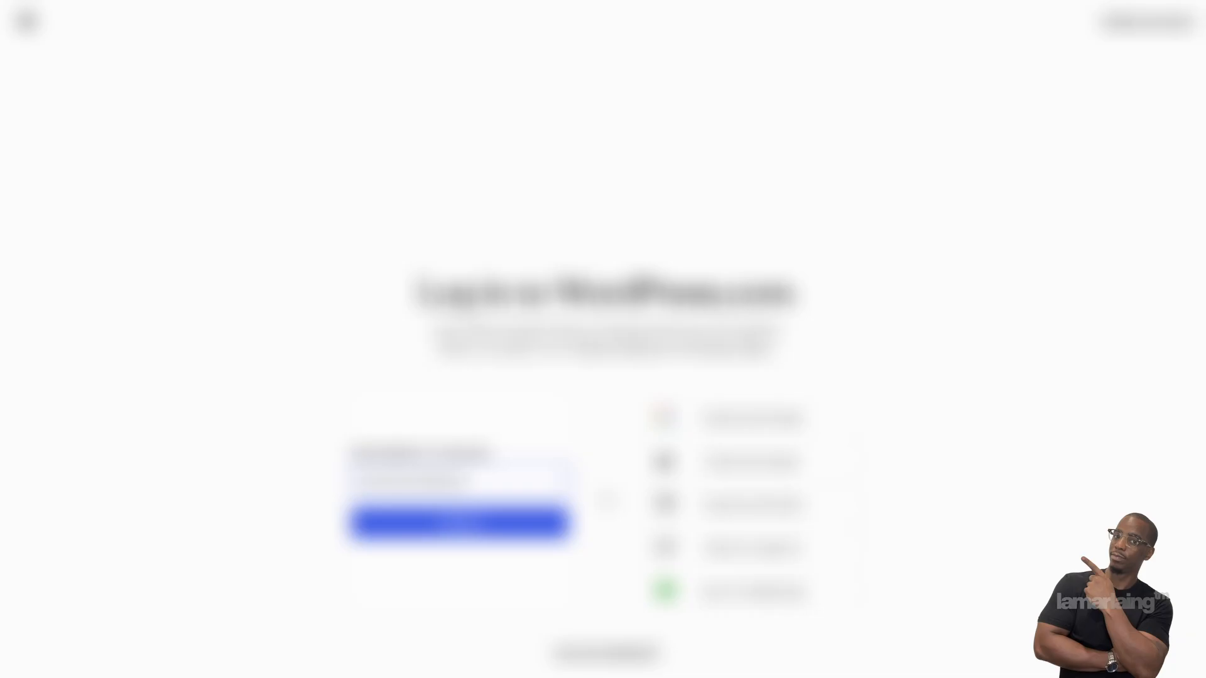
{"action": "type", "text": ".co"}
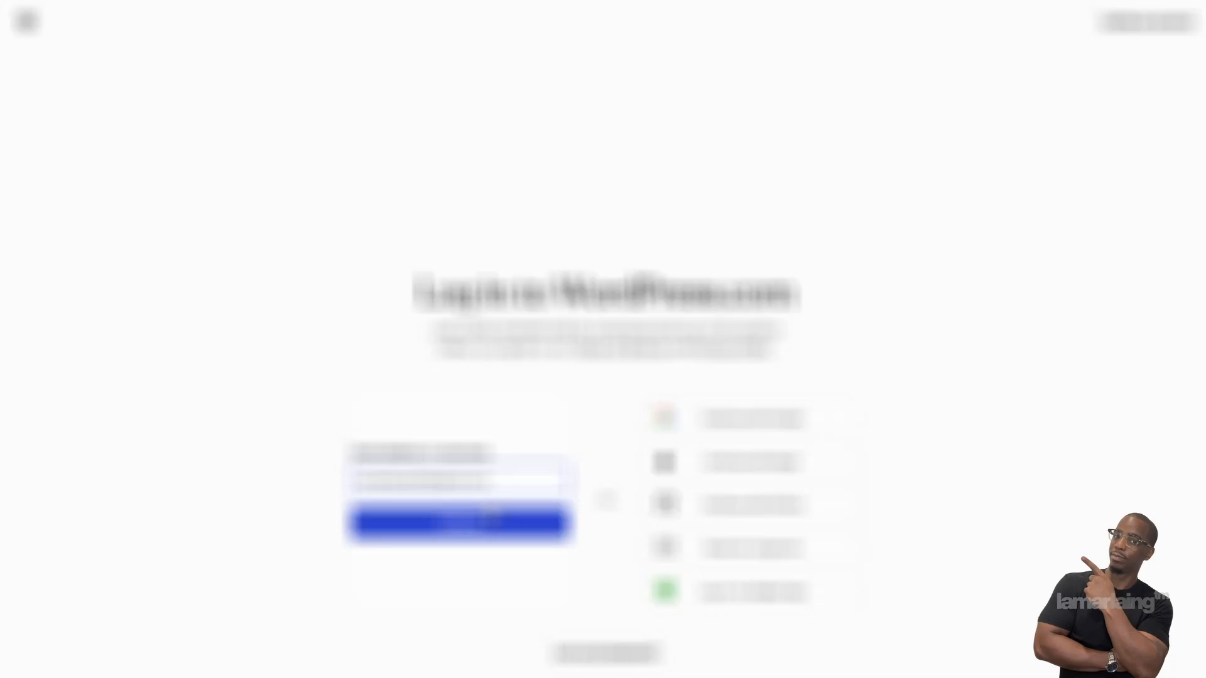
{"action": "left_click", "coordinate": [489, 522]}
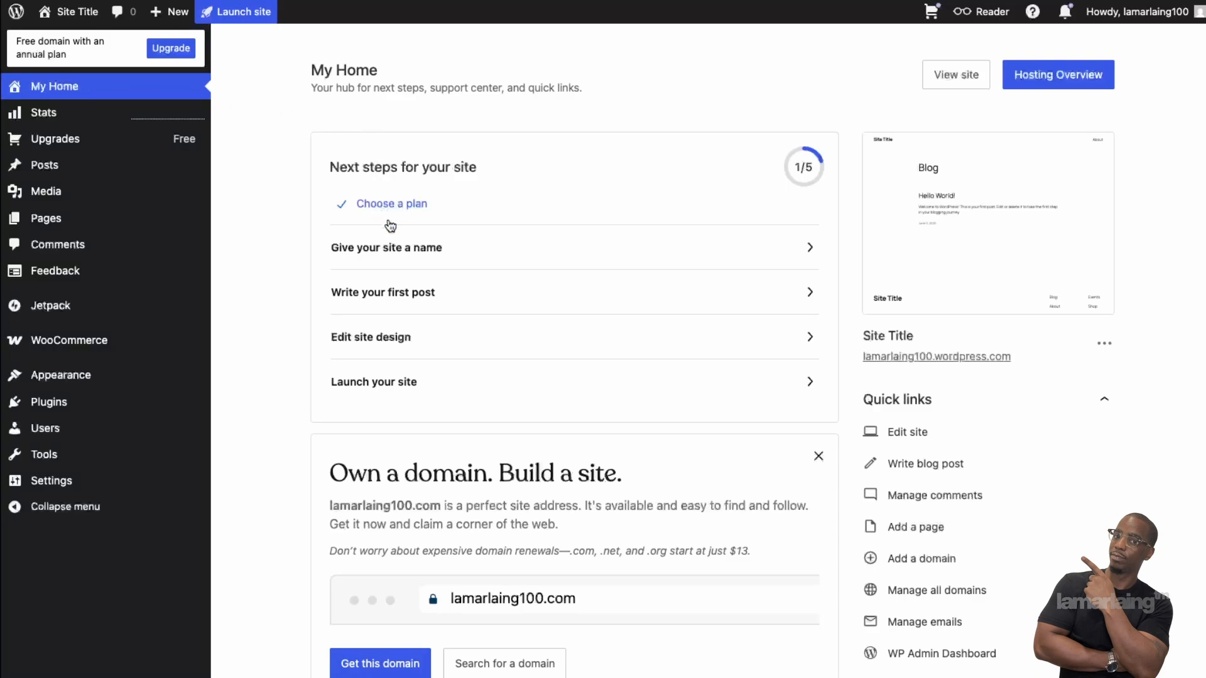
Step: Open the site's General Settings through the "Give your site a name" task, and again directly from the My Home dashboard
{"action": "left_click", "coordinate": [401, 247]}
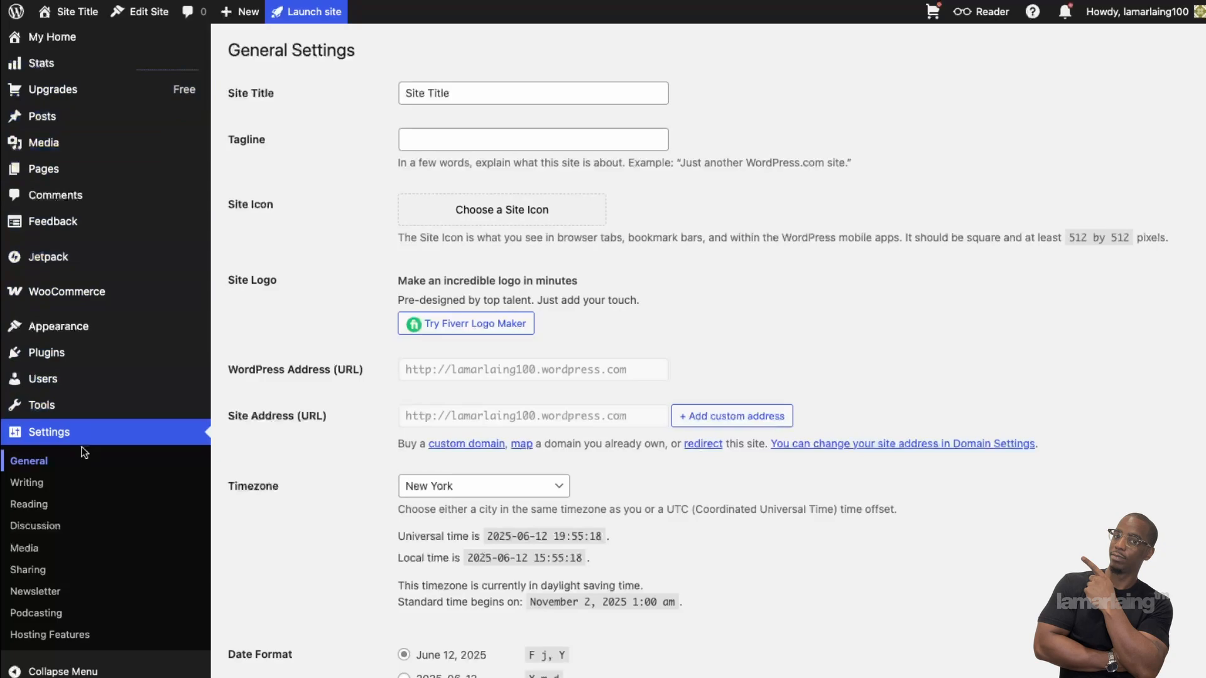
{"action": "left_click", "coordinate": [40, 41]}
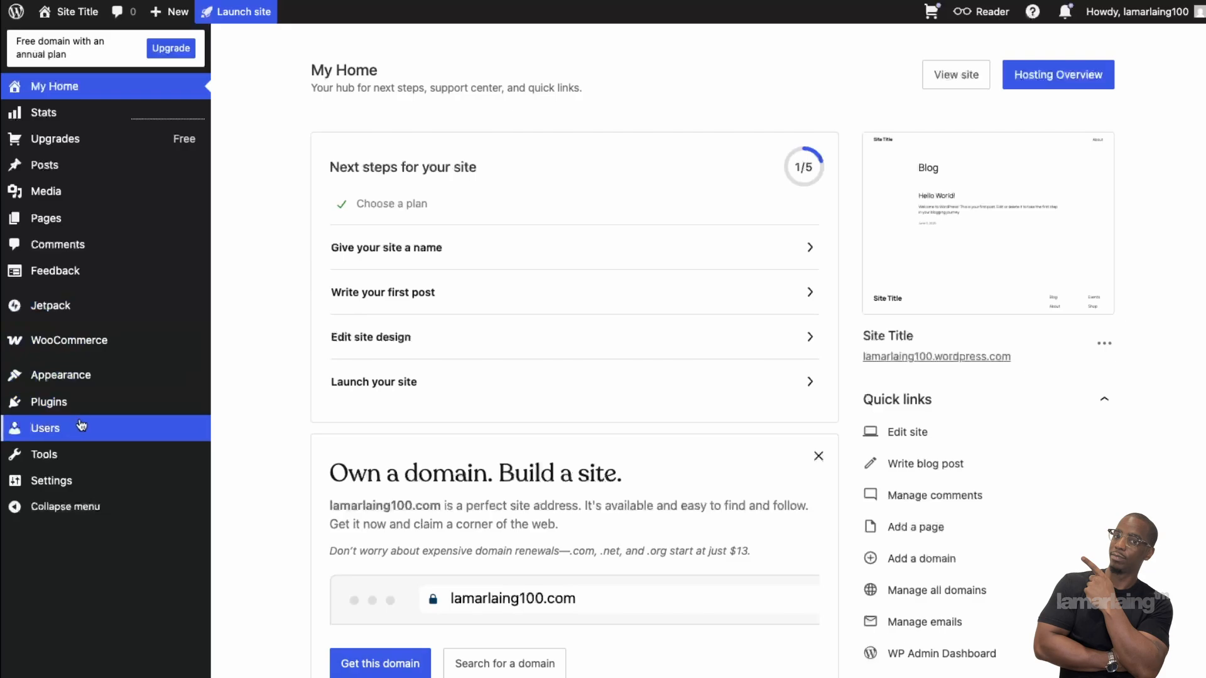
{"action": "left_click", "coordinate": [78, 481]}
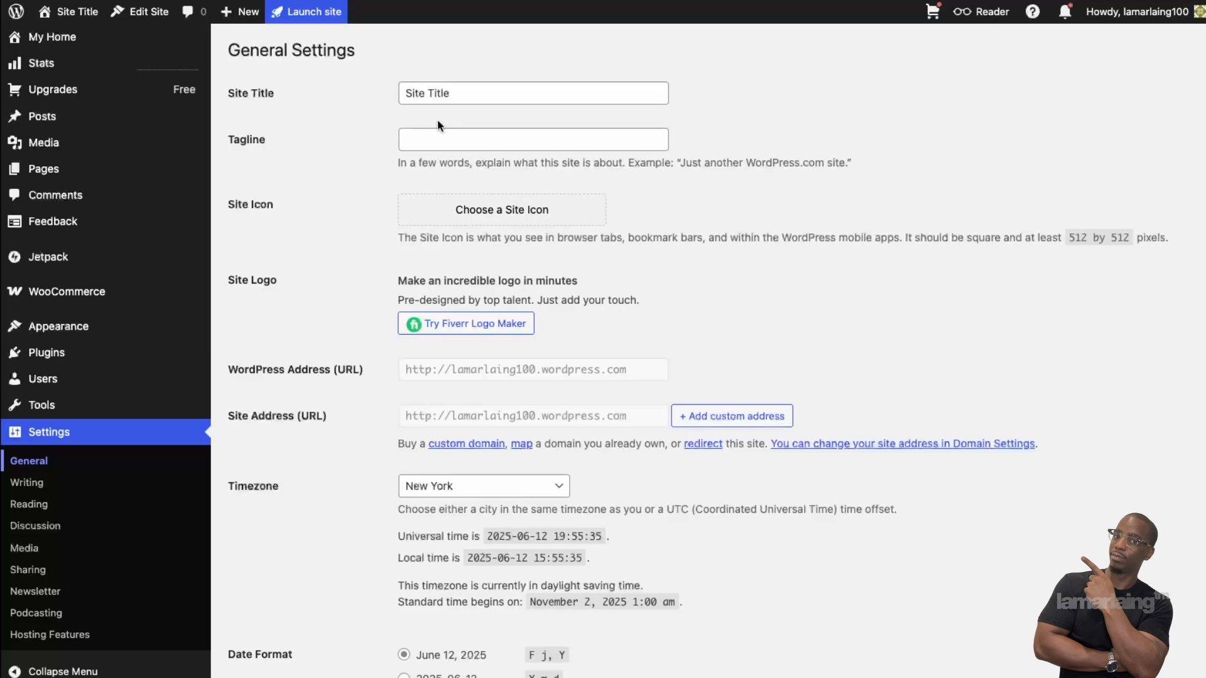
Step: Set the site title to the site owner's full name and enter a tagline pairing the owner's first name with "Tech"
{"action": "triple_click", "coordinate": [463, 95]}
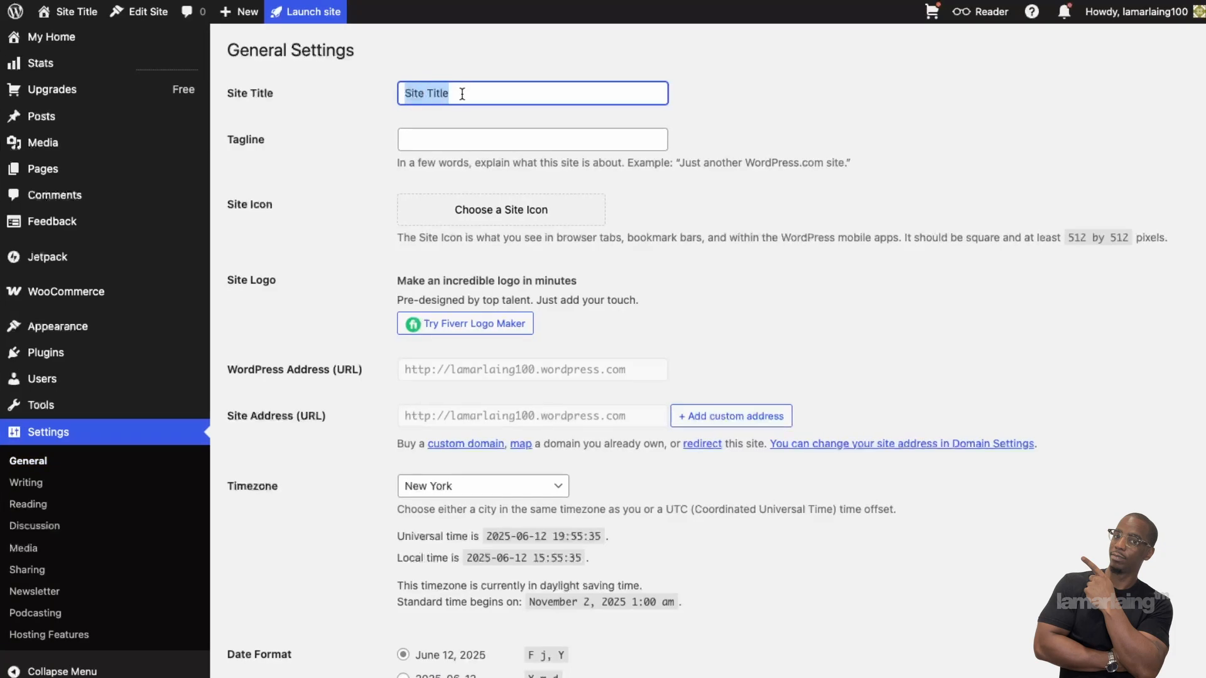
{"action": "type", "text": "Lamar Laing"}
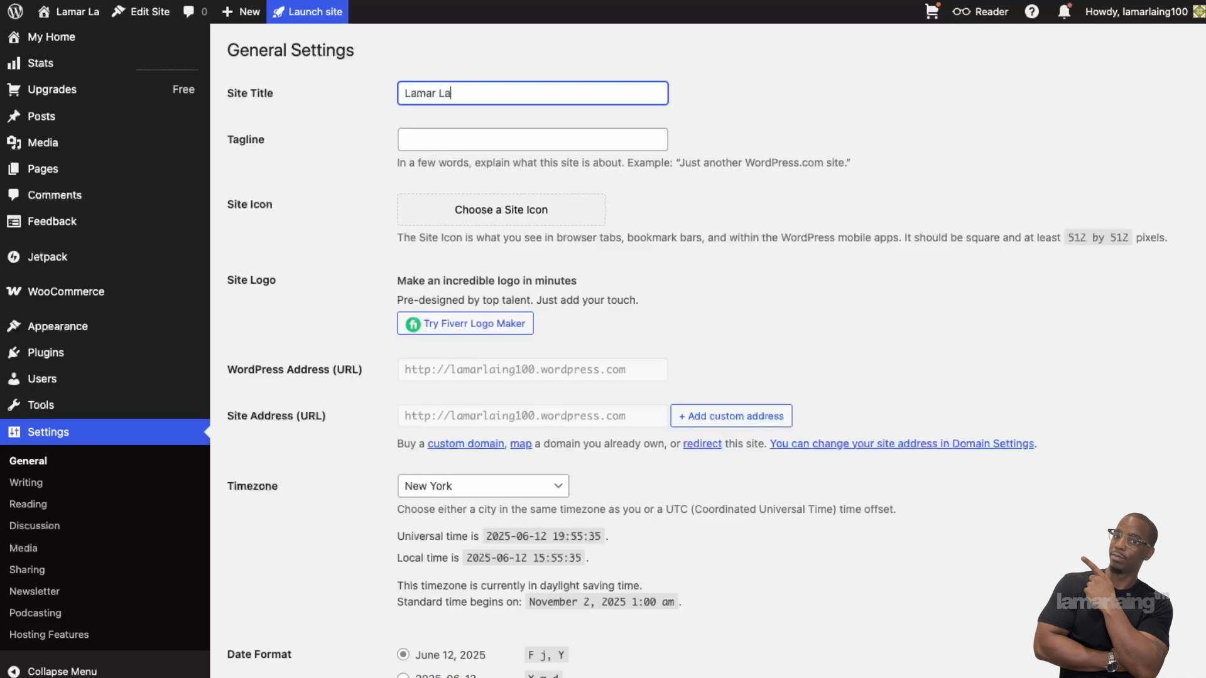
{"action": "left_click", "coordinate": [440, 139]}
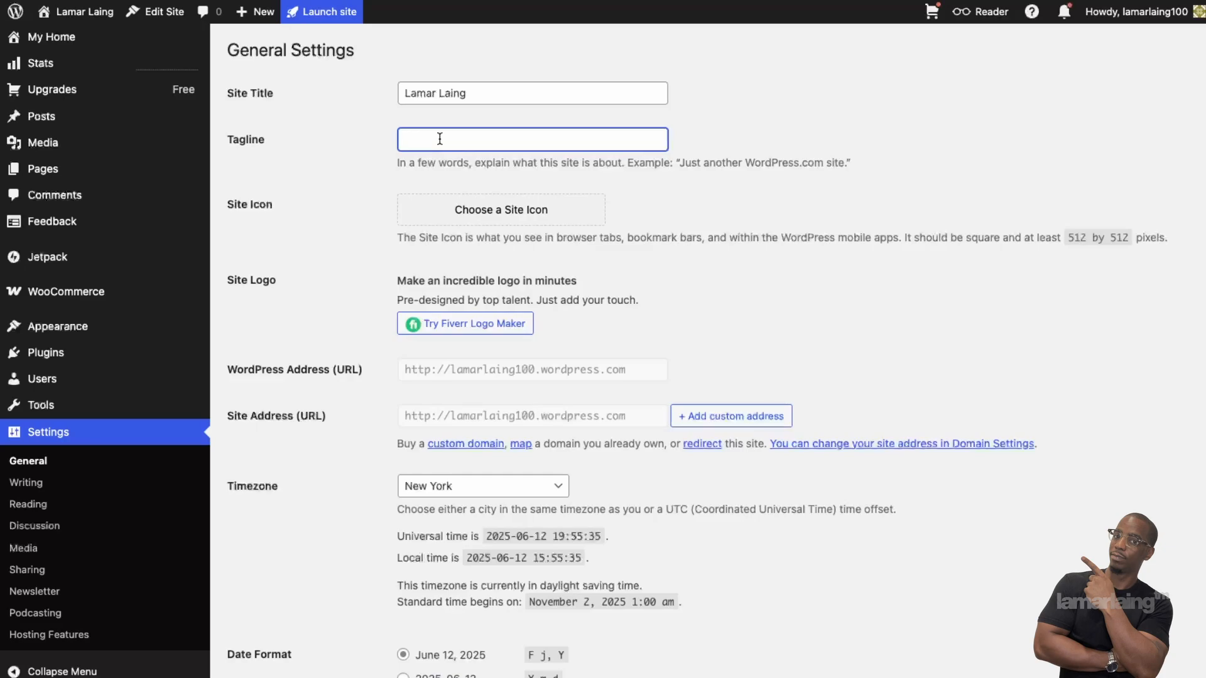
{"action": "type", "text": "Lamar's Tech"}
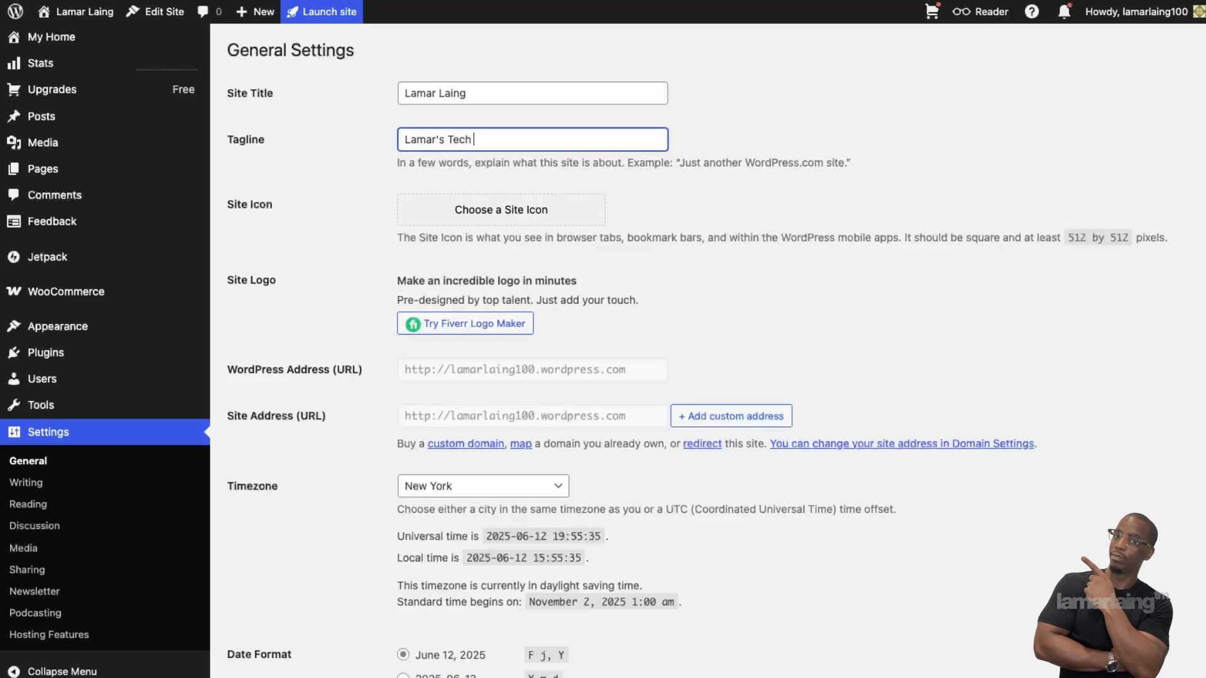
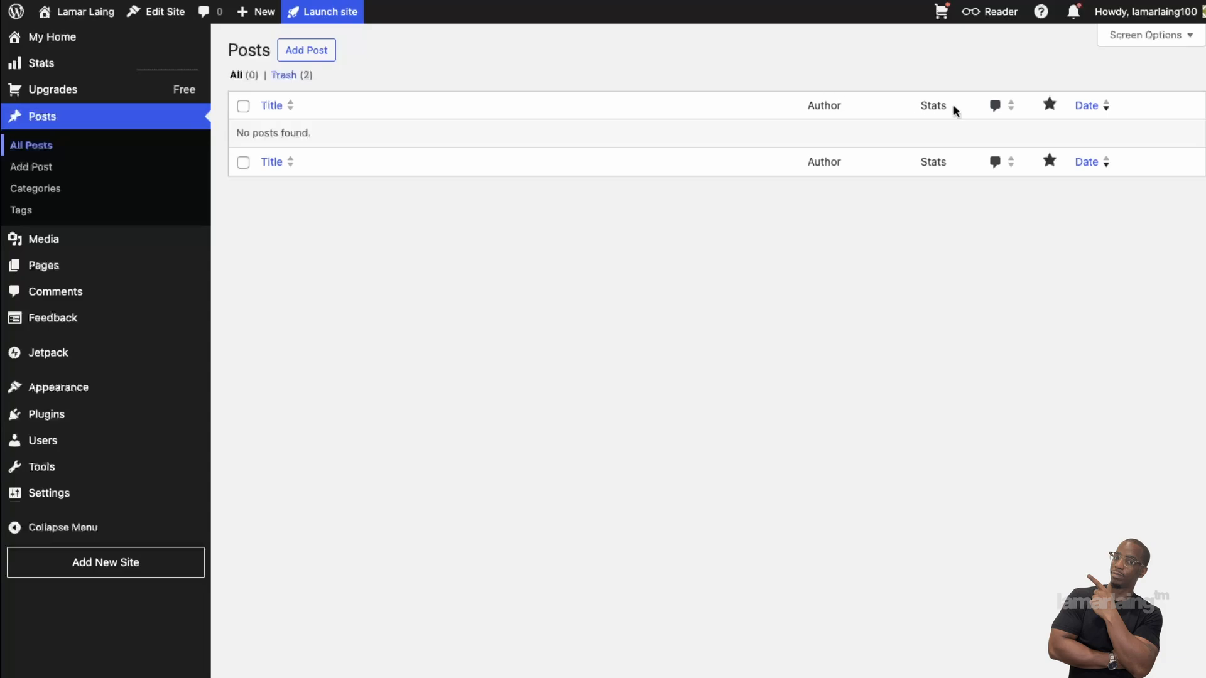
Step: Examine the author and date columns of the Posts list, and the publication details of the About page under Pages
{"action": "left_click", "coordinate": [1076, 105]}
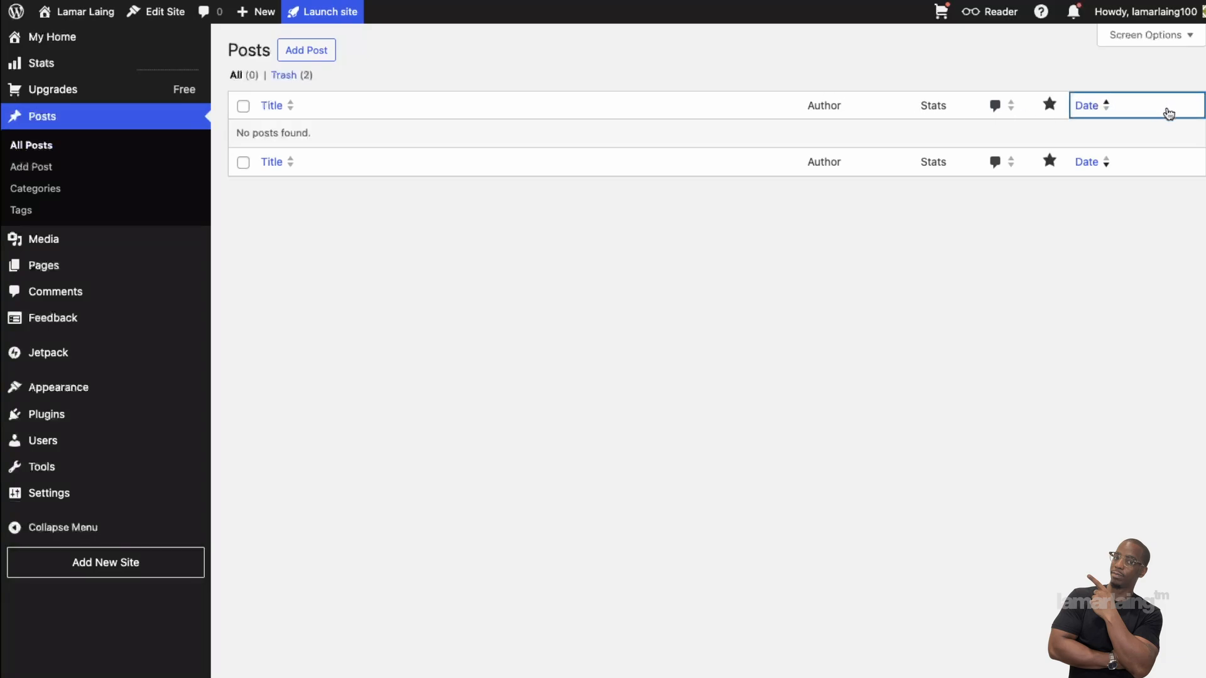
{"action": "left_click", "coordinate": [850, 104]}
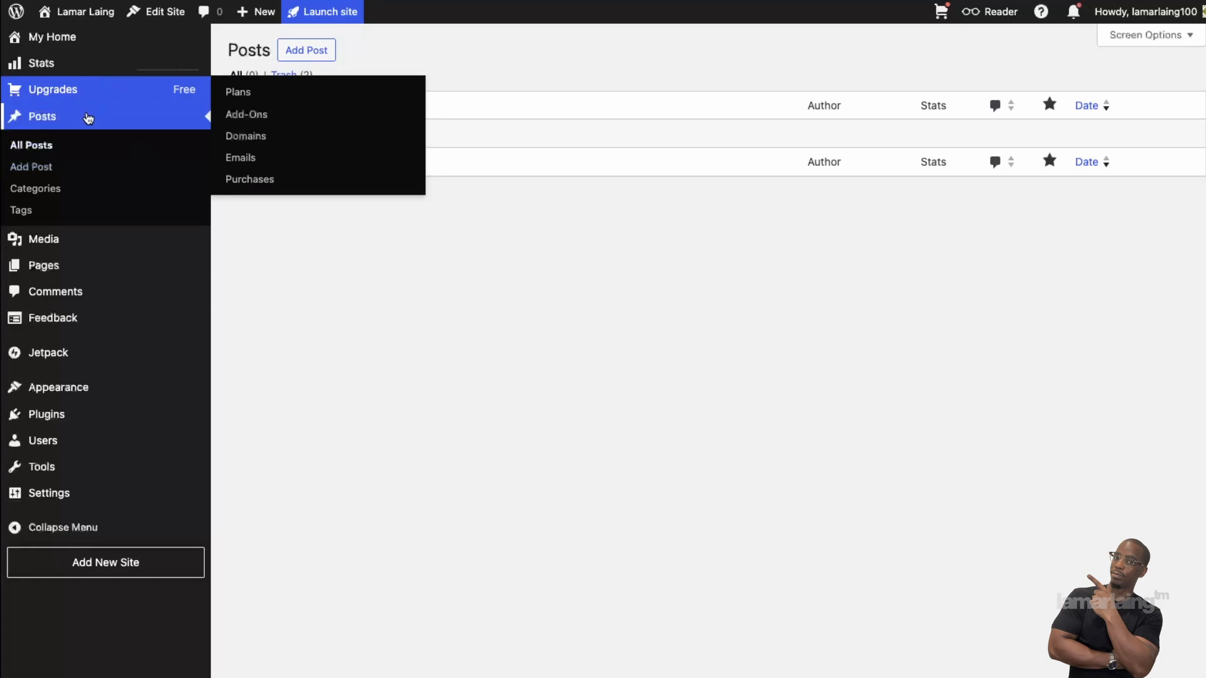
{"action": "left_click", "coordinate": [117, 274]}
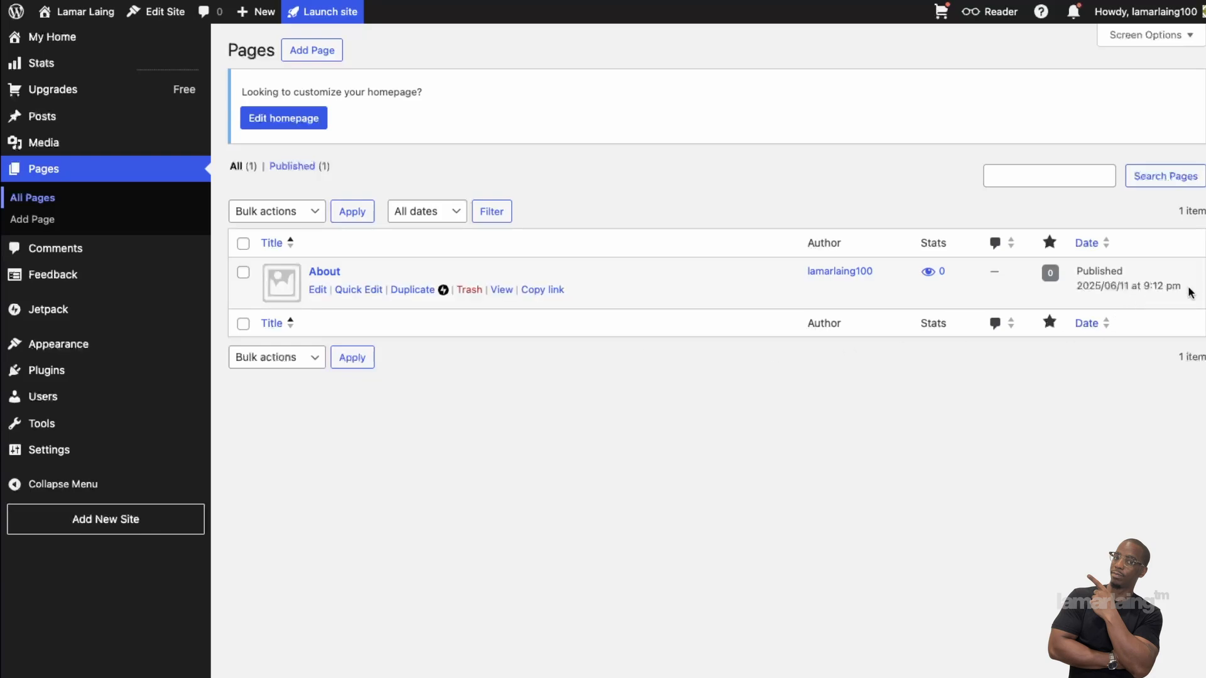
{"action": "left_click_drag", "start_coordinate": [1188, 288], "coordinate": [1076, 272]}
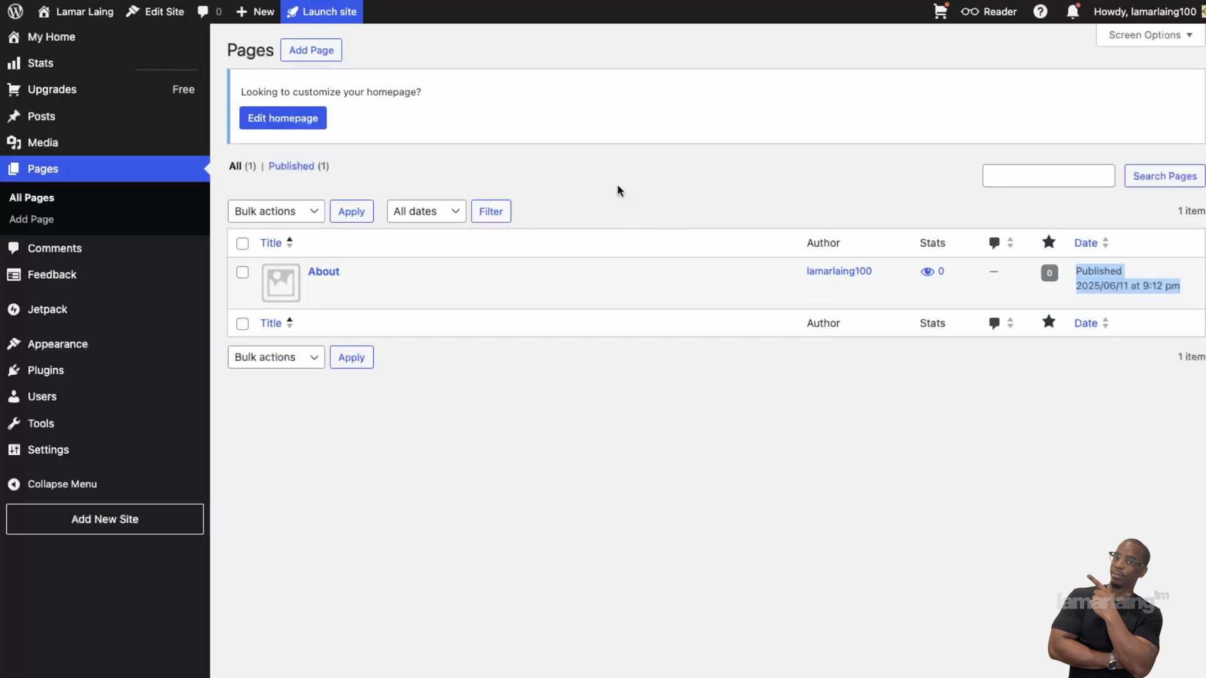
{"action": "left_click", "coordinate": [787, 582]}
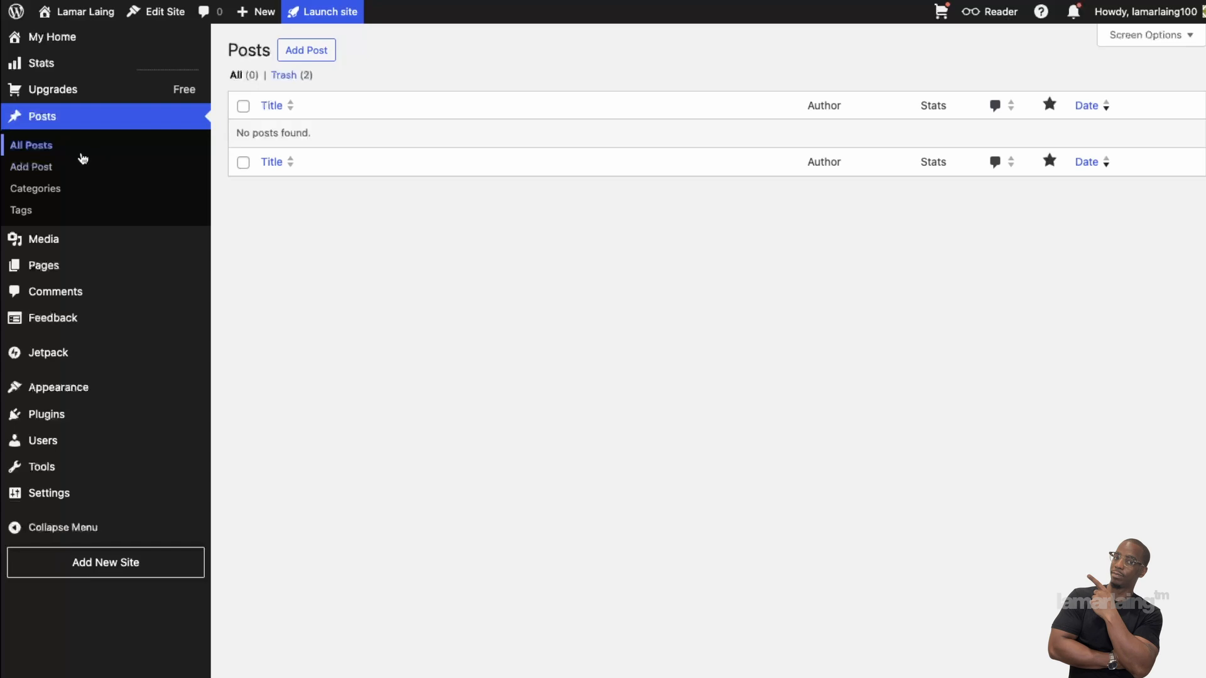
Step: Examine the Categories and Tags management pages for posts, comparing the fields each offers
{"action": "left_click", "coordinate": [58, 173]}
{"action": "left_click", "coordinate": [67, 194]}
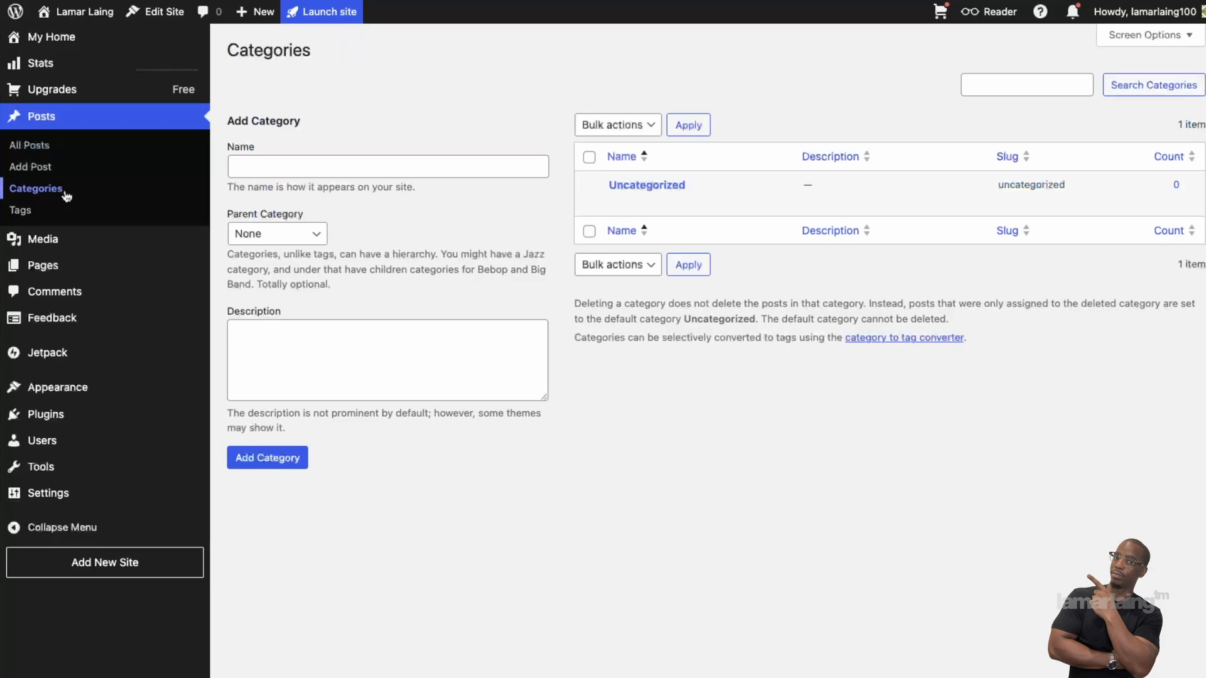
{"action": "left_click", "coordinate": [37, 219]}
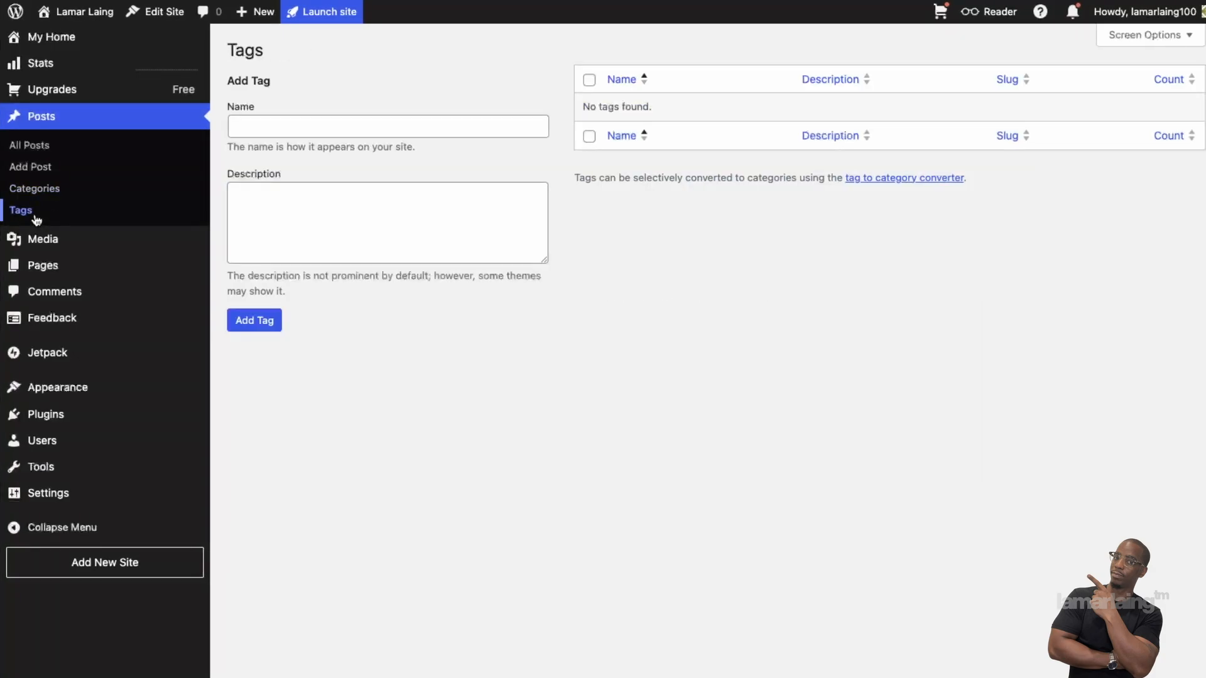
{"action": "left_click", "coordinate": [51, 193]}
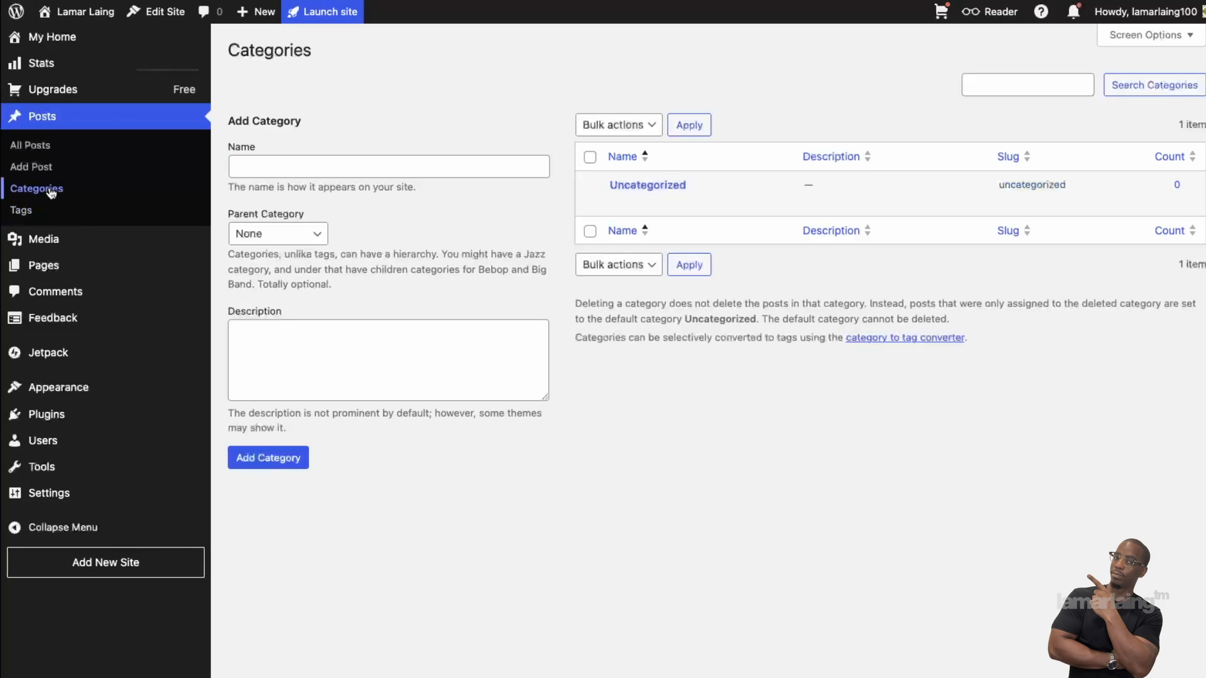
{"action": "left_click", "coordinate": [32, 216]}
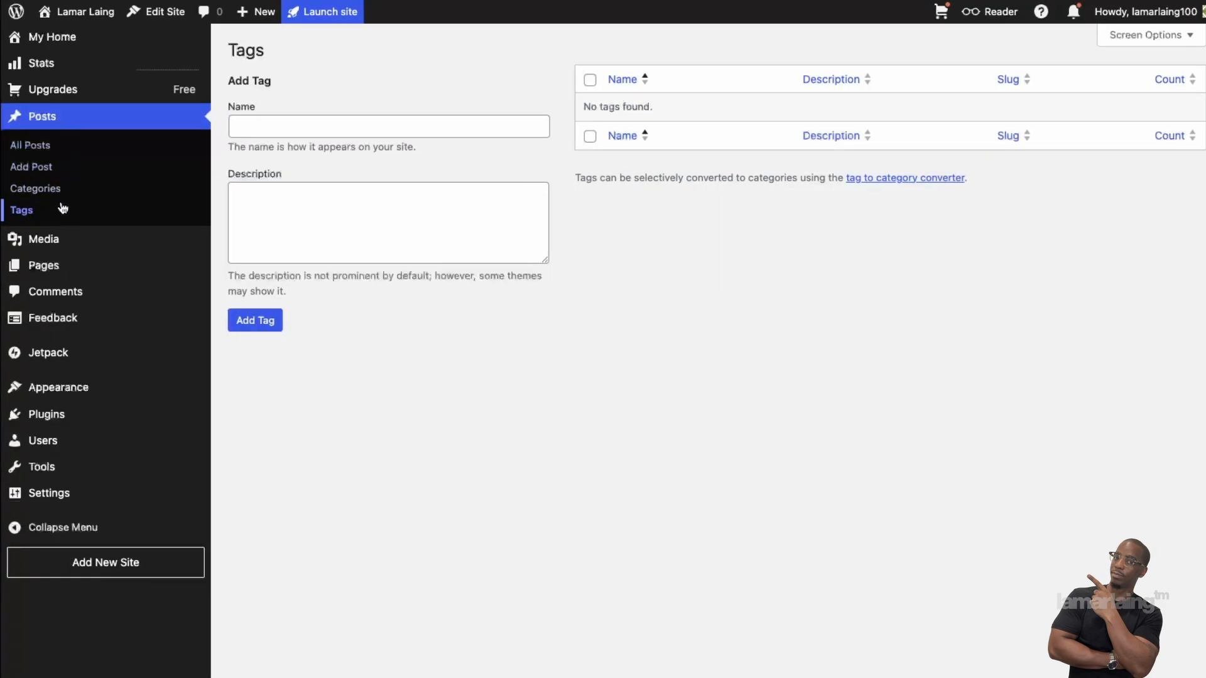
Step: Move the About page to the trash from the Pages list and go back to the Posts list
{"action": "left_click", "coordinate": [73, 264]}
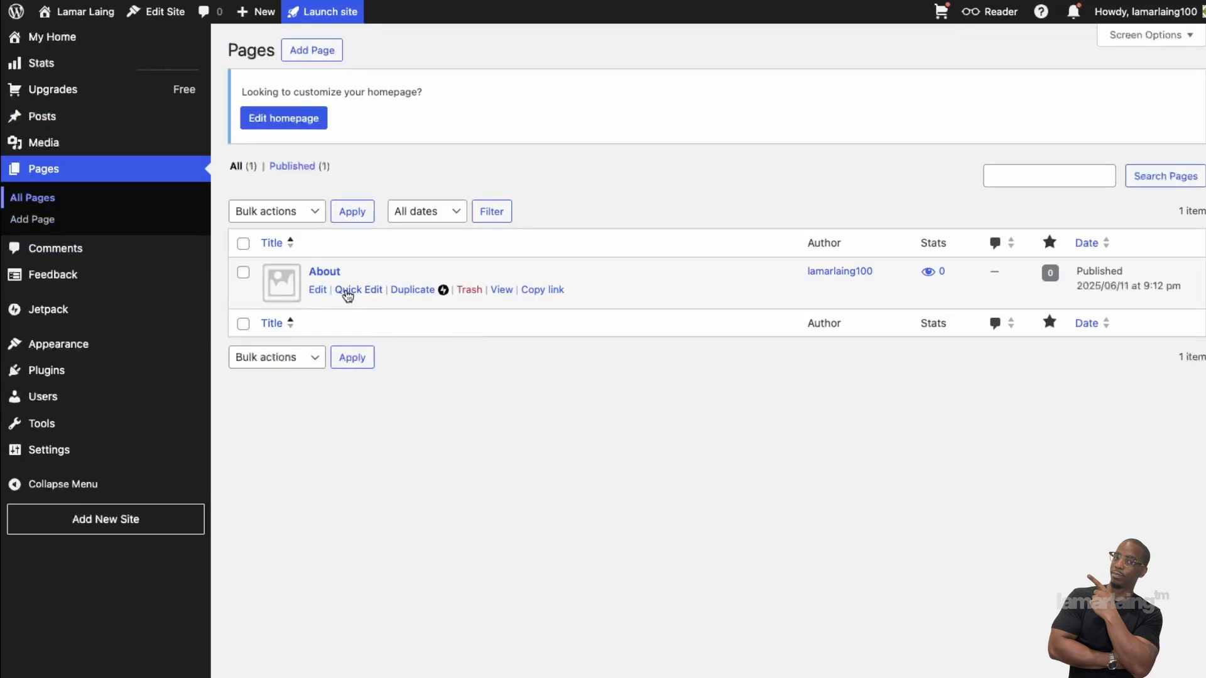
{"action": "left_click", "coordinate": [471, 294]}
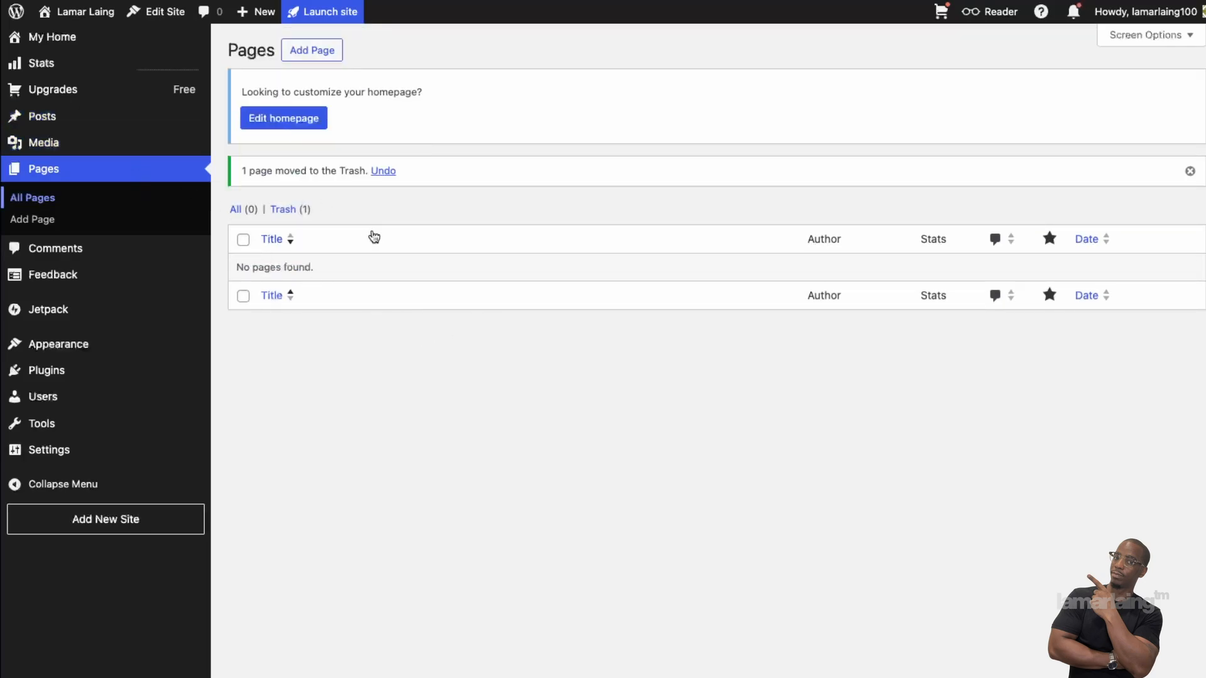
{"action": "left_click", "coordinate": [81, 118]}
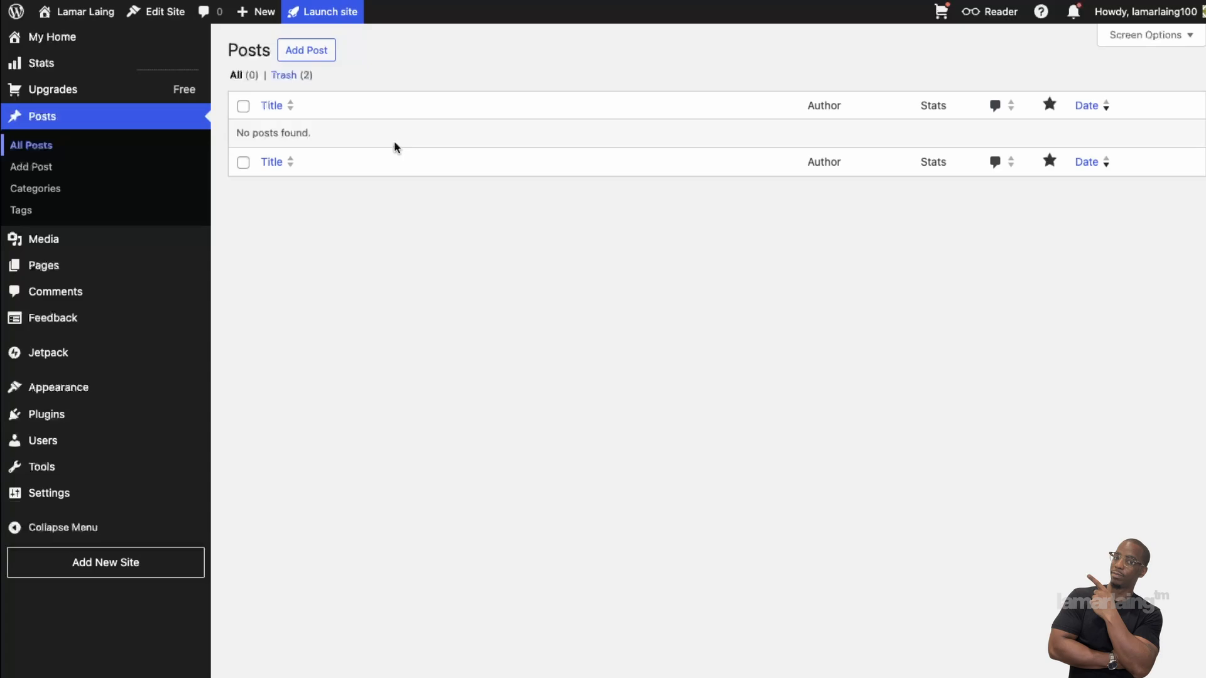
Step: Start a new post category named "Tutorials" and leave its parent category as None
{"action": "left_click", "coordinate": [41, 189]}
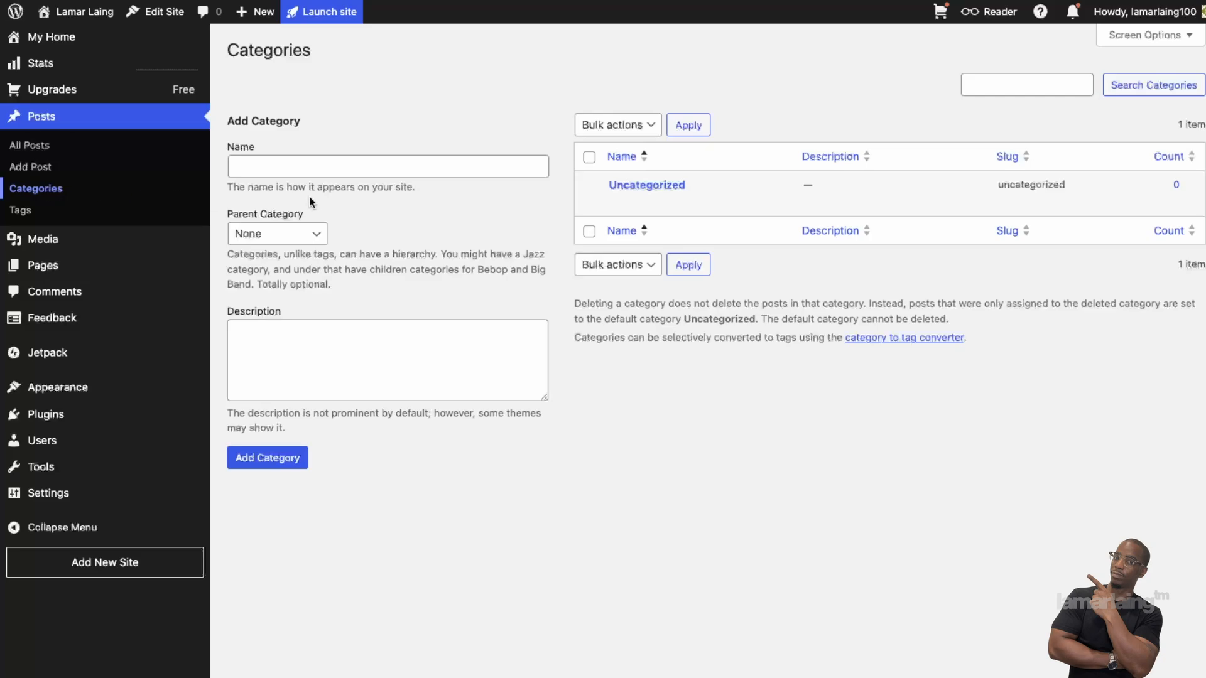
{"action": "left_click", "coordinate": [328, 170]}
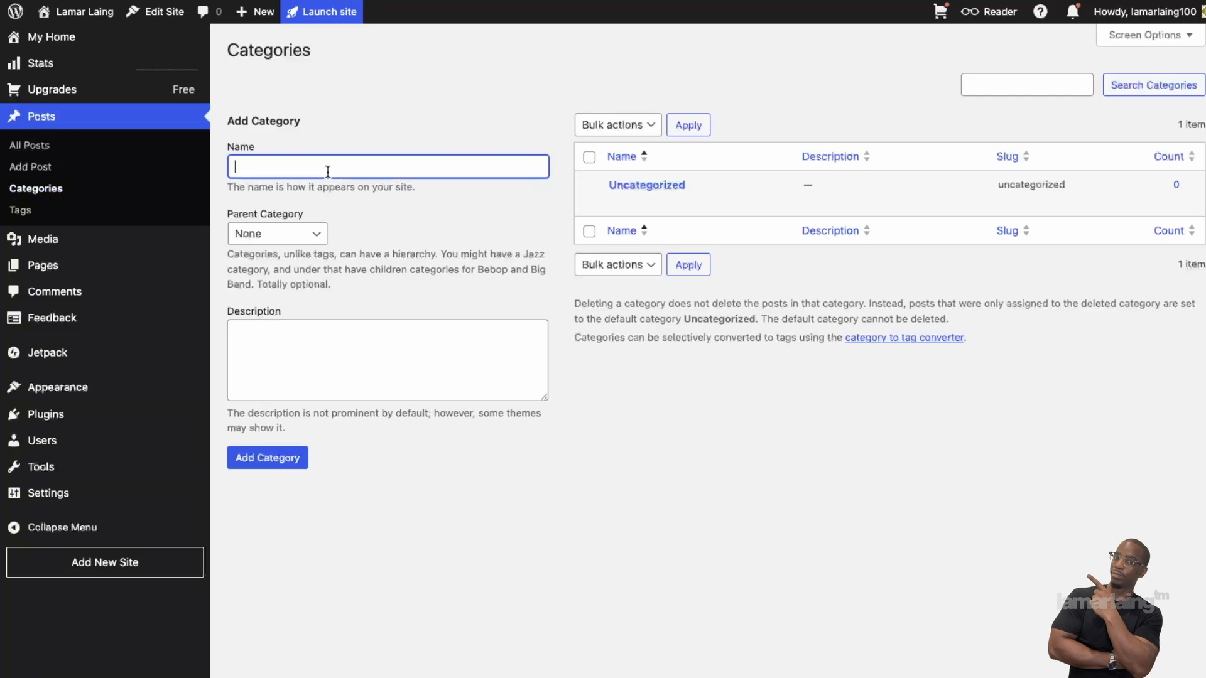
{"action": "type", "text": "Tutorials"}
{"action": "left_click_drag", "start_coordinate": [296, 167], "coordinate": [231, 167]}
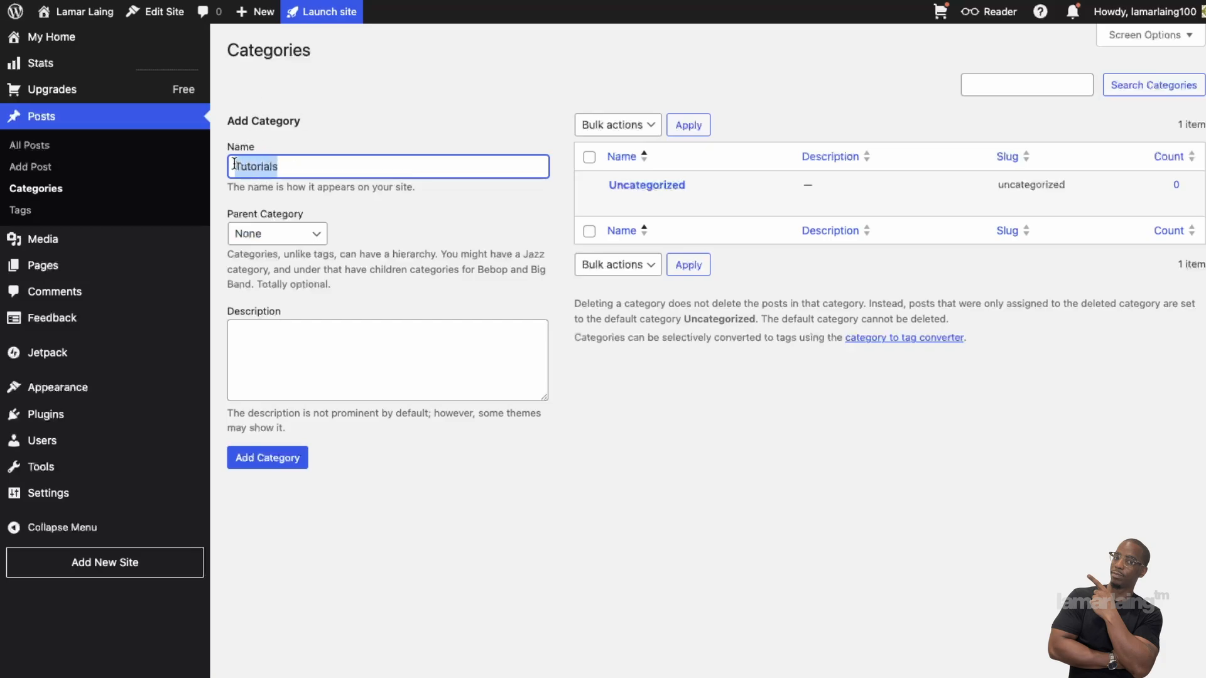
{"action": "left_click", "coordinate": [340, 208]}
{"action": "left_click", "coordinate": [294, 215]}
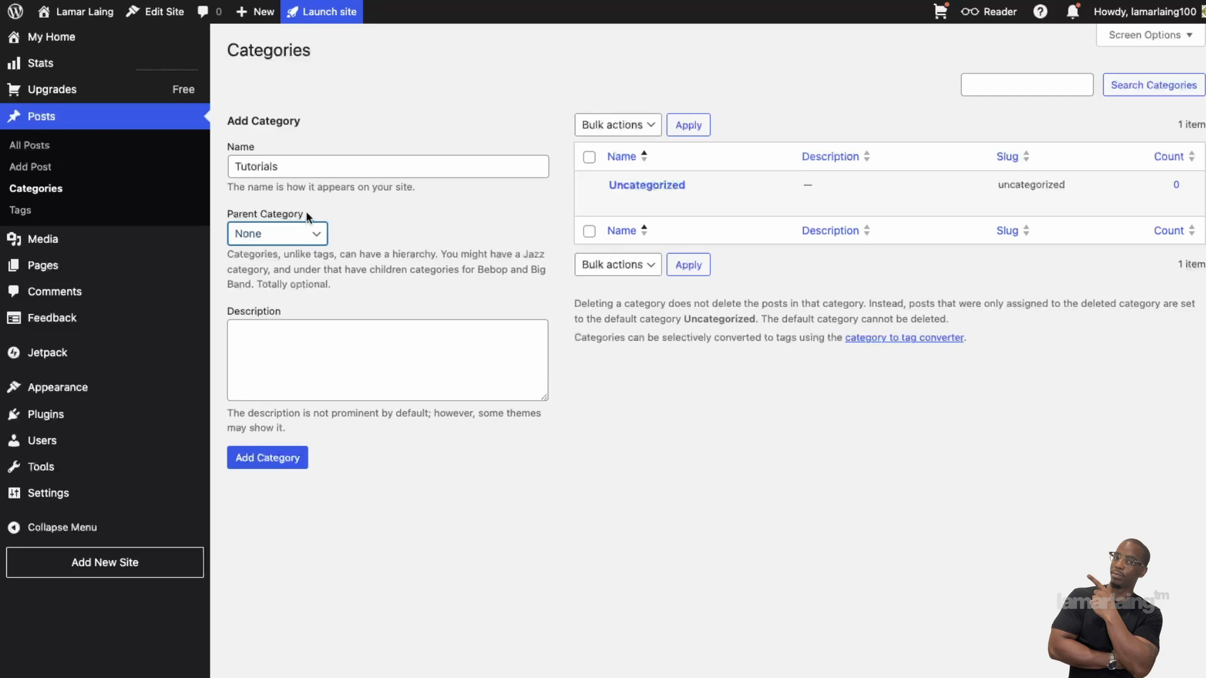
{"action": "left_click_drag", "start_coordinate": [306, 215], "coordinate": [259, 208]}
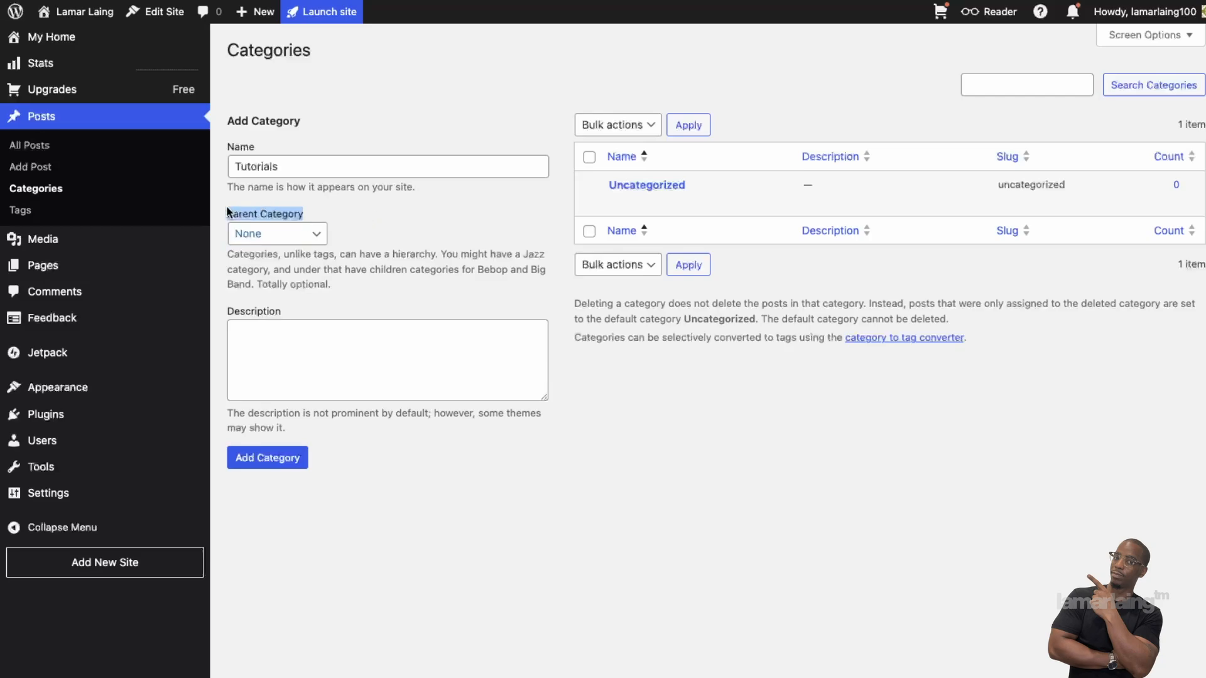
{"action": "left_click", "coordinate": [390, 244]}
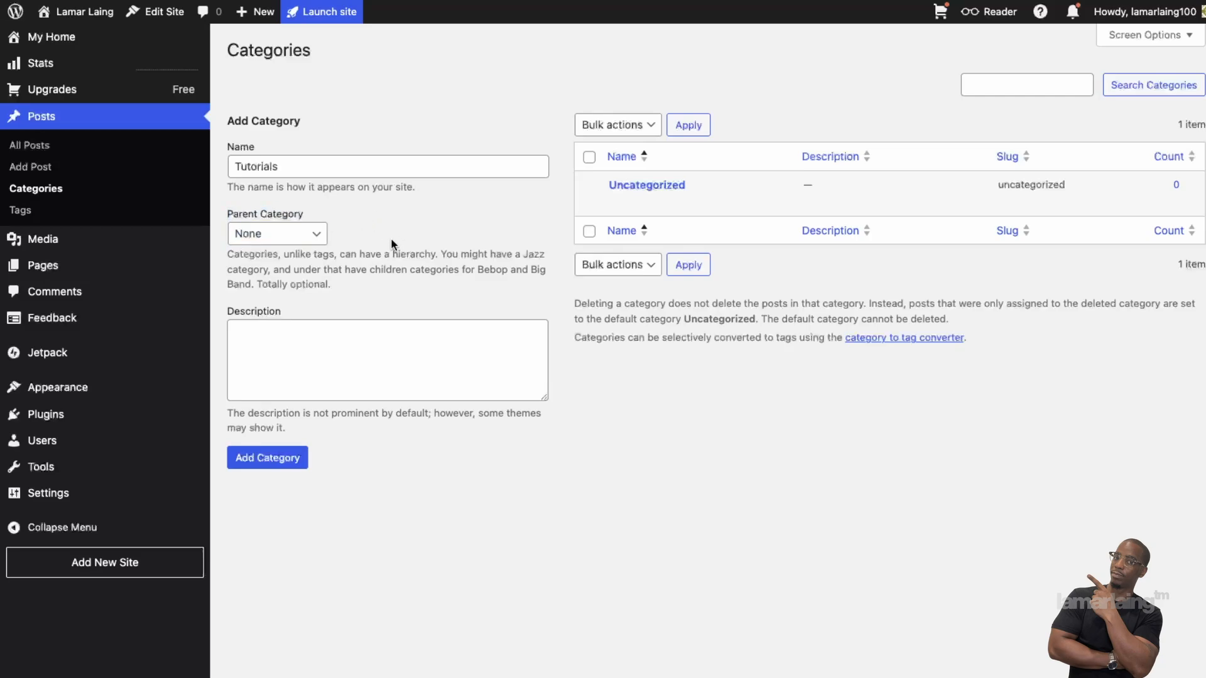
Step: Give the new category the description "Tutorials for people working with Wordpress" and add it
{"action": "left_click", "coordinate": [378, 331]}
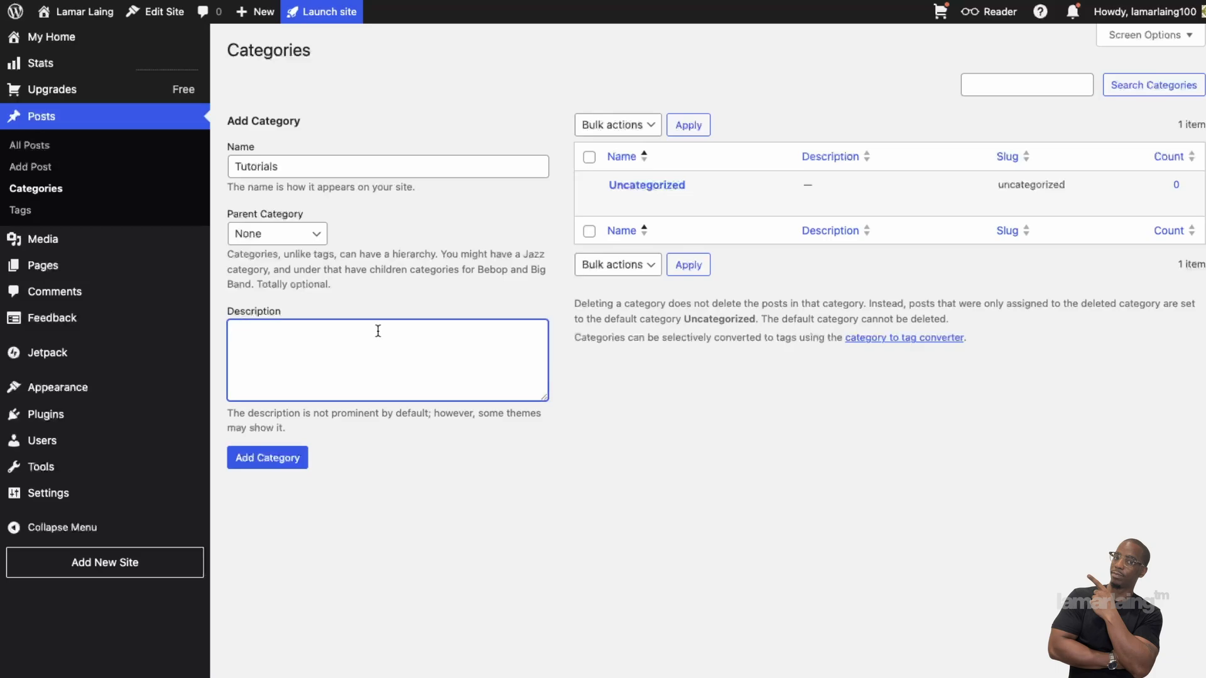
{"action": "type", "text": "Tutorials for people working with Wordpress"}
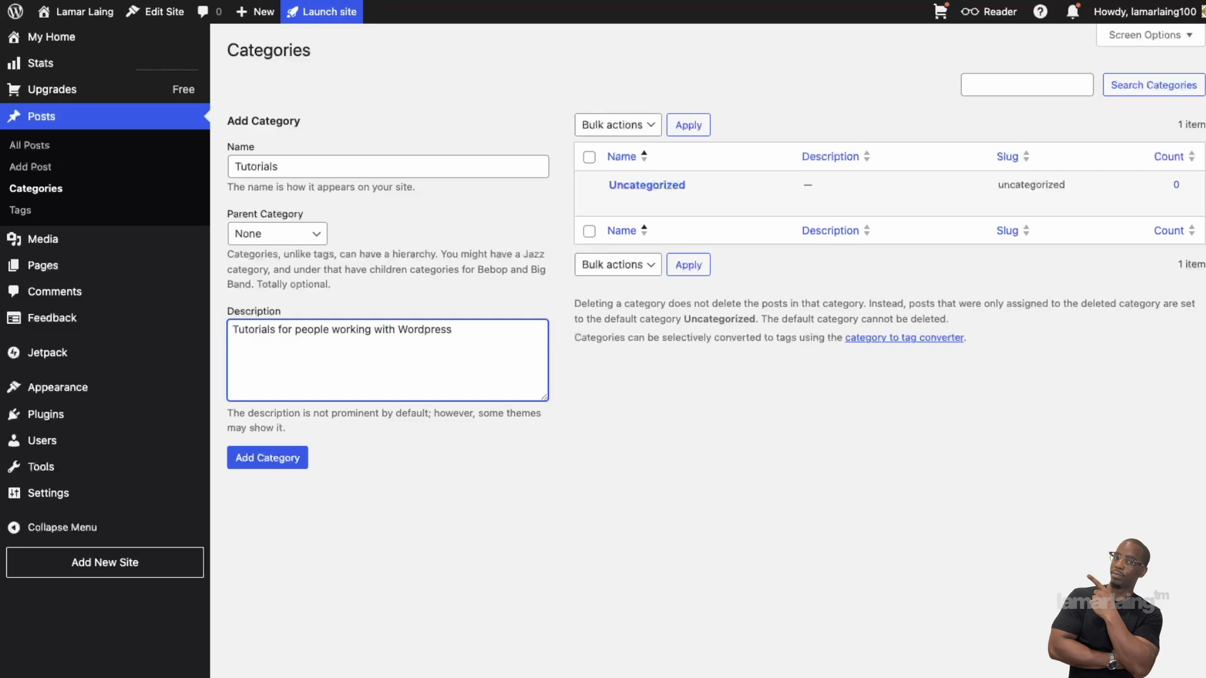
{"action": "left_click", "coordinate": [280, 464]}
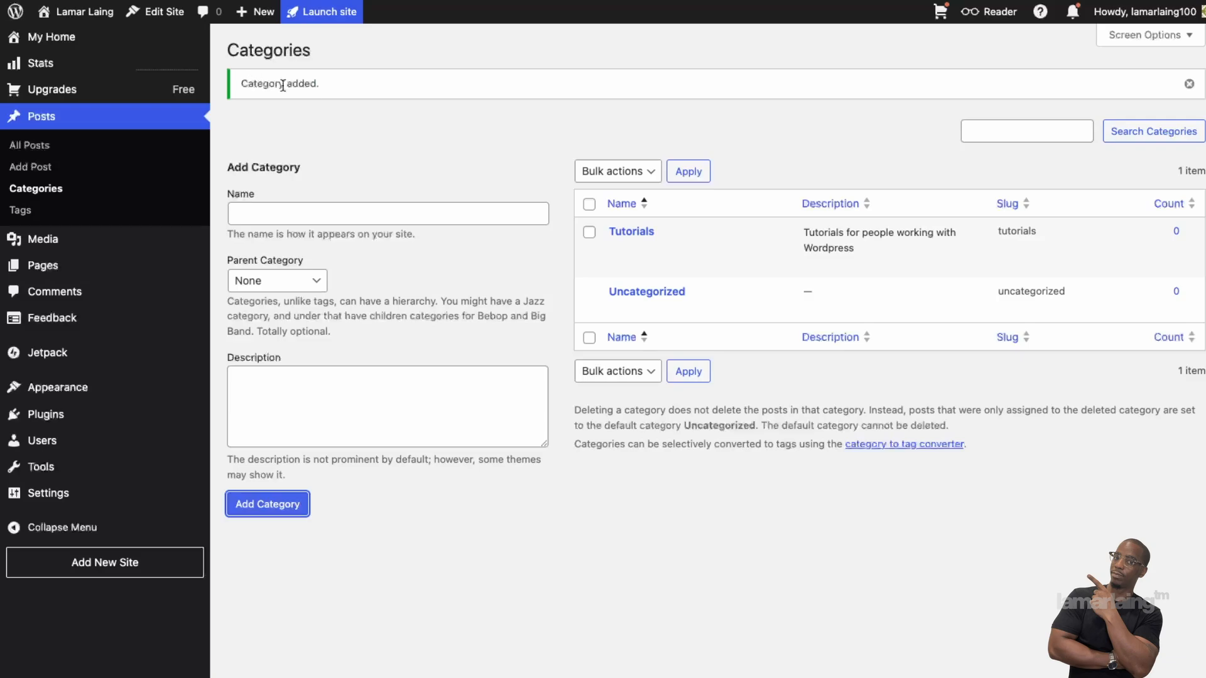
{"action": "left_click_drag", "start_coordinate": [327, 77], "coordinate": [246, 93]}
{"action": "left_click", "coordinate": [442, 118]}
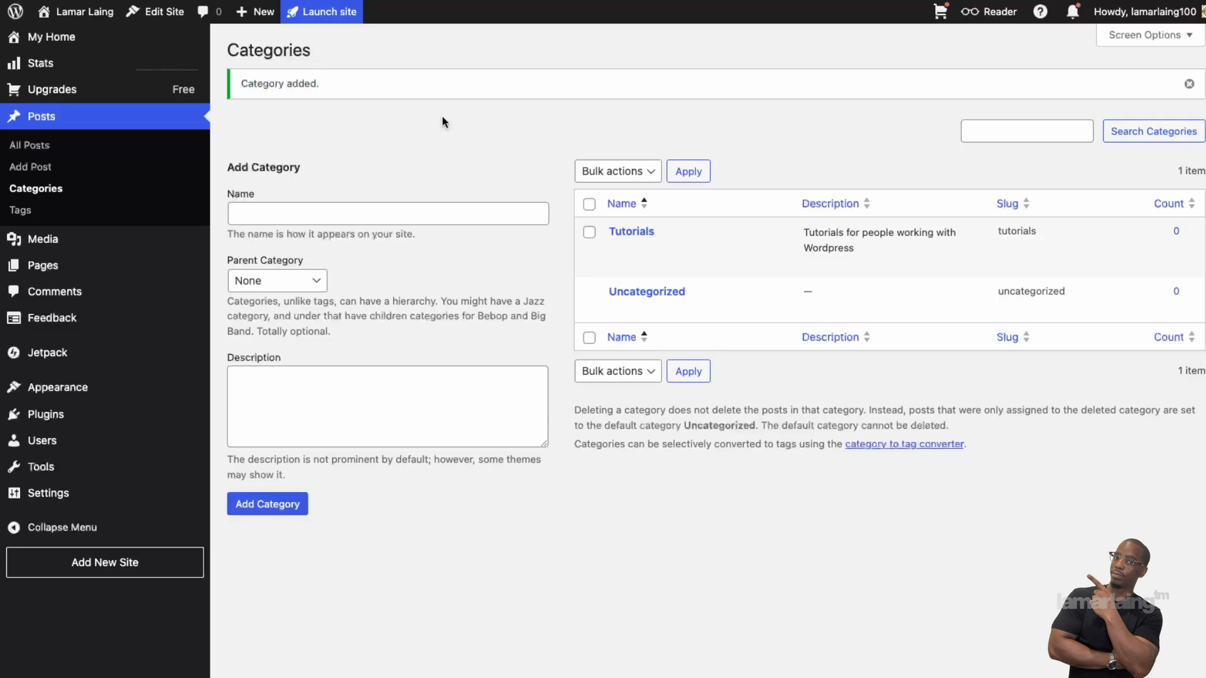
{"action": "mouse_move", "coordinate": [779, 250]}
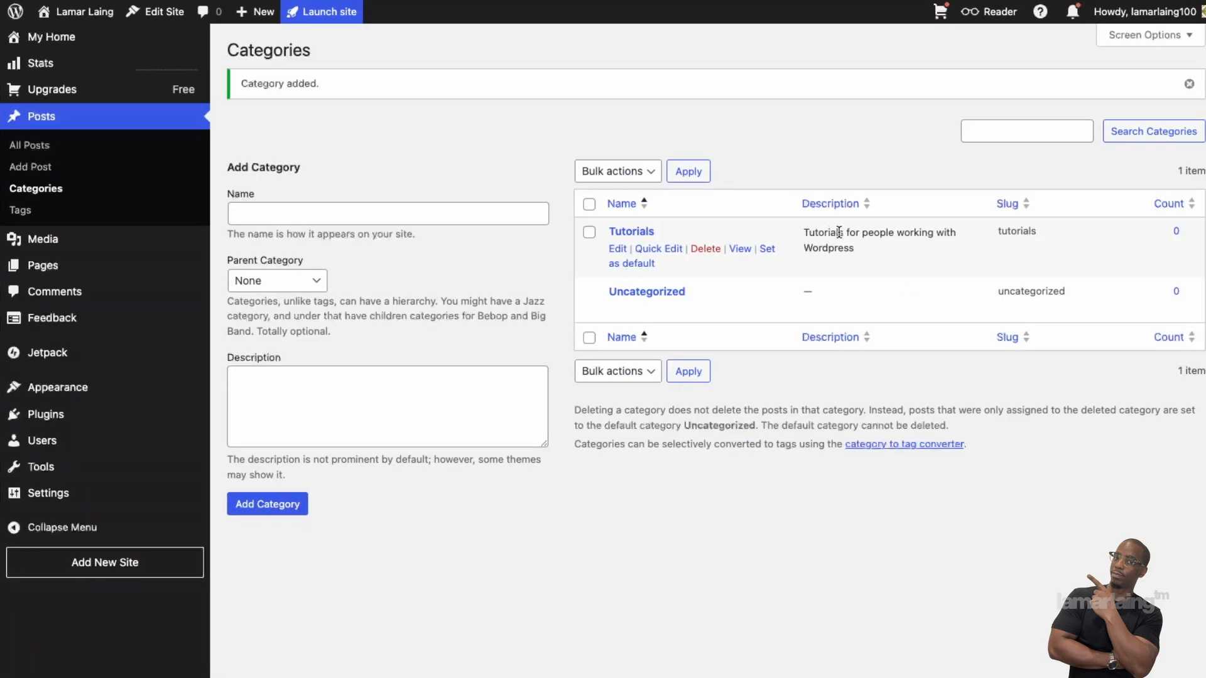
Step: Add a post tag named "Tutorials" with the description "Tutorials for people working with Wordpress."
{"action": "left_click", "coordinate": [111, 214]}
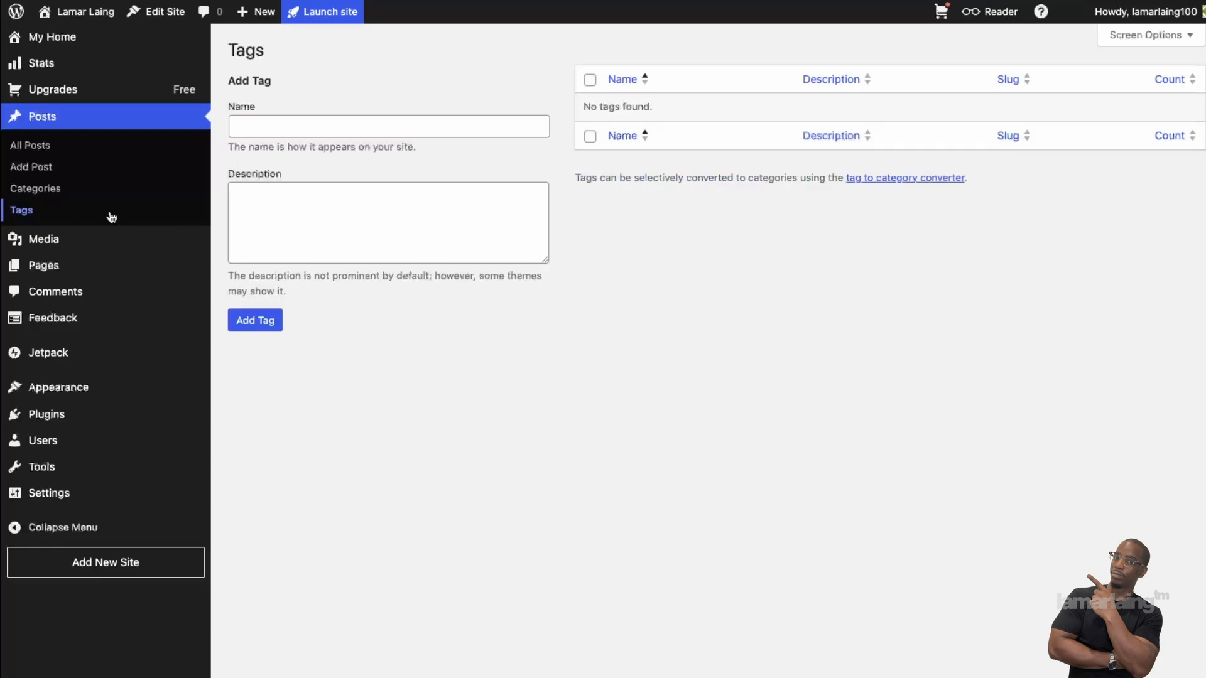
{"action": "type", "text": "Tutorials"}
{"action": "left_click", "coordinate": [436, 224]}
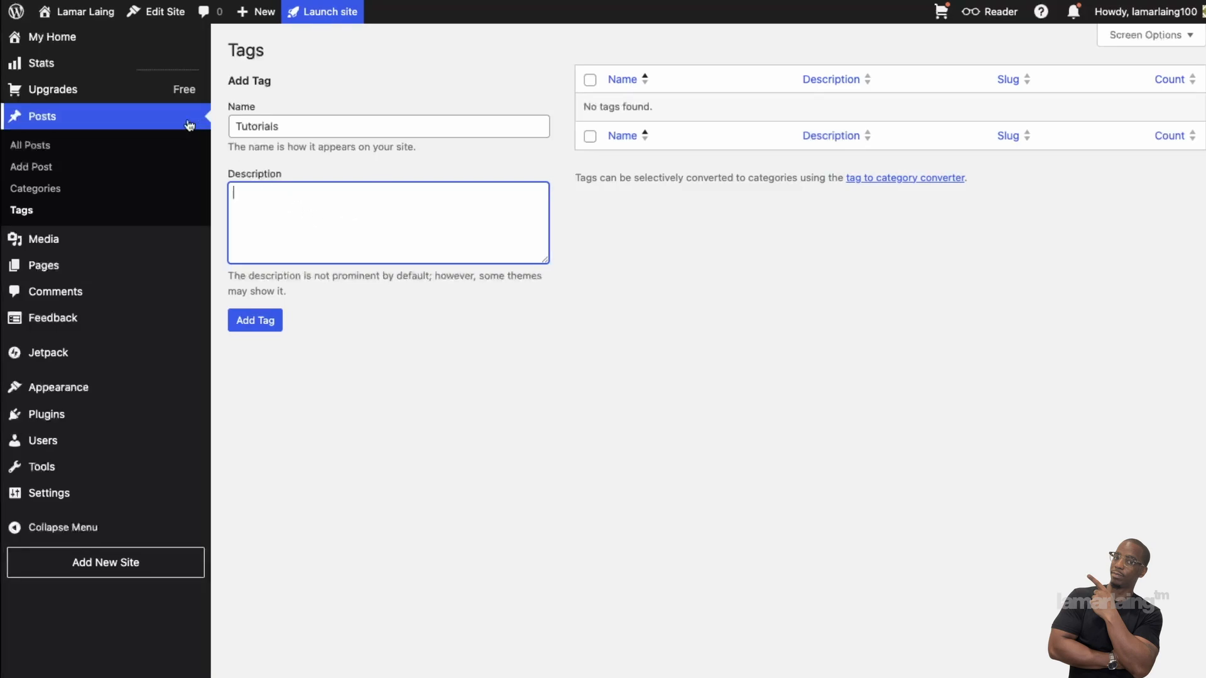
{"action": "type", "text": "Tutorials"}
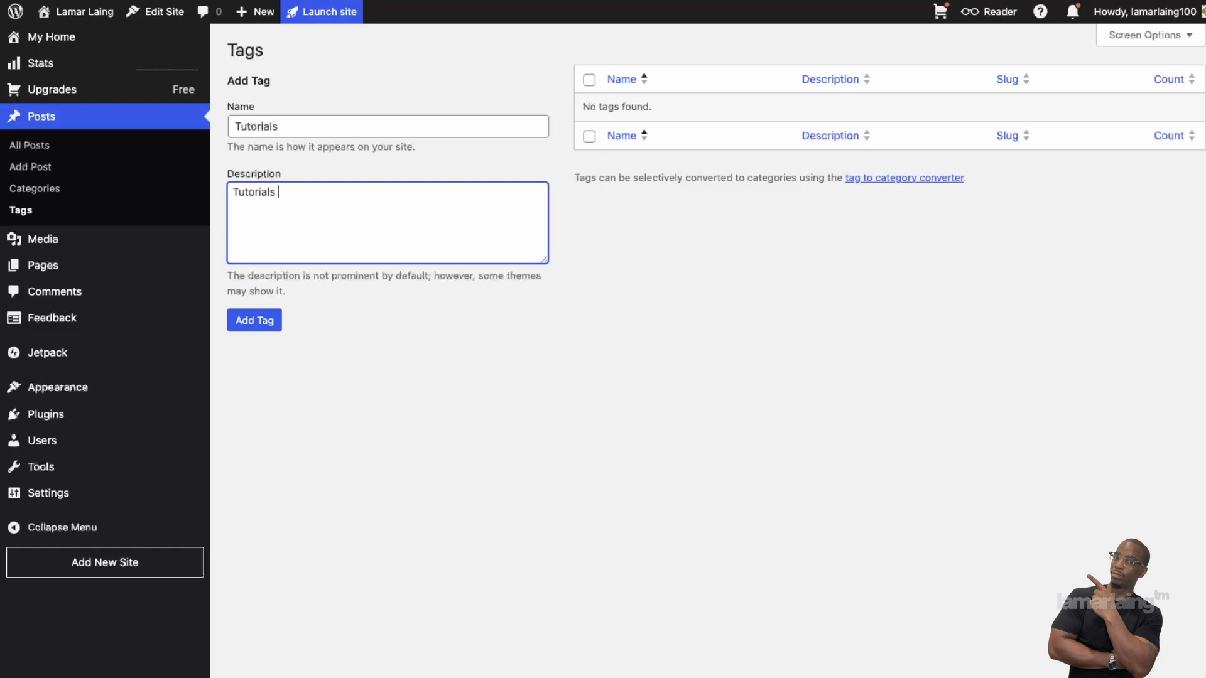
{"action": "type", "text": "for people working with Wordpress."}
{"action": "left_click", "coordinate": [246, 326]}
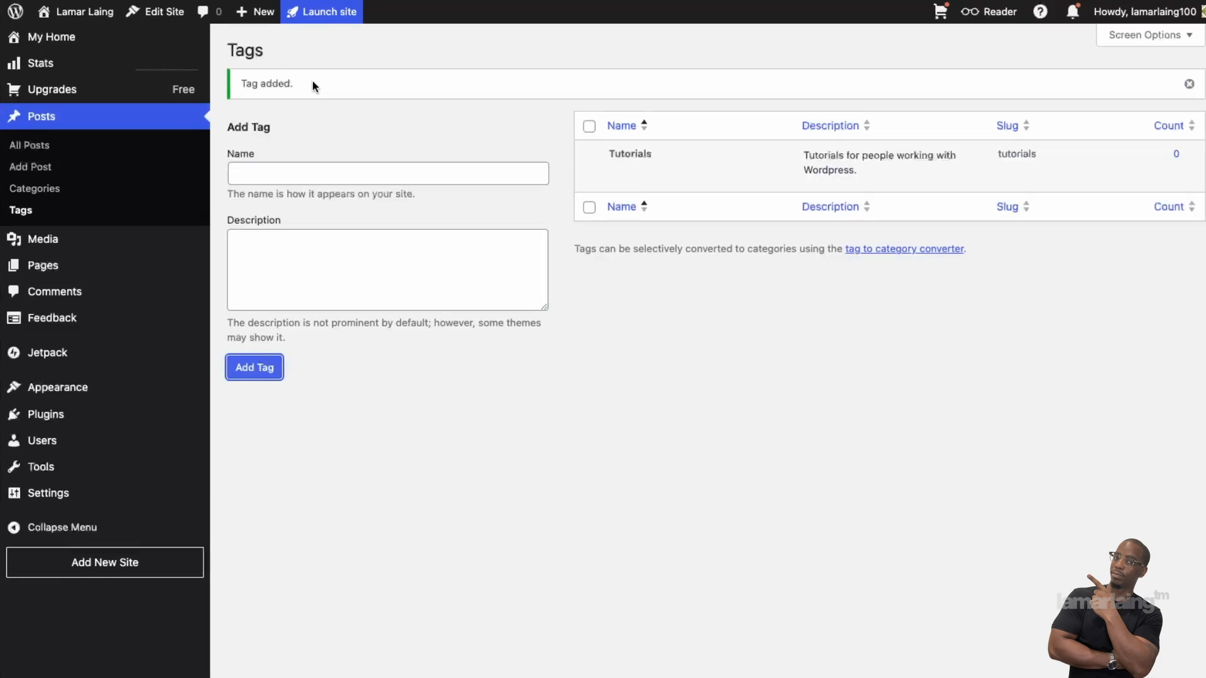
{"action": "left_click_drag", "start_coordinate": [294, 85], "coordinate": [241, 84]}
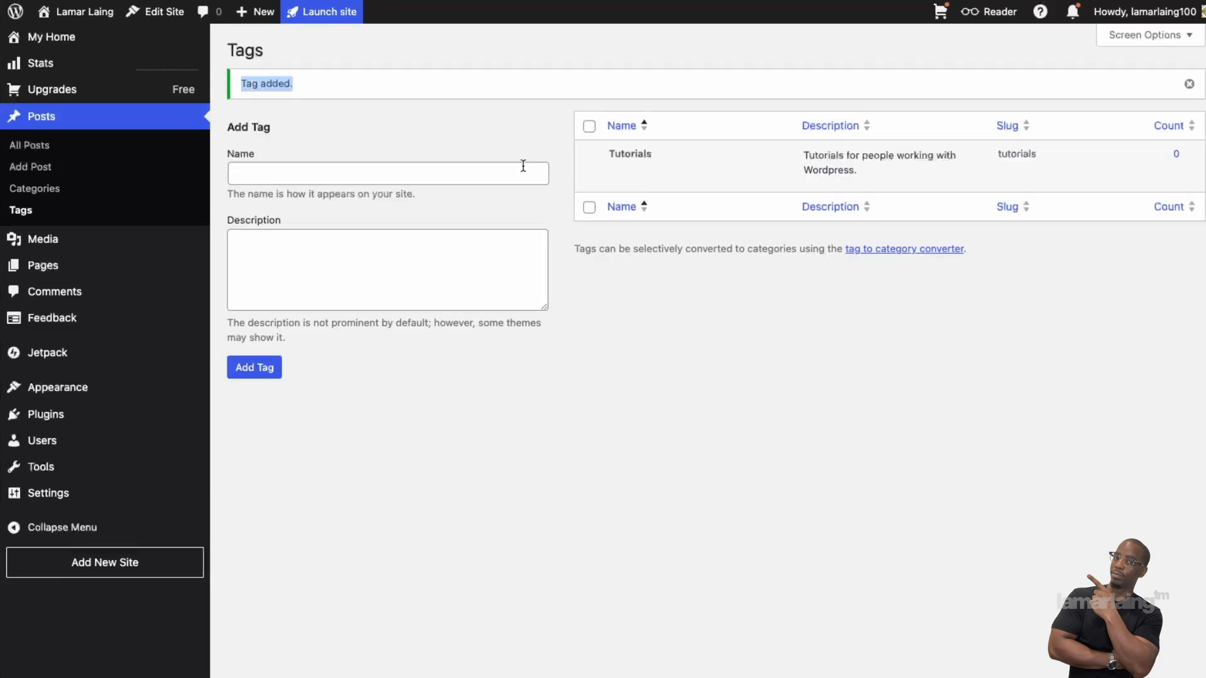
{"action": "left_click", "coordinate": [478, 124]}
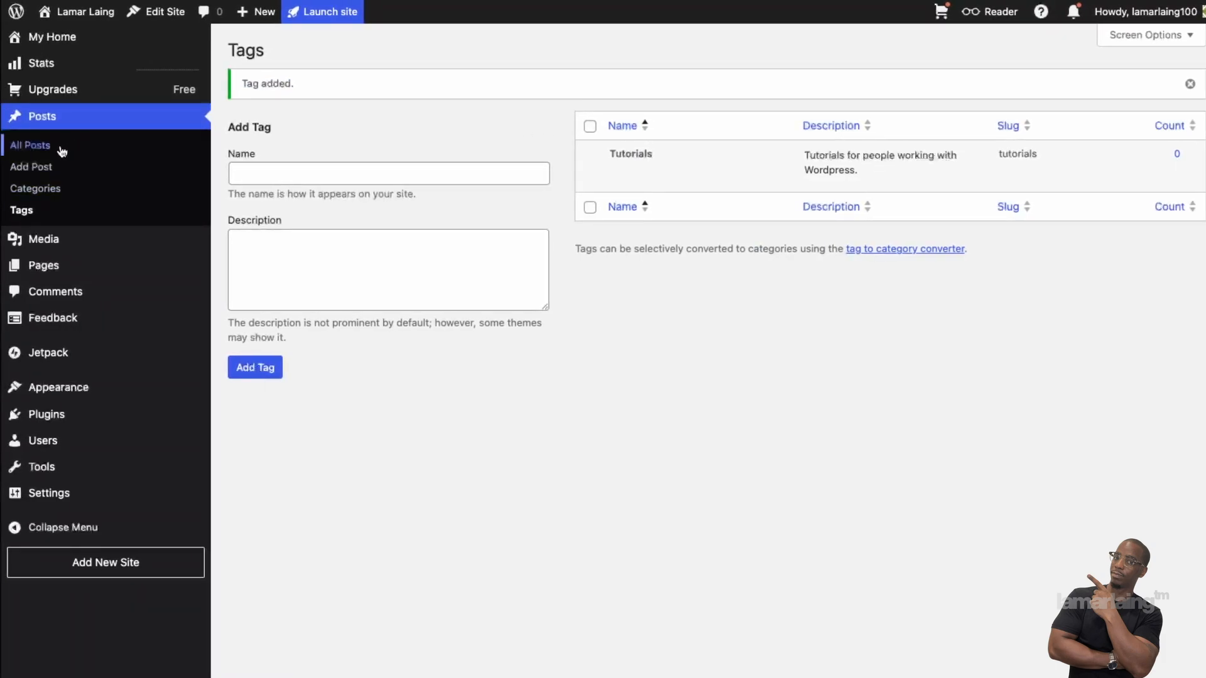
Step: View the Posts list and a blank new post in the editor, and return to the list
{"action": "left_click", "coordinate": [29, 145]}
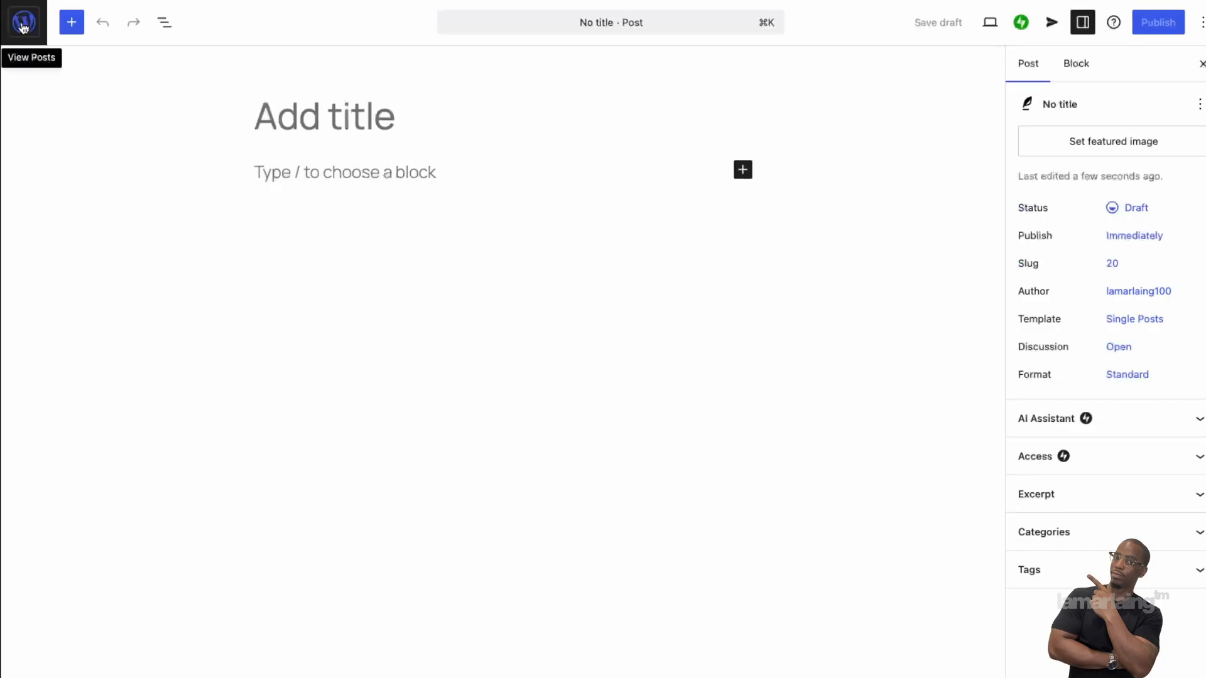
{"action": "left_click", "coordinate": [37, 35]}
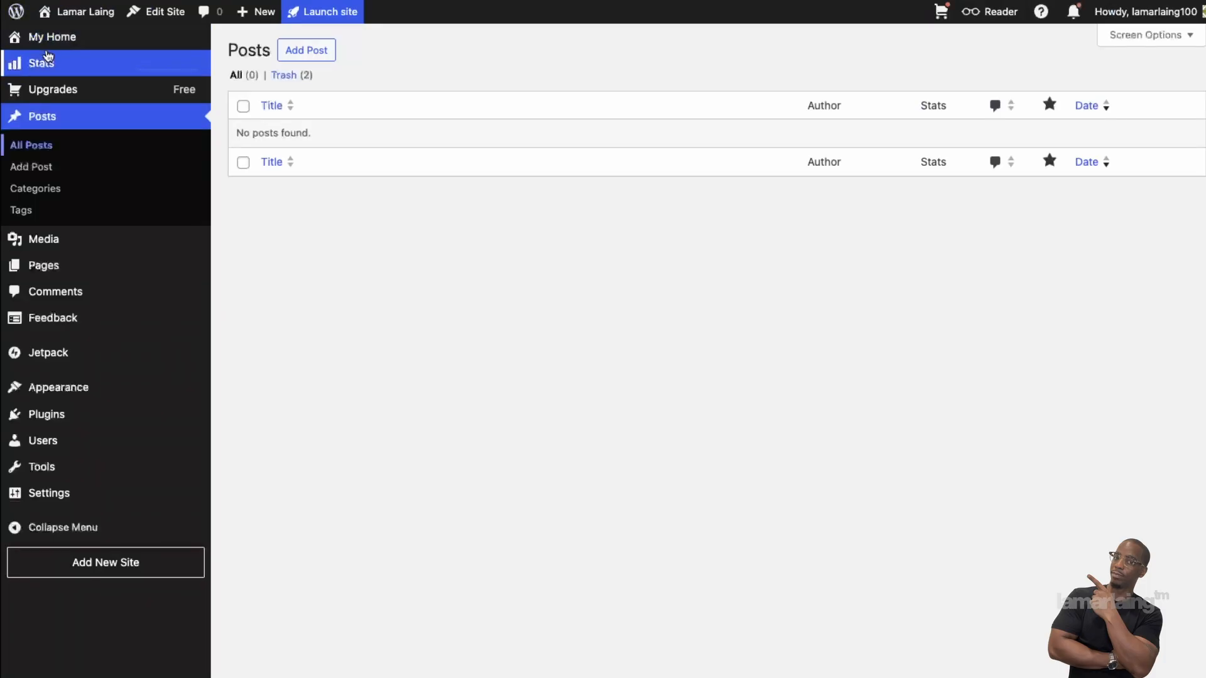
{"action": "mouse_move", "coordinate": [7, 21]}
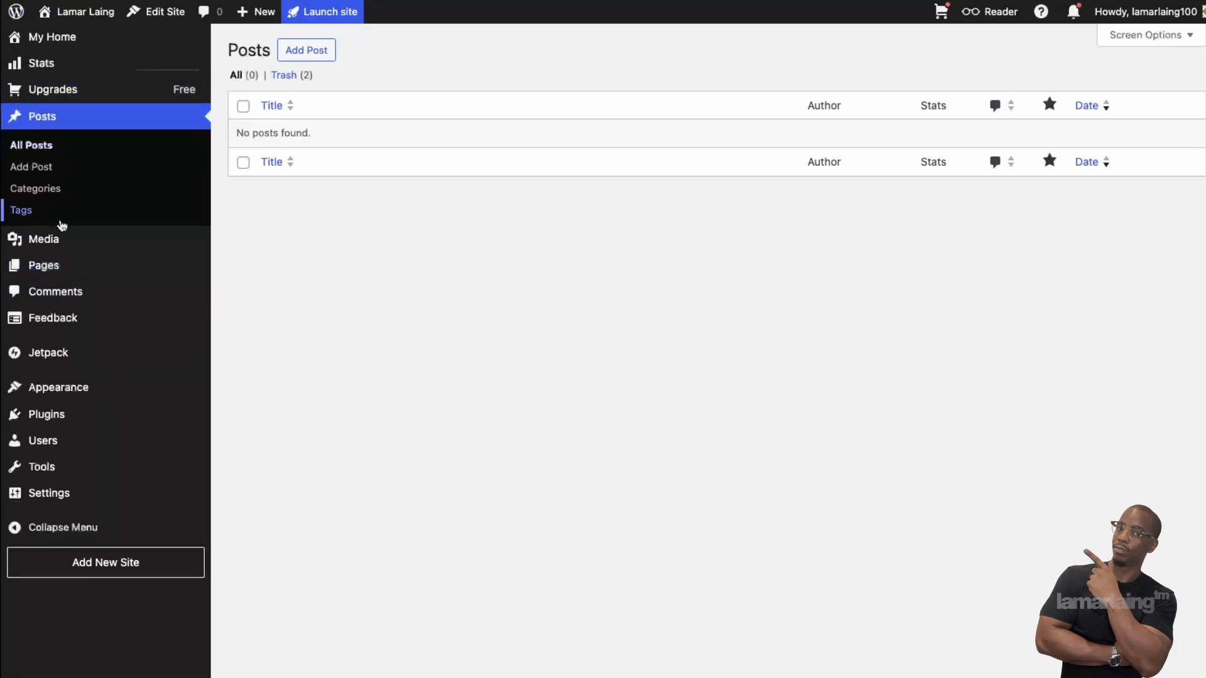
Step: Add a post tag named "Wordpress" with the description "Wordpress related Tags"
{"action": "left_click", "coordinate": [22, 211]}
{"action": "left_click", "coordinate": [313, 158]}
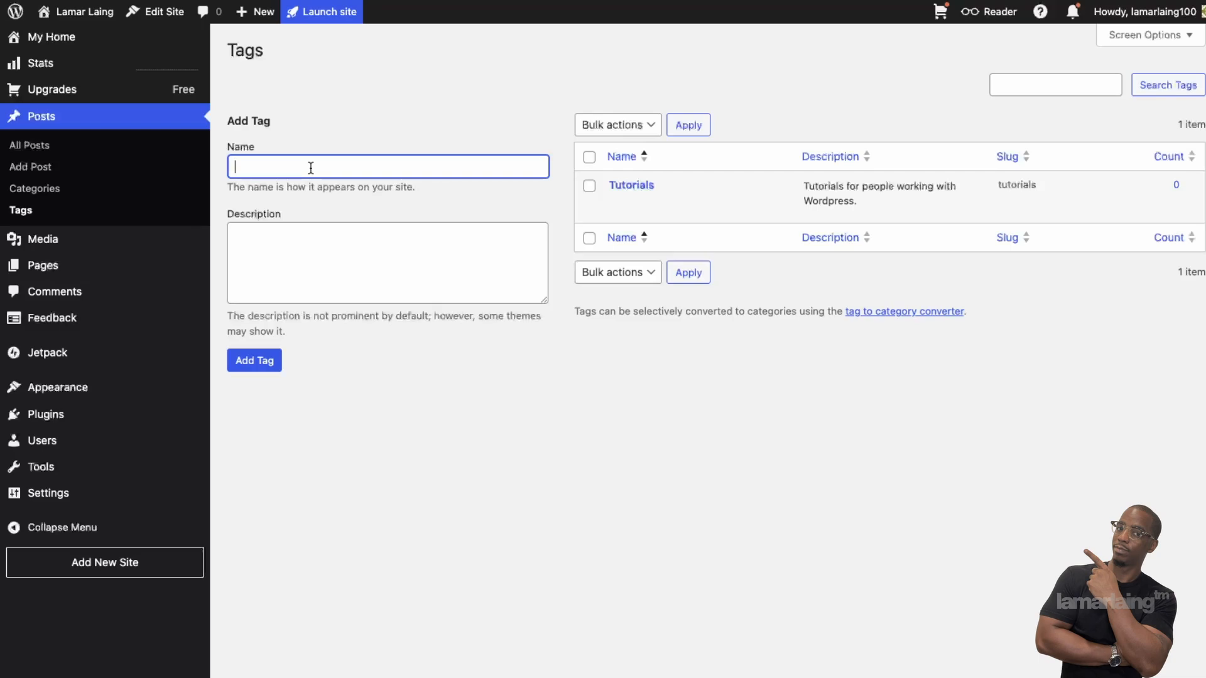
{"action": "type", "text": "Wordpress"}
{"action": "left_click", "coordinate": [289, 279]}
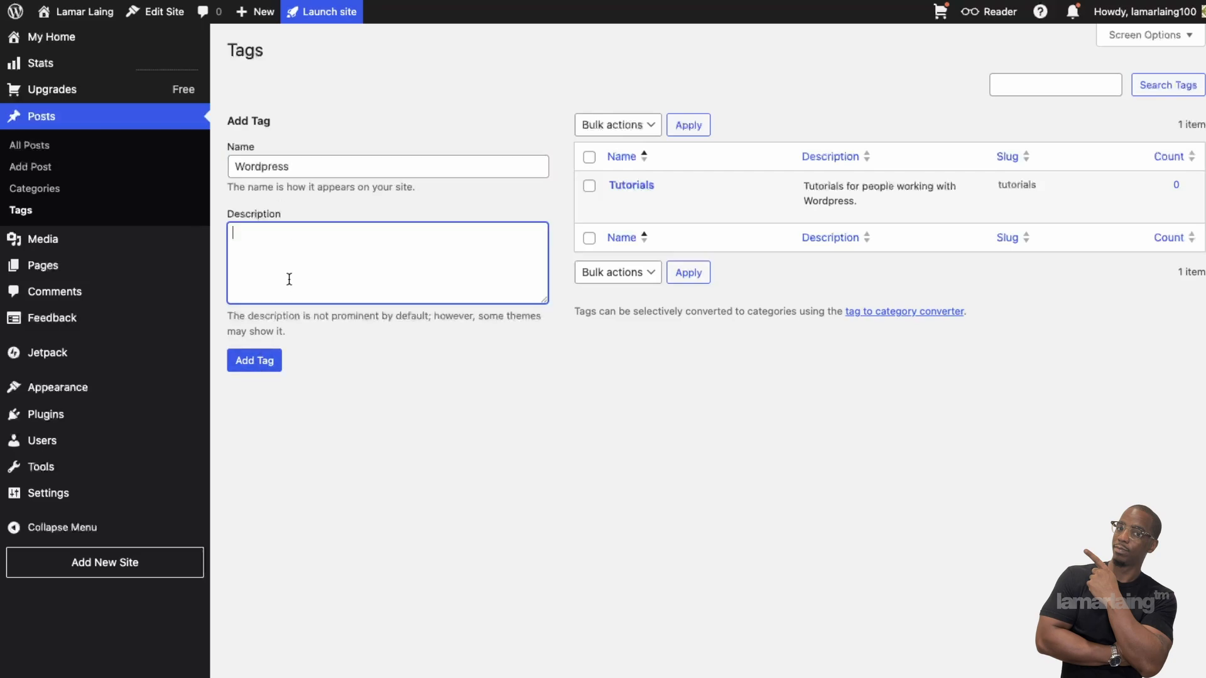
{"action": "type", "text": "Wordpres related Tags"}
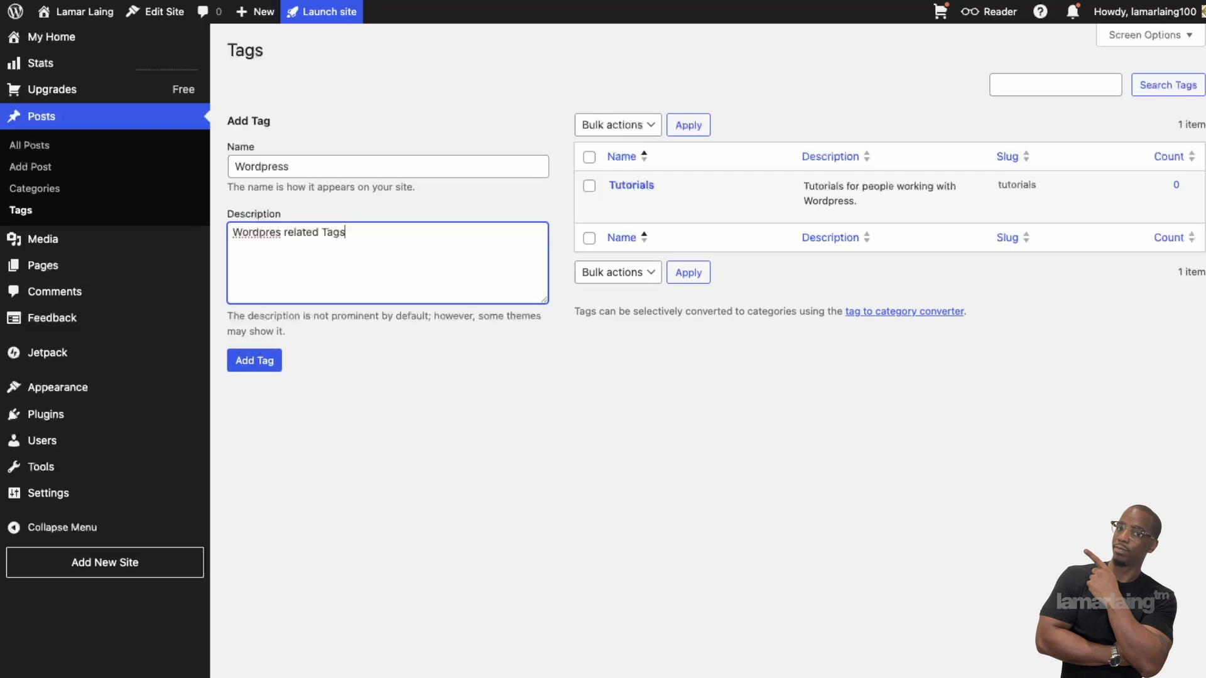
{"action": "left_click", "coordinate": [276, 229]}
{"action": "type", "text": "s"}
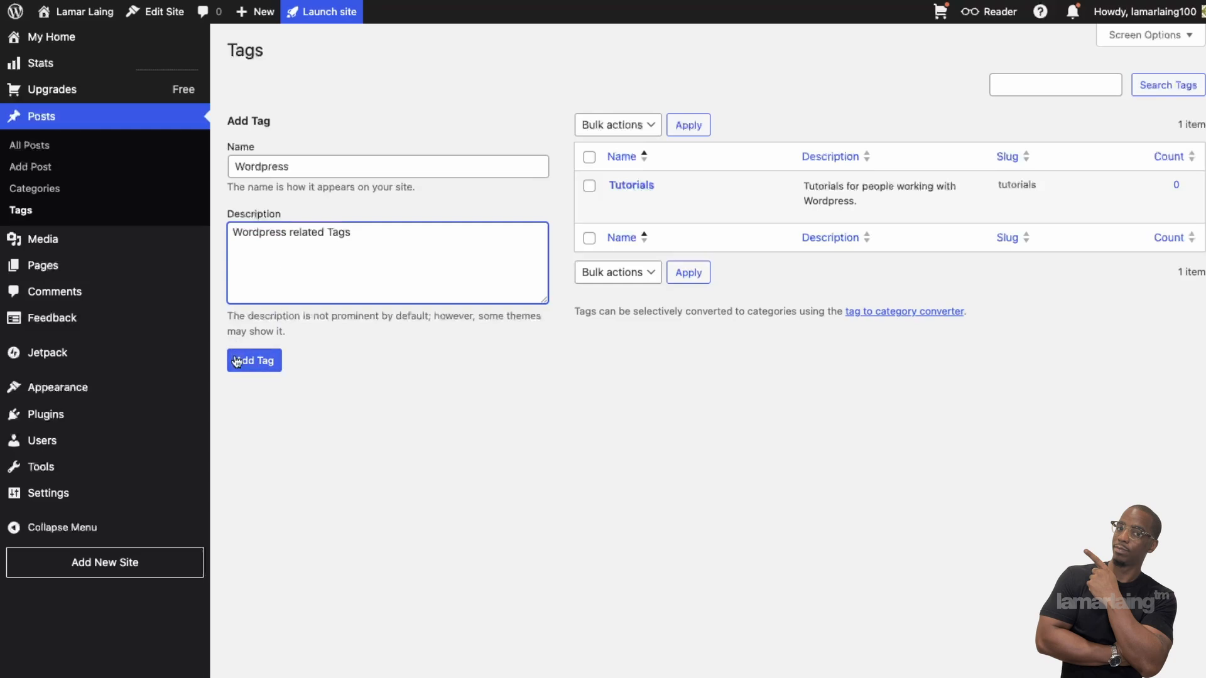
{"action": "left_click", "coordinate": [244, 359]}
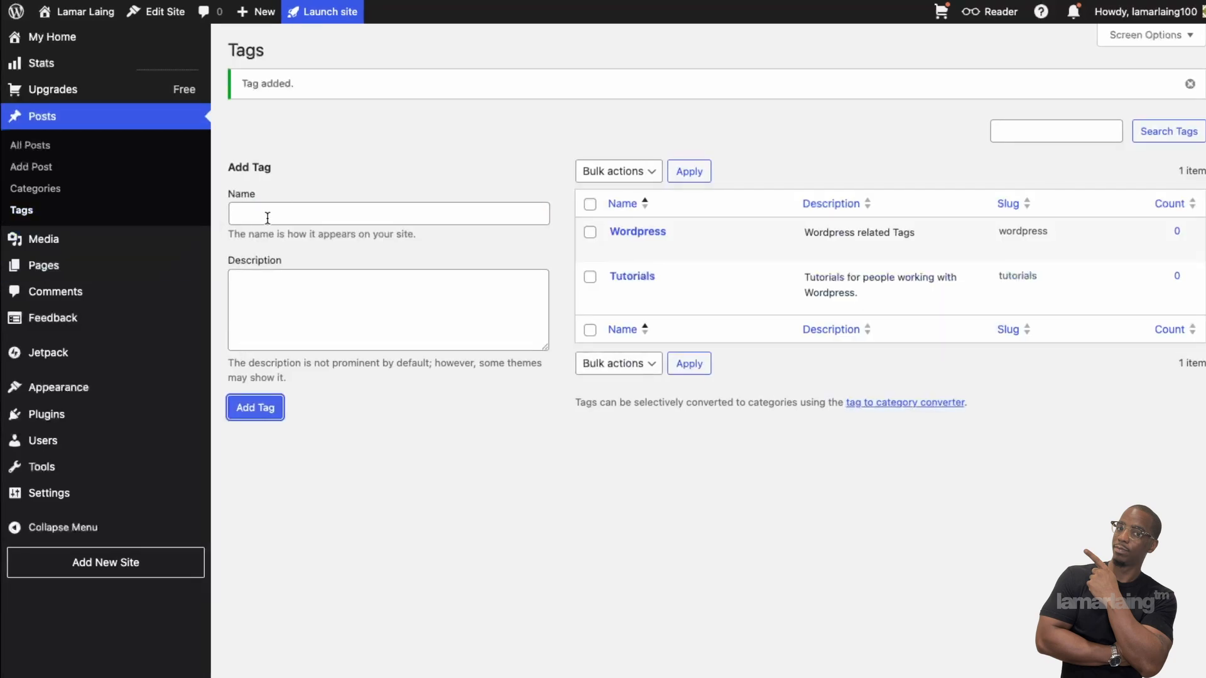
Step: Add a post tag named "Beginner" with the description "Wordpress Beginners"
{"action": "left_click", "coordinate": [268, 218]}
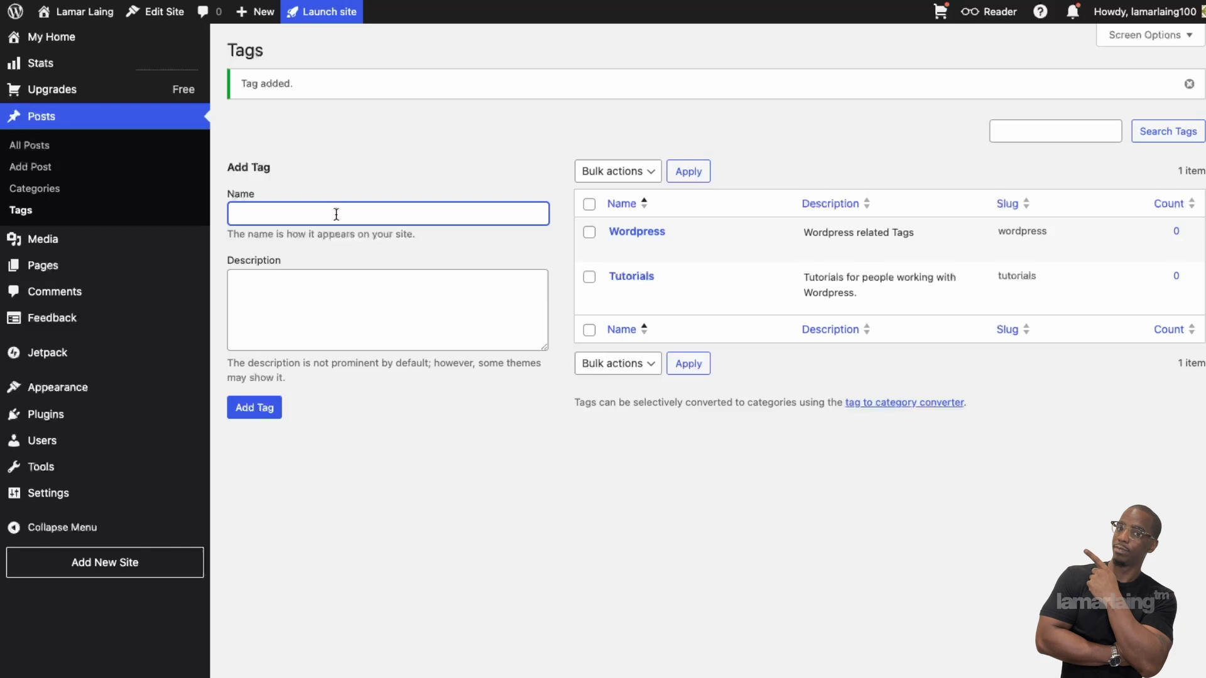
{"action": "type", "text": "Beginner"}
{"action": "left_click", "coordinate": [357, 290]}
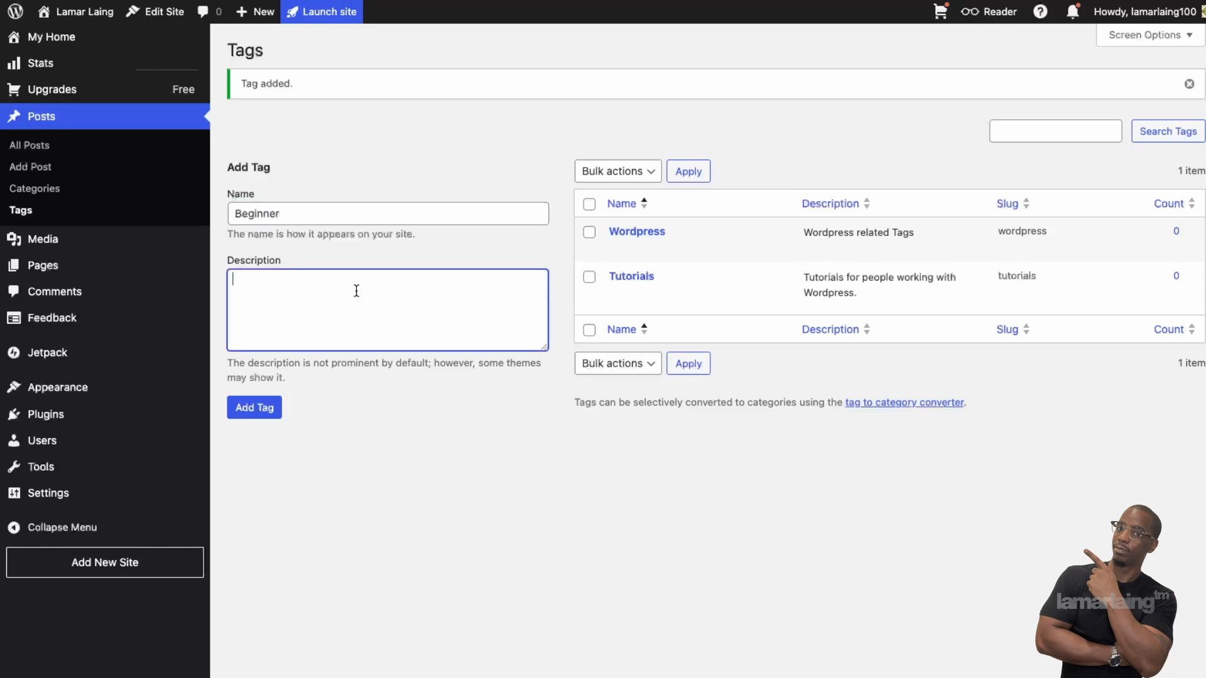
{"action": "type", "text": "Wordpress Beginners"}
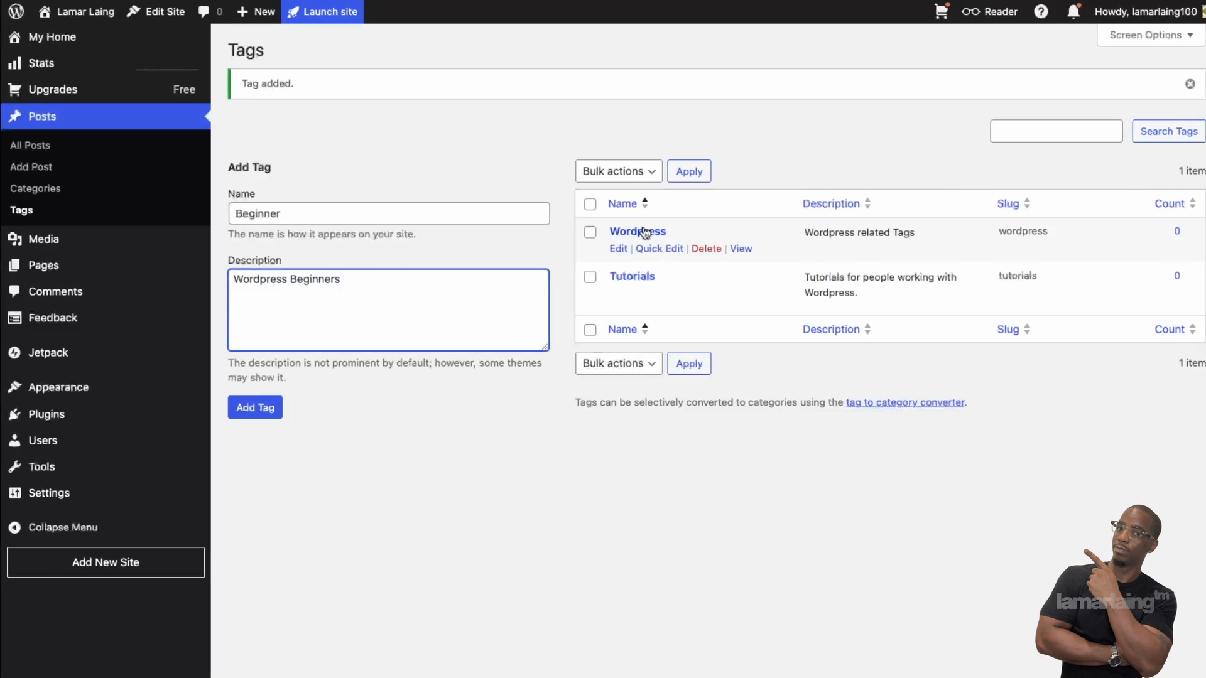
{"action": "left_click", "coordinate": [255, 408]}
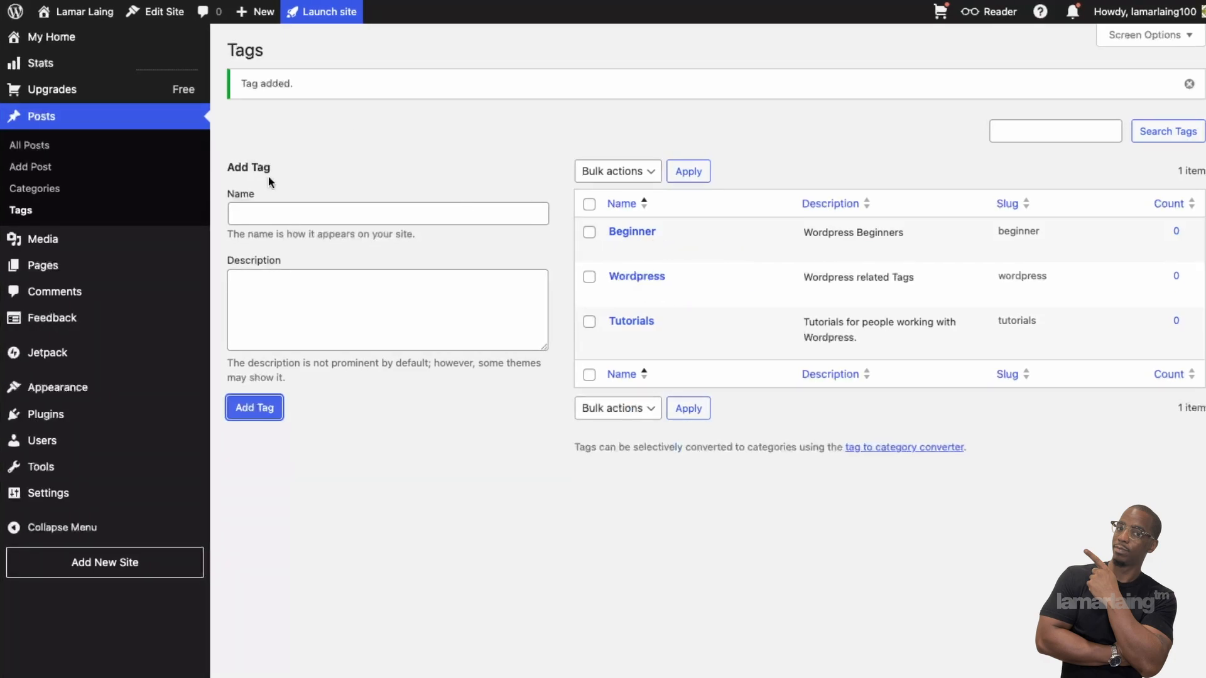
Step: Start a new post from the Posts list and title it "Understanding Pages vs Posts in Wordpress"
{"action": "left_click", "coordinate": [36, 144]}
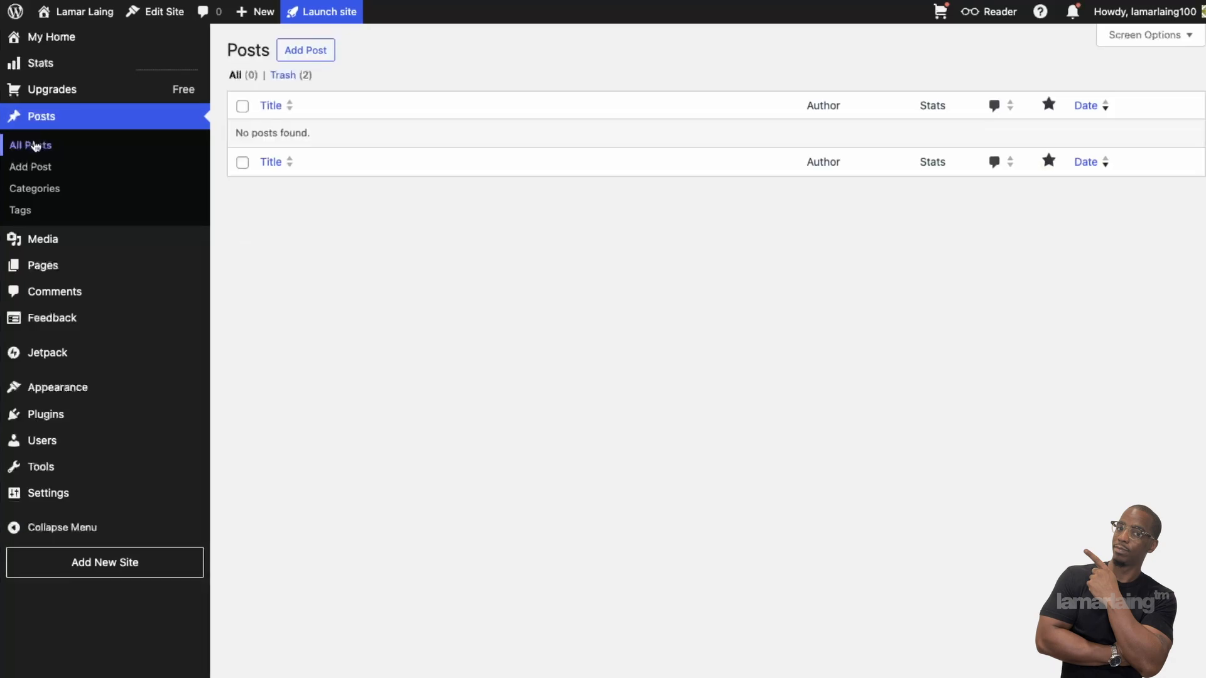
{"action": "left_click", "coordinate": [330, 55]}
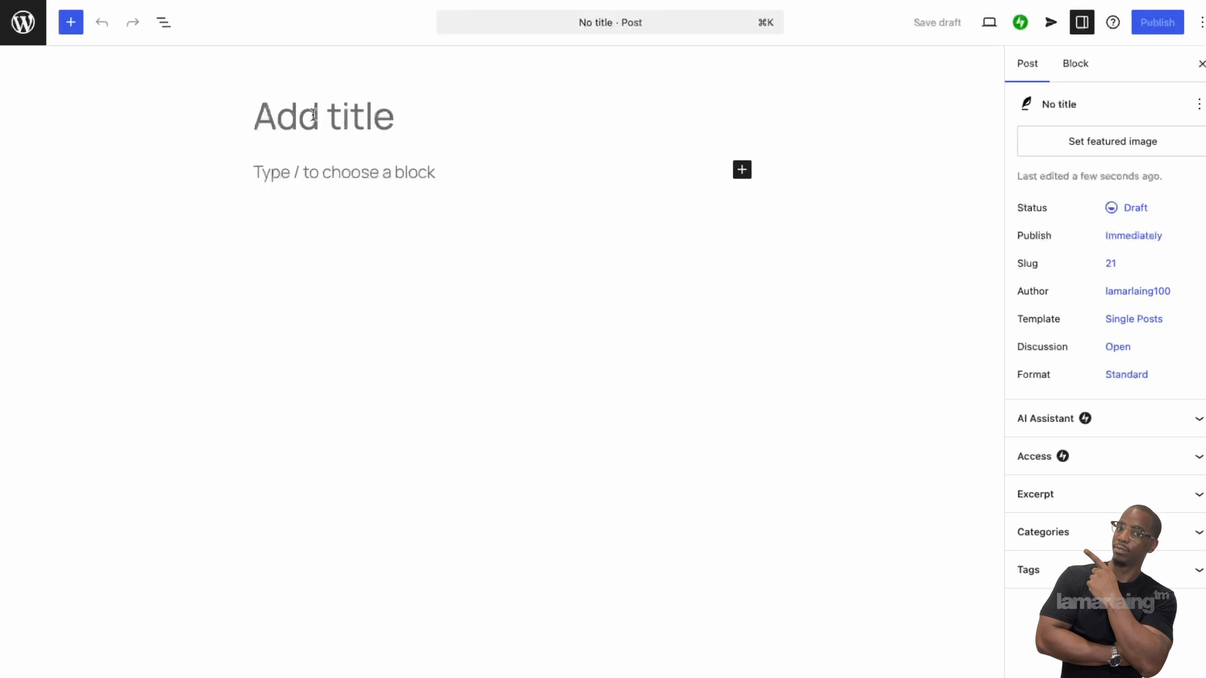
{"action": "type", "text": "Un"}
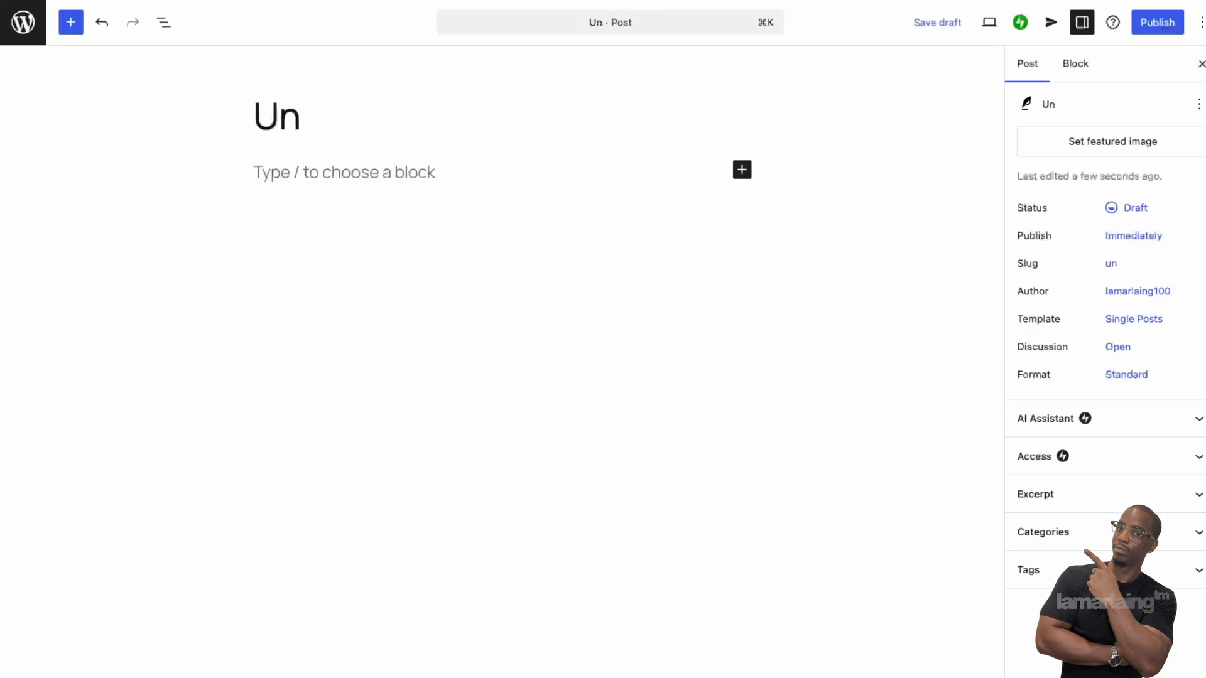
{"action": "type", "text": "derstan"}
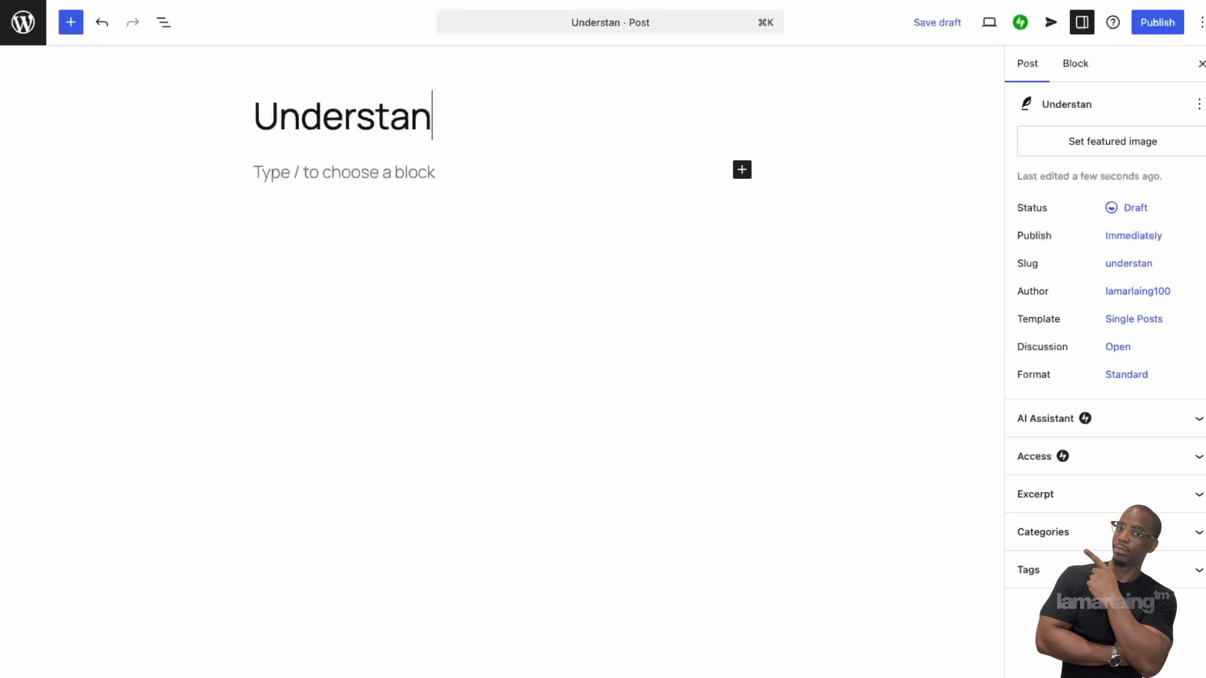
{"action": "type", "text": "ding P"}
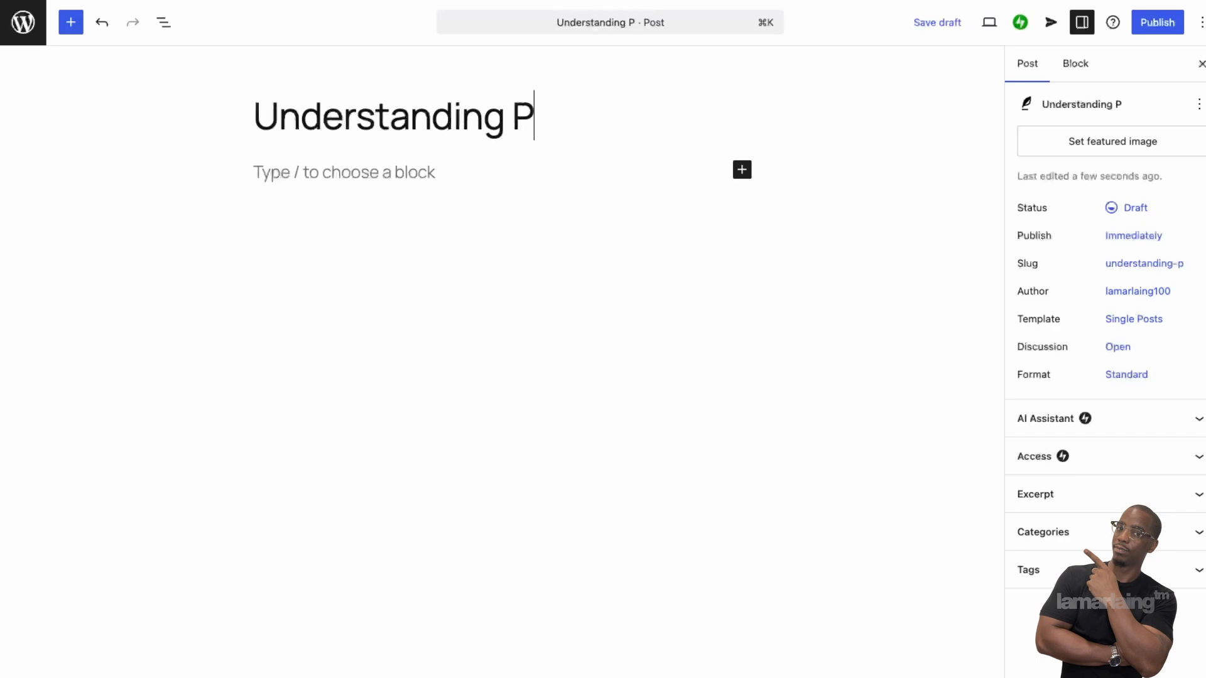
{"action": "type", "text": "ages vs "}
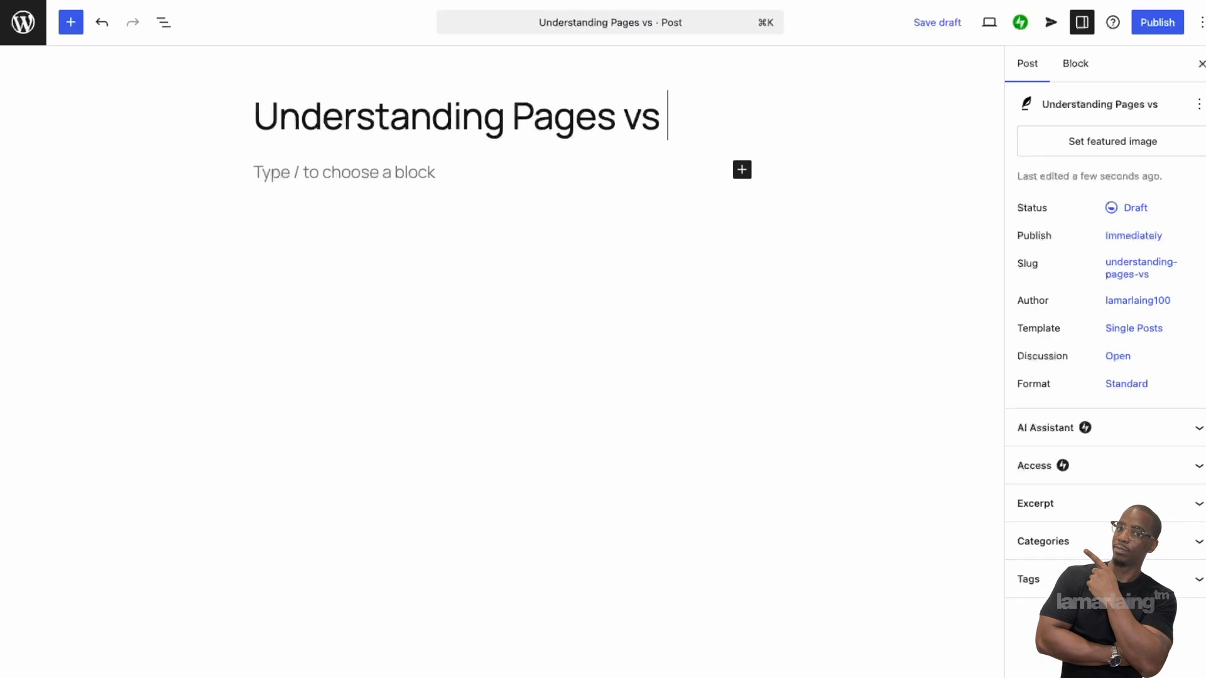
{"action": "type", "text": "Posts "}
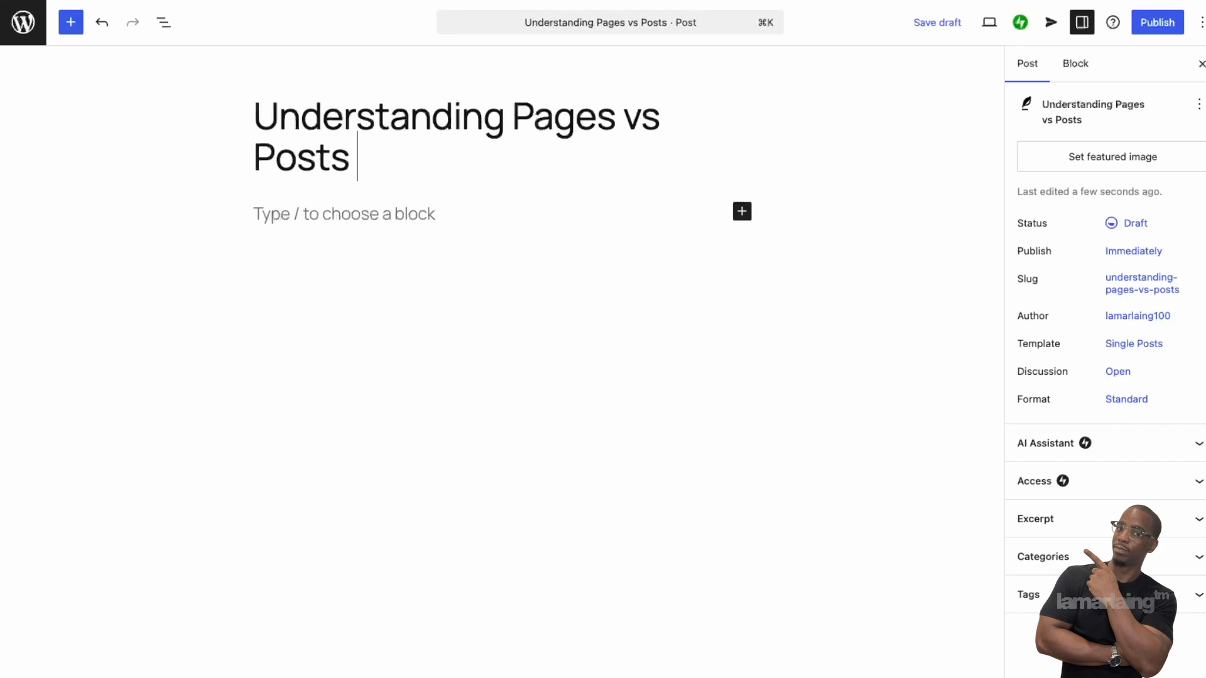
{"action": "type", "text": "in"}
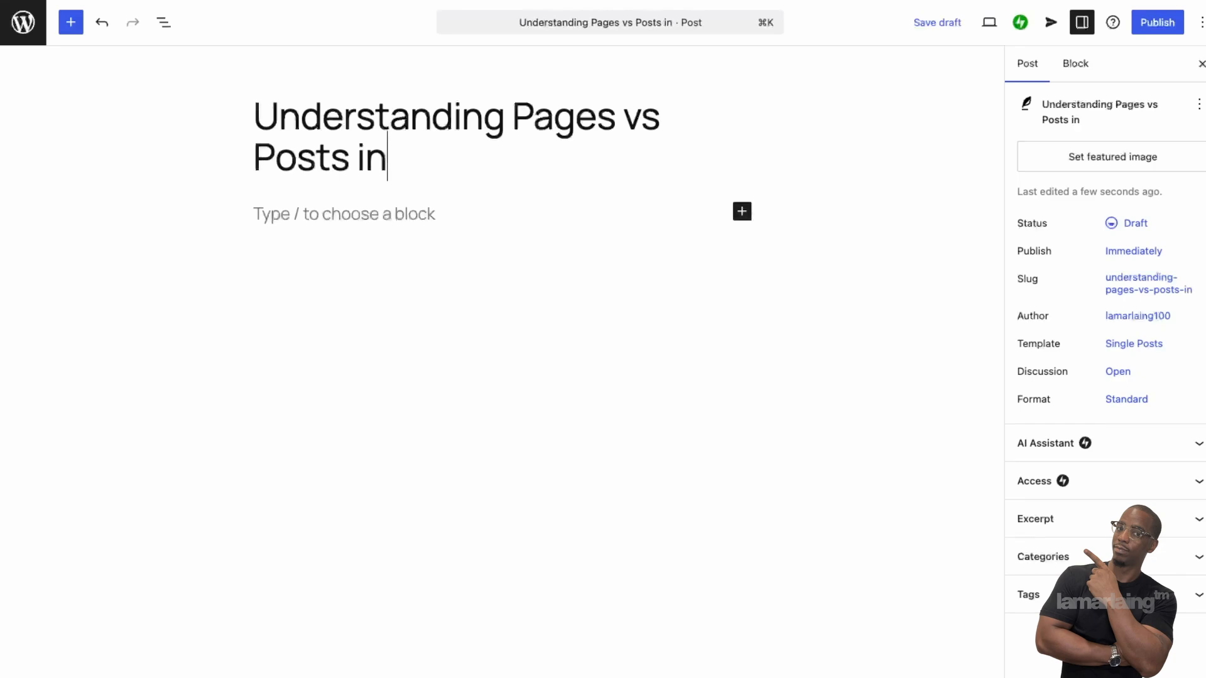
{"action": "type", "text": " Wordpress"}
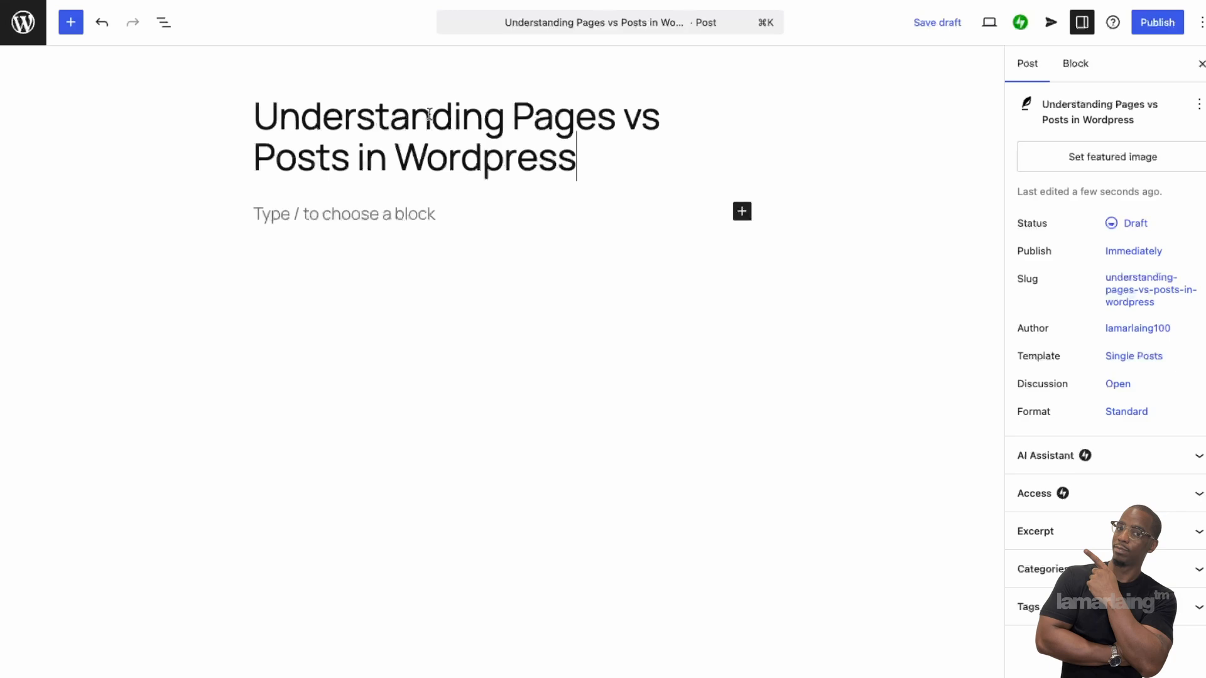
Step: Replace the word "Understanding" in the post title with "Everything You Should Know About"
{"action": "double_click", "coordinate": [466, 116]}
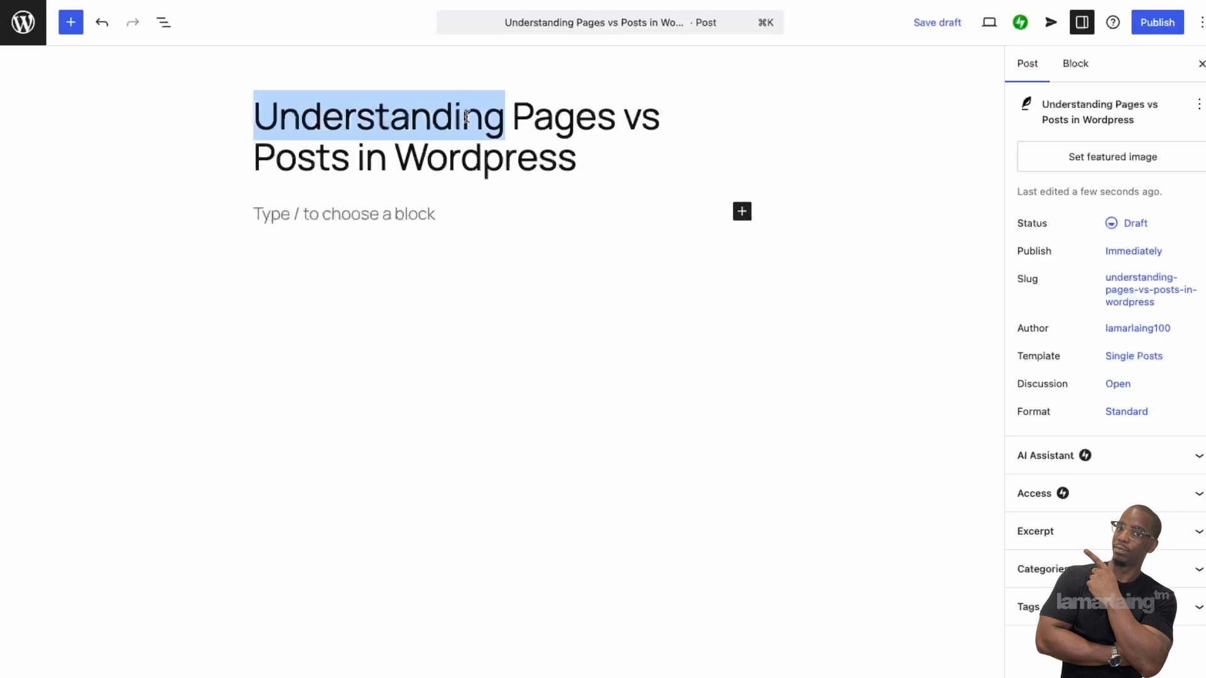
{"action": "type", "text": "Everything"}
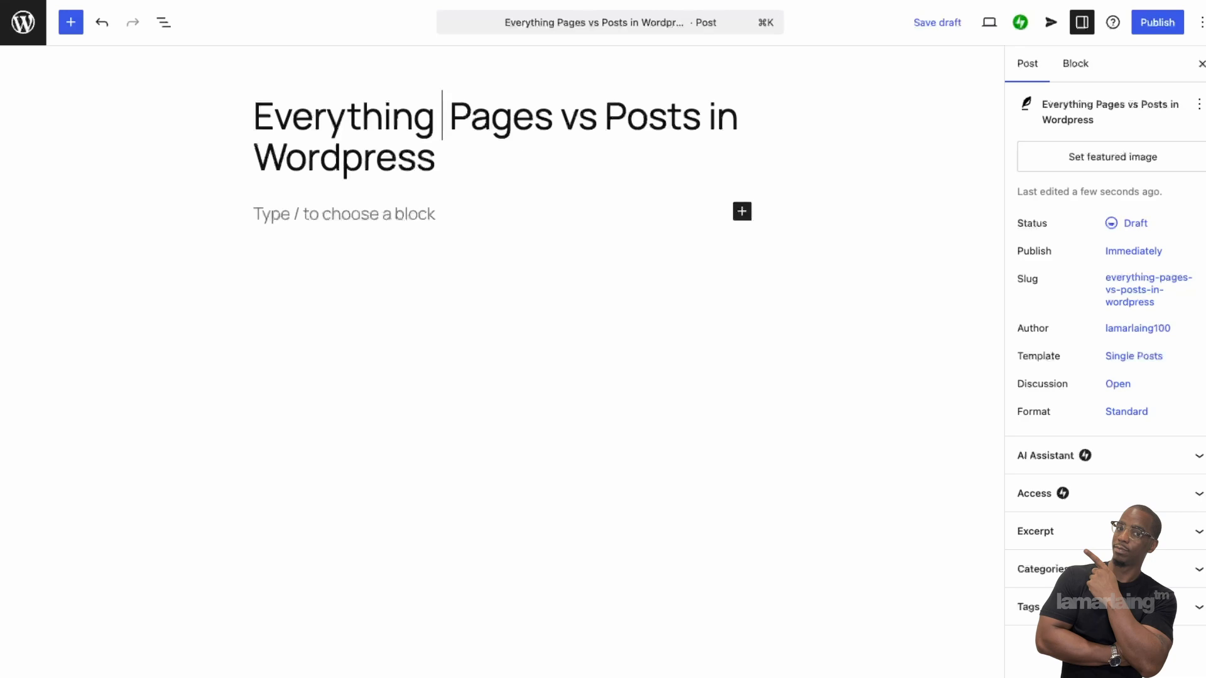
{"action": "type", "text": "You S"}
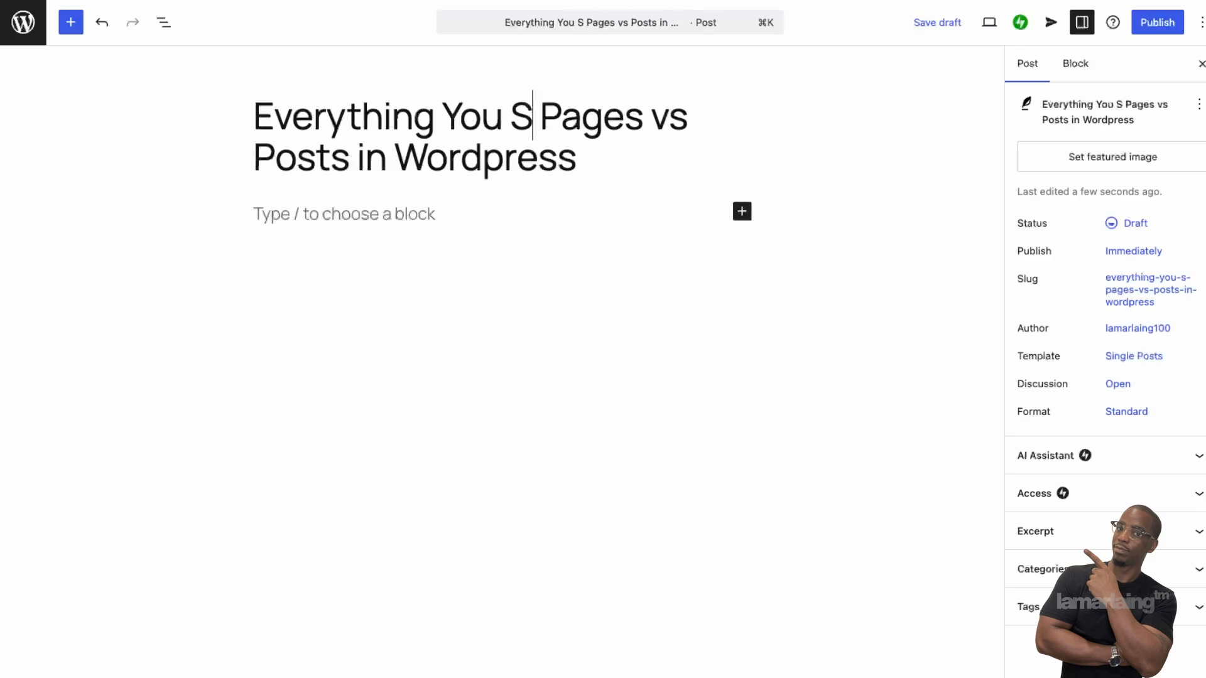
{"action": "type", "text": "hould Know"}
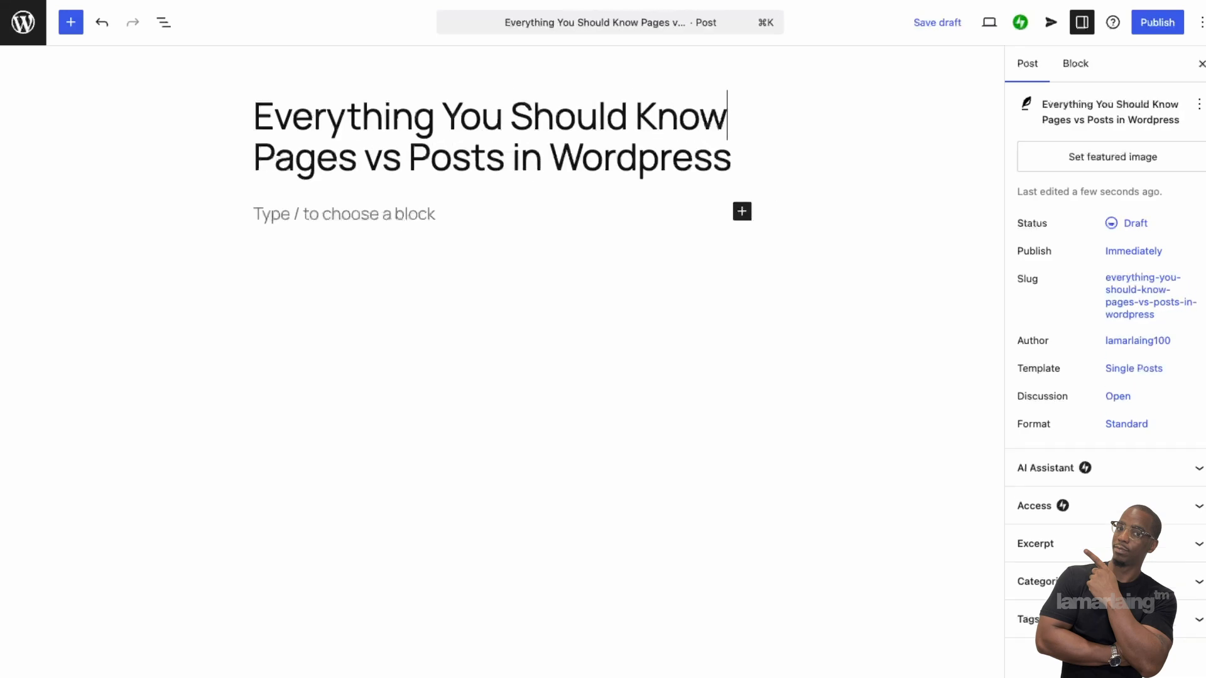
{"action": "type", "text": " Abo"}
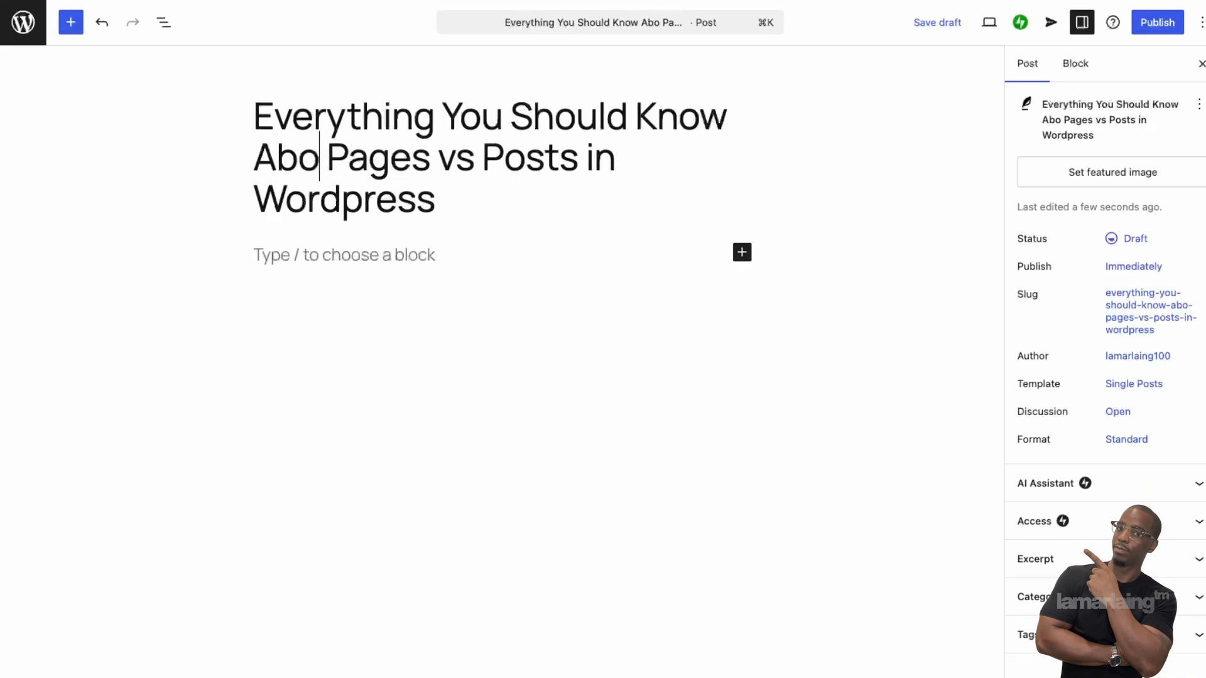
{"action": "type", "text": "ut"}
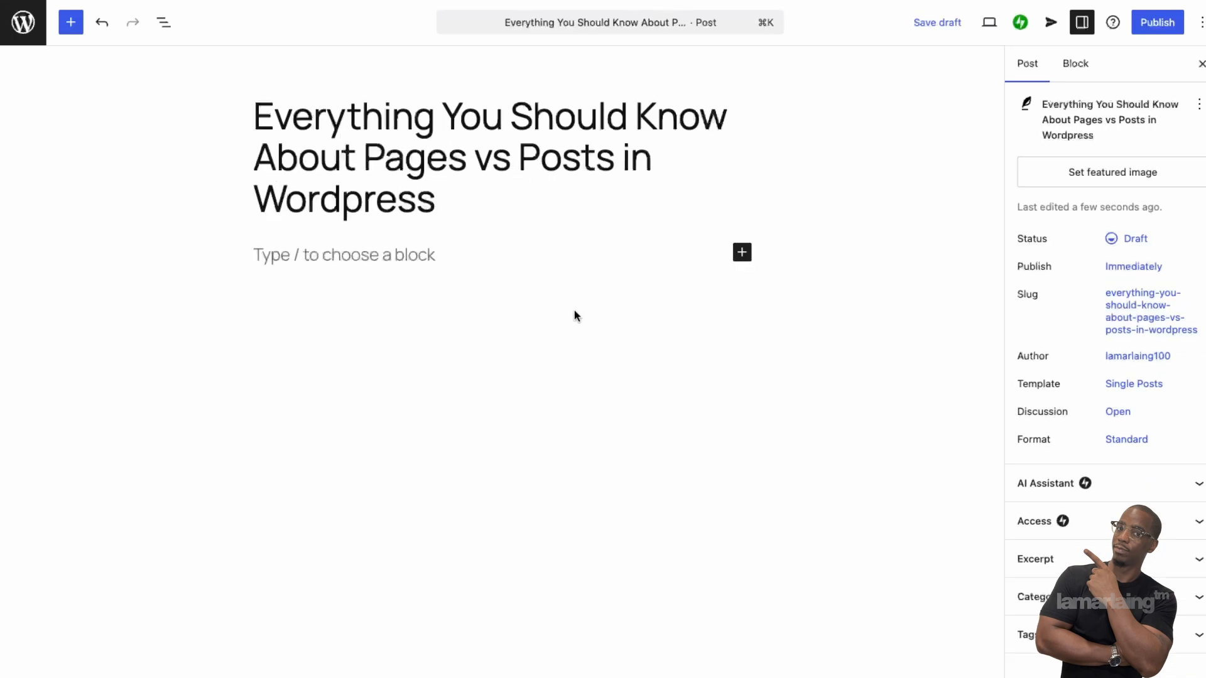
Step: Write the body paragraph "This posts is designed to help you understand key differences between Wordpress Posts and Pages." and start an empty paragraph below
{"action": "left_click", "coordinate": [505, 201]}
{"action": "left_click", "coordinate": [449, 251]}
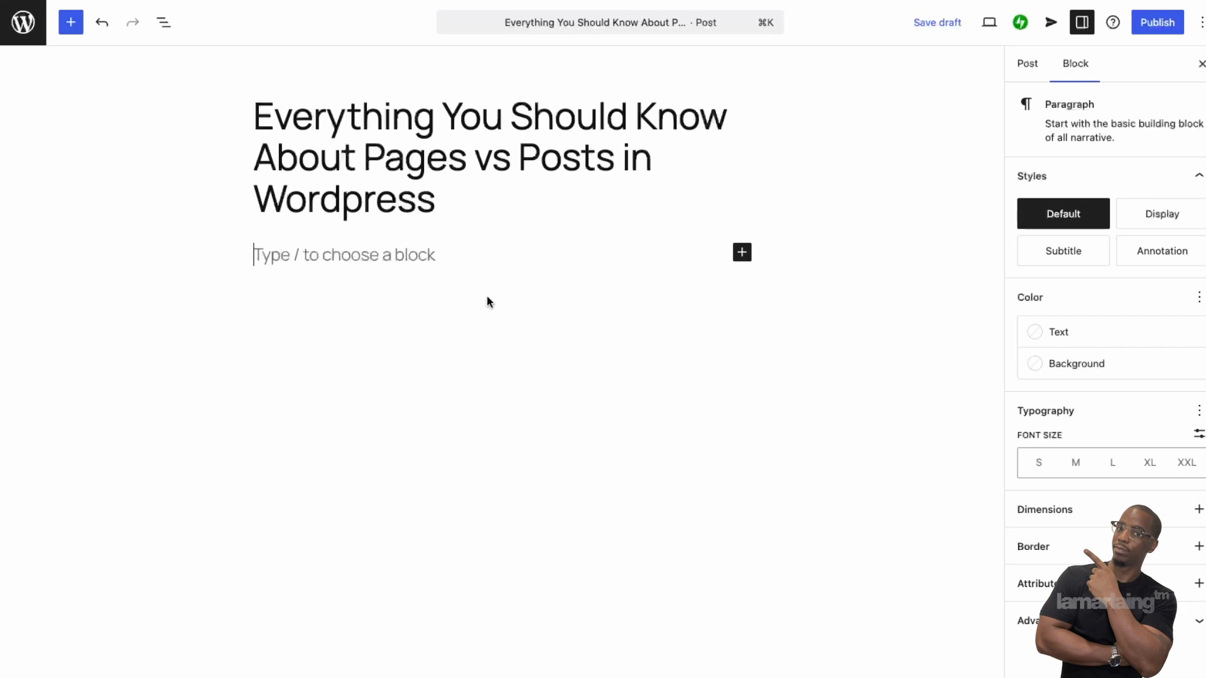
{"action": "type", "text": "This "}
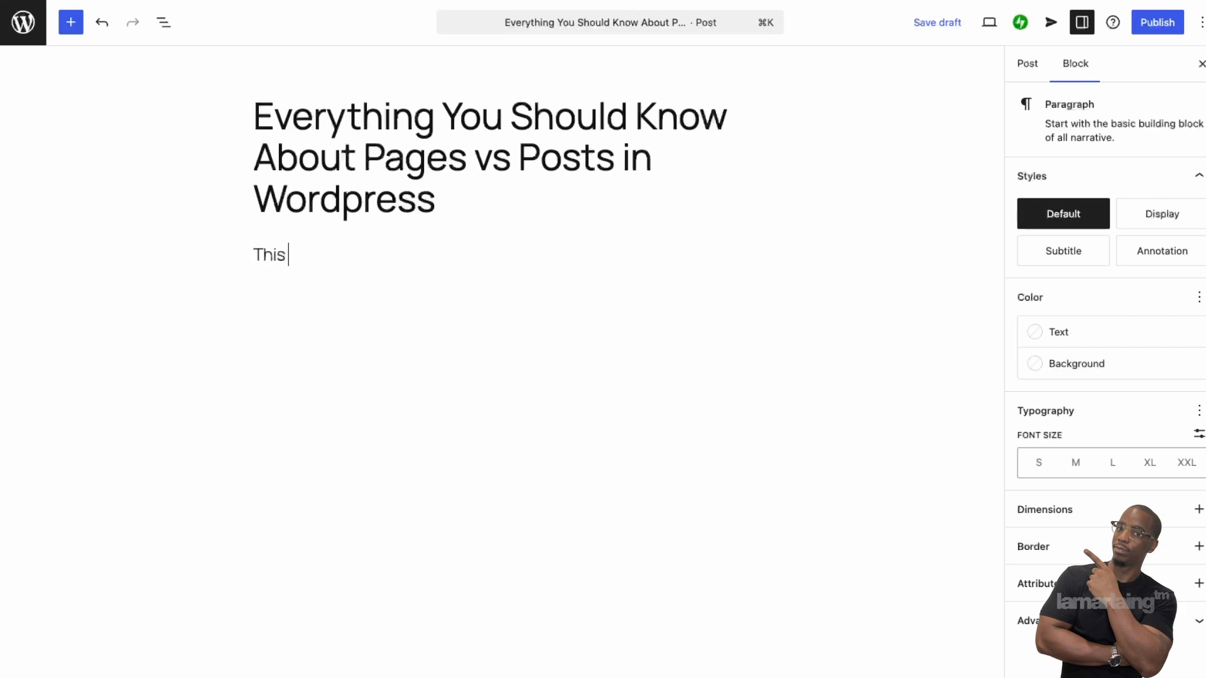
{"action": "type", "text": "posts is d"}
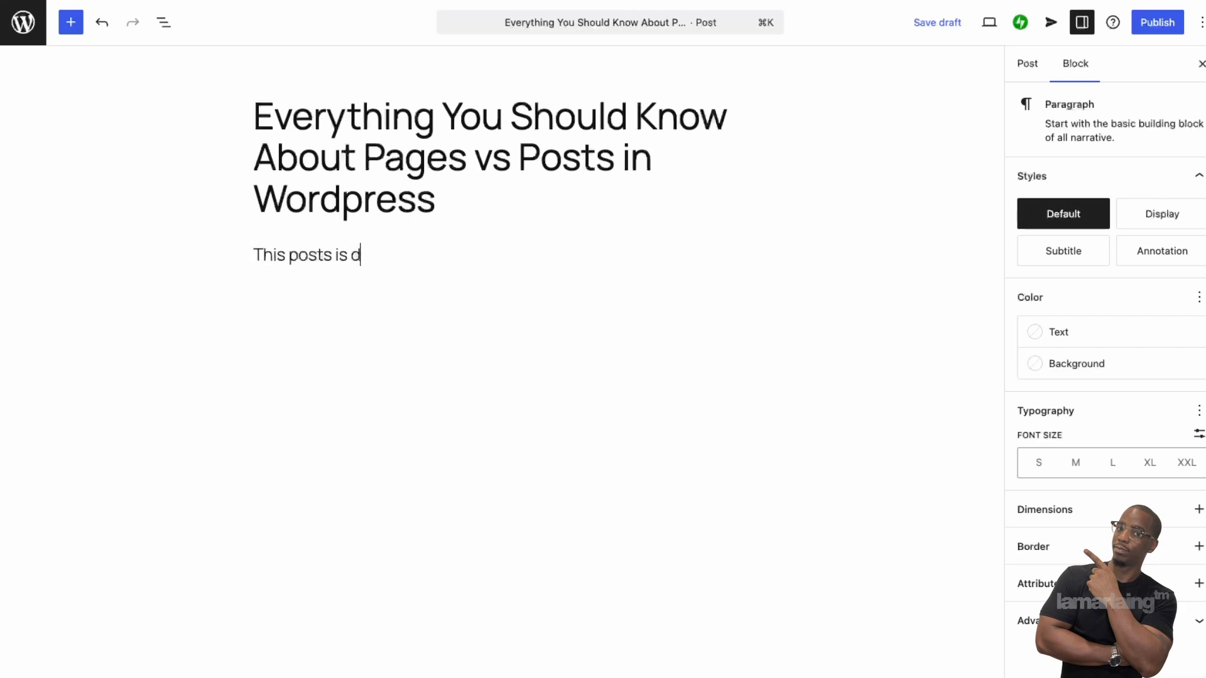
{"action": "type", "text": "esigned to "}
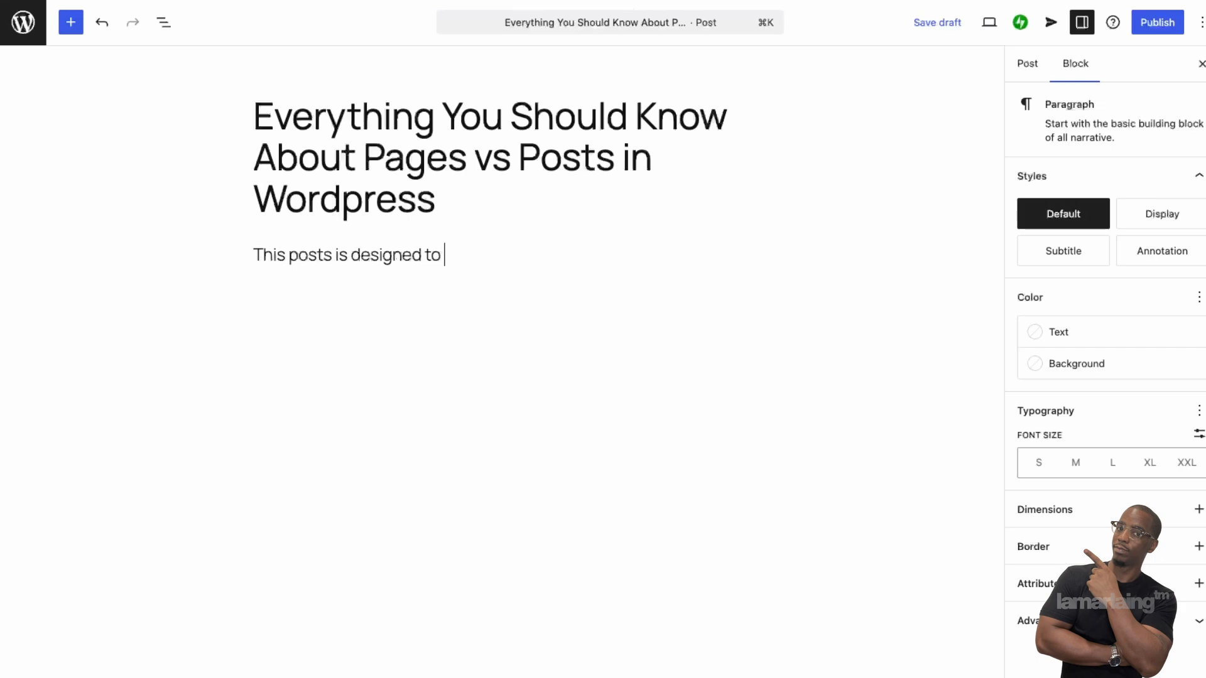
{"action": "type", "text": "help you "}
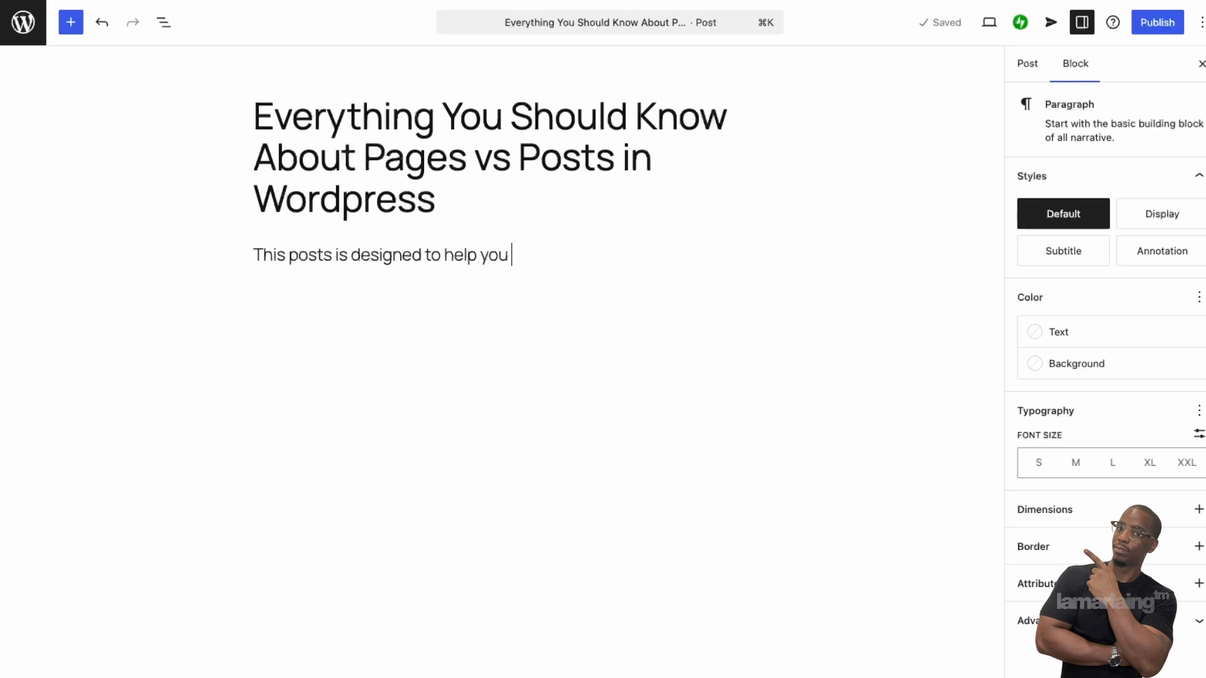
{"action": "type", "text": "understand "}
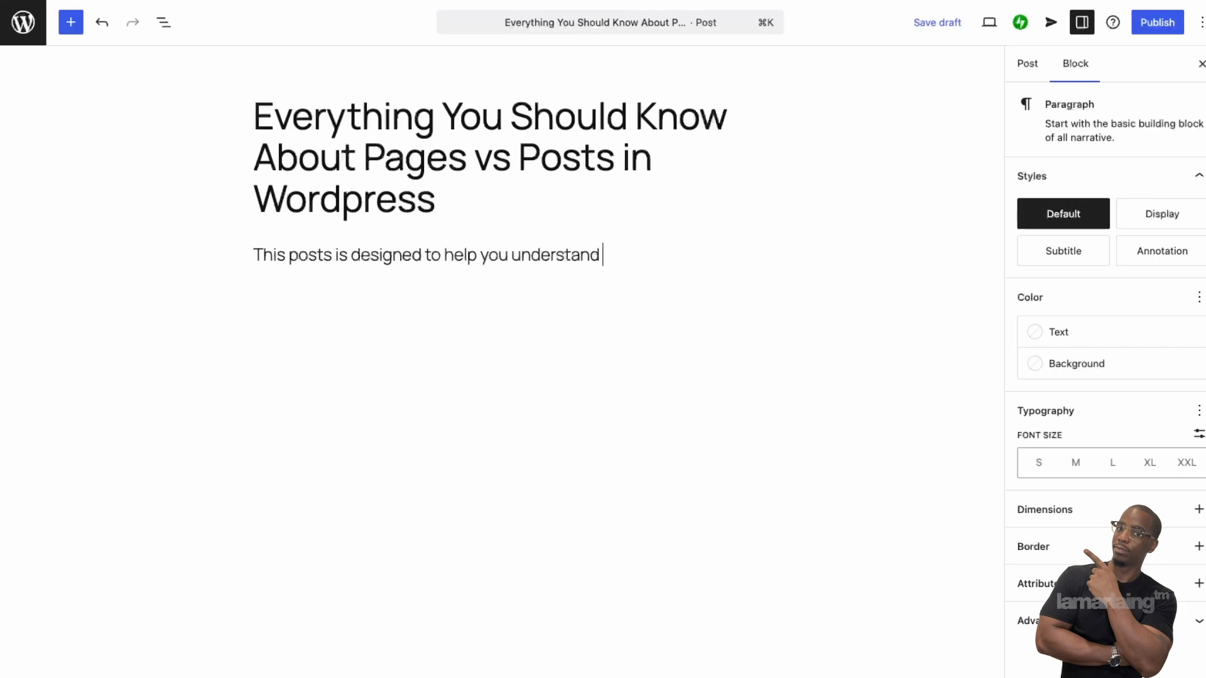
{"action": "type", "text": "key differe"}
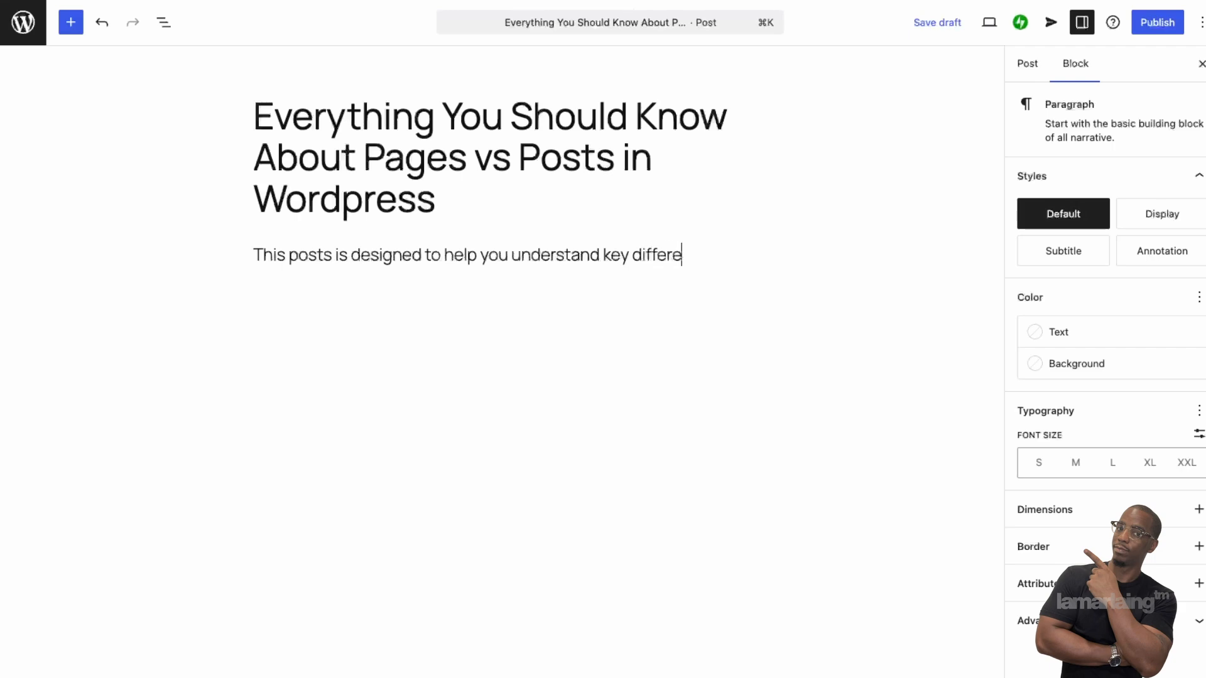
{"action": "type", "text": "nces between Wor"}
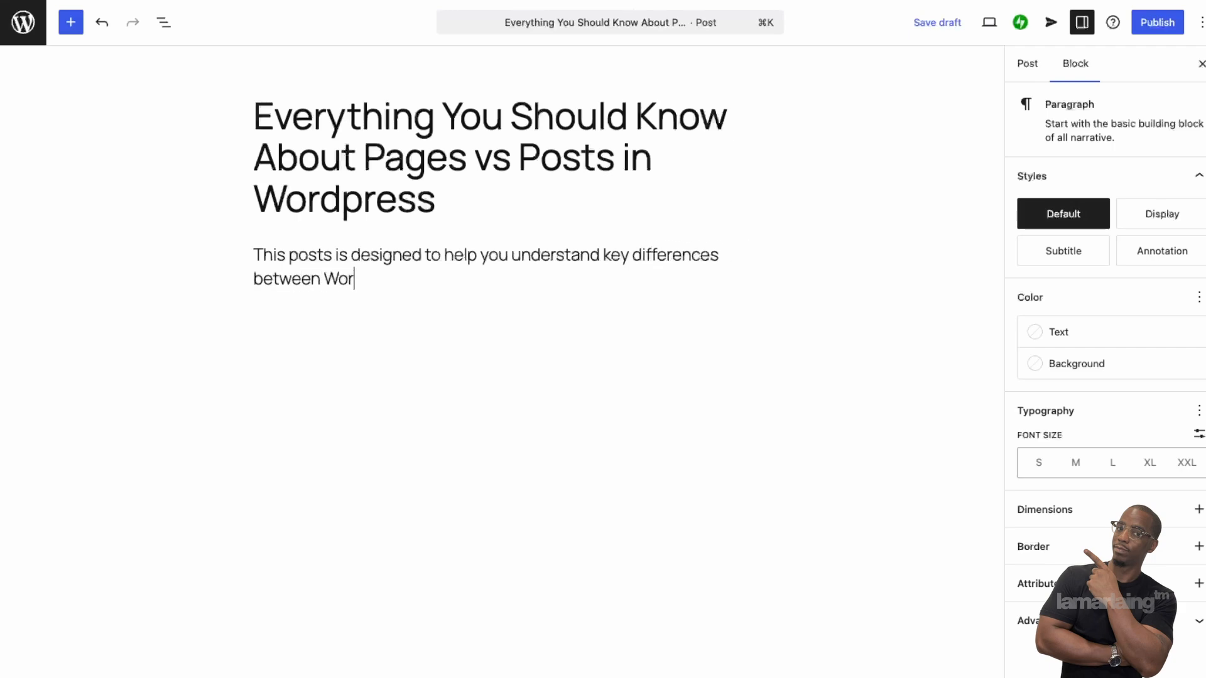
{"action": "type", "text": "dpress Pos"}
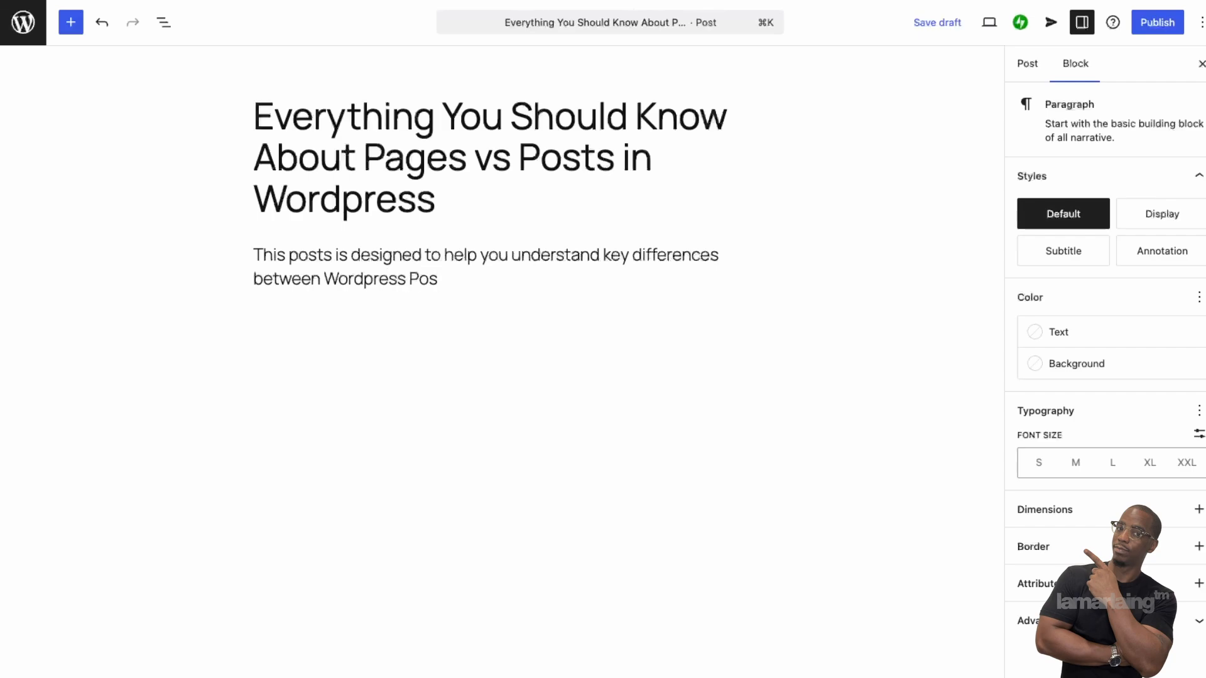
{"action": "type", "text": "ts abd"}
{"action": "key", "text": "BackSpace"}
{"action": "key", "text": "BackSpace"}
{"action": "type", "text": "nd Pages."}
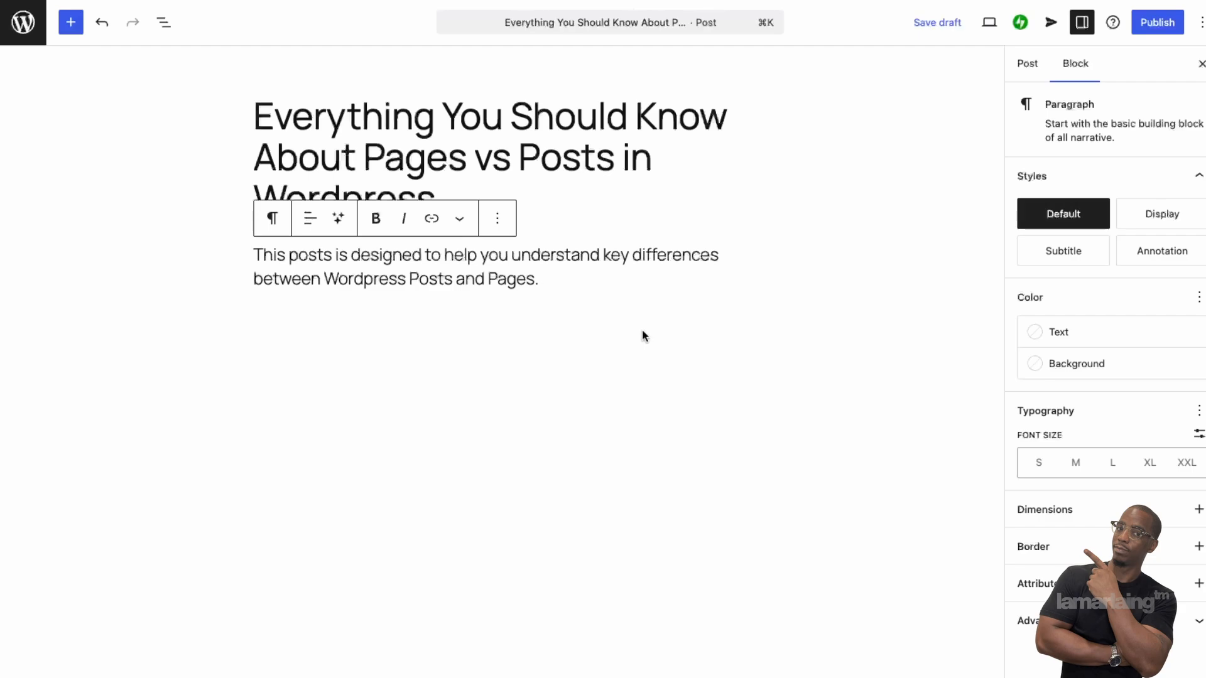
{"action": "key", "text": "Return"}
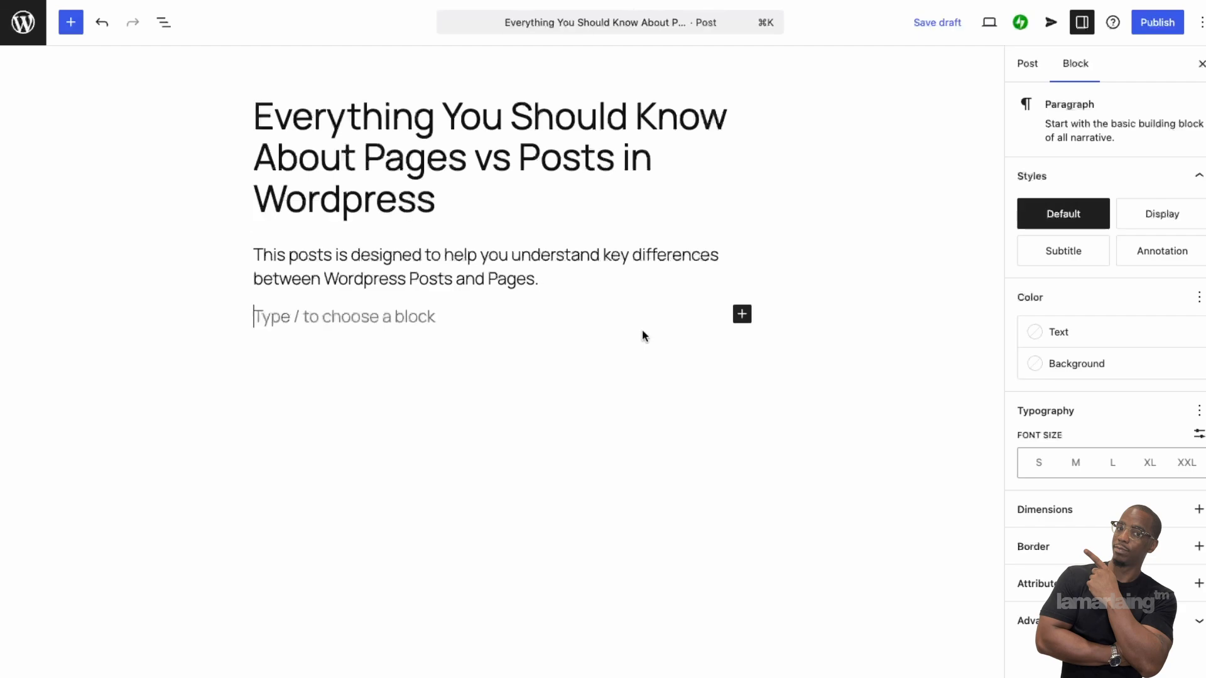
Step: Examine the post's settings, including its status, publish date, slug, author and template
{"action": "left_click", "coordinate": [621, 279]}
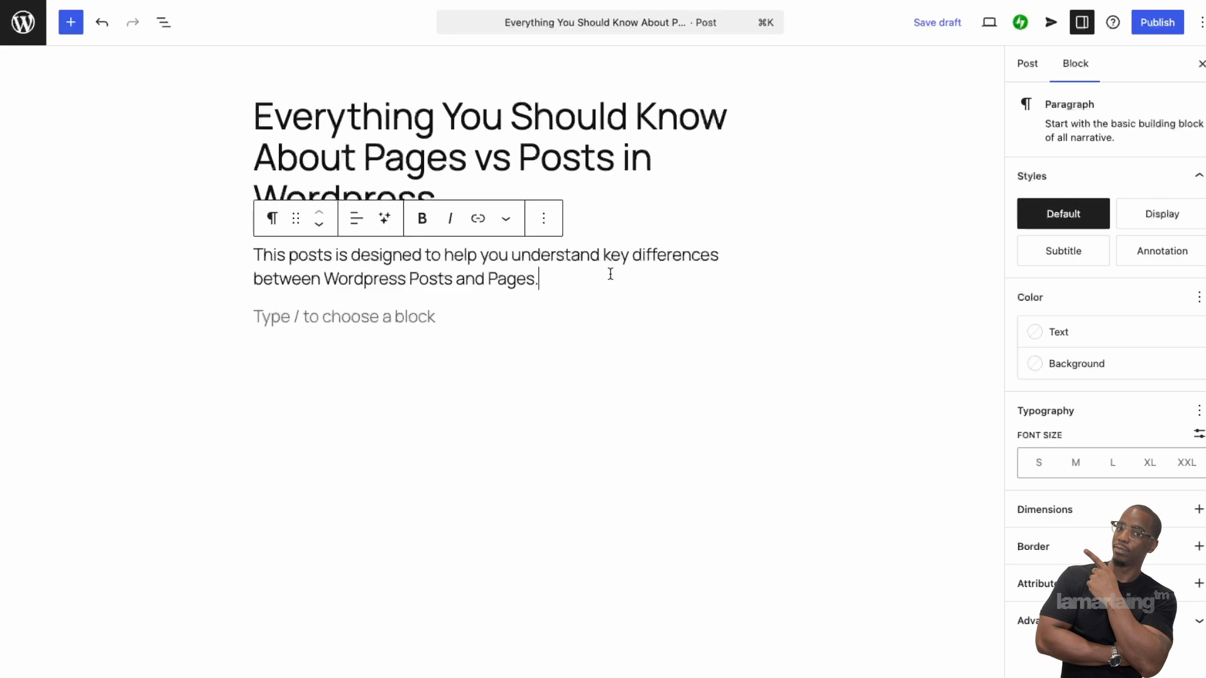
{"action": "left_click", "coordinate": [663, 297]}
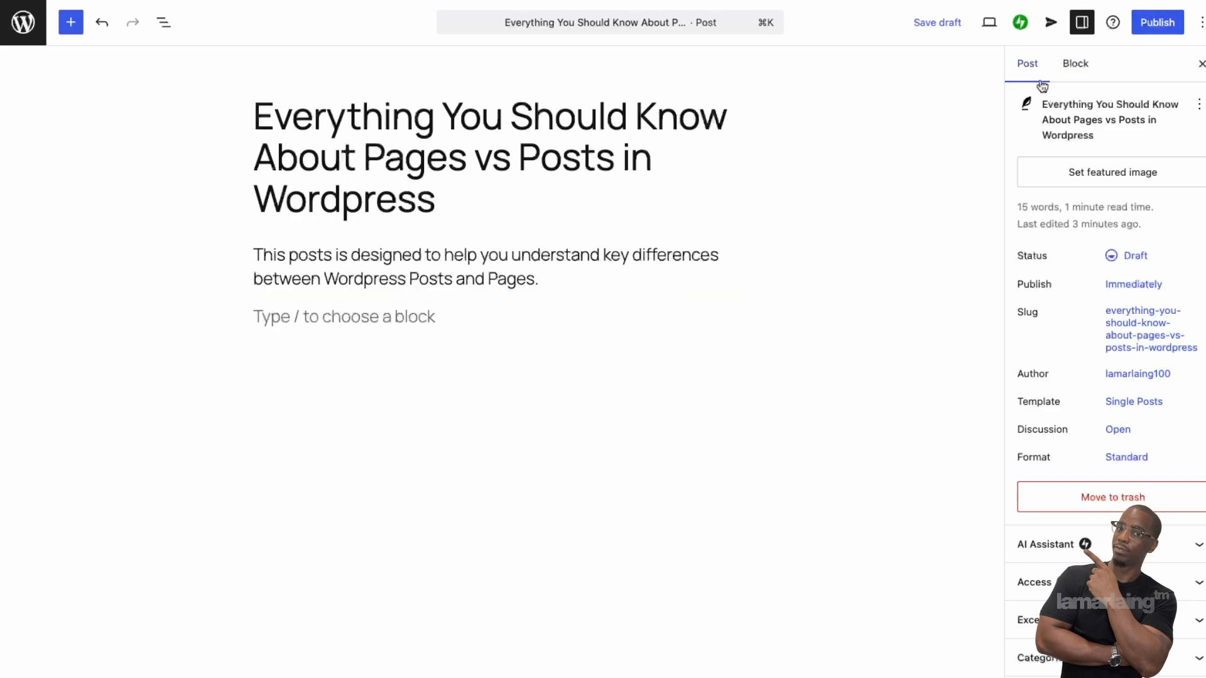
{"action": "double_click", "coordinate": [1023, 256]}
{"action": "left_click_drag", "start_coordinate": [1010, 282], "coordinate": [1061, 284]}
{"action": "left_click_drag", "start_coordinate": [1017, 318], "coordinate": [1073, 322]}
{"action": "left_click_drag", "start_coordinate": [1024, 375], "coordinate": [1090, 384]}
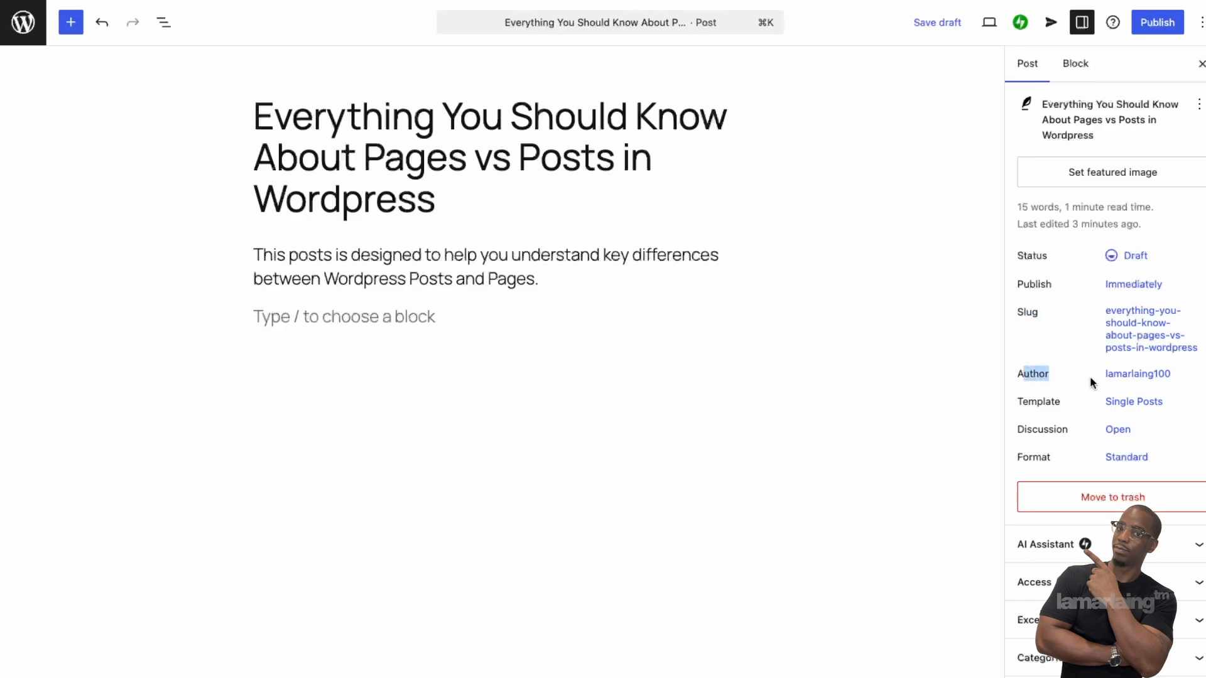
{"action": "left_click", "coordinate": [1021, 404]}
Step: Try the Pending, Private, Scheduled and Published statuses on the post and return its status to Draft
{"action": "left_click", "coordinate": [1130, 259]}
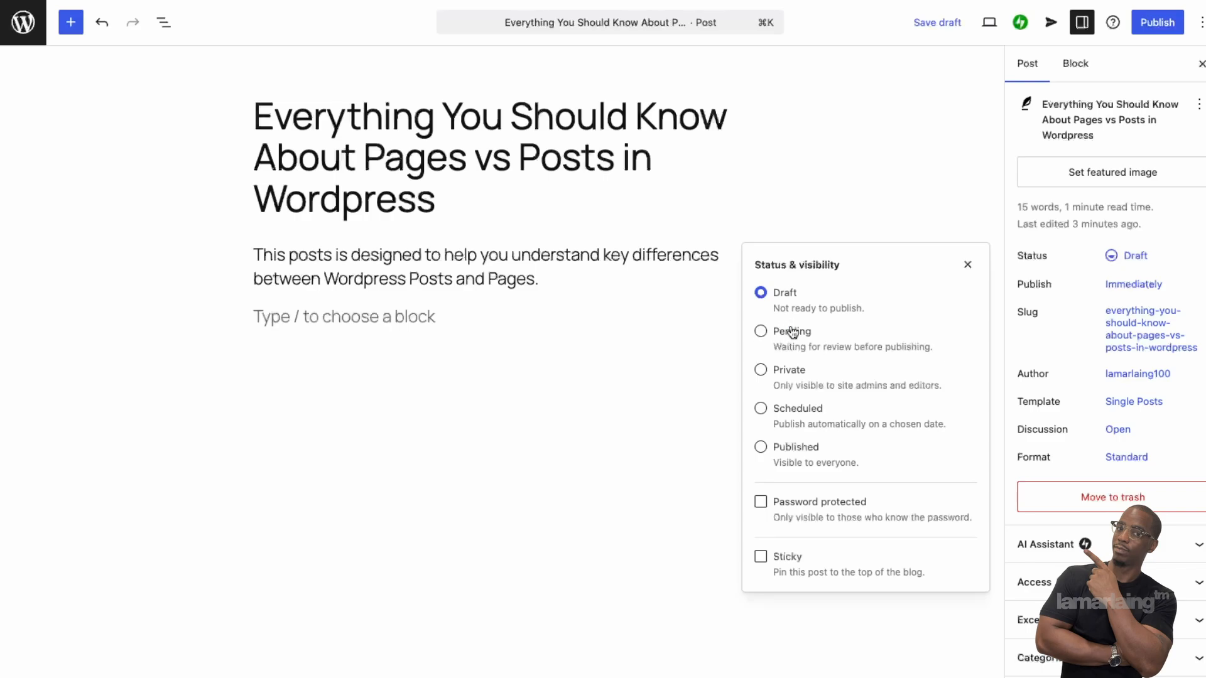
{"action": "left_click", "coordinate": [761, 333]}
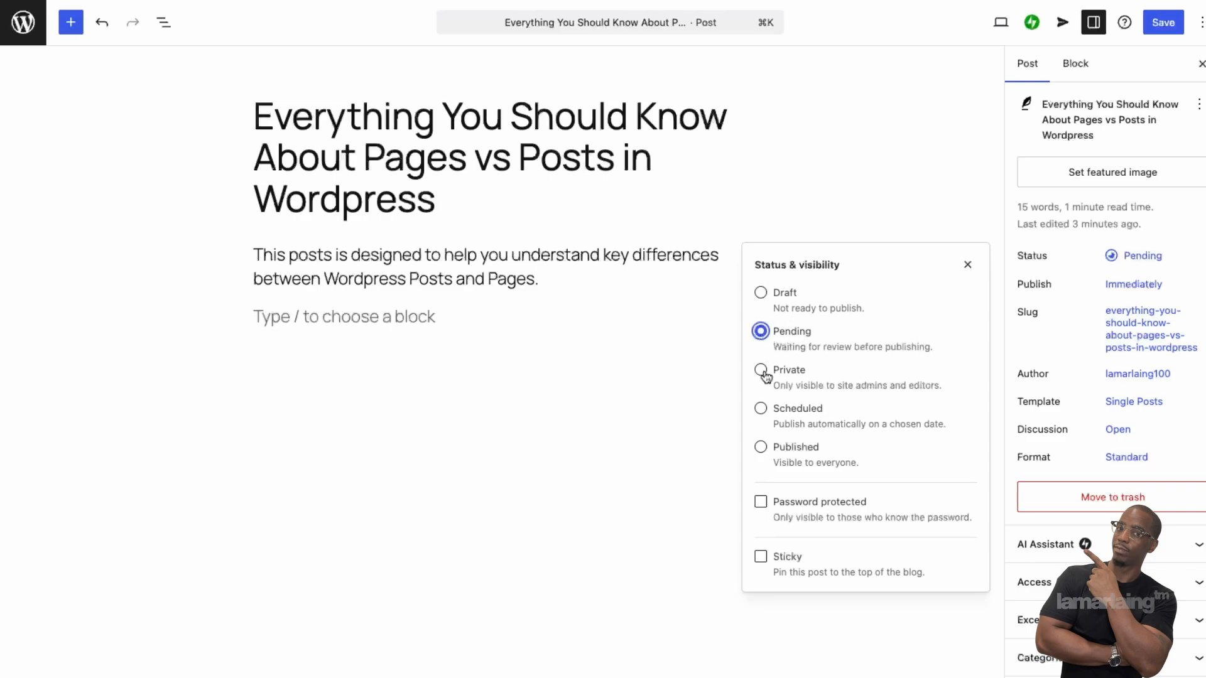
{"action": "left_click", "coordinate": [762, 372]}
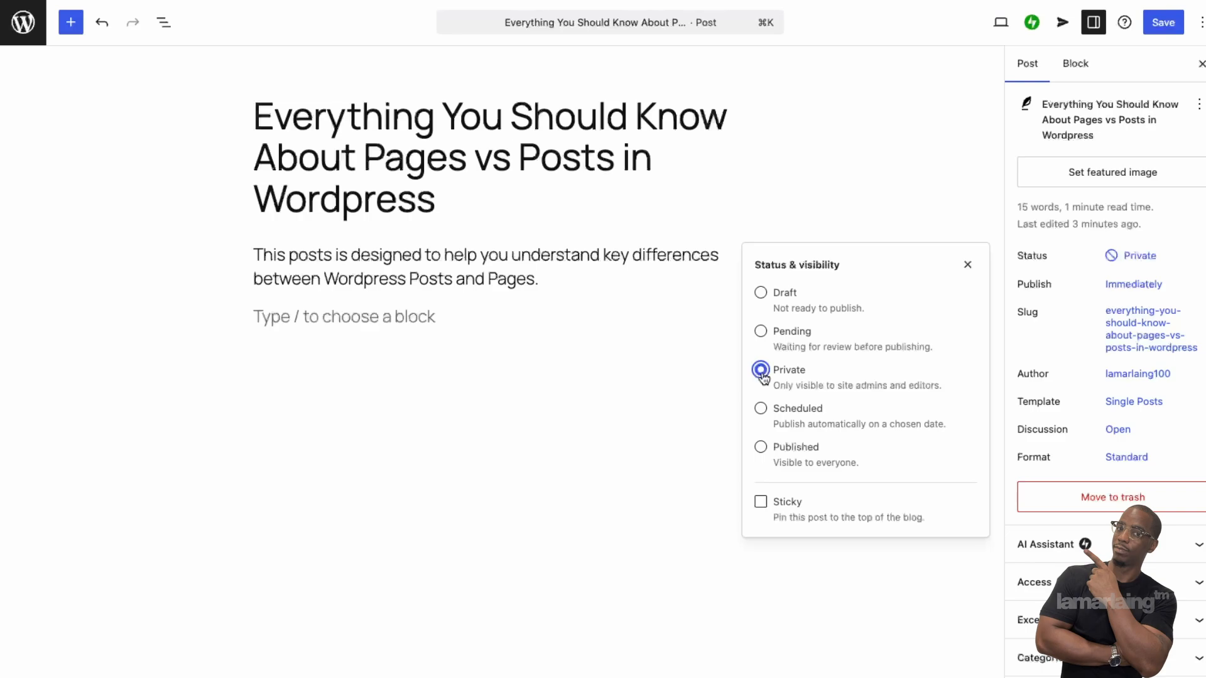
{"action": "left_click", "coordinate": [761, 409]}
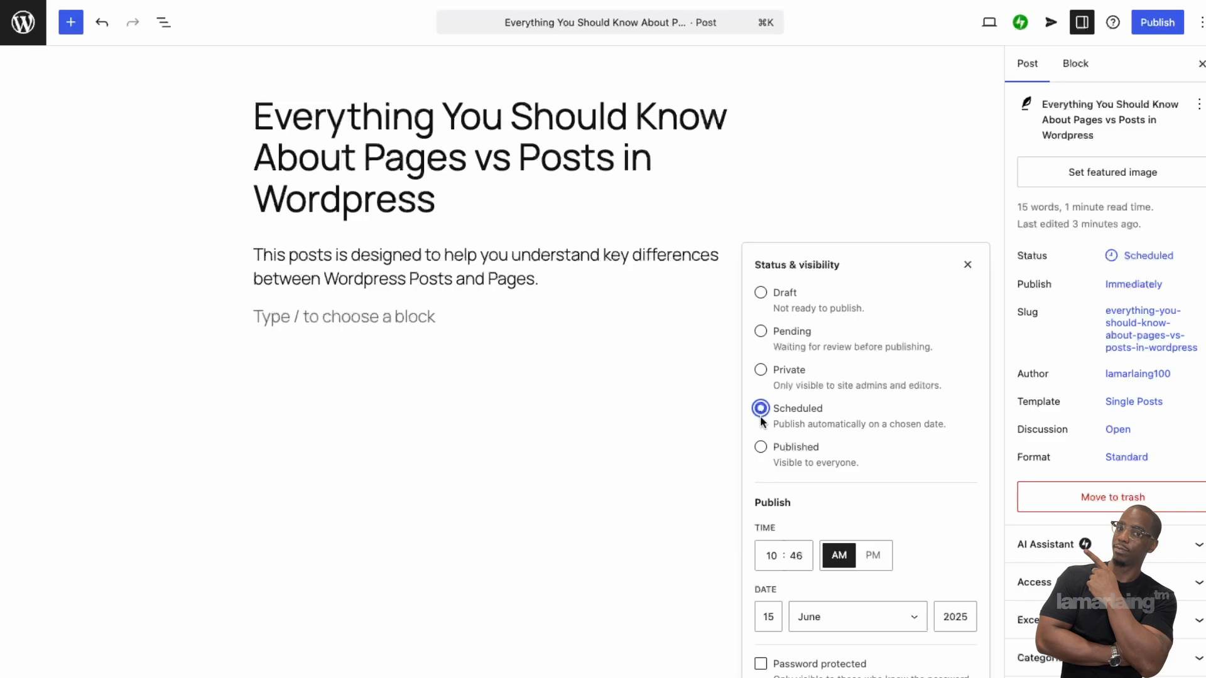
{"action": "left_click", "coordinate": [760, 448]}
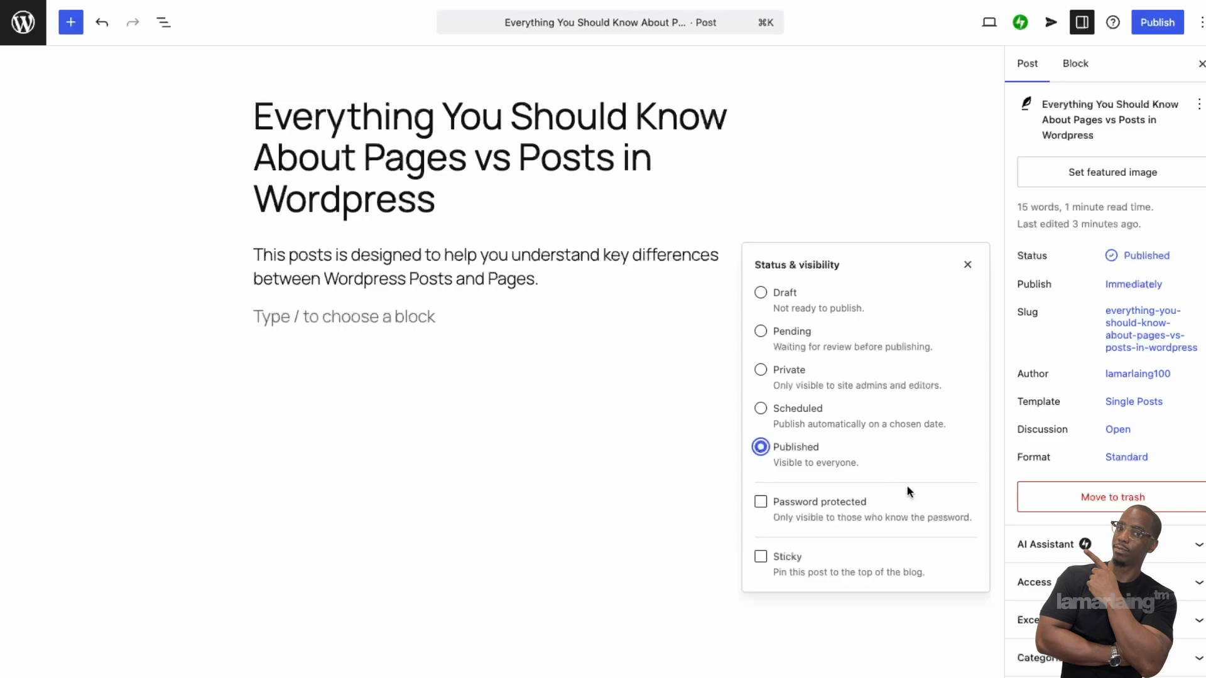
{"action": "left_click", "coordinate": [968, 264]}
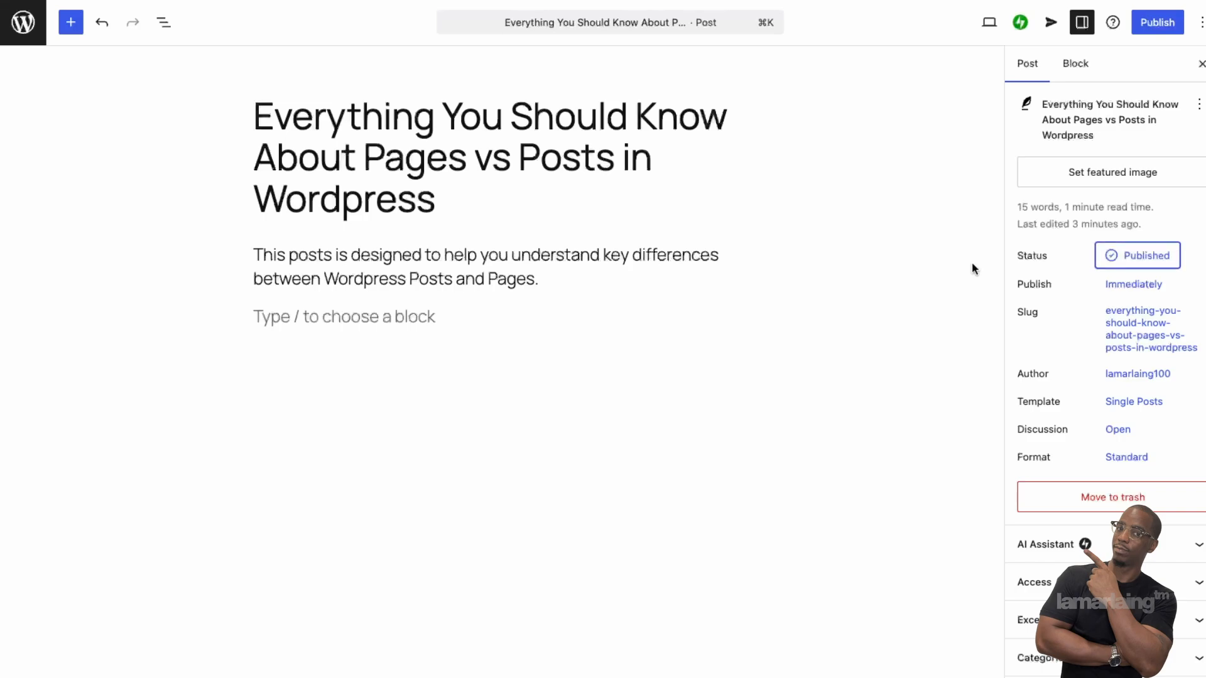
{"action": "left_click", "coordinate": [1144, 267]}
{"action": "left_click", "coordinate": [760, 294]}
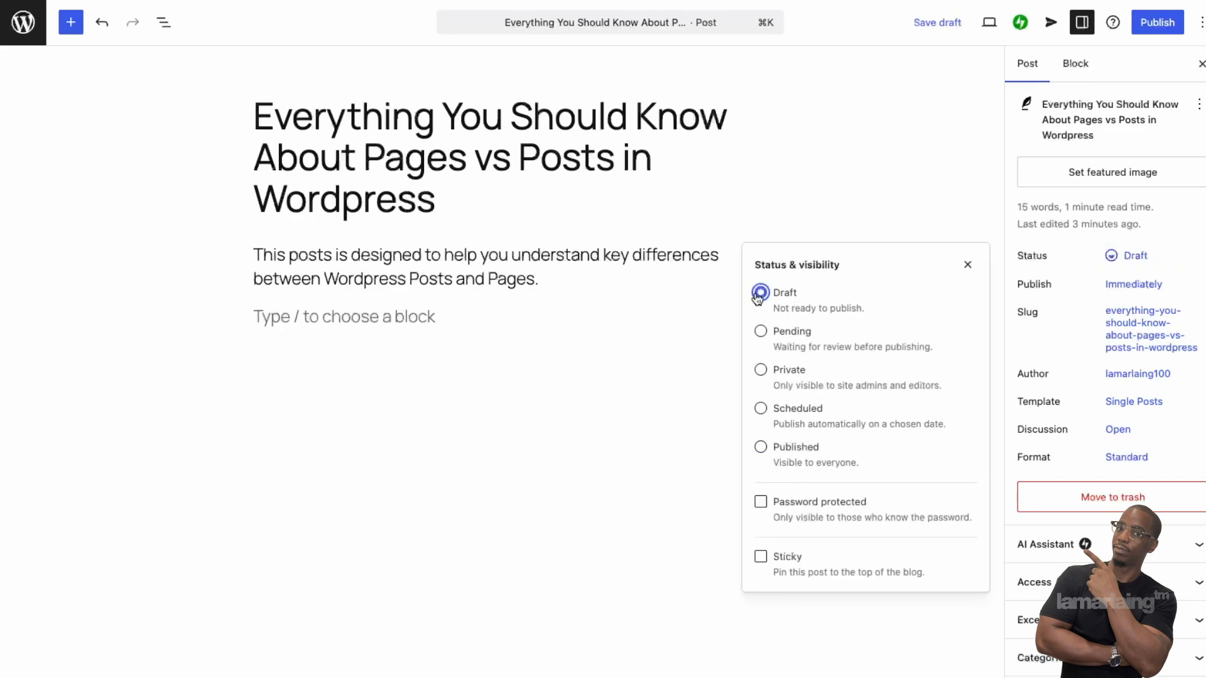
{"action": "left_click", "coordinate": [966, 266]}
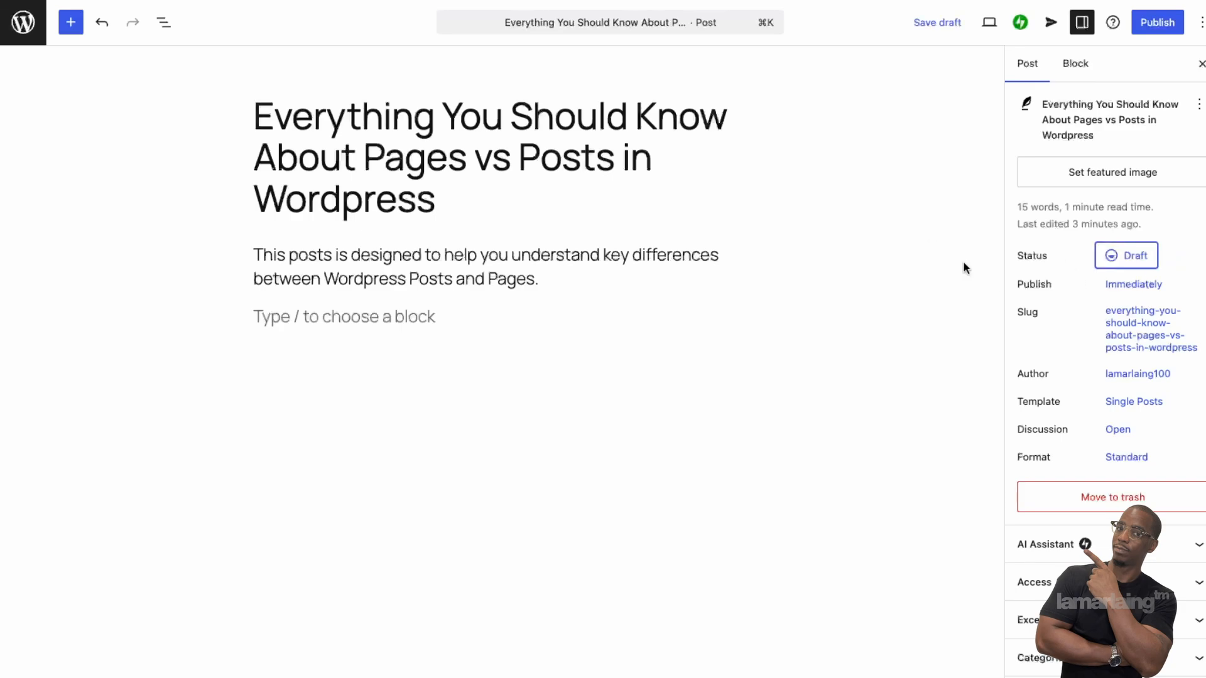
Step: Try June 16, 19 and 20 as the post's publish date and return it to June 15, 2025
{"action": "left_click", "coordinate": [1134, 286]}
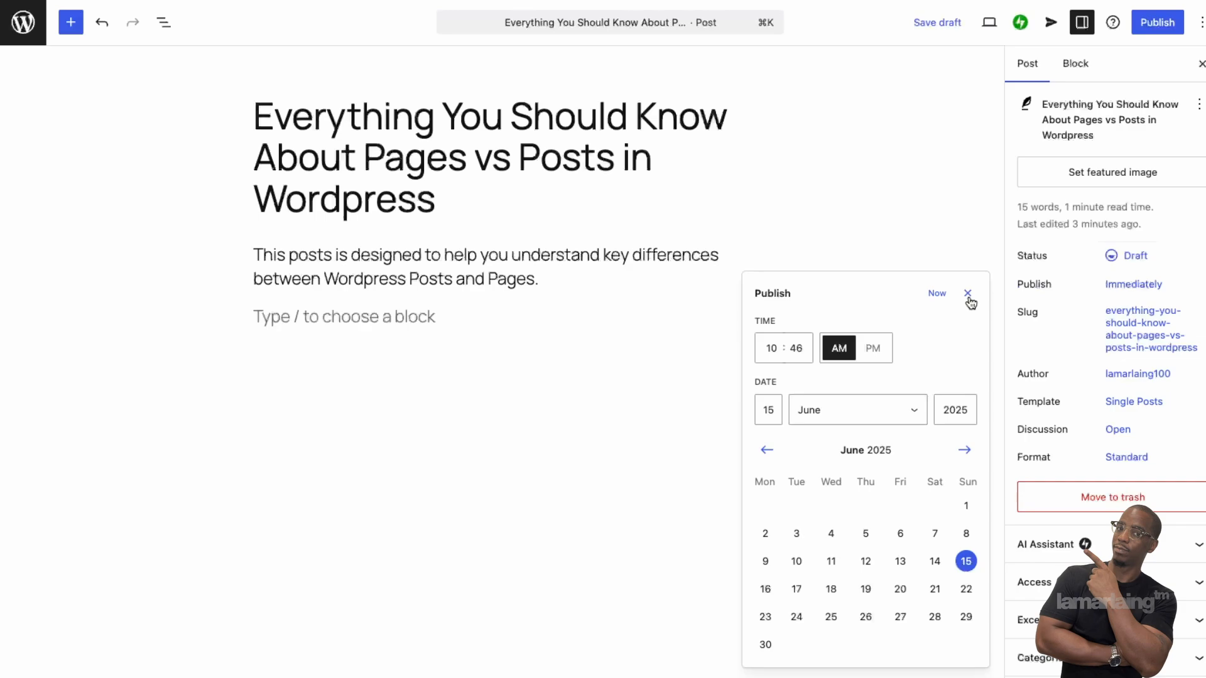
{"action": "left_click", "coordinate": [969, 296]}
{"action": "left_click", "coordinate": [1129, 285]}
{"action": "left_click", "coordinate": [763, 591]}
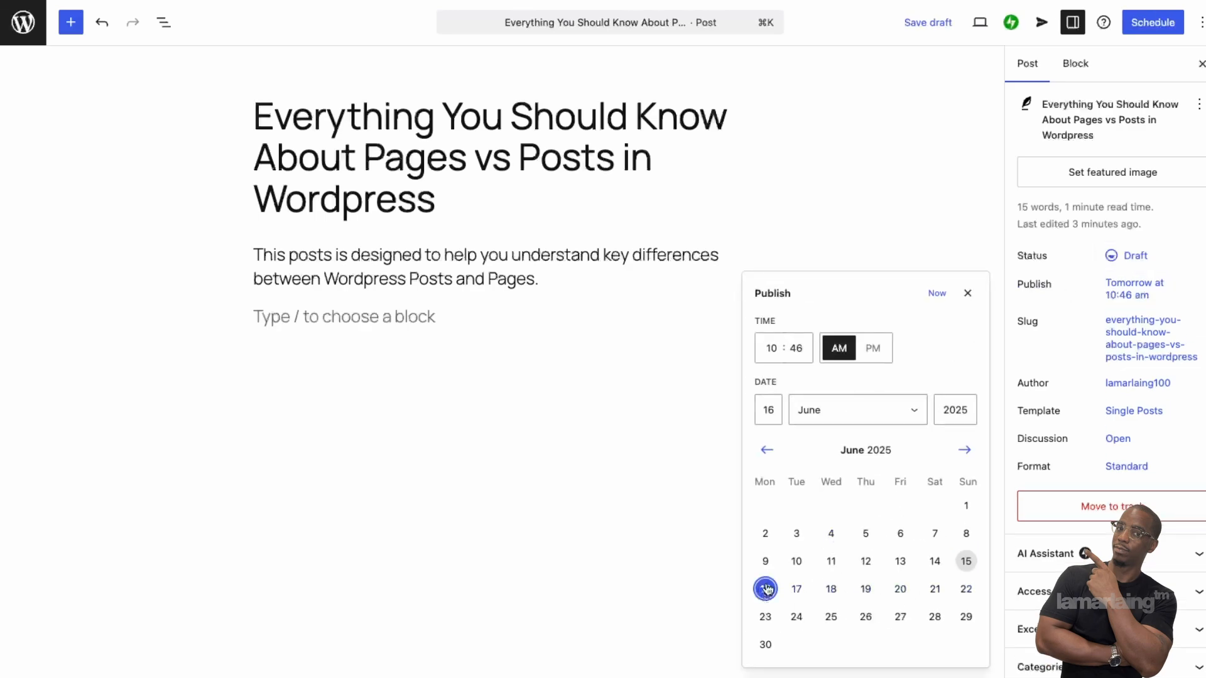
{"action": "left_click", "coordinate": [864, 597]}
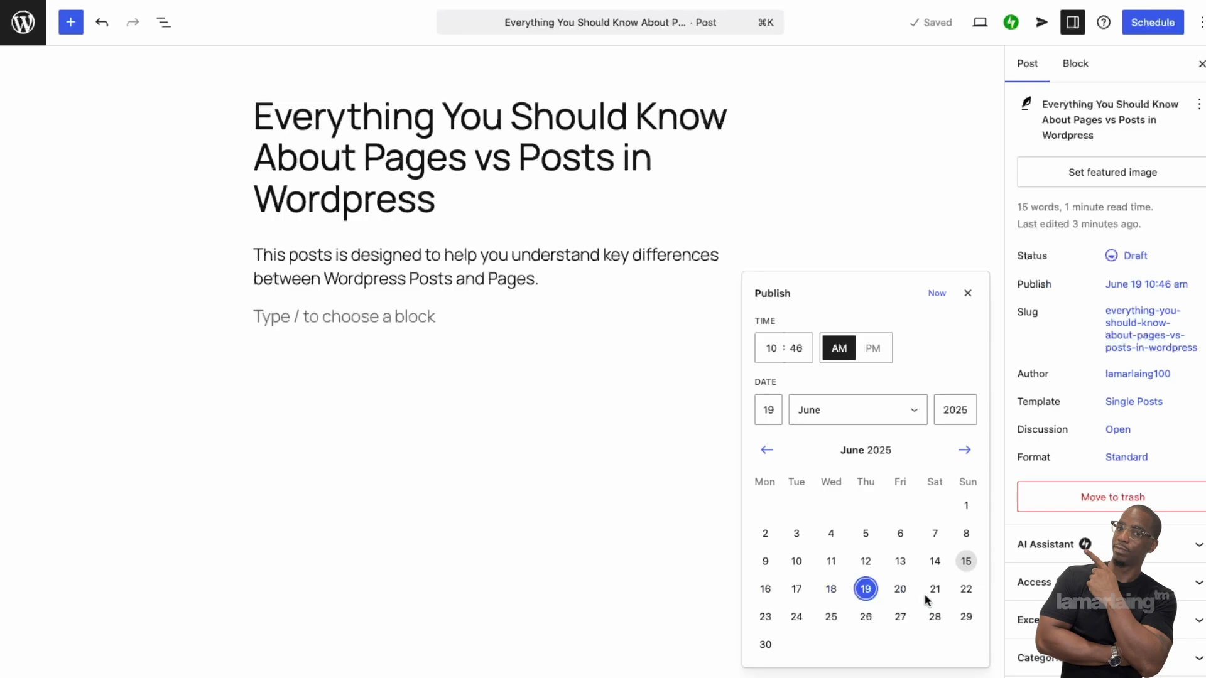
{"action": "left_click", "coordinate": [902, 596]}
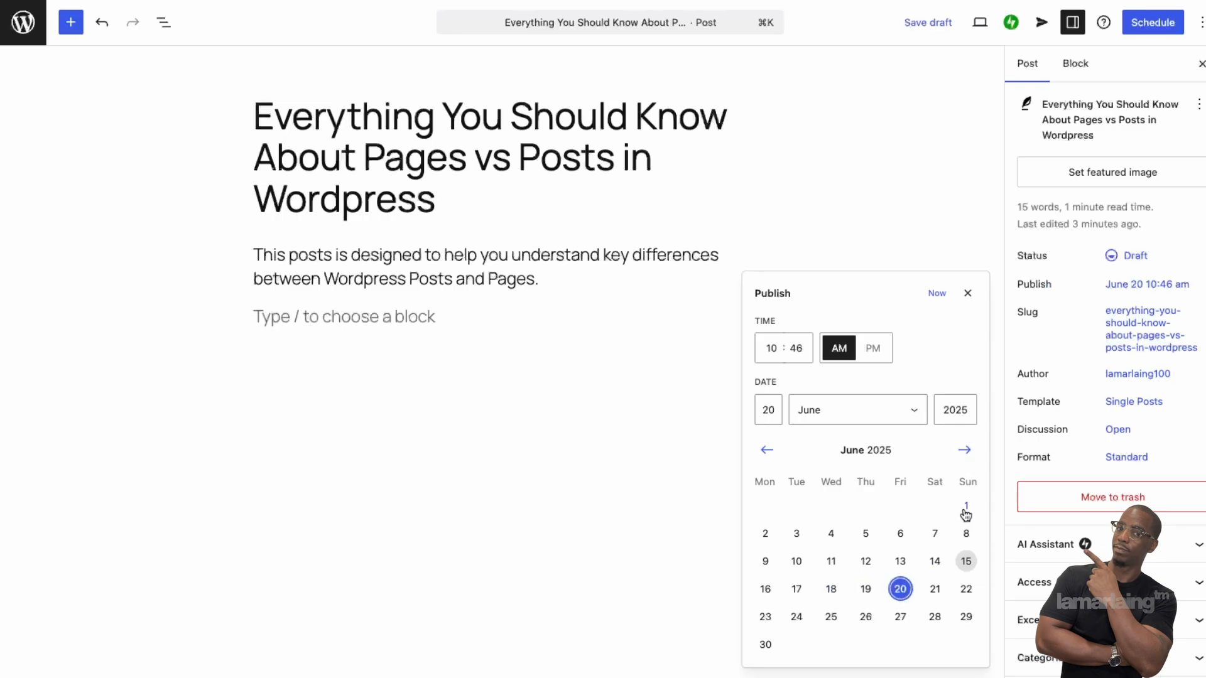
{"action": "left_click", "coordinate": [968, 563]}
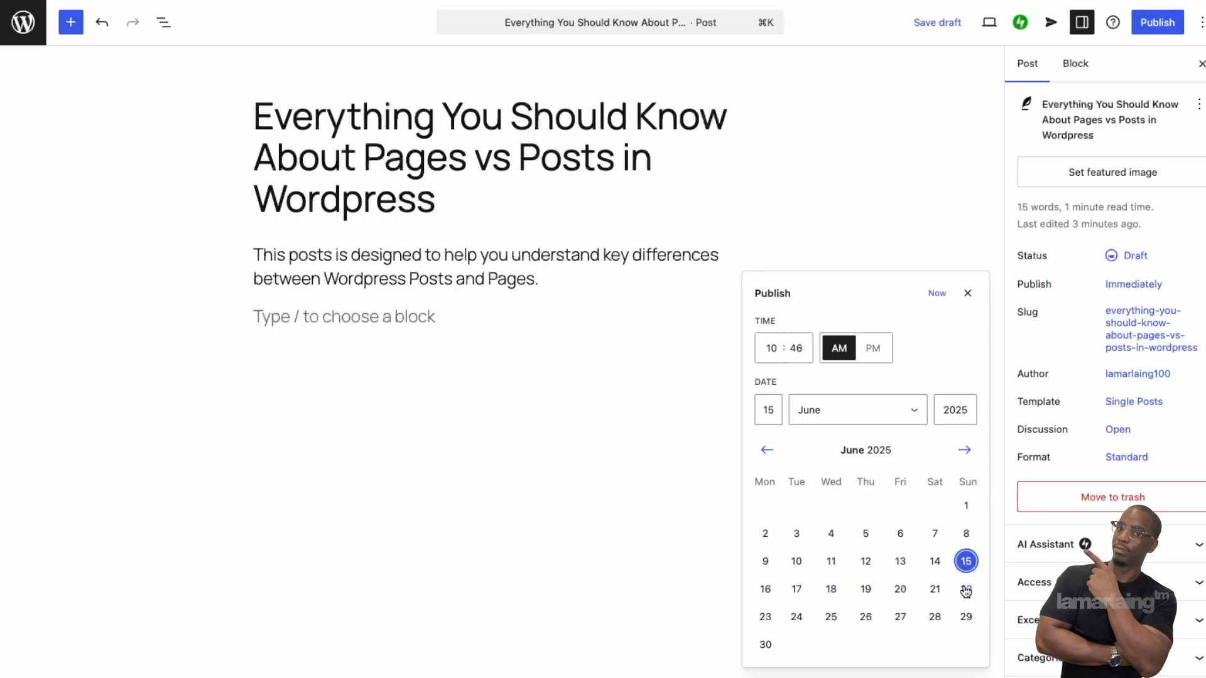
{"action": "left_click", "coordinate": [968, 294]}
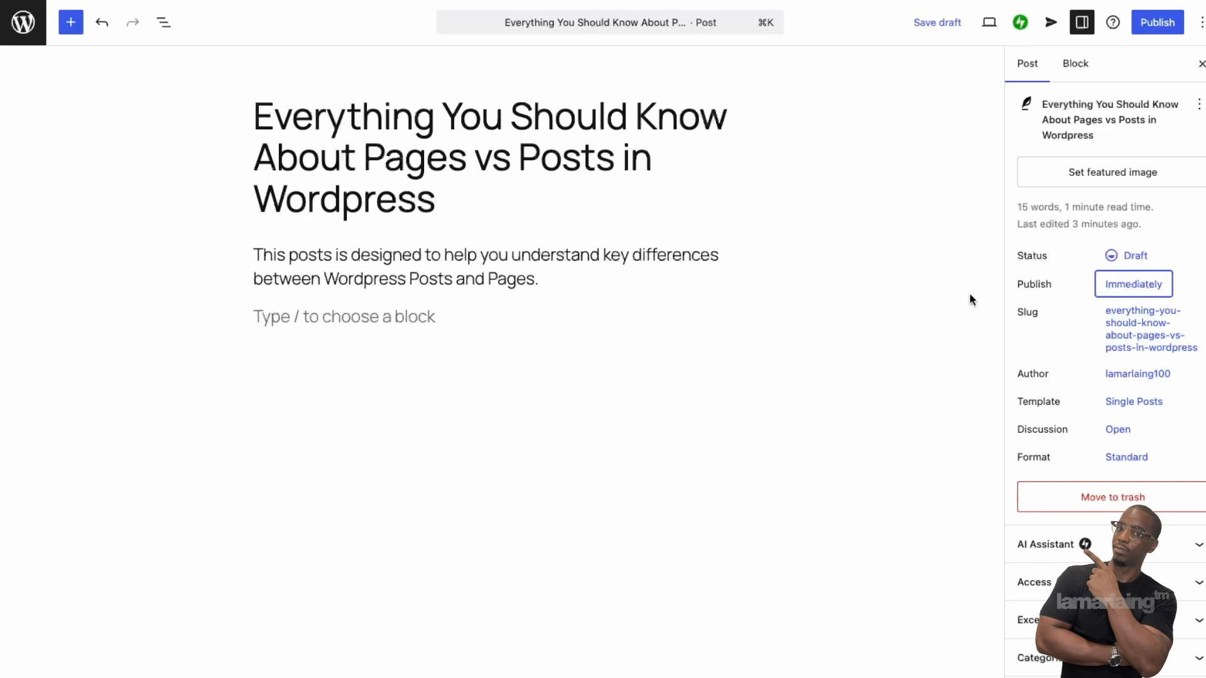
Step: Compare the post's slug with the full wording of the post title
{"action": "double_click", "coordinate": [1026, 310]}
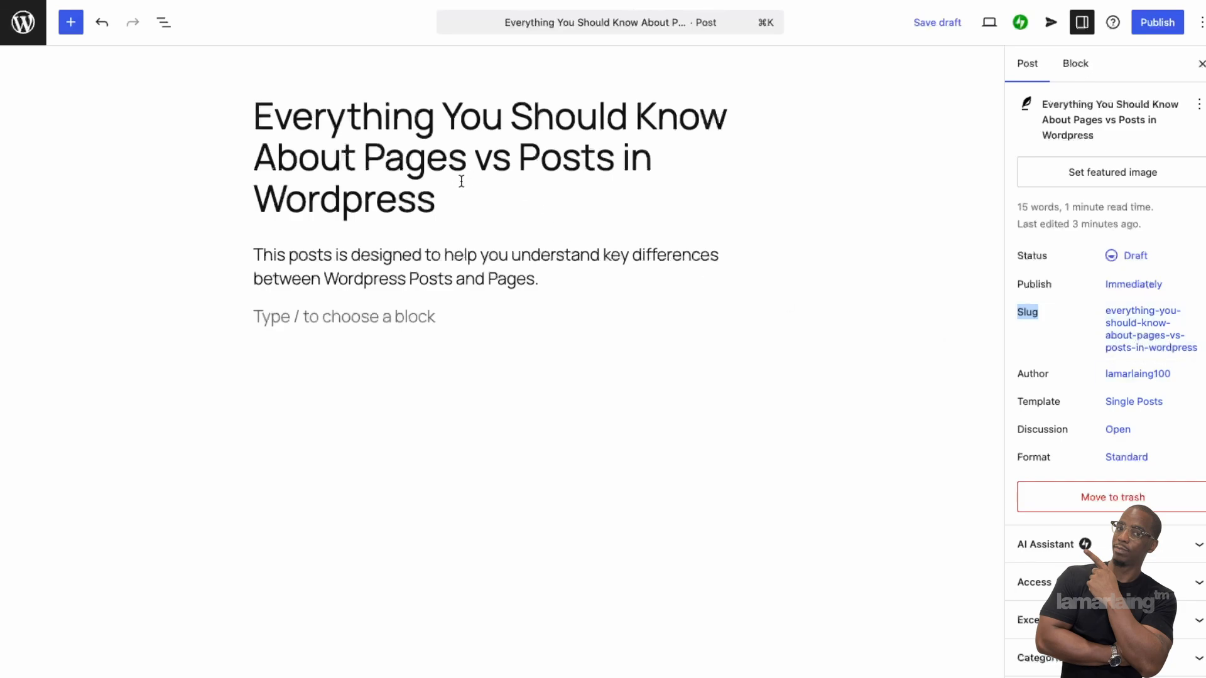
{"action": "left_click_drag", "start_coordinate": [440, 200], "coordinate": [261, 134]}
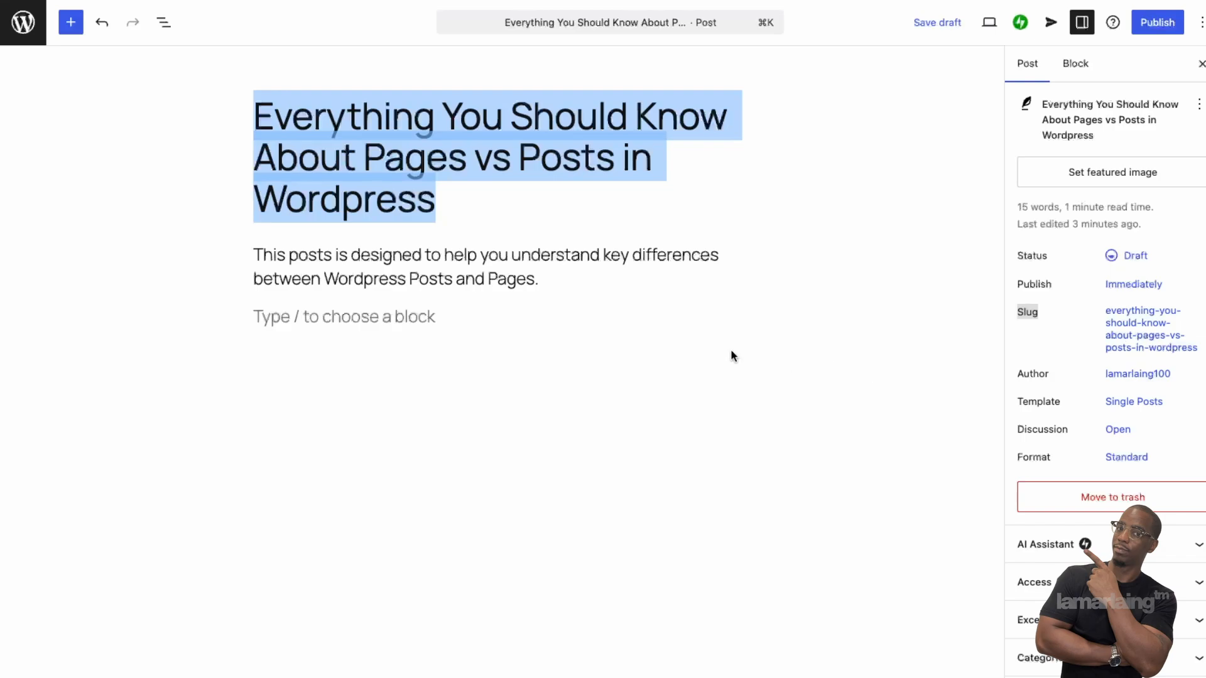
{"action": "left_click", "coordinate": [433, 197]}
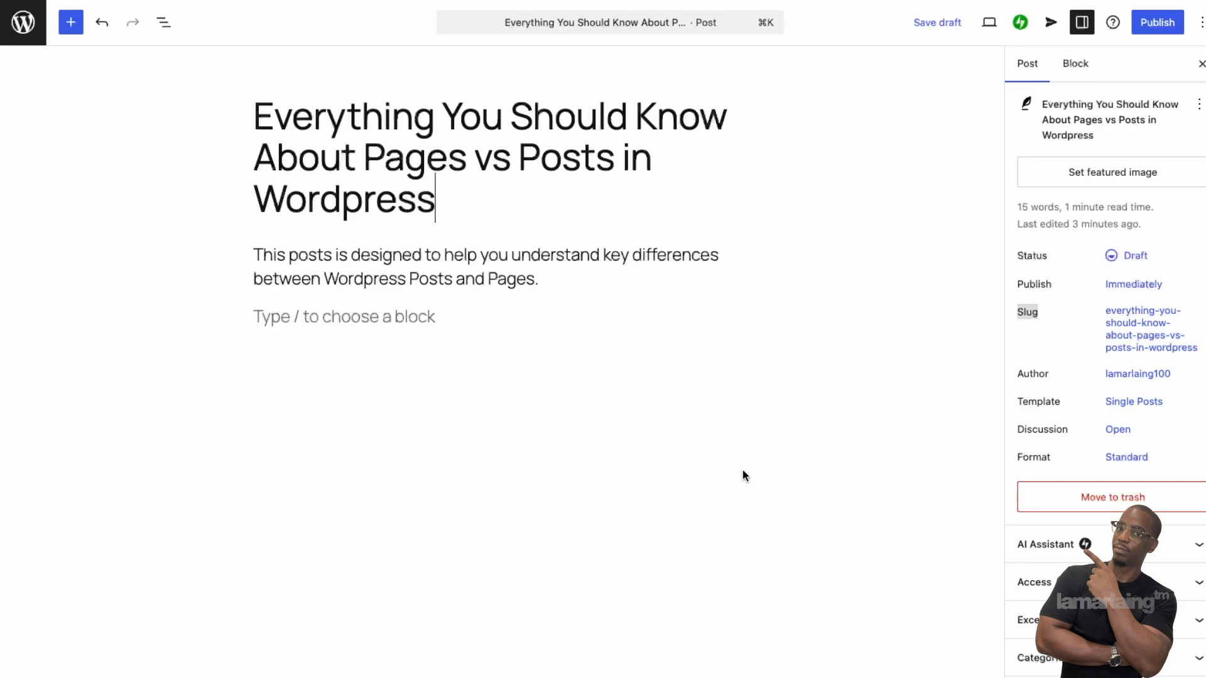
{"action": "left_click_drag", "start_coordinate": [254, 114], "coordinate": [448, 198]}
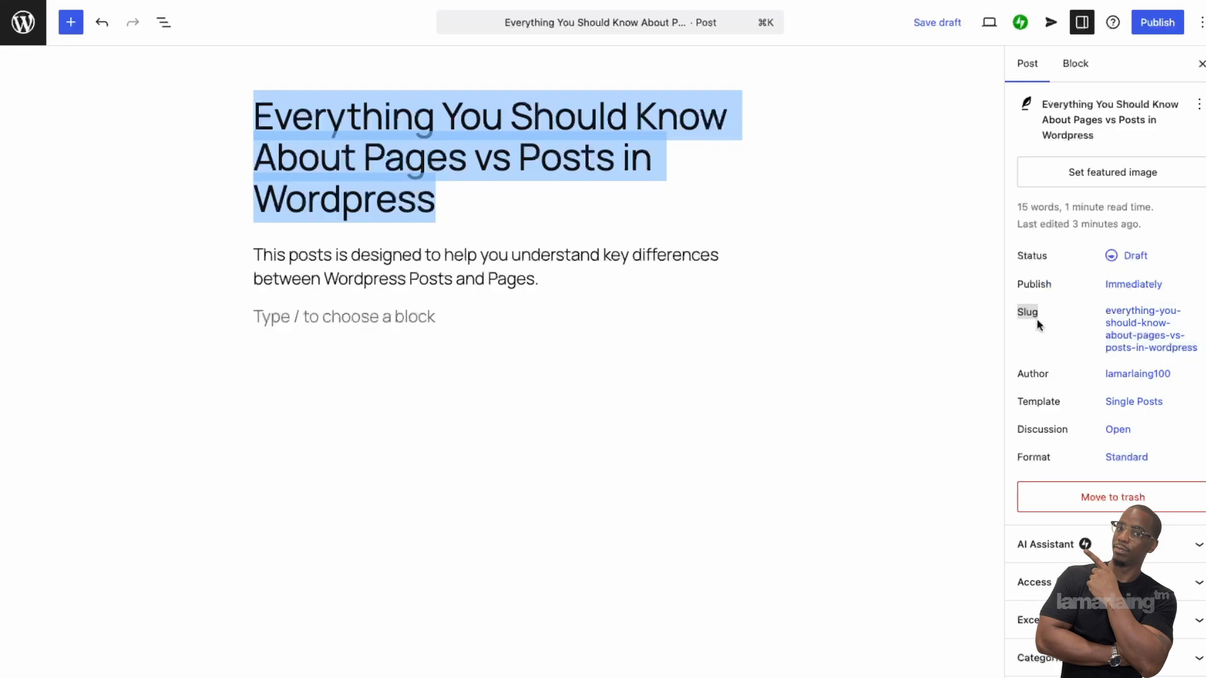
{"action": "left_click", "coordinate": [447, 188]}
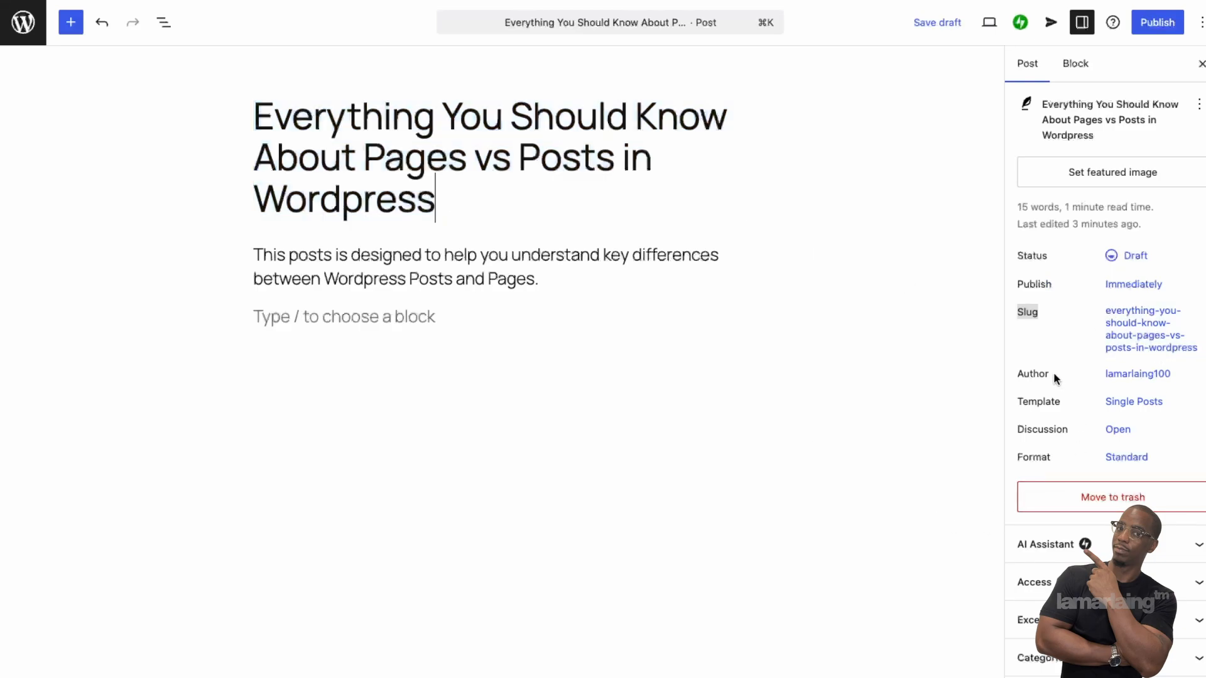
Step: Examine the post's author choice and the options available for its template
{"action": "left_click", "coordinate": [1115, 375]}
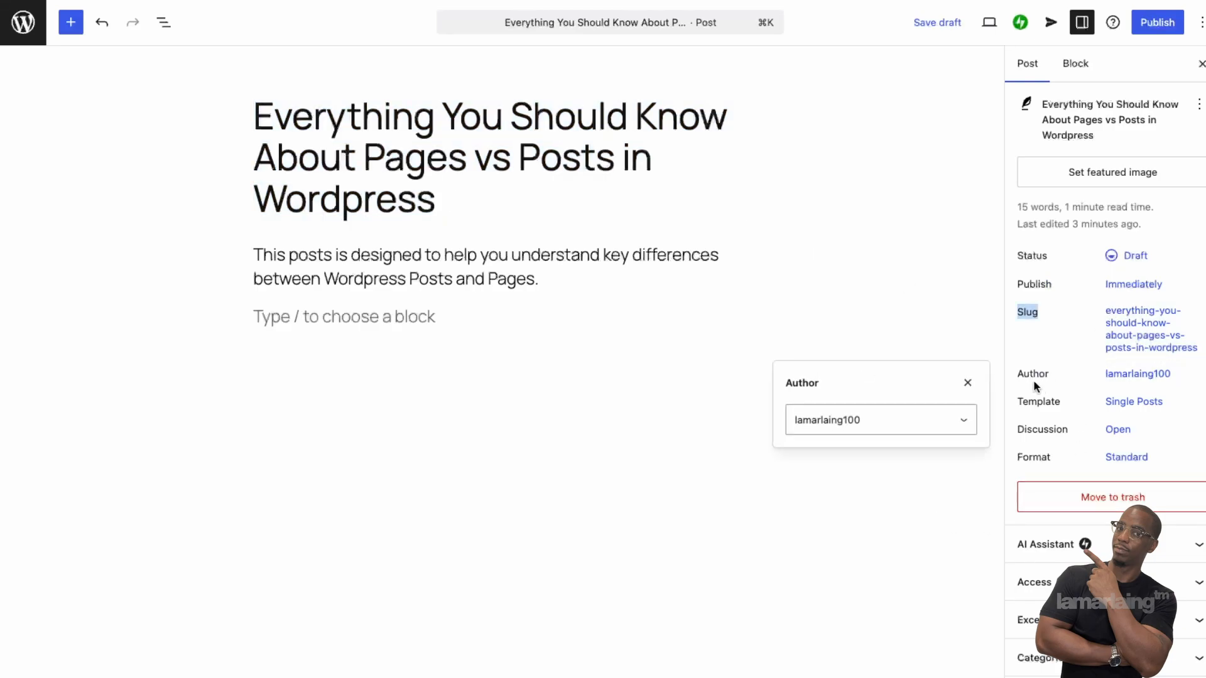
{"action": "left_click", "coordinate": [961, 421]}
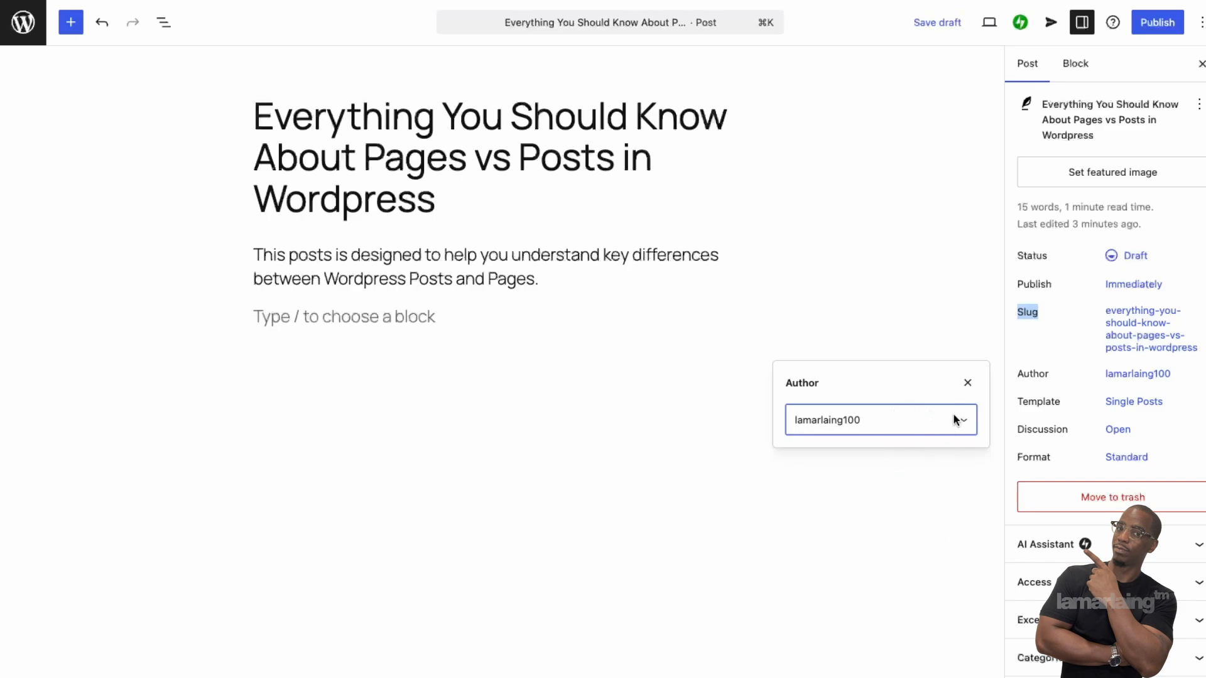
{"action": "left_click", "coordinate": [970, 384]}
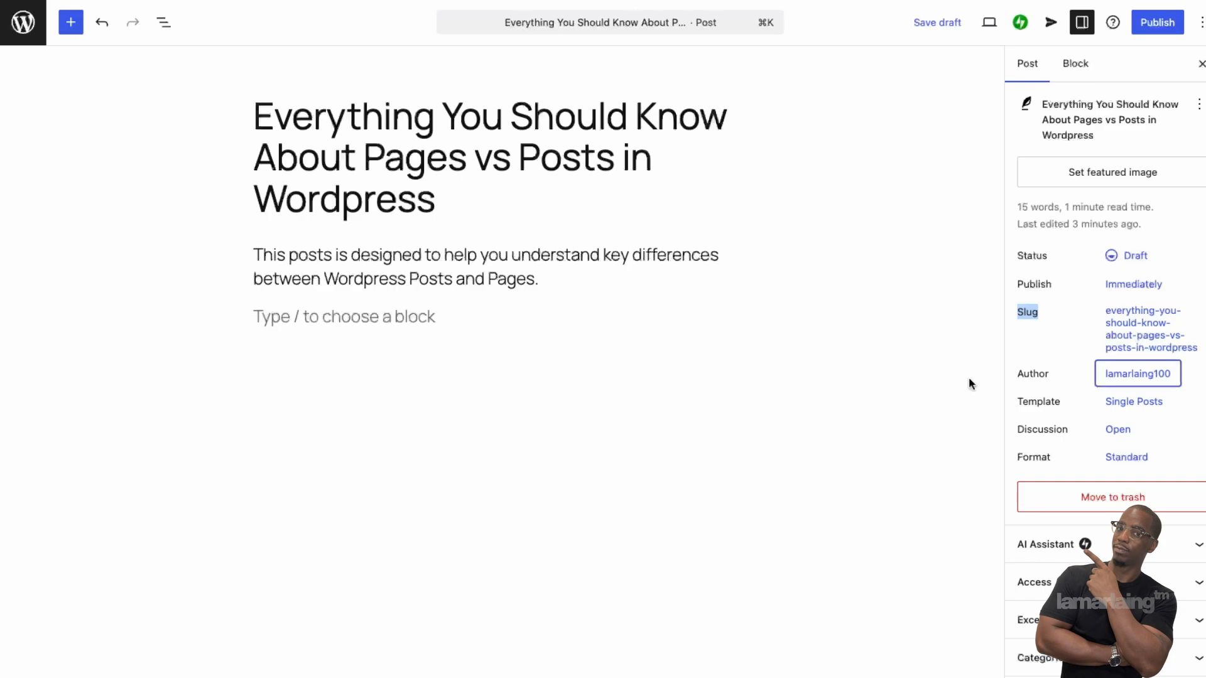
{"action": "left_click", "coordinate": [1124, 414]}
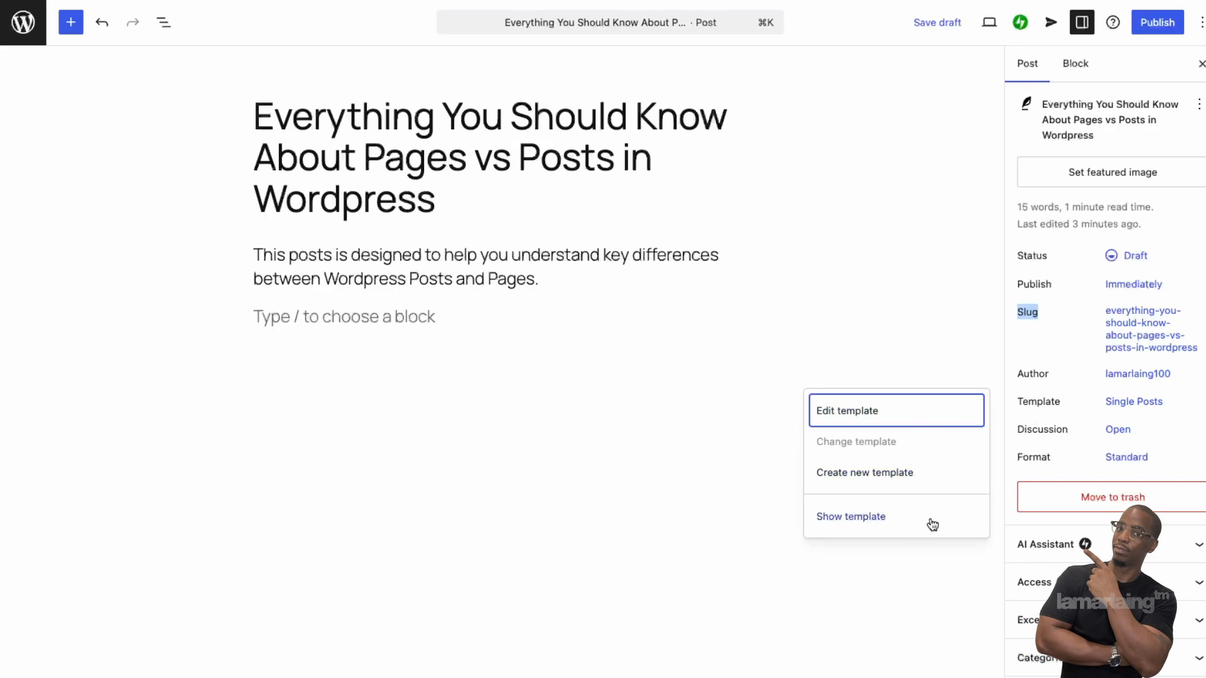
Step: Try the Closed discussion setting, return it to Open, and view the available post formats
{"action": "left_click", "coordinate": [1110, 442]}
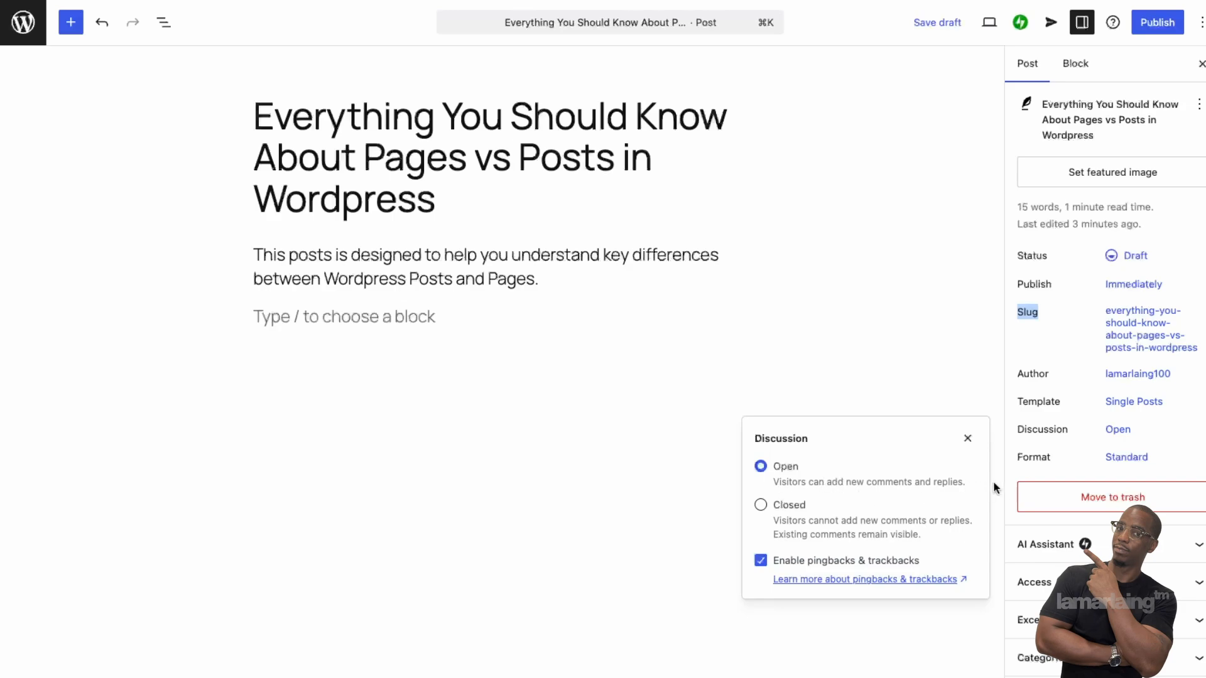
{"action": "left_click_drag", "start_coordinate": [970, 487], "coordinate": [769, 485]}
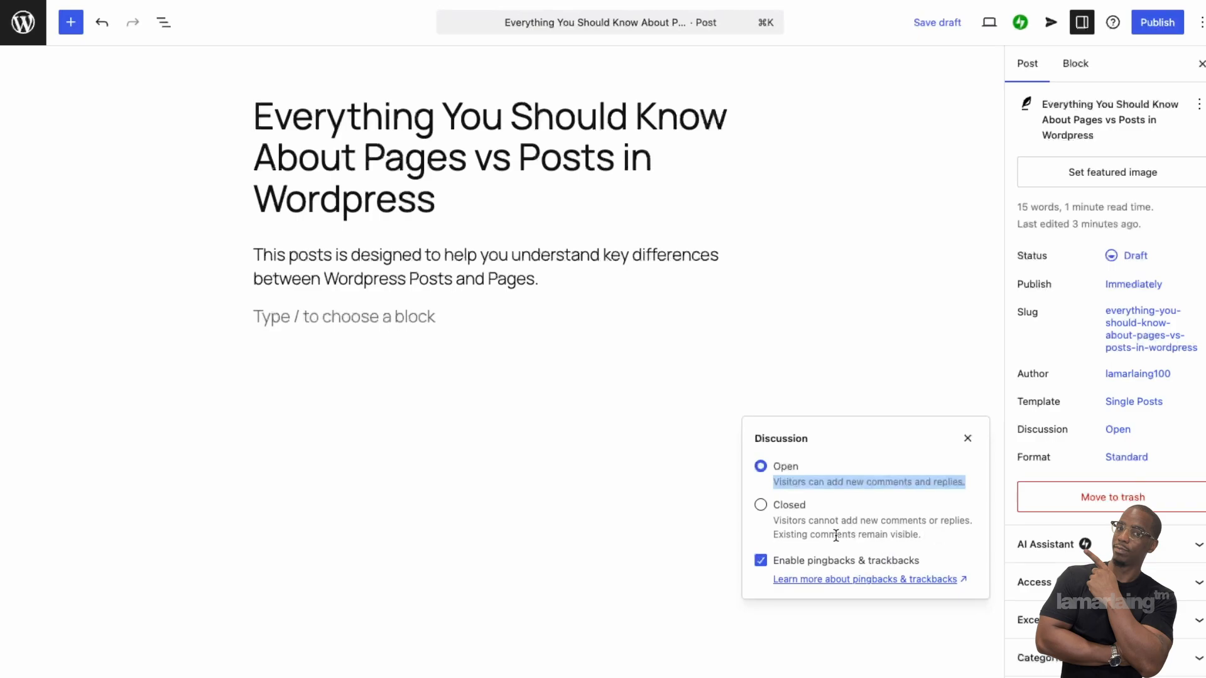
{"action": "left_click", "coordinate": [760, 506]}
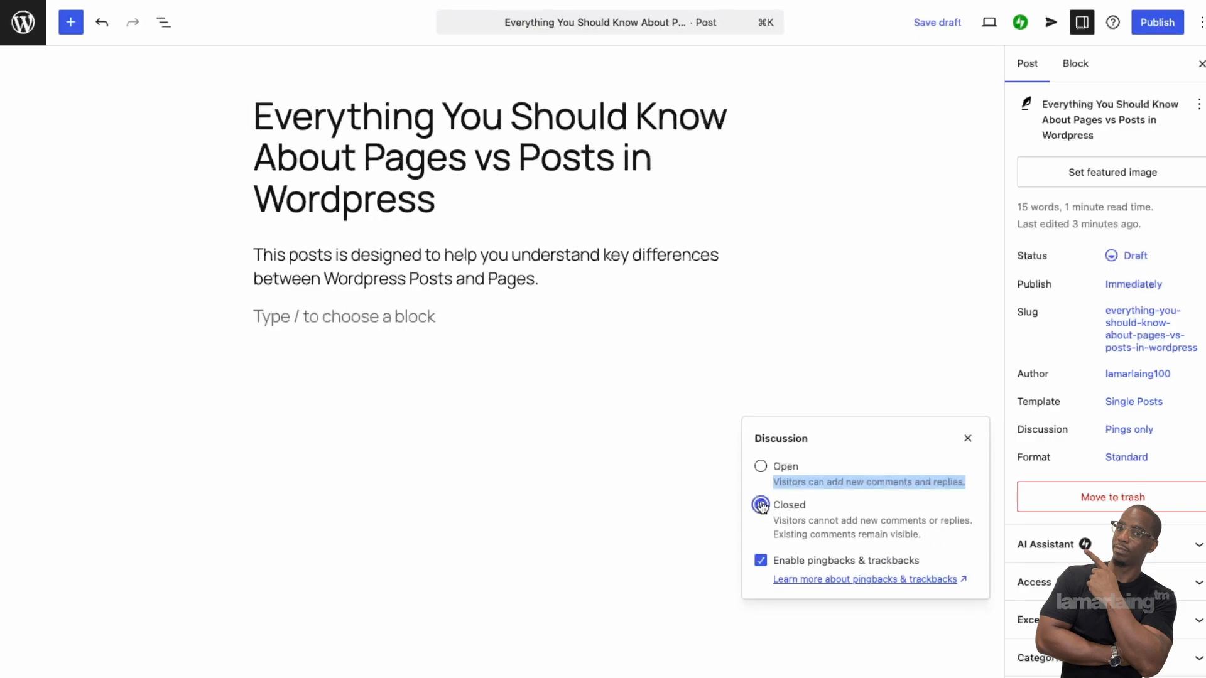
{"action": "left_click", "coordinate": [767, 466]}
{"action": "left_click", "coordinate": [762, 470]}
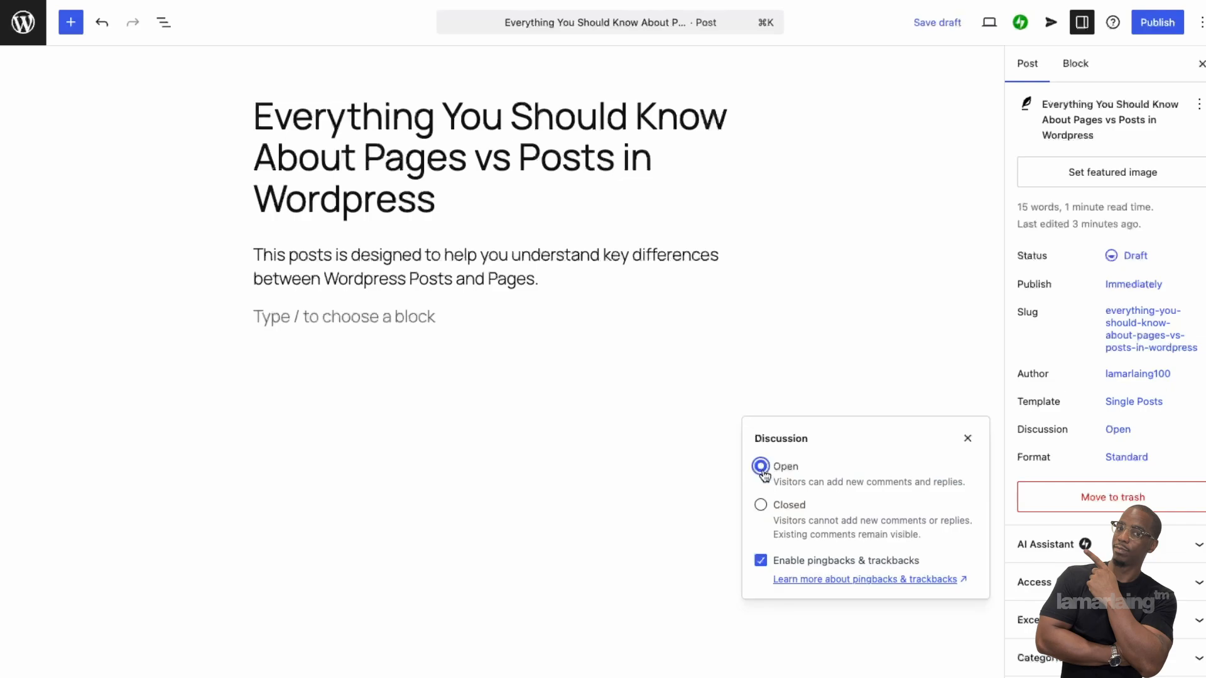
{"action": "left_click", "coordinate": [967, 439]}
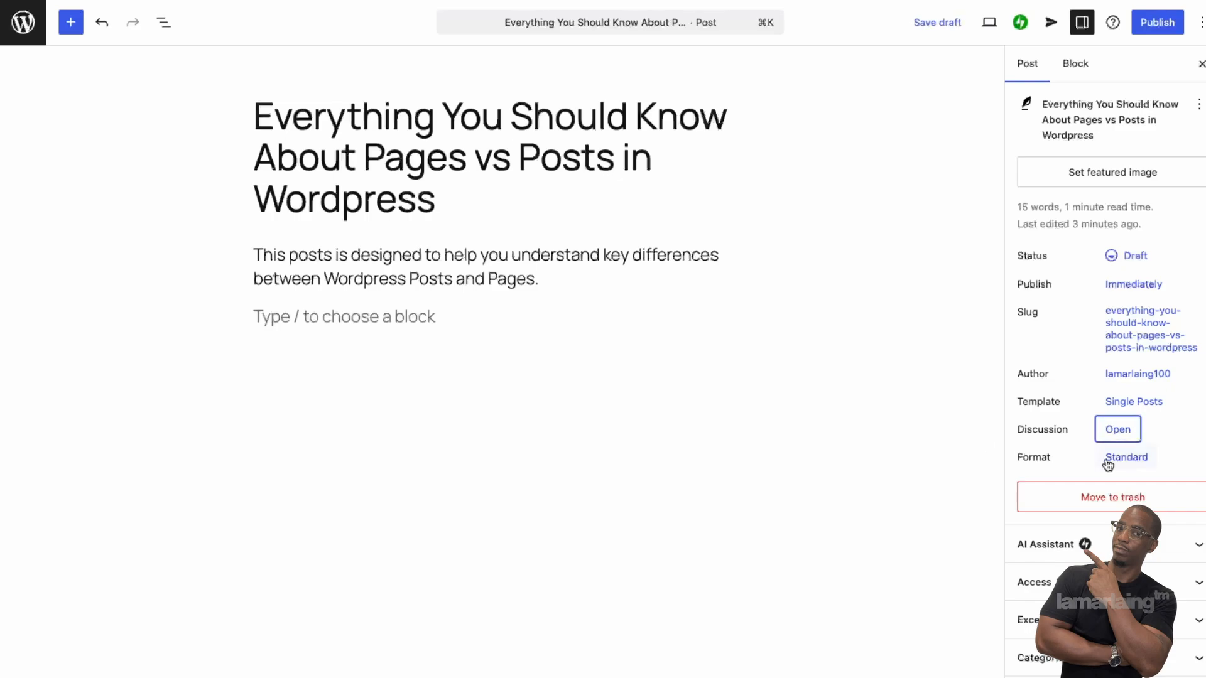
{"action": "left_click", "coordinate": [1109, 462]}
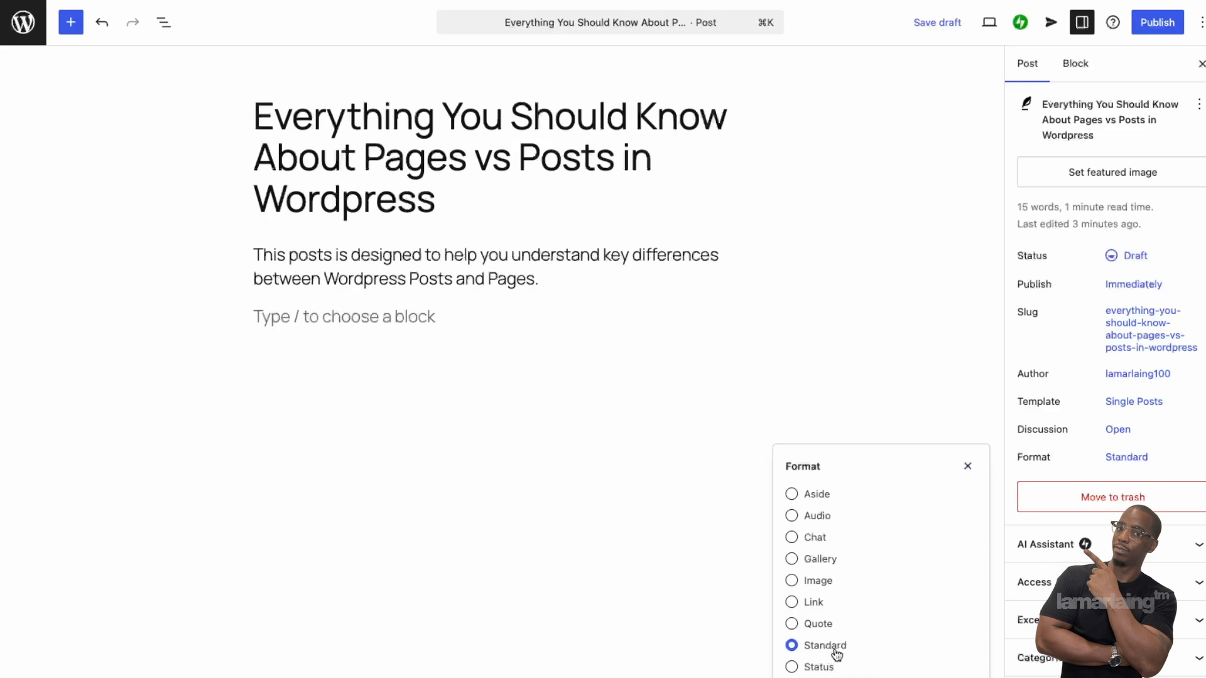
{"action": "left_click", "coordinate": [972, 471]}
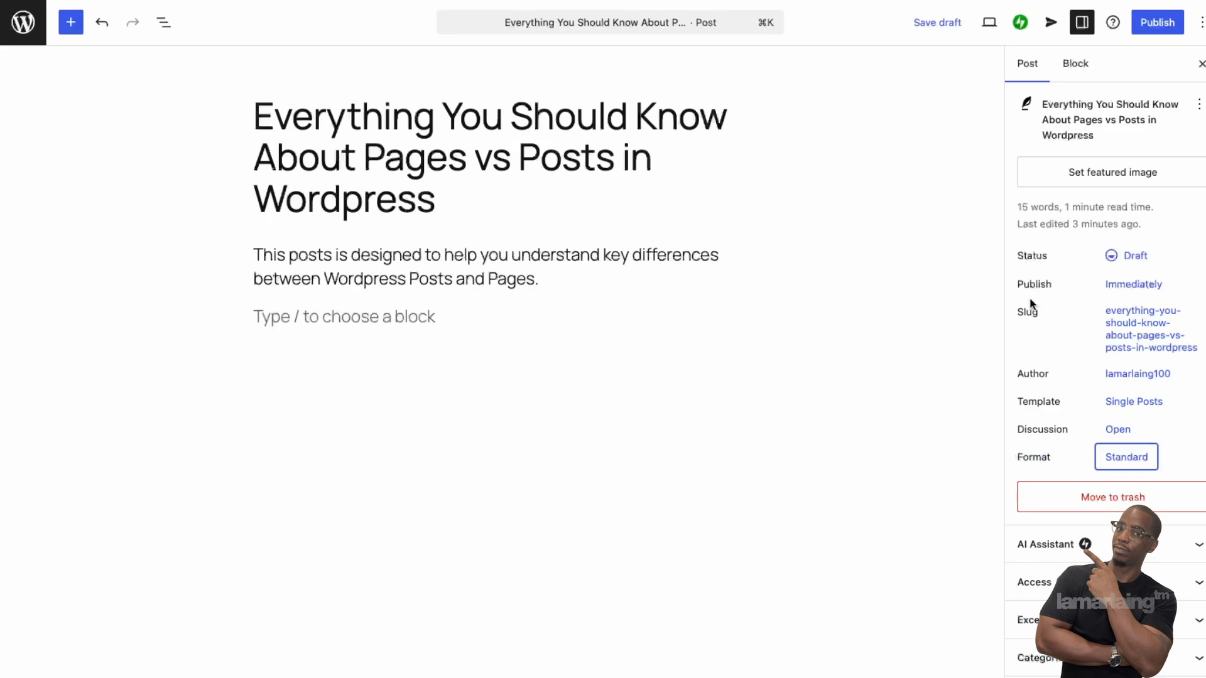
Step: Copy the body paragraph "This posts is designed to help you understand key differences between Wordpress Posts and Pages." into the post's excerpt
{"action": "left_click", "coordinate": [1158, 545]}
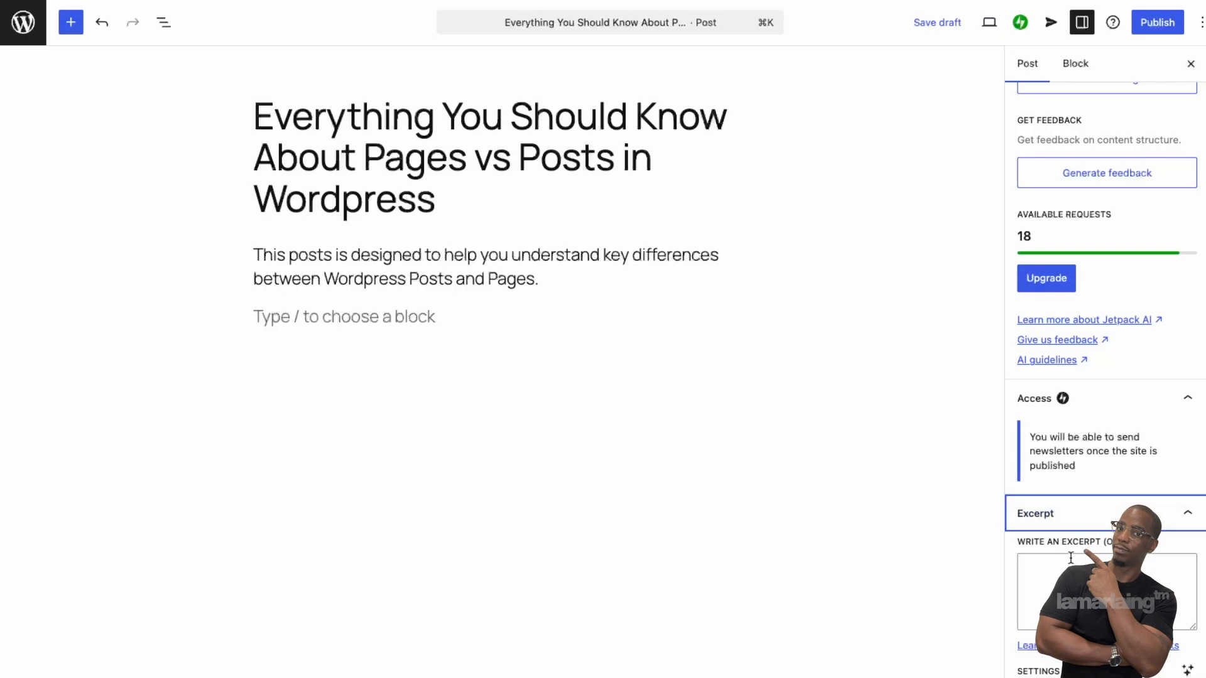
{"action": "key", "text": "Tab"}
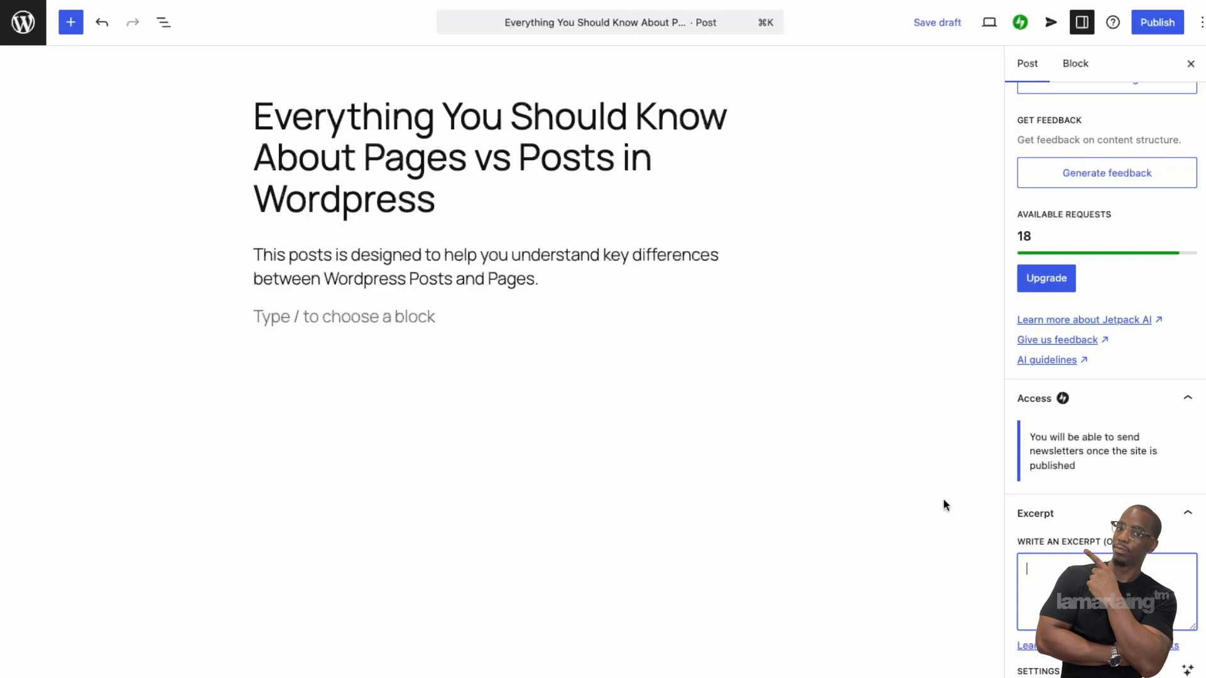
{"action": "left_click_drag", "start_coordinate": [557, 275], "coordinate": [213, 266]}
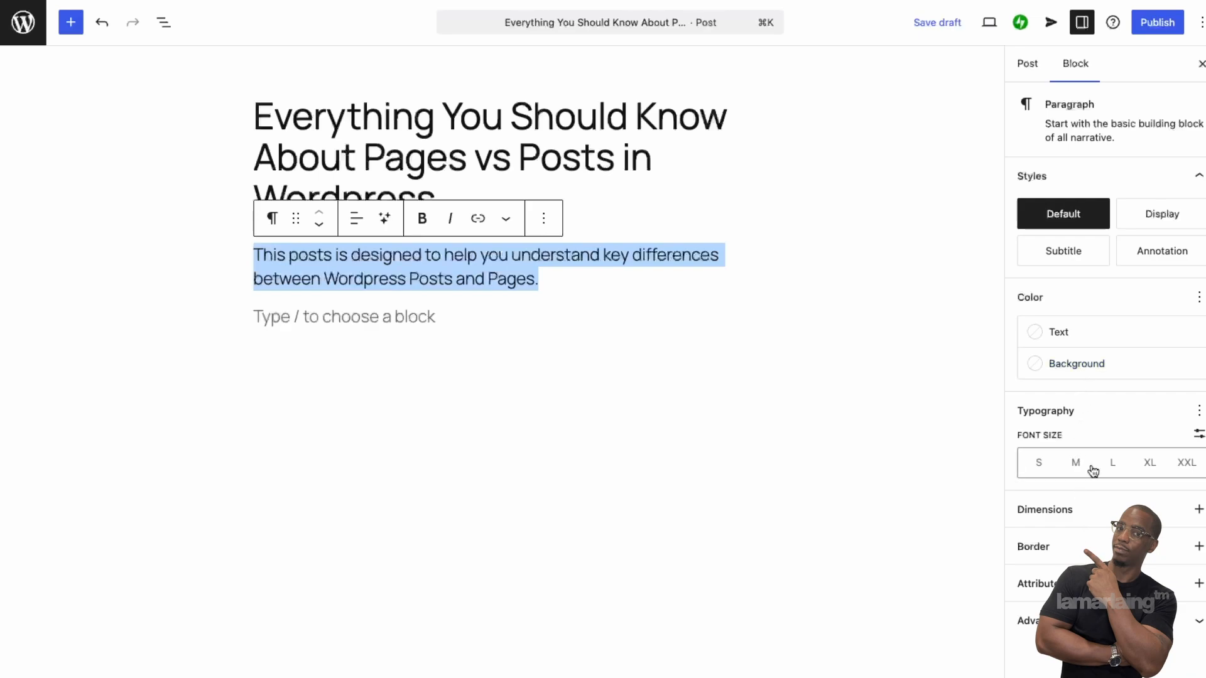
{"action": "left_click", "coordinate": [1028, 64]}
{"action": "scroll", "coordinate": [1060, 333], "scroll_direction": "down", "scroll_amount": 10}
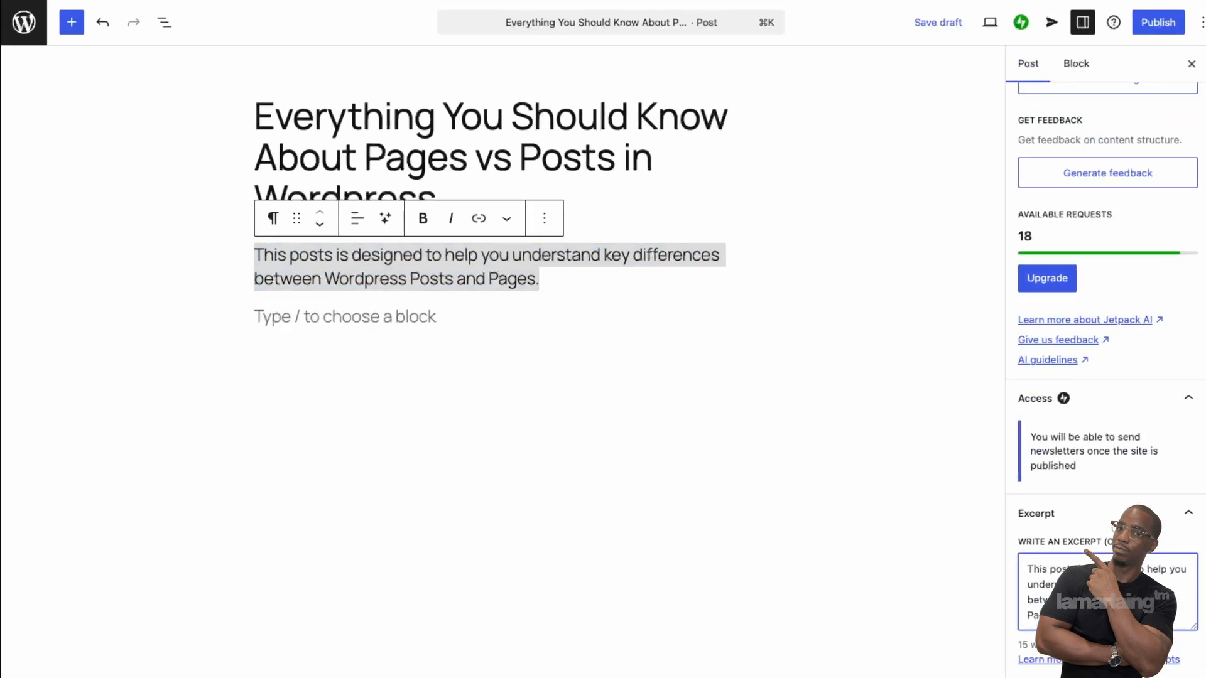
{"action": "scroll", "coordinate": [1114, 528], "scroll_direction": "down", "scroll_amount": 1}
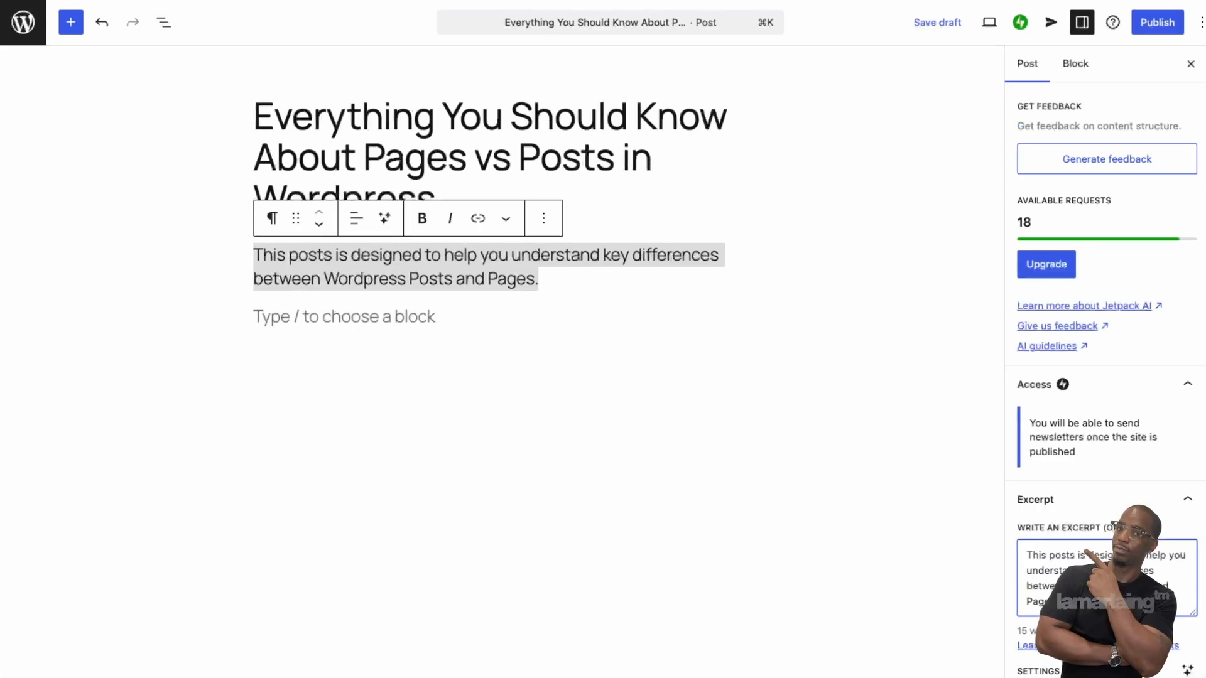
Step: Review the post's settings from its status and slug down to the AI Assistant, access and excerpt sections
{"action": "scroll", "coordinate": [1106, 365], "scroll_direction": "down", "scroll_amount": 3}
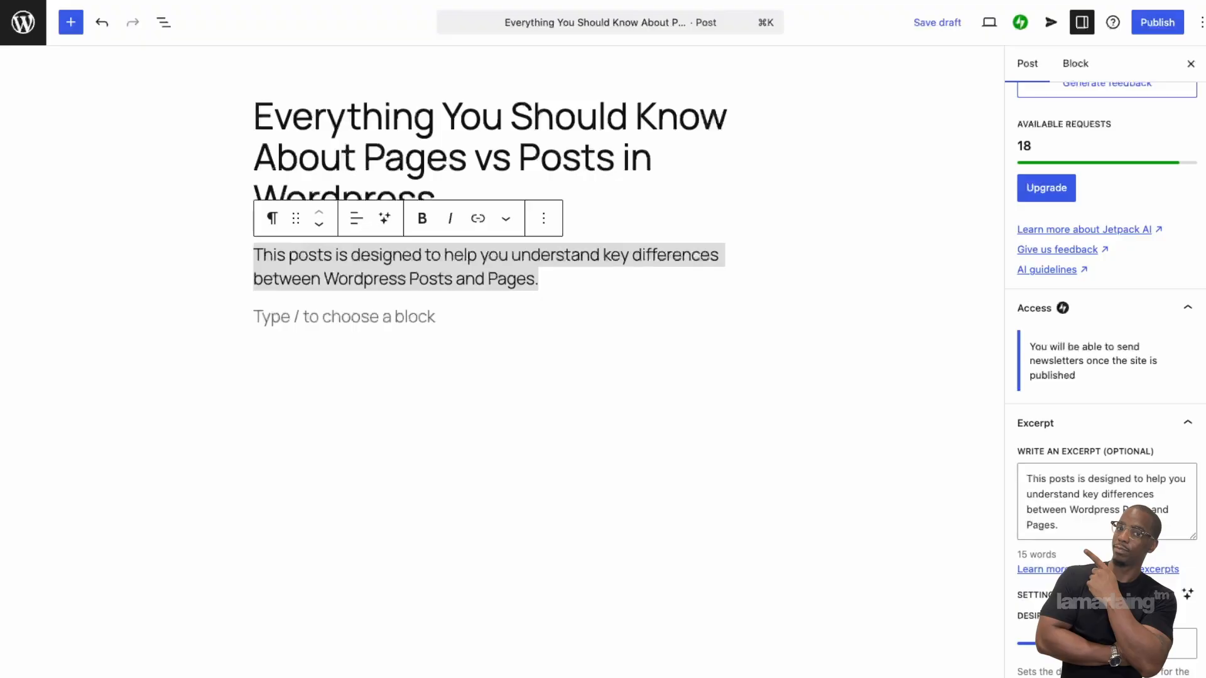
{"action": "scroll", "coordinate": [1106, 377], "scroll_direction": "down", "scroll_amount": 2}
{"action": "scroll", "coordinate": [1105, 377], "scroll_direction": "up", "scroll_amount": 15}
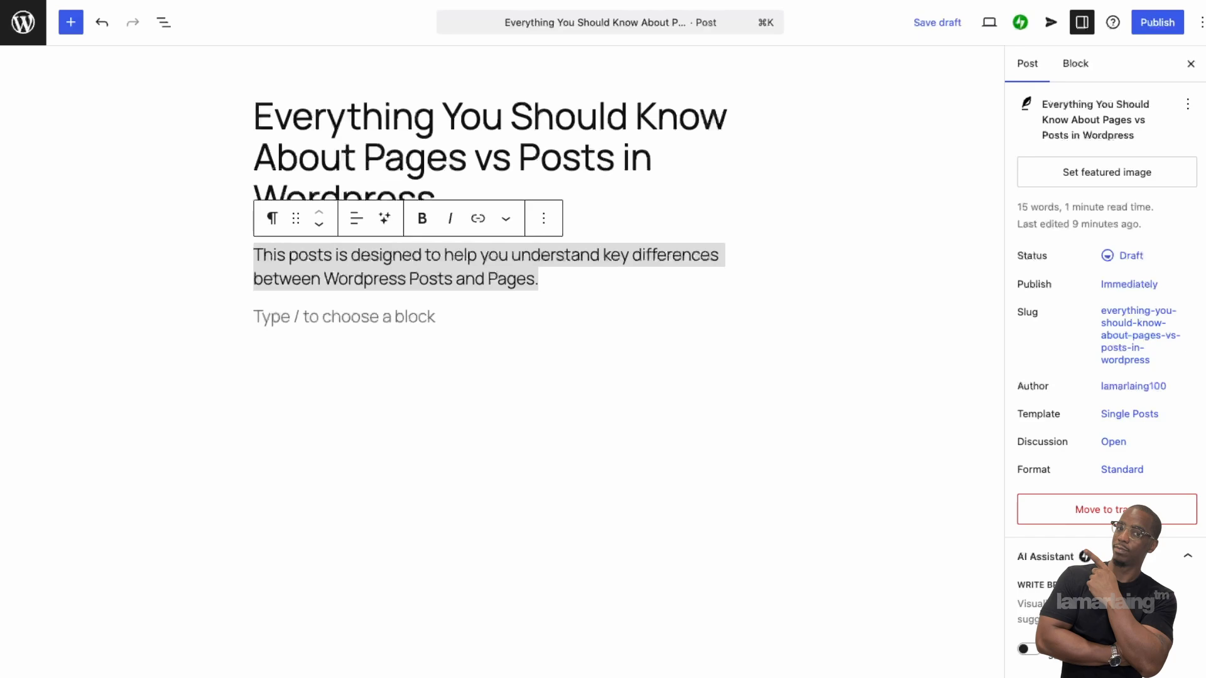
{"action": "scroll", "coordinate": [1125, 295], "scroll_direction": "down", "scroll_amount": 5}
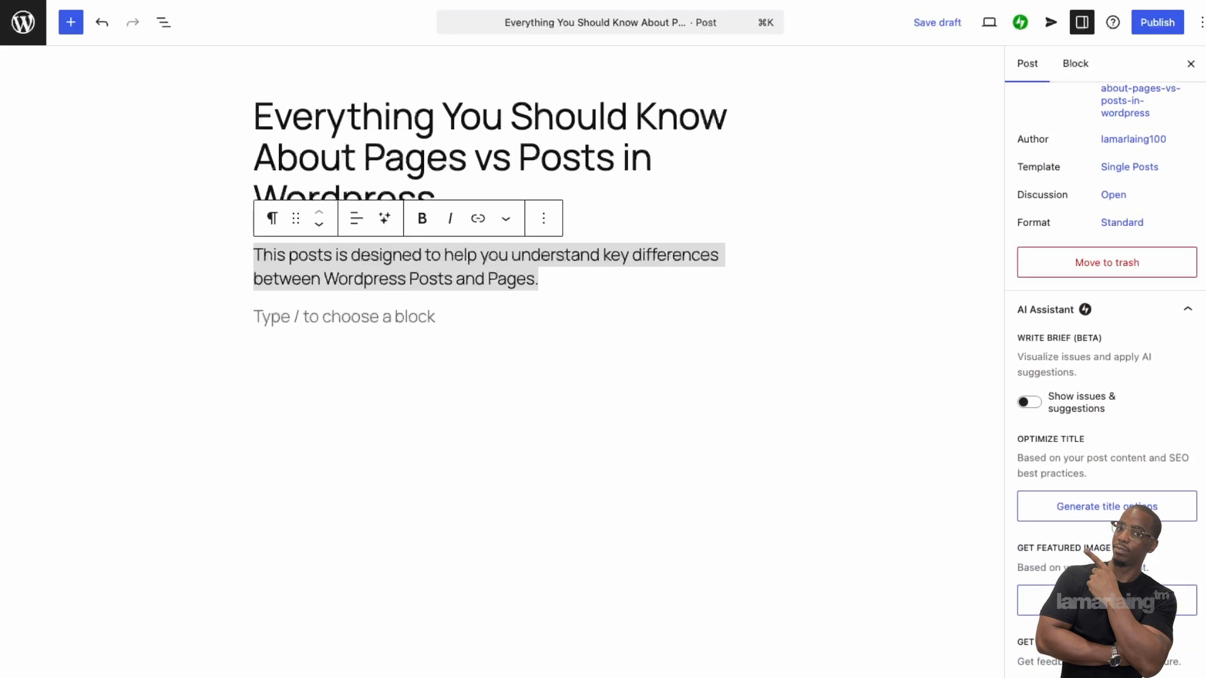
{"action": "scroll", "coordinate": [1126, 295], "scroll_direction": "up", "scroll_amount": 5}
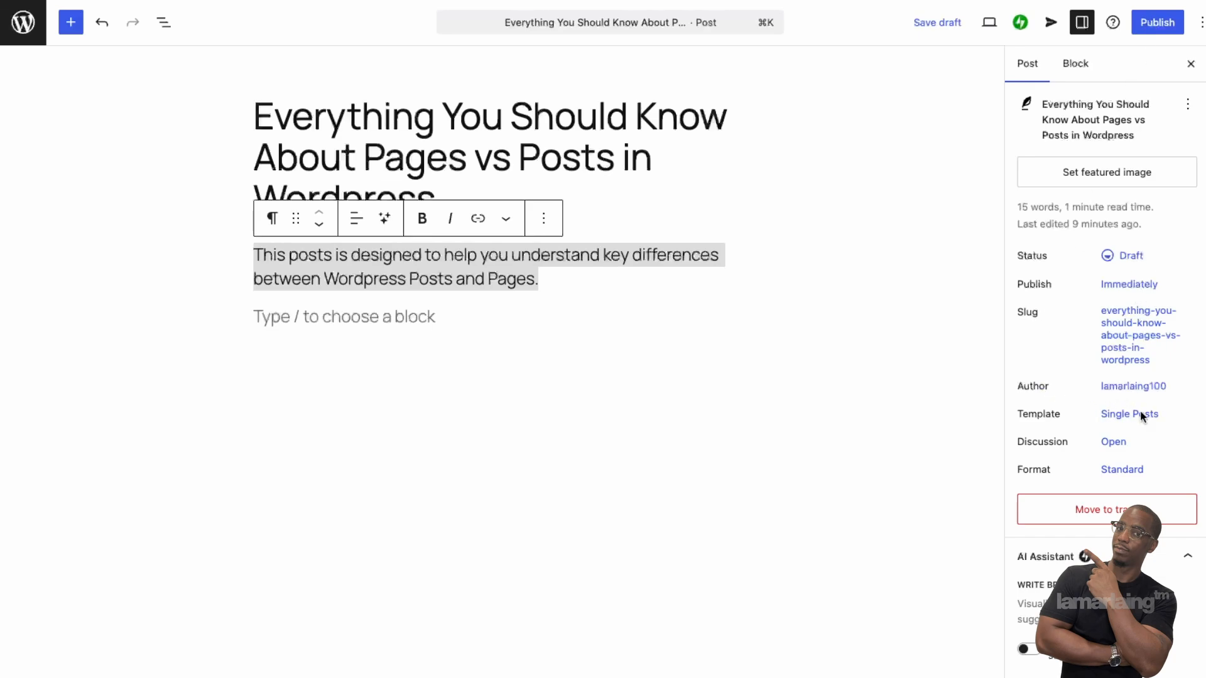
{"action": "scroll", "coordinate": [1099, 439], "scroll_direction": "down", "scroll_amount": 10}
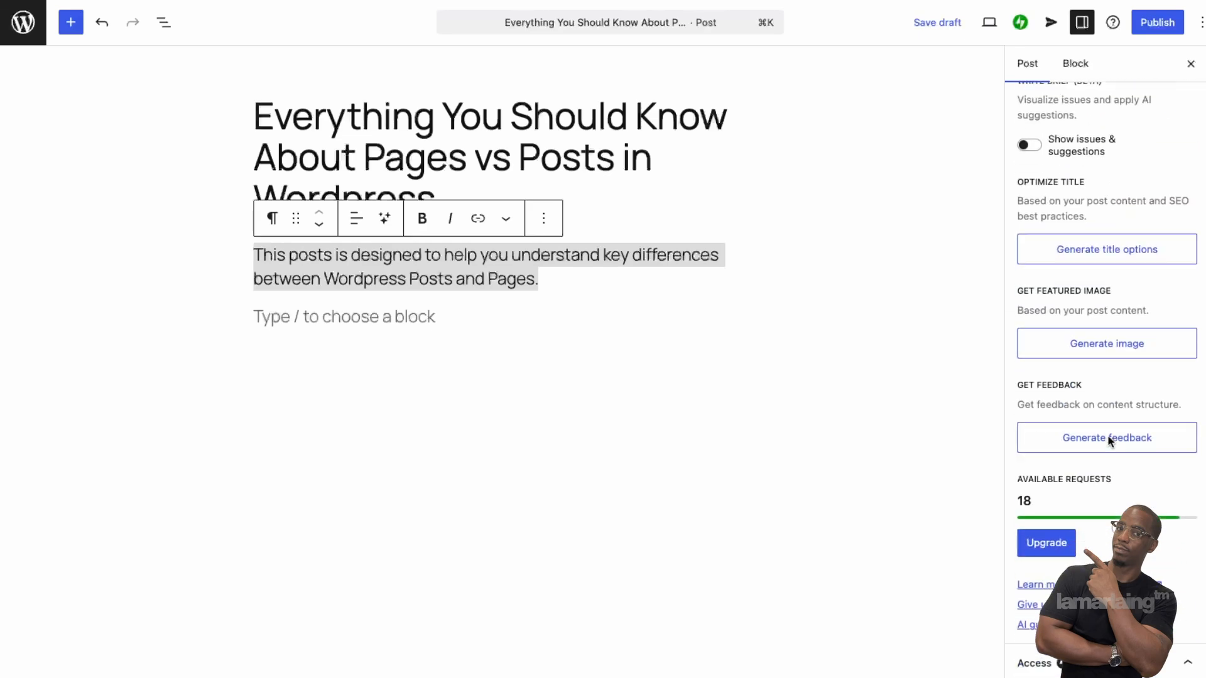
{"action": "scroll", "coordinate": [1112, 447], "scroll_direction": "down", "scroll_amount": 5}
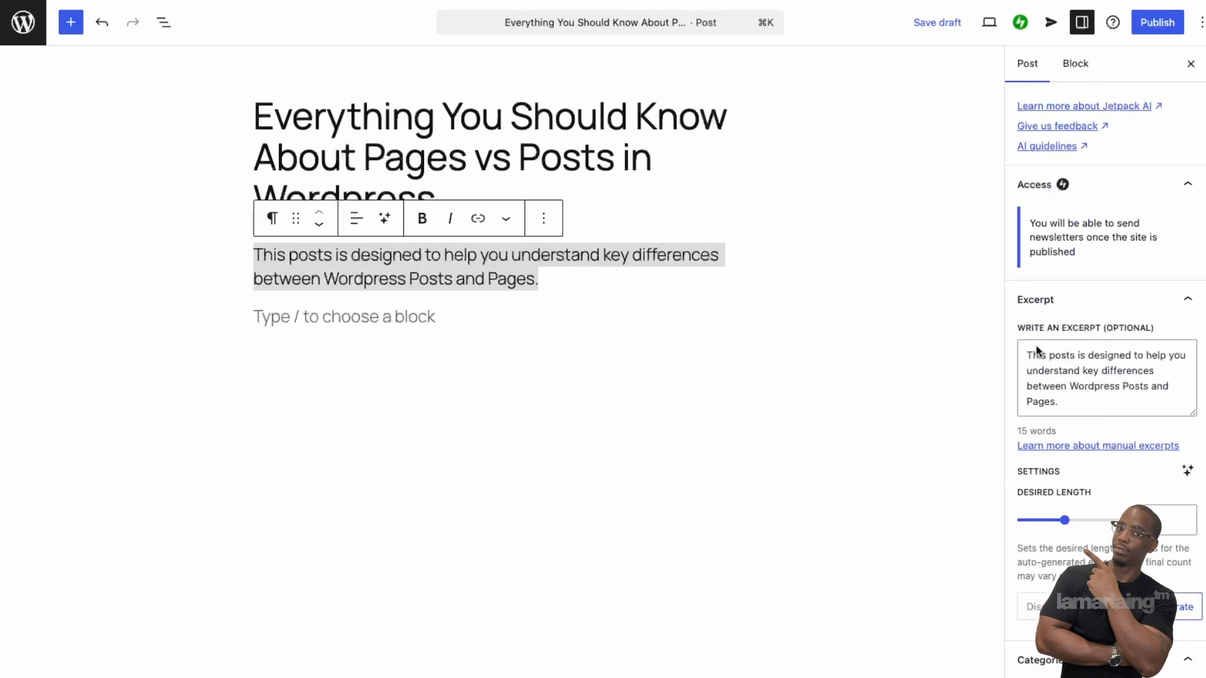
{"action": "left_click_drag", "start_coordinate": [1099, 397], "coordinate": [1018, 348]}
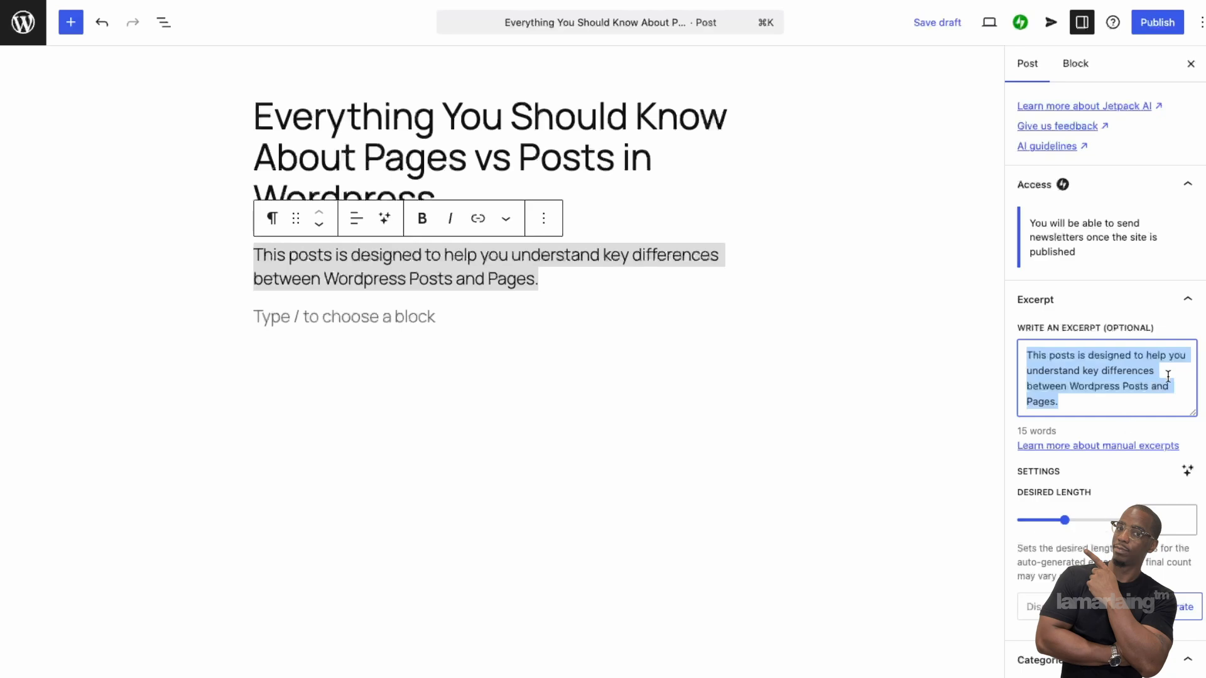
Step: Check the pre-publish visibility, publish date and AI Assistant settings, and publish the post with Public visibility immediately
{"action": "scroll", "coordinate": [1163, 391], "scroll_direction": "up", "scroll_amount": 10}
{"action": "left_click", "coordinate": [1159, 25]}
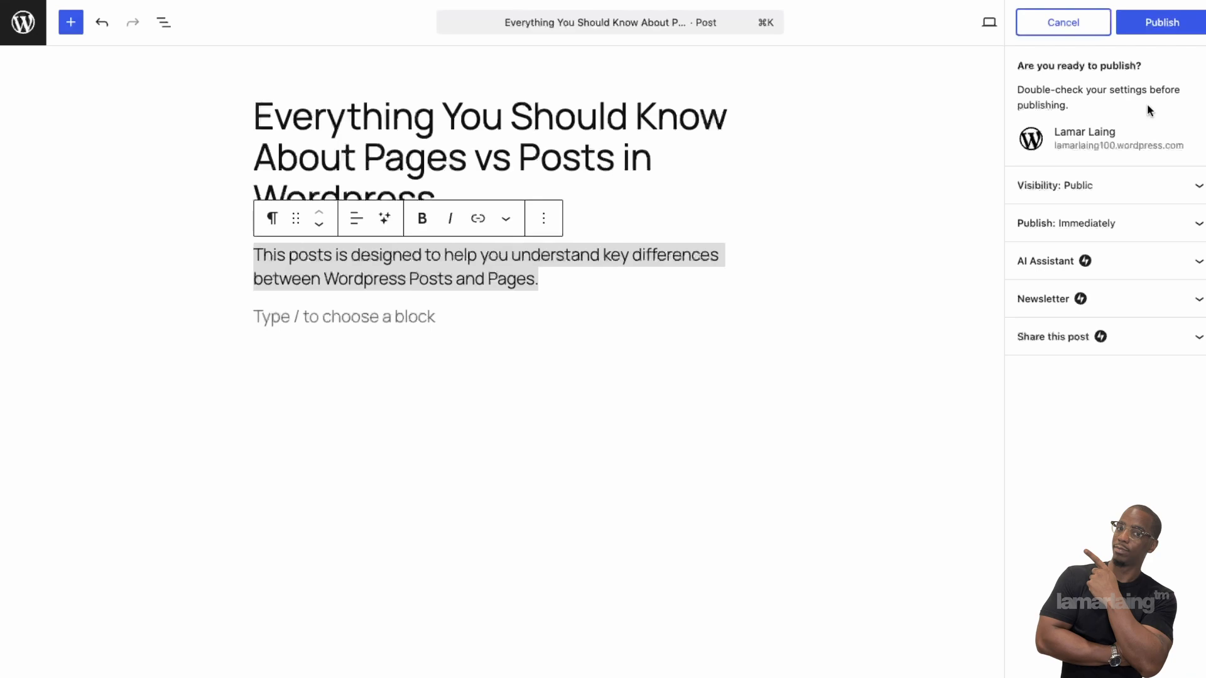
{"action": "left_click", "coordinate": [1180, 201]}
{"action": "left_click", "coordinate": [1179, 199]}
{"action": "left_click", "coordinate": [1179, 230]}
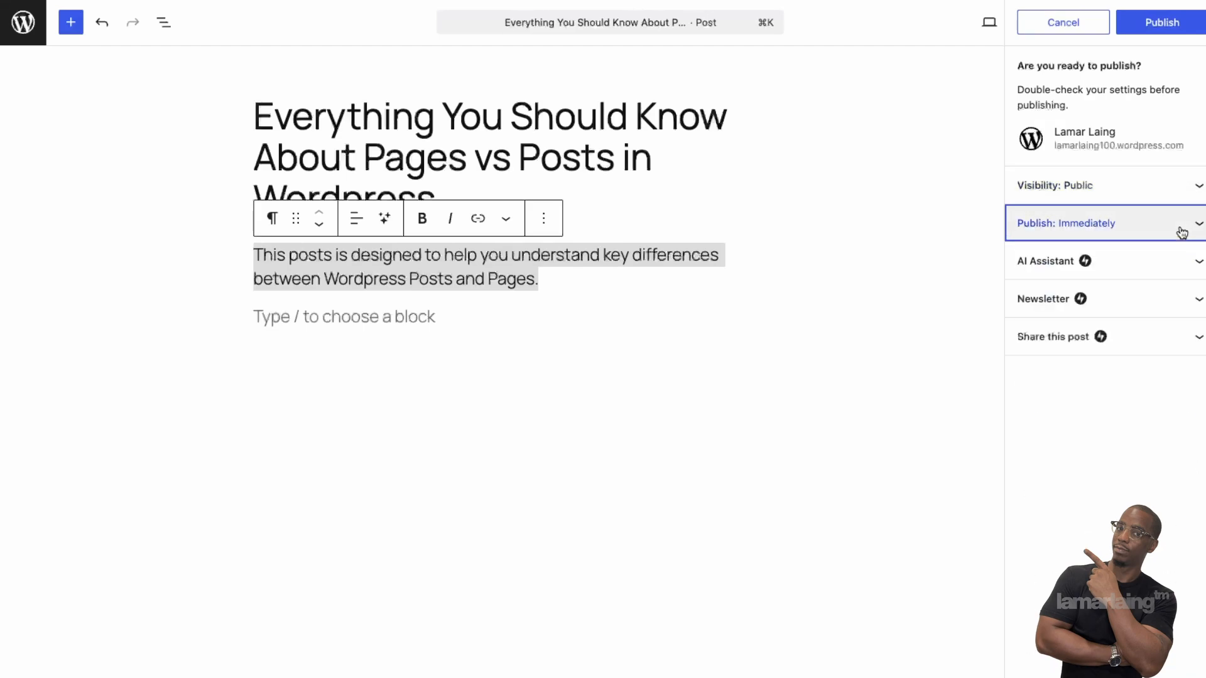
{"action": "left_click", "coordinate": [1179, 265]}
{"action": "left_click", "coordinate": [1179, 267]}
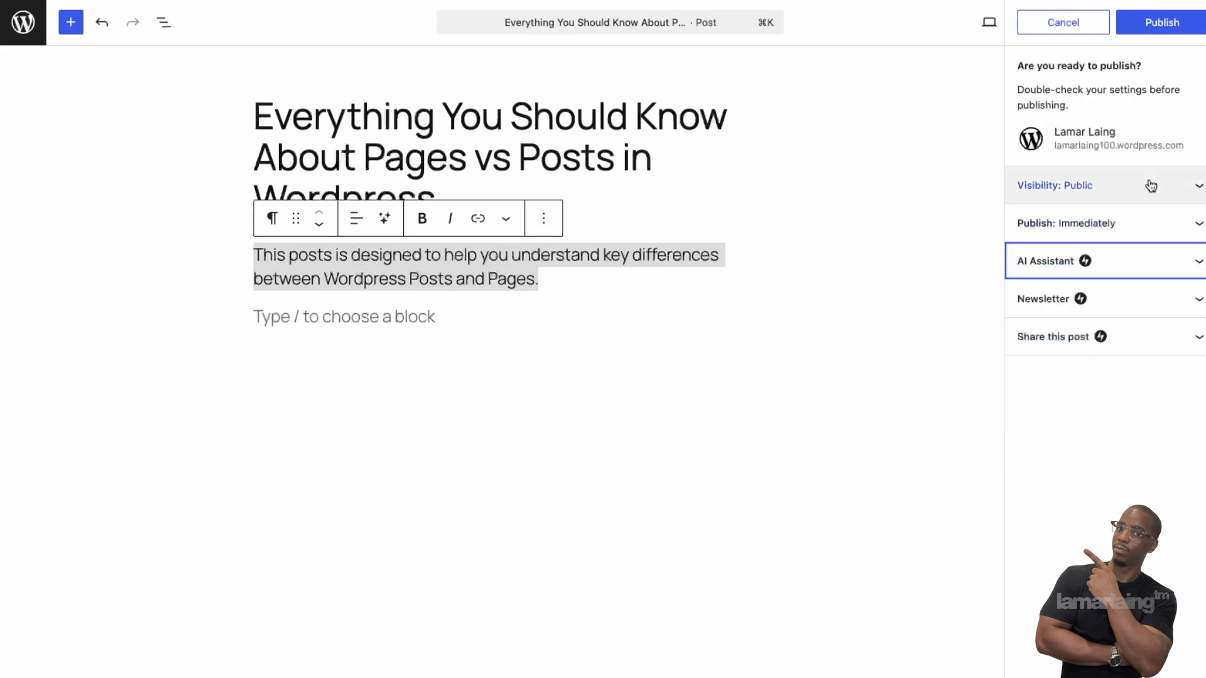
{"action": "left_click", "coordinate": [1132, 25]}
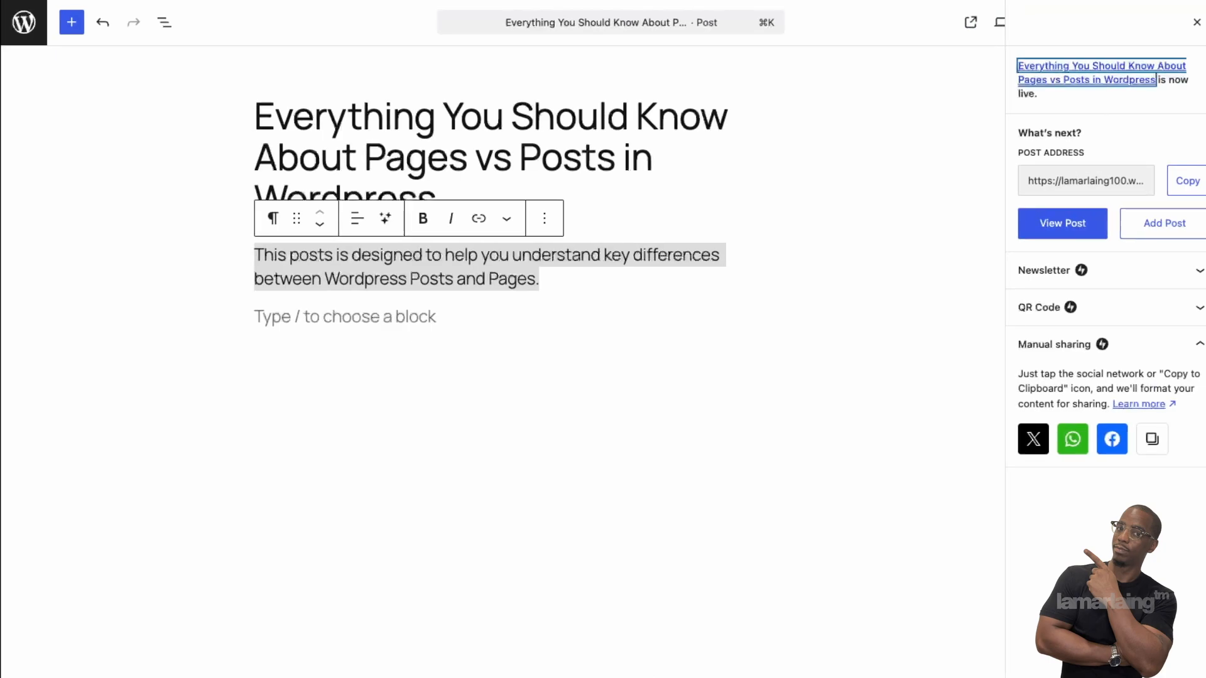
Step: View the published post, its Tutorials category archive, and the site's blog home page
{"action": "left_click", "coordinate": [1062, 223]}
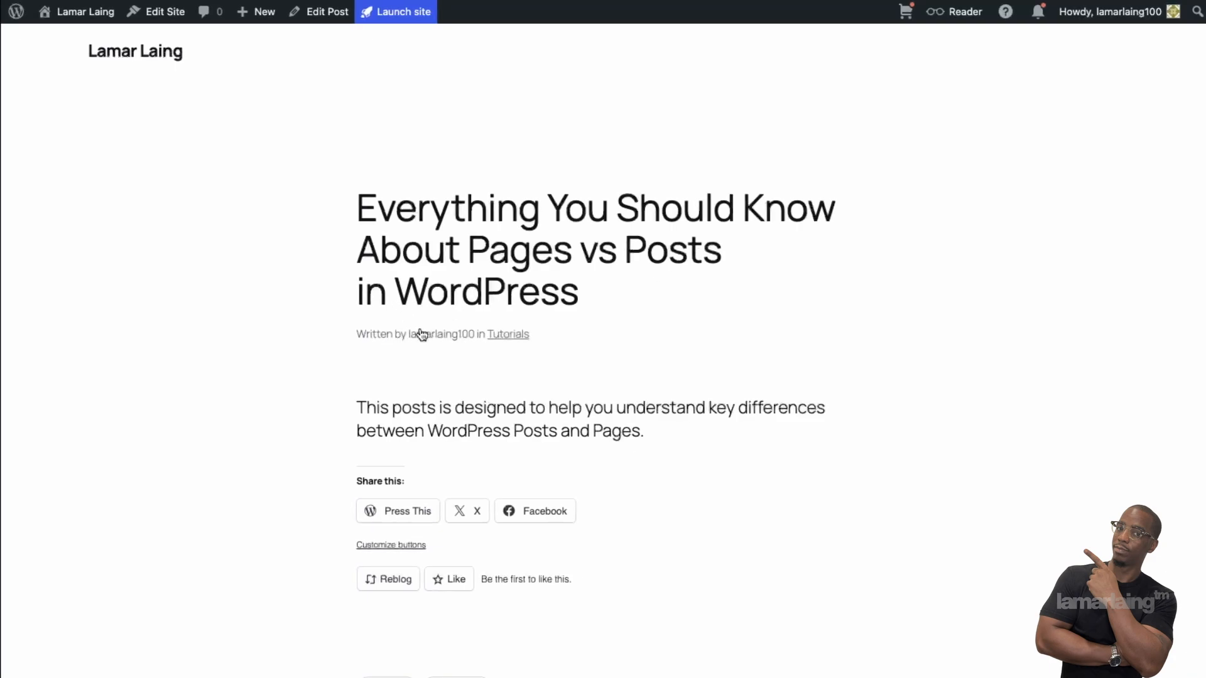
{"action": "left_click", "coordinate": [518, 342]}
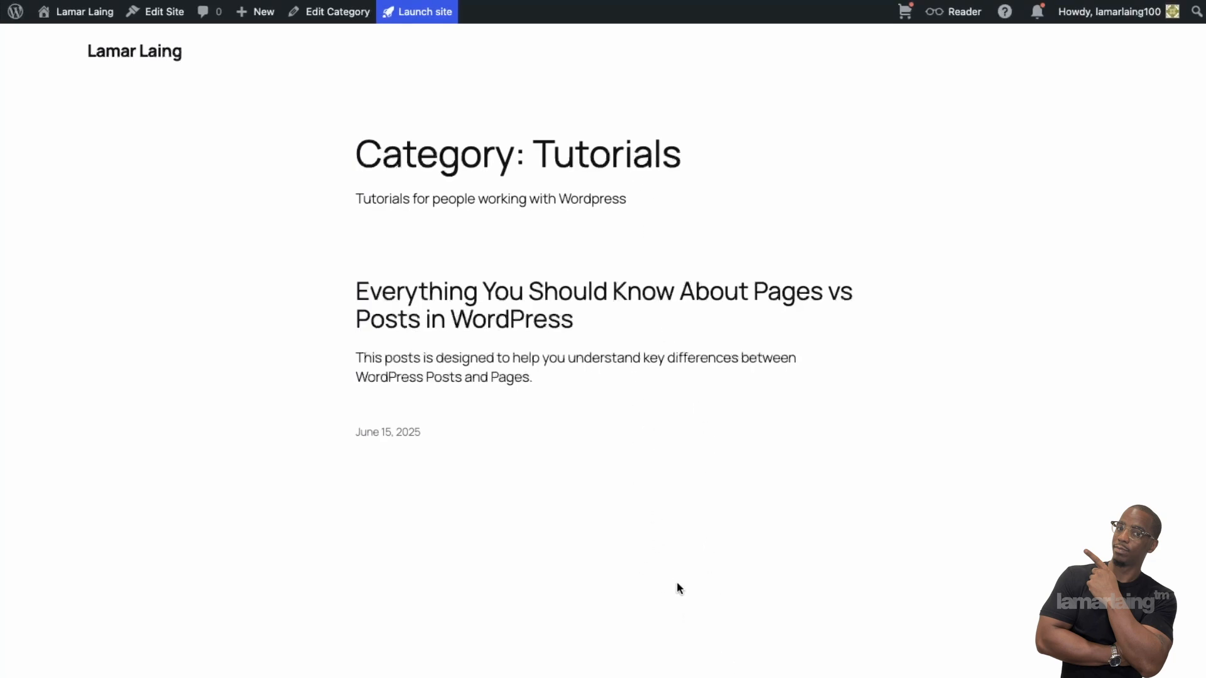
{"action": "left_click", "coordinate": [119, 54]}
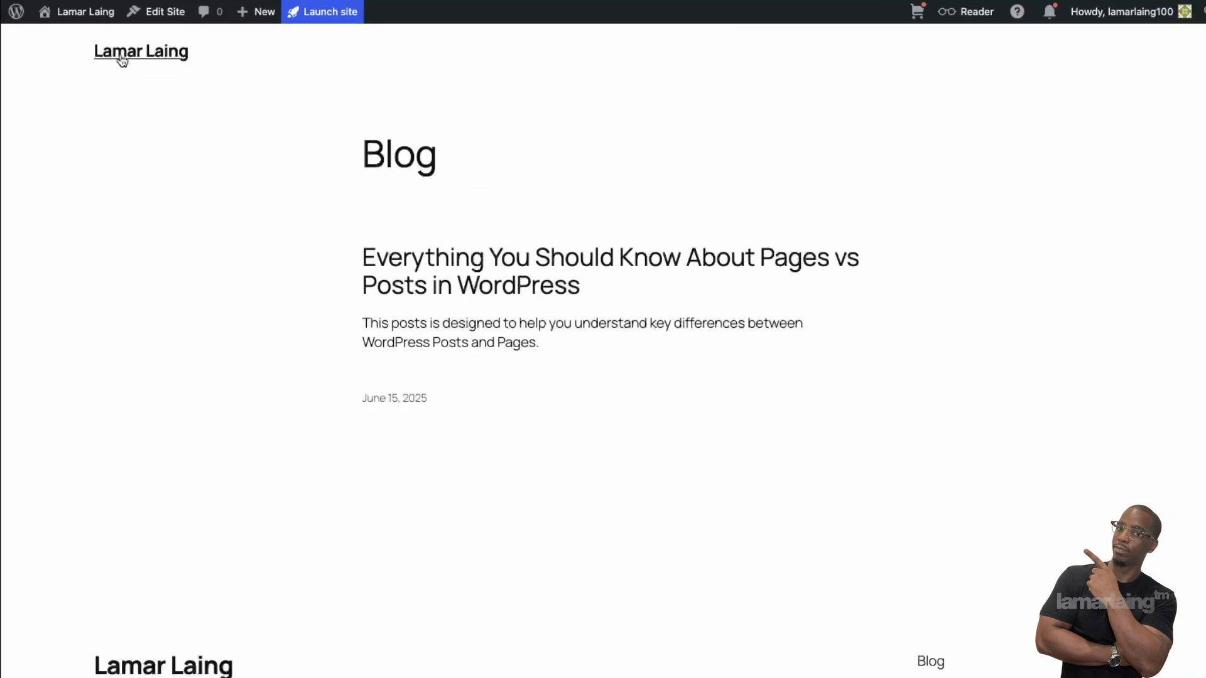
Step: Return to the site's dashboard and open the published post from the posts list for editing
{"action": "left_click", "coordinate": [19, 15]}
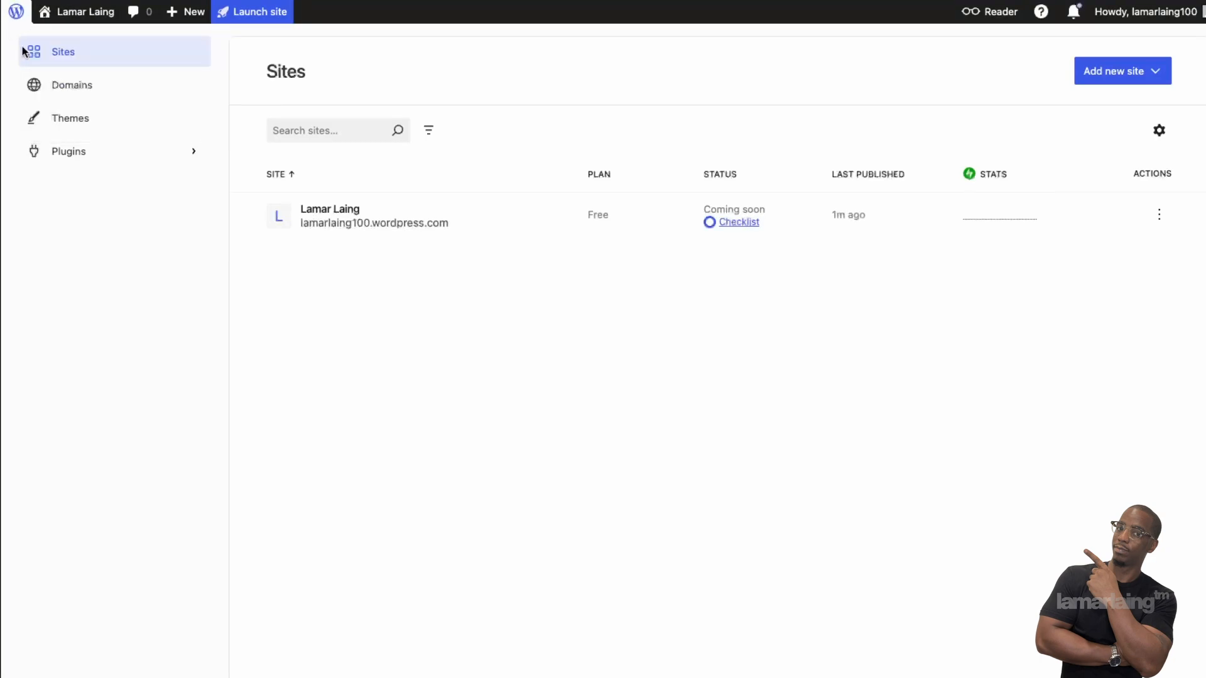
{"action": "mouse_move", "coordinate": [66, 20]}
{"action": "left_click", "coordinate": [62, 59]}
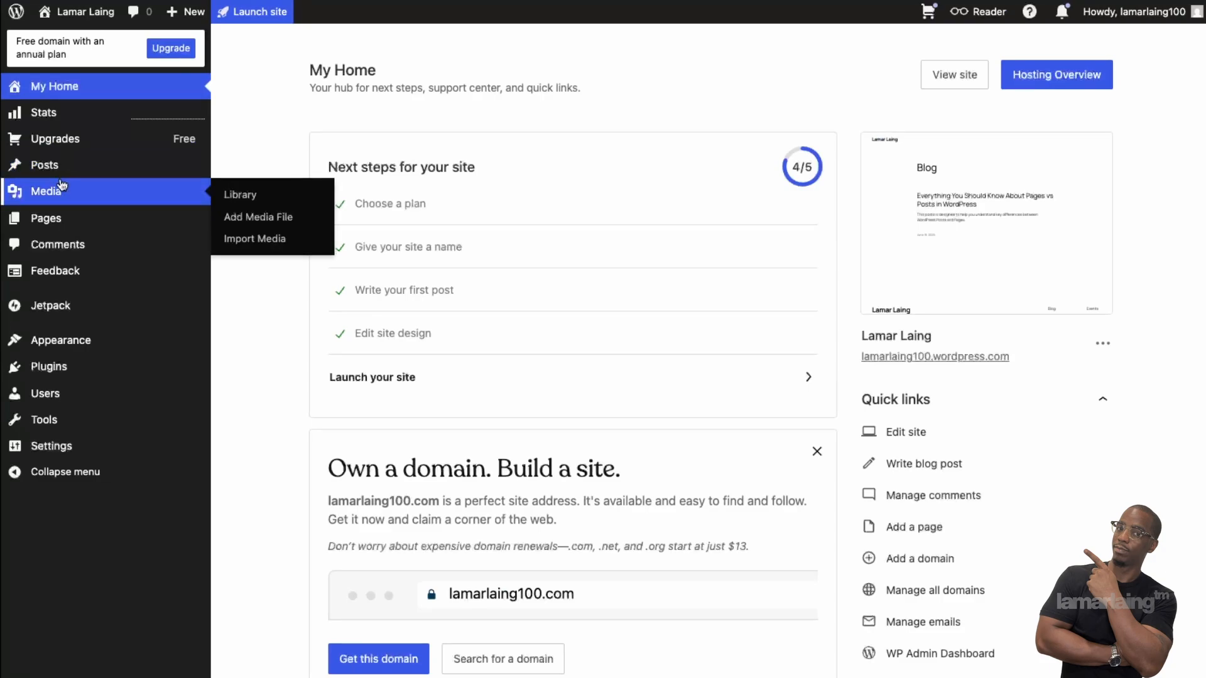
{"action": "left_click", "coordinate": [70, 167]}
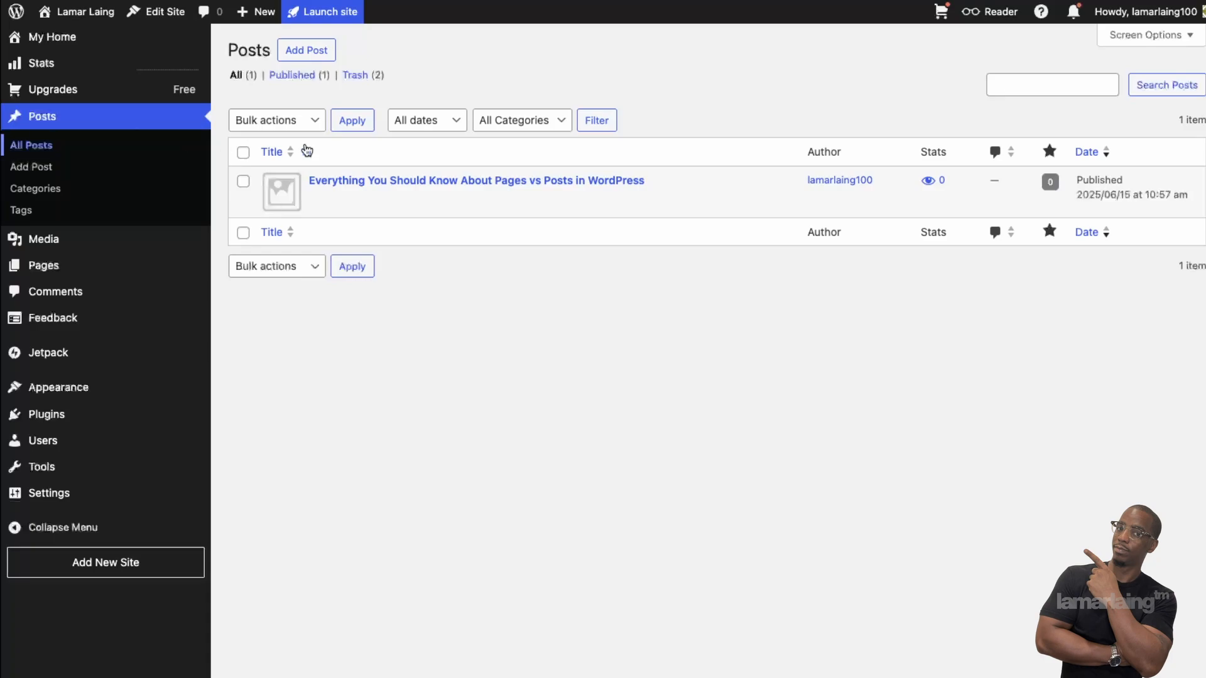
{"action": "mouse_move", "coordinate": [656, 196]}
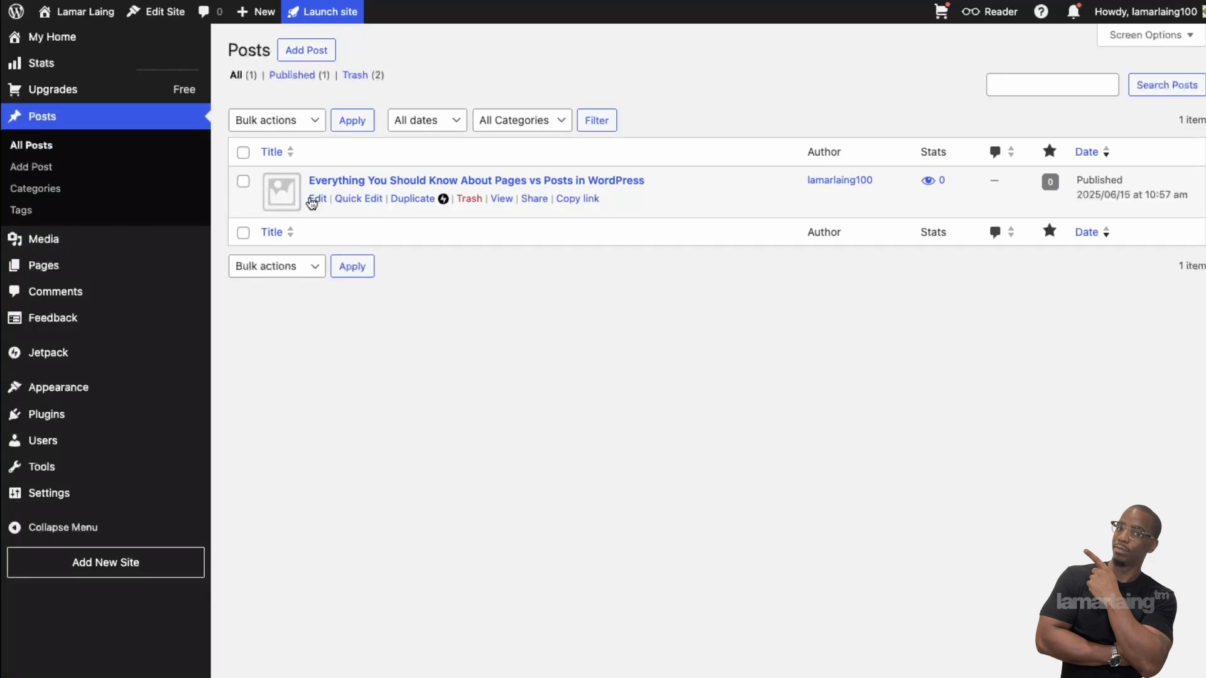
{"action": "left_click", "coordinate": [311, 199]}
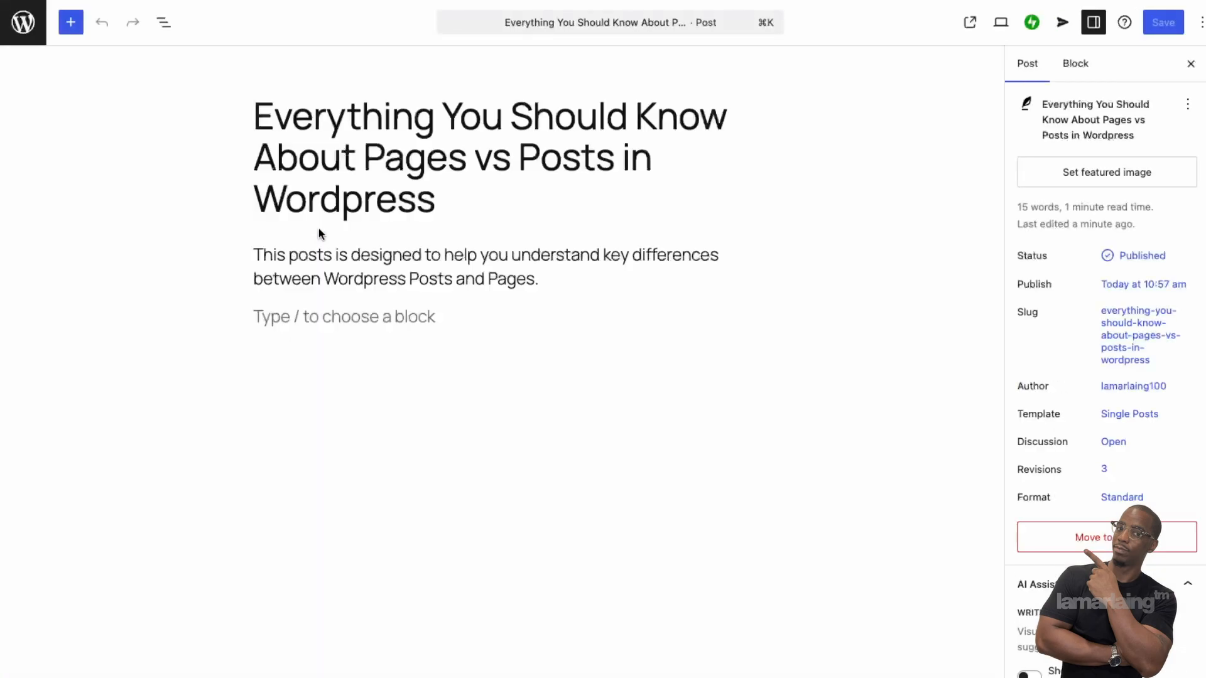
Step: Look through the published post's settings, including its status, revisions, access and excerpt
{"action": "scroll", "coordinate": [1106, 377], "scroll_direction": "down", "scroll_amount": 15}
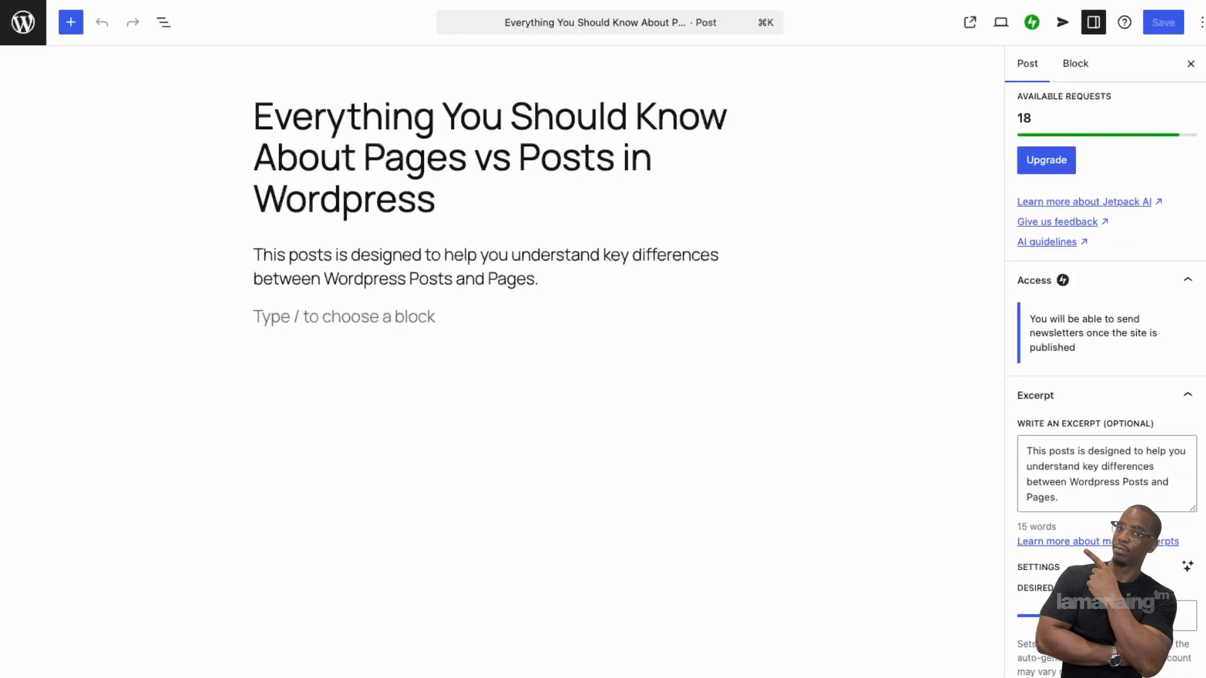
{"action": "scroll", "coordinate": [1106, 377], "scroll_direction": "up", "scroll_amount": 12}
{"action": "scroll", "coordinate": [1105, 377], "scroll_direction": "up", "scroll_amount": 2}
{"action": "scroll", "coordinate": [1105, 377], "scroll_direction": "down", "scroll_amount": 10}
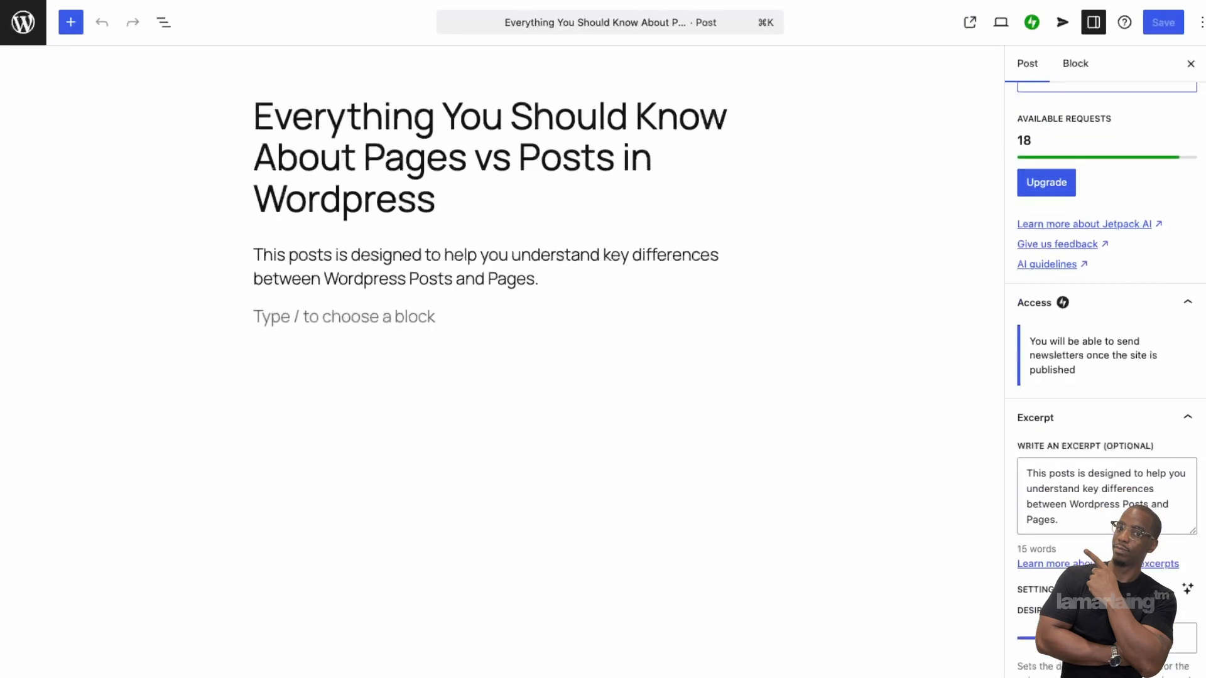
{"action": "scroll", "coordinate": [1170, 448], "scroll_direction": "up", "scroll_amount": 10}
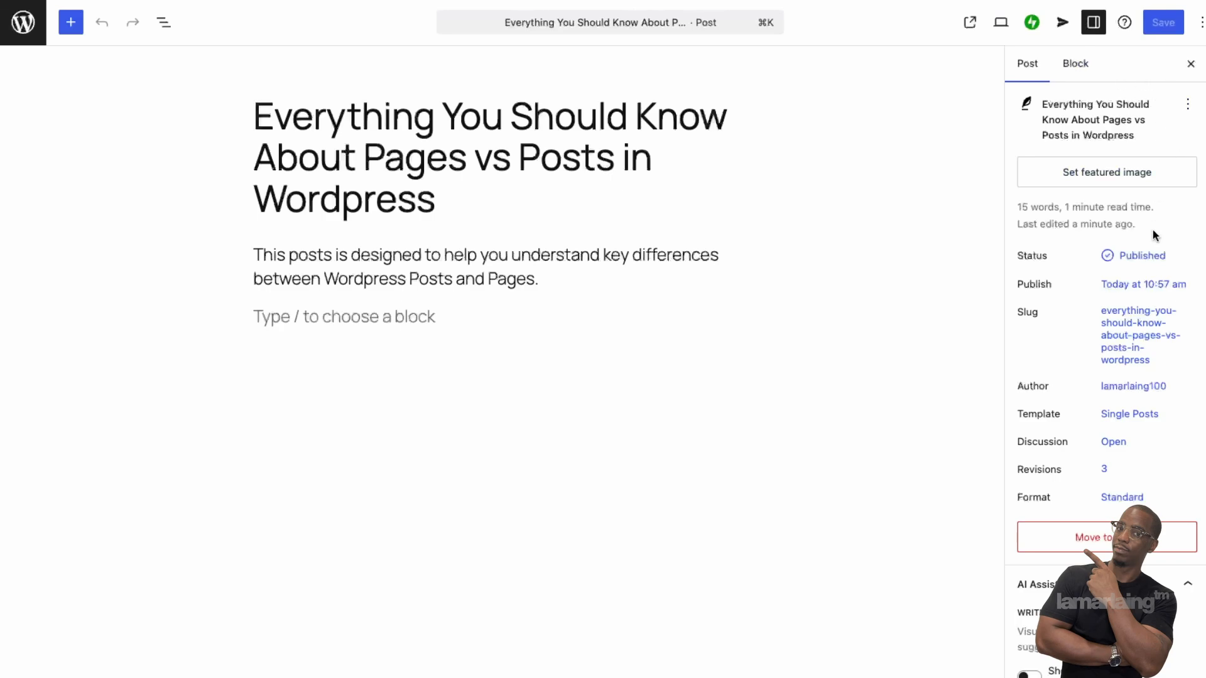
{"action": "scroll", "coordinate": [1154, 344], "scroll_direction": "down", "scroll_amount": 10}
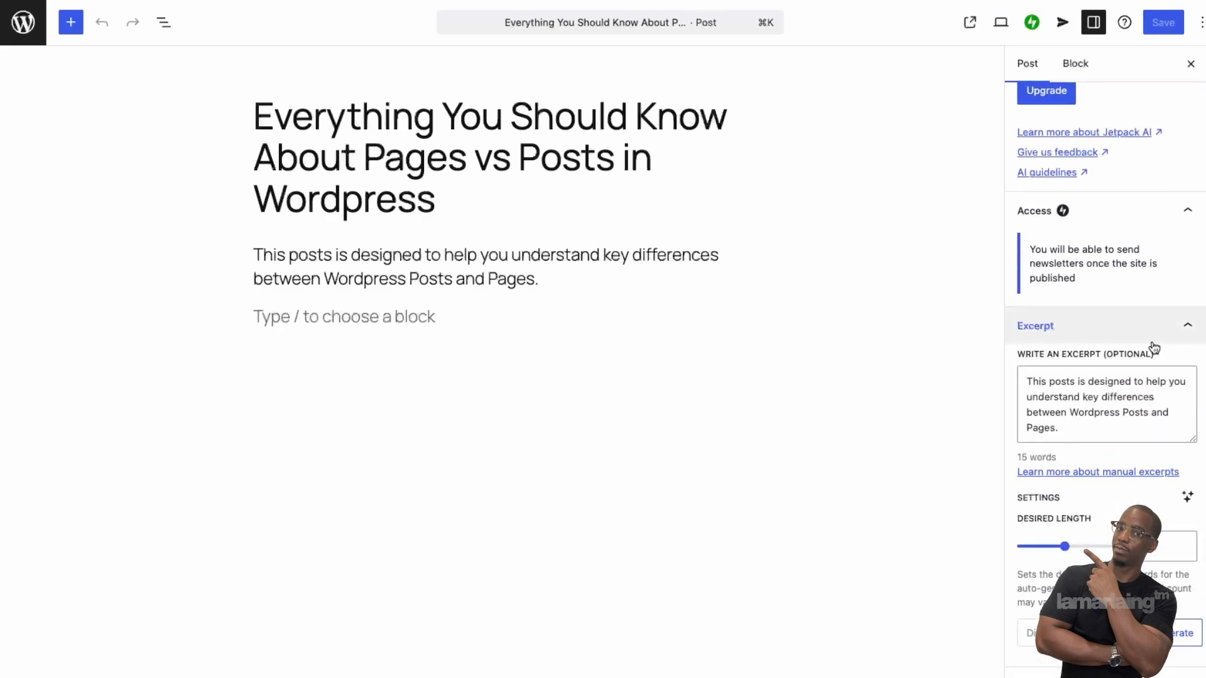
{"action": "scroll", "coordinate": [1153, 348], "scroll_direction": "up", "scroll_amount": 10}
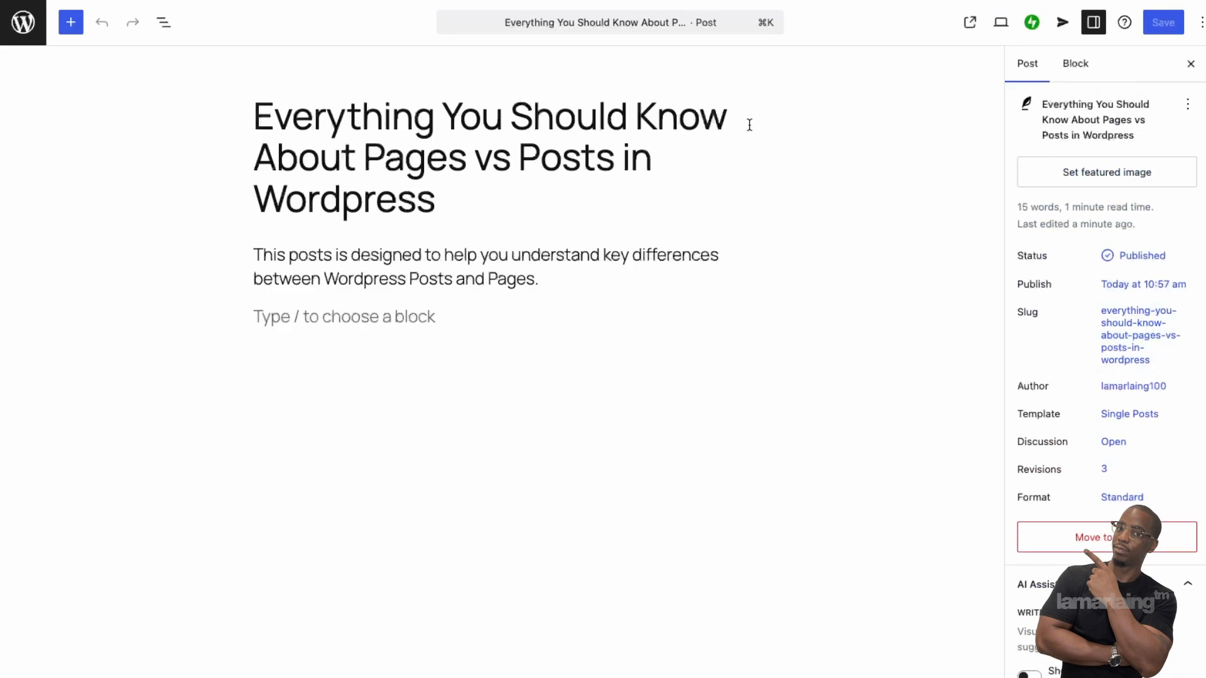
Step: Upload the image 3.png from the computer to the media library through the post's featured image options
{"action": "left_click", "coordinate": [1111, 181]}
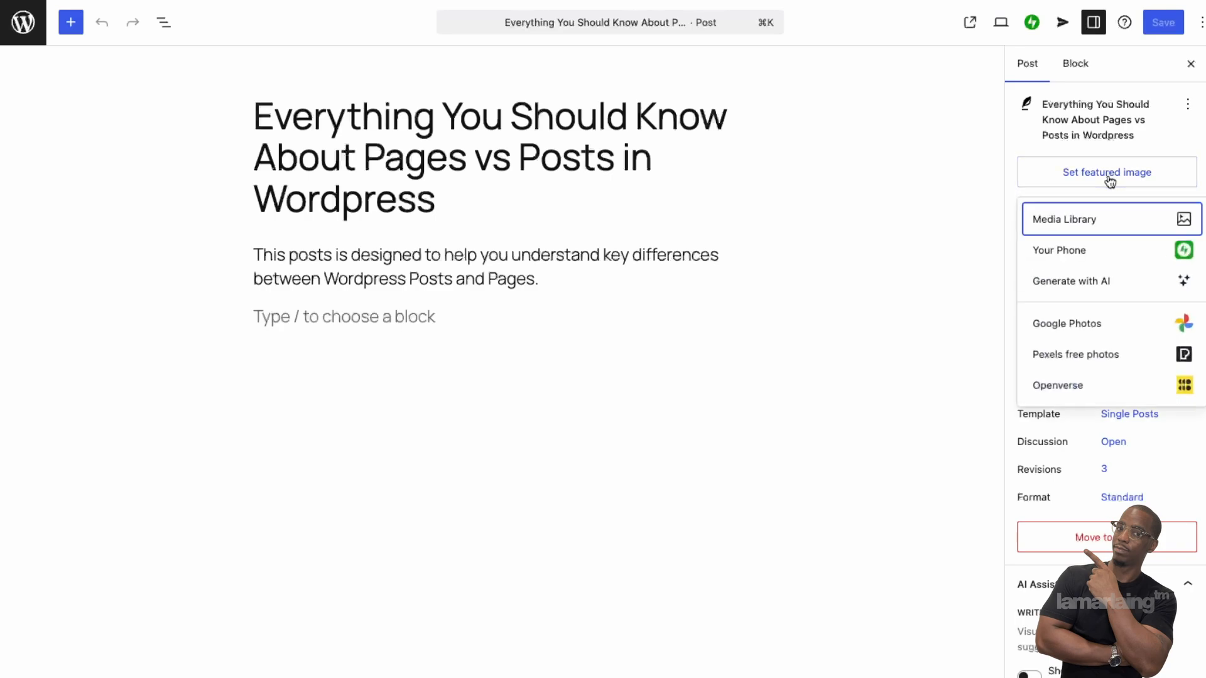
{"action": "left_click", "coordinate": [1115, 224]}
{"action": "left_click", "coordinate": [571, 408]}
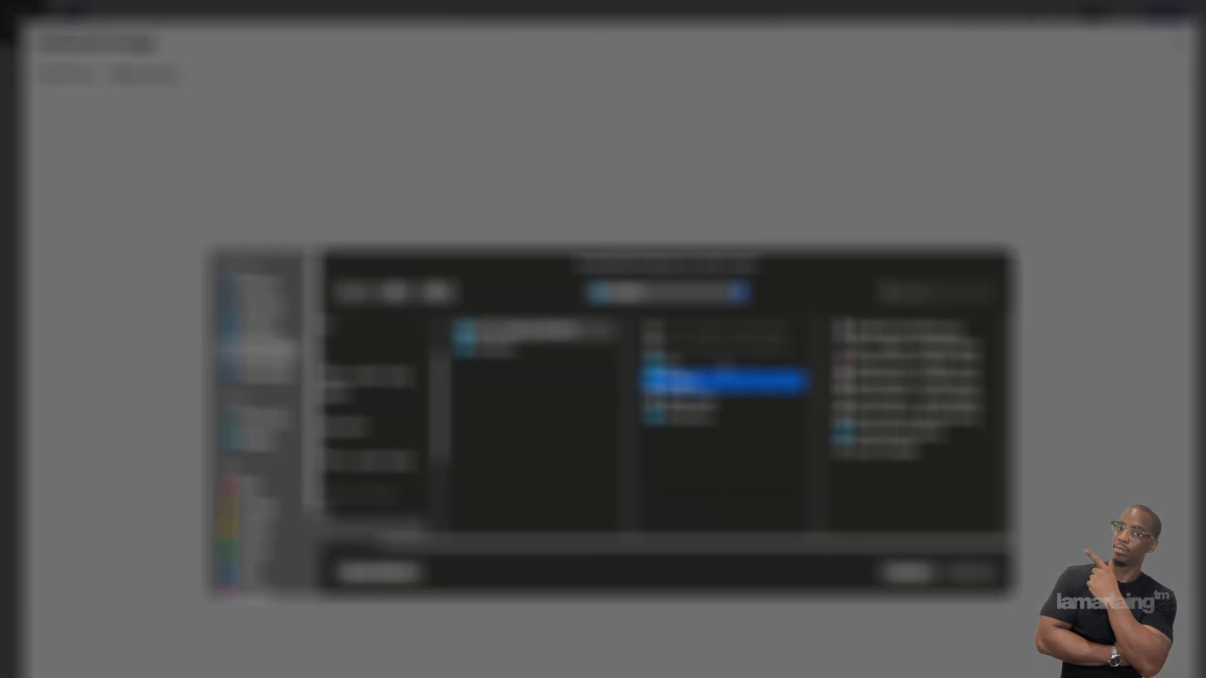
{"action": "scroll", "coordinate": [620, 368], "scroll_direction": "left", "scroll_amount": 2}
{"action": "scroll", "coordinate": [601, 379], "scroll_direction": "right", "scroll_amount": 2}
{"action": "scroll", "coordinate": [628, 389], "scroll_direction": "left", "scroll_amount": 2}
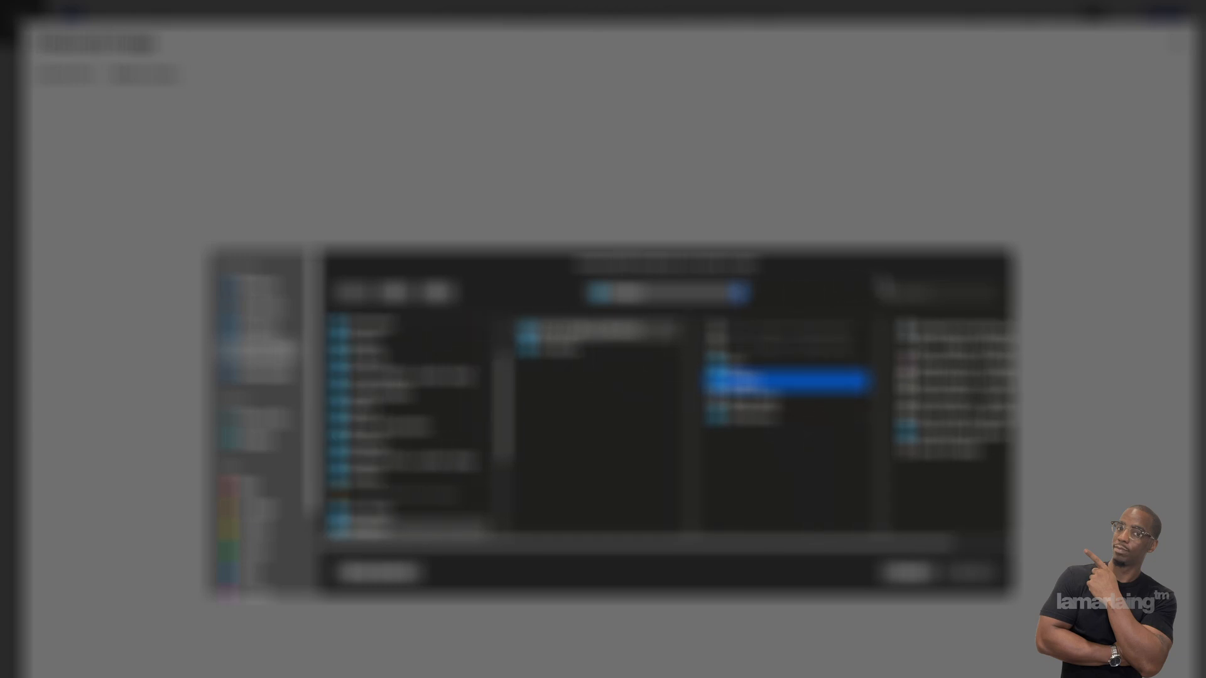
{"action": "scroll", "coordinate": [411, 482], "scroll_direction": "down", "scroll_amount": 2}
{"action": "scroll", "coordinate": [411, 440], "scroll_direction": "down", "scroll_amount": 5}
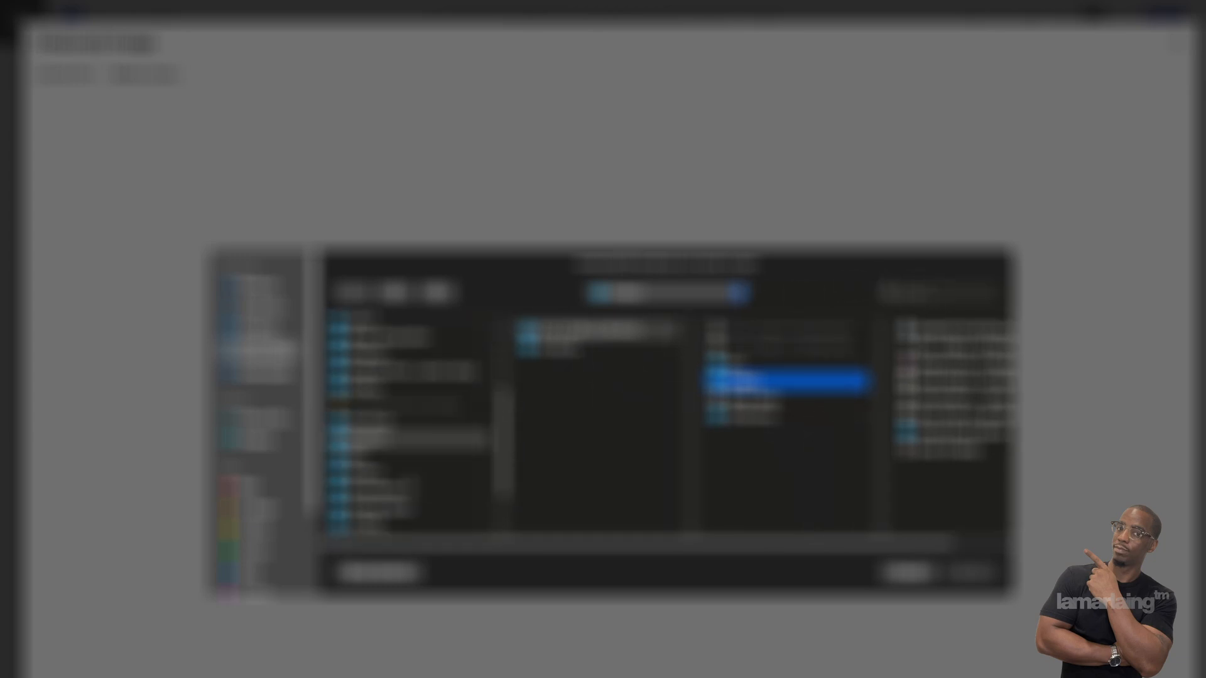
{"action": "scroll", "coordinate": [411, 440], "scroll_direction": "down", "scroll_amount": 3}
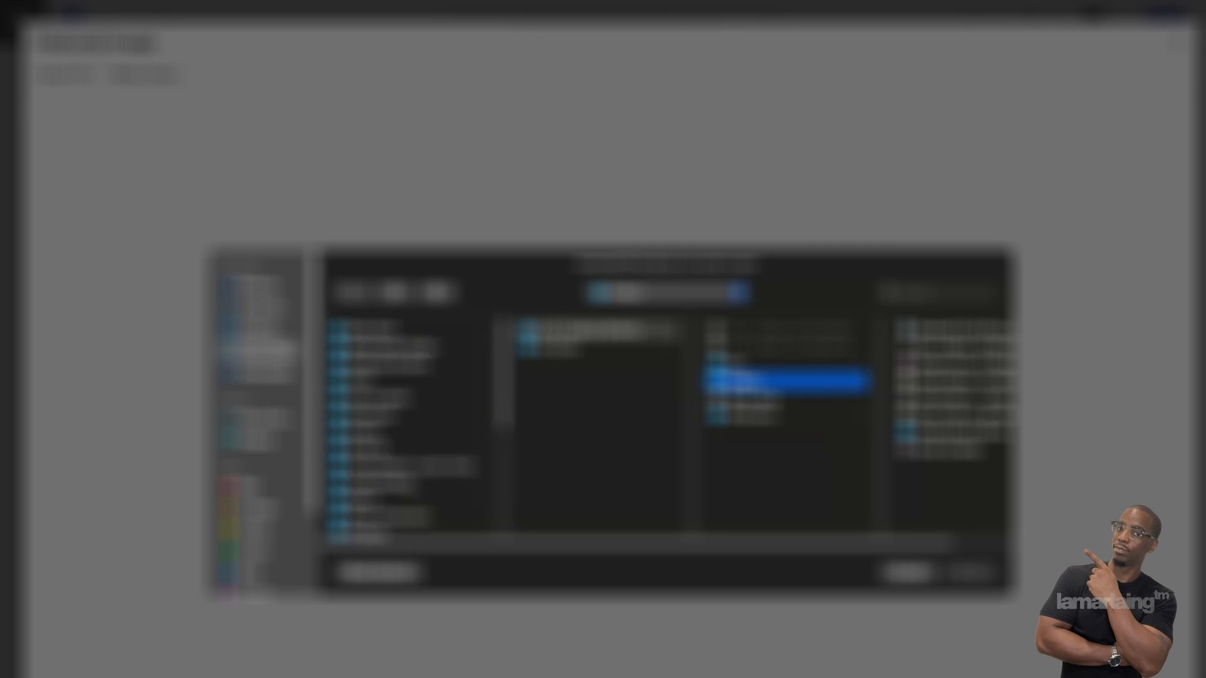
{"action": "left_click", "coordinate": [390, 381]}
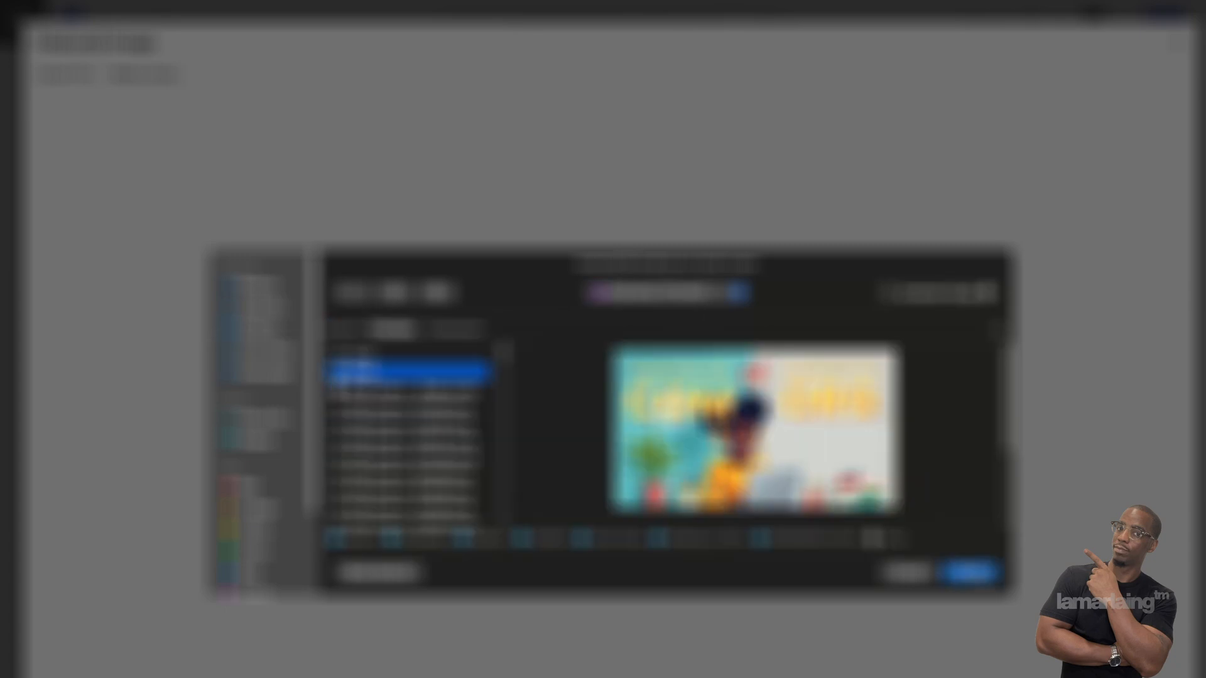
{"action": "double_click", "coordinate": [363, 373]}
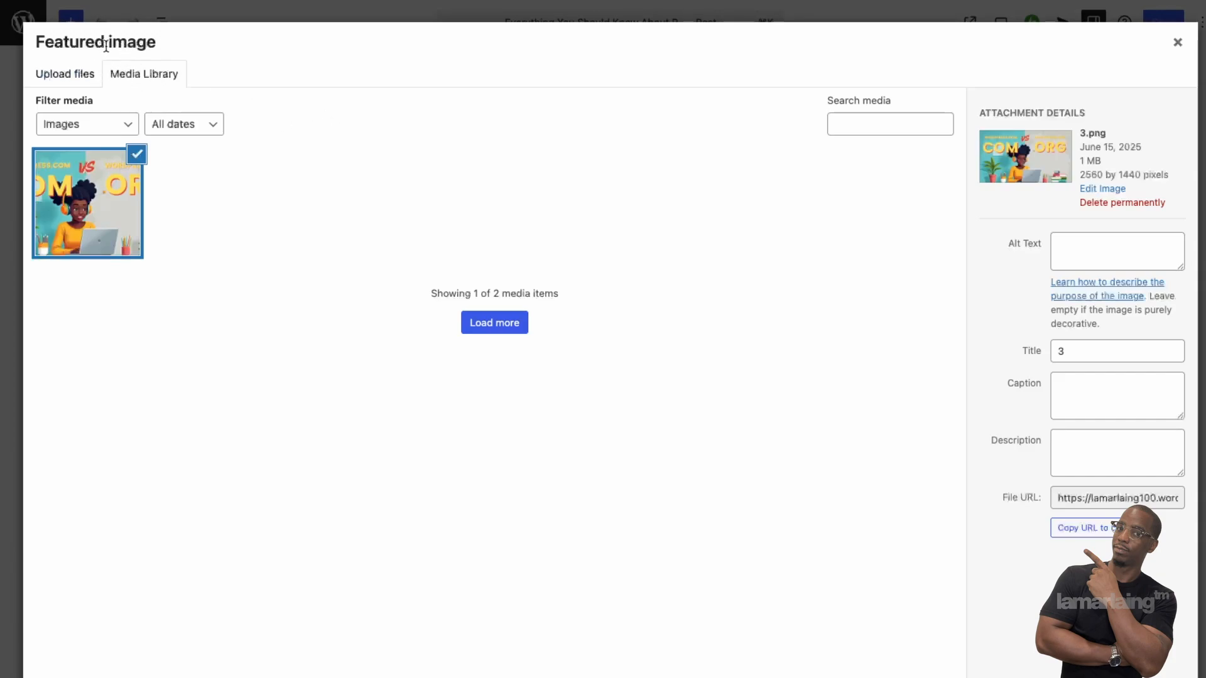
Step: Examine the file upload area and the attachment details of 3.png, and close the featured image dialog without assigning the image
{"action": "left_click", "coordinate": [65, 74]}
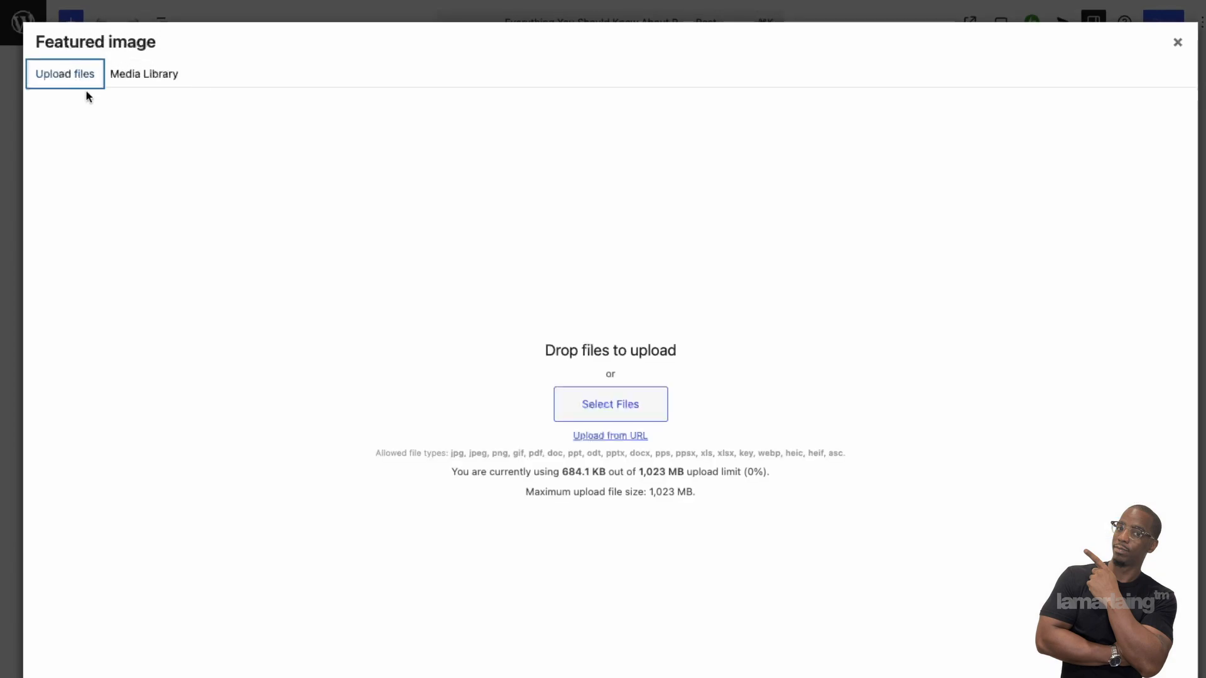
{"action": "left_click", "coordinate": [153, 80]}
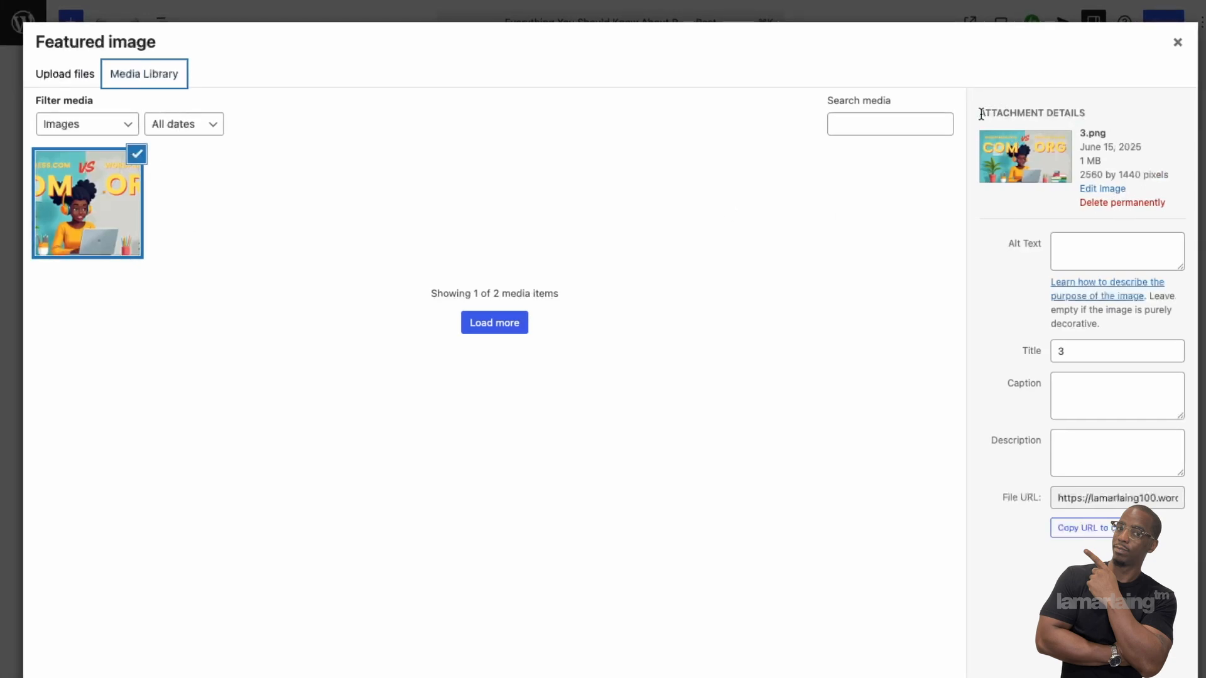
{"action": "left_click", "coordinate": [1099, 258]}
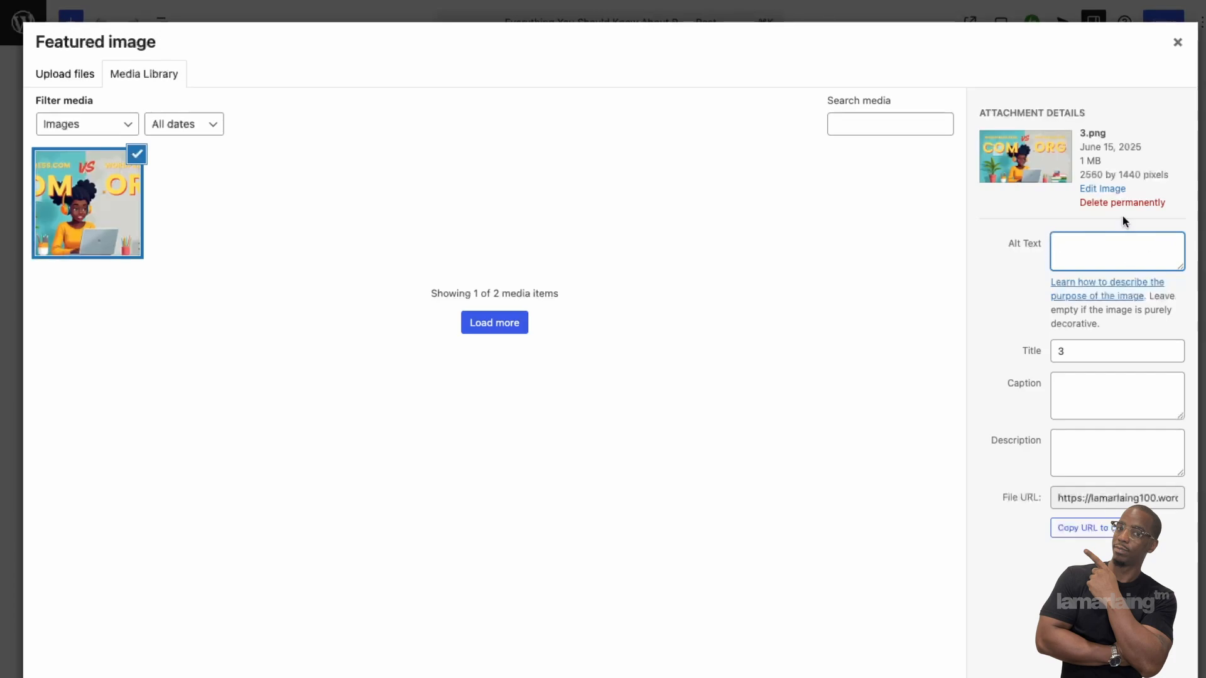
{"action": "left_click", "coordinate": [1177, 42]}
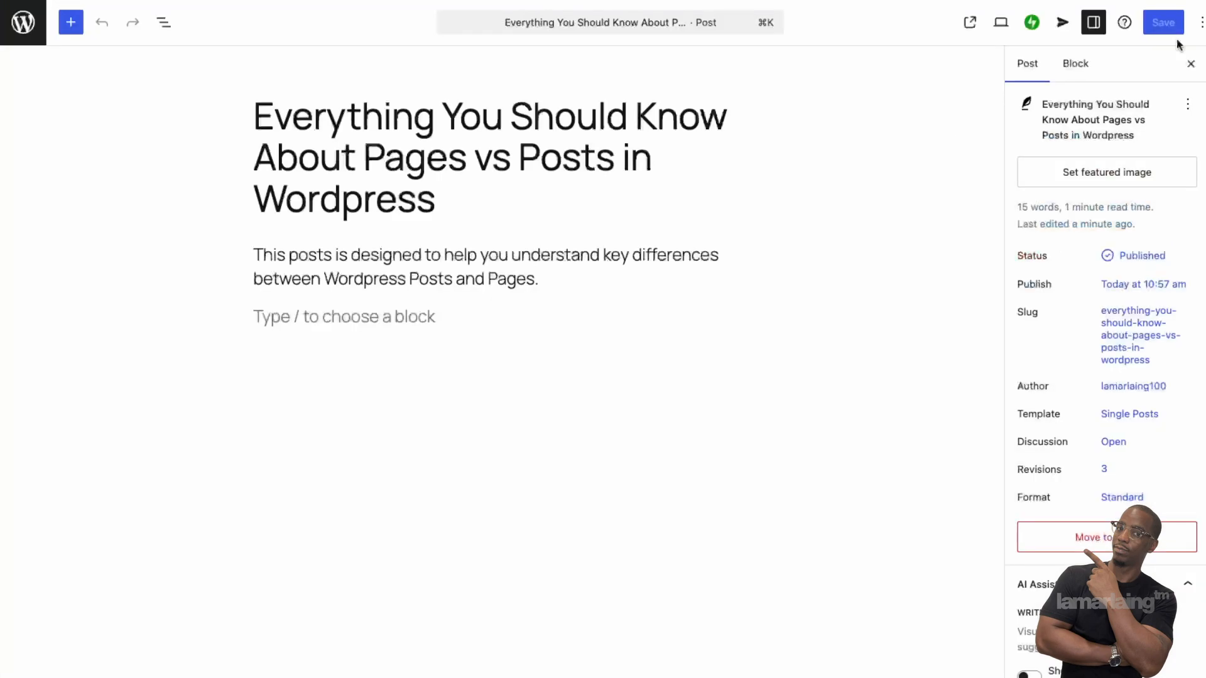
Step: Copy the post's full title from the editor
{"action": "left_click_drag", "start_coordinate": [470, 204], "coordinate": [253, 126]}
{"action": "left_click", "coordinate": [255, 127]}
{"action": "left_click", "coordinate": [271, 134]}
{"action": "triple_click", "coordinate": [259, 122]}
{"action": "key", "text": "ctrl+c"}
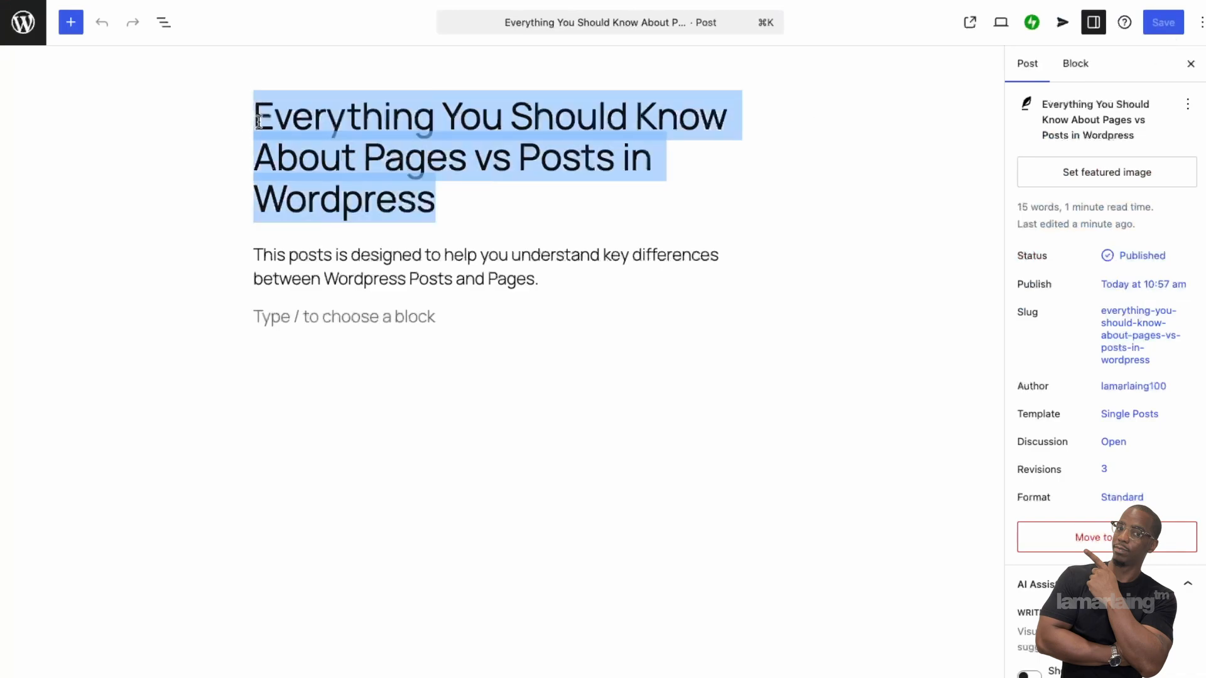
Step: Set 3.png from the media library as the post's featured image with the copied title as alt text, and save the post
{"action": "left_click", "coordinate": [1099, 182]}
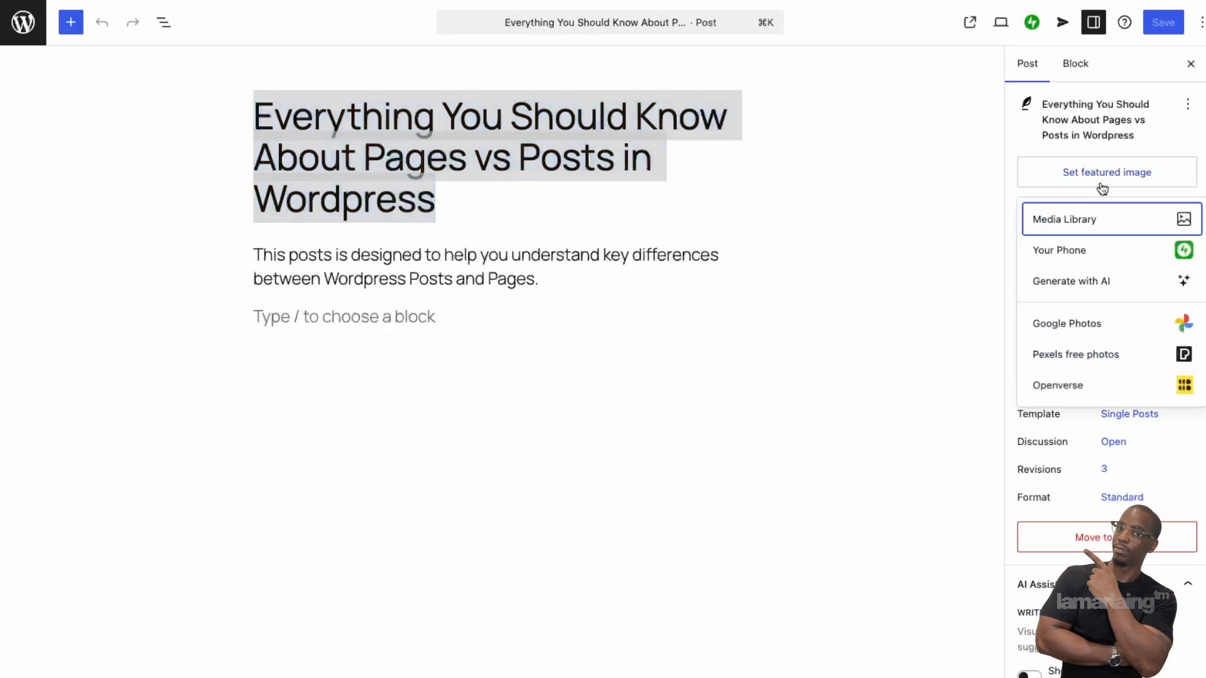
{"action": "left_click", "coordinate": [1099, 217]}
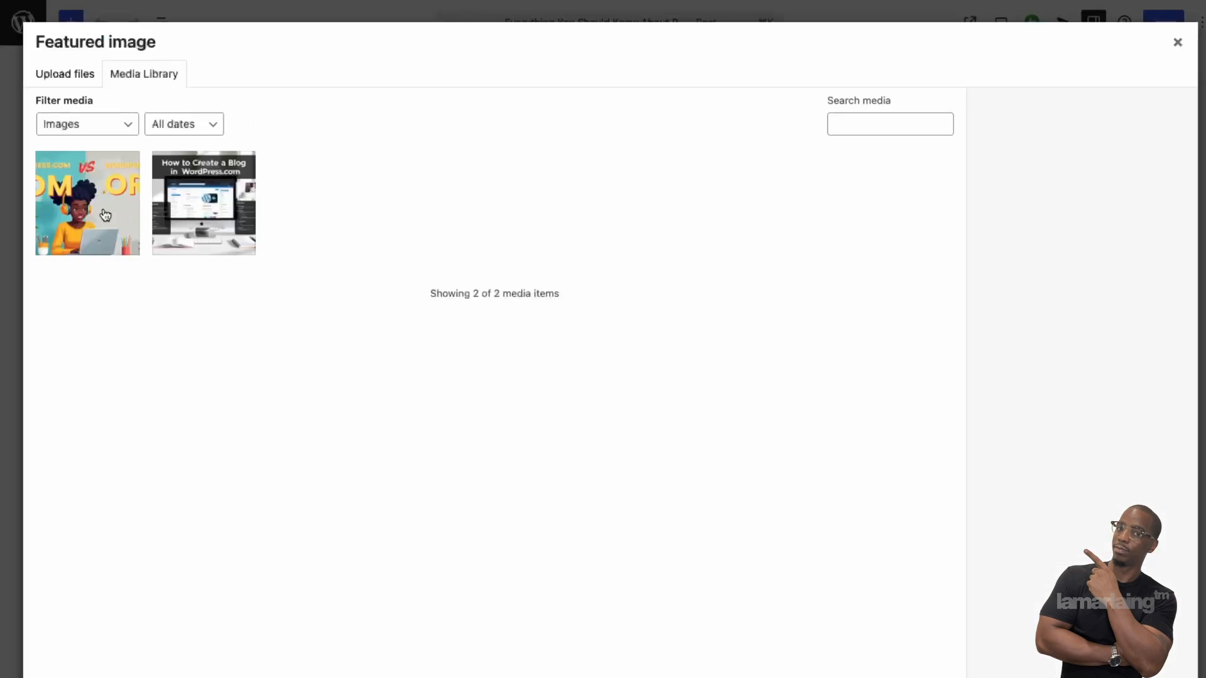
{"action": "left_click", "coordinate": [104, 215]}
{"action": "left_click", "coordinate": [1078, 252]}
{"action": "key", "text": "ctrl+v"}
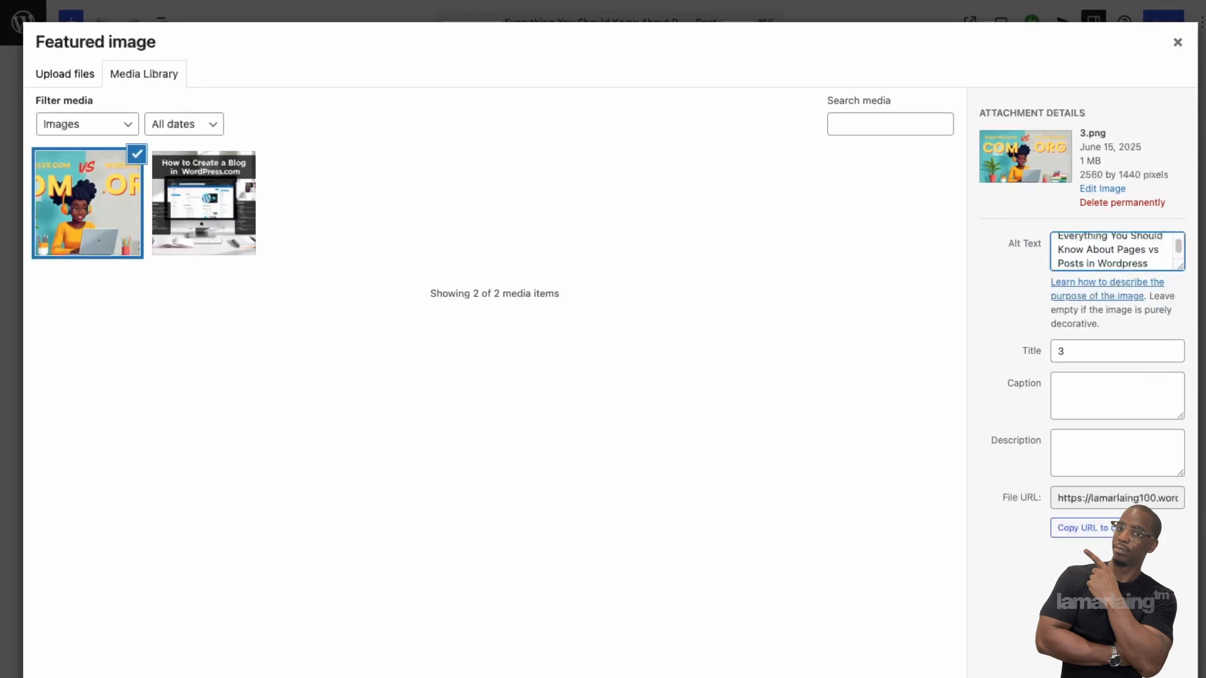
{"action": "left_click", "coordinate": [1138, 676]}
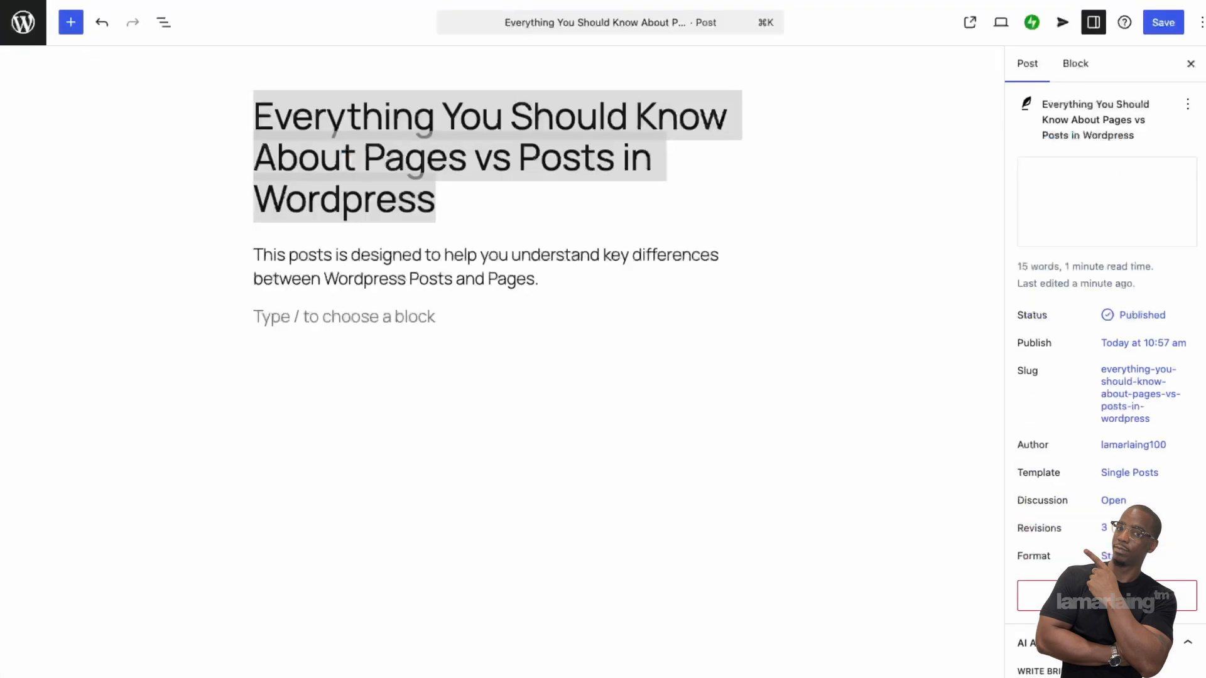
{"action": "mouse_move", "coordinate": [1115, 182]}
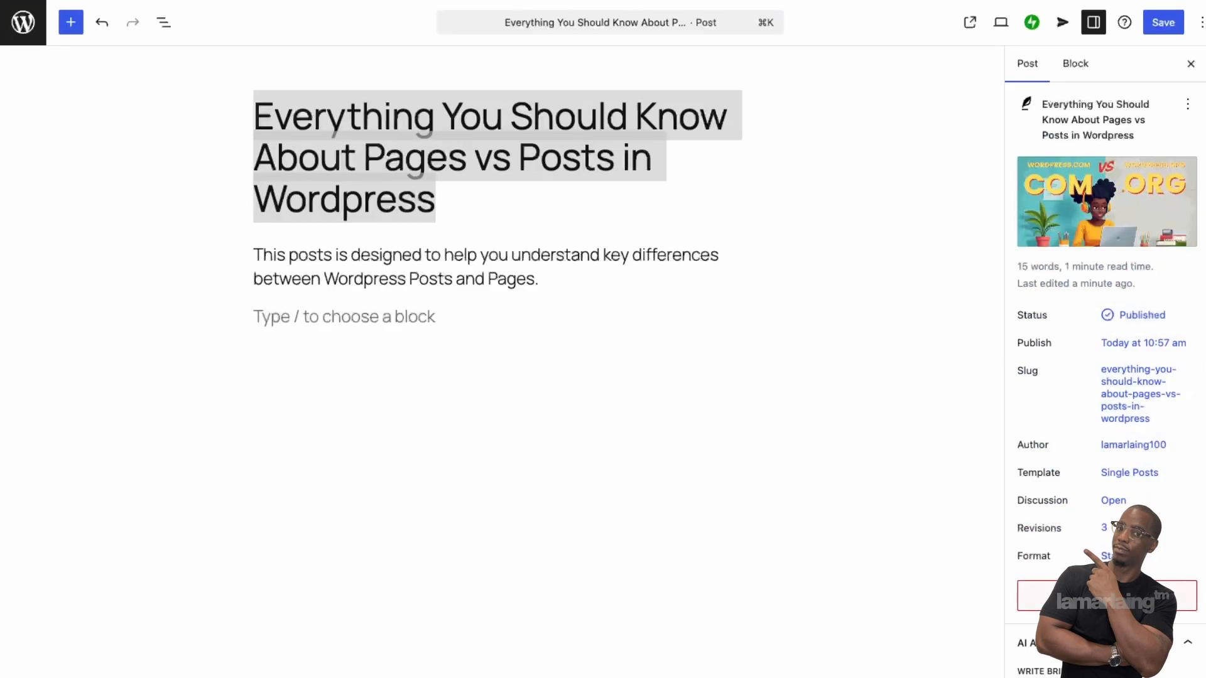
{"action": "left_click", "coordinate": [1163, 22]}
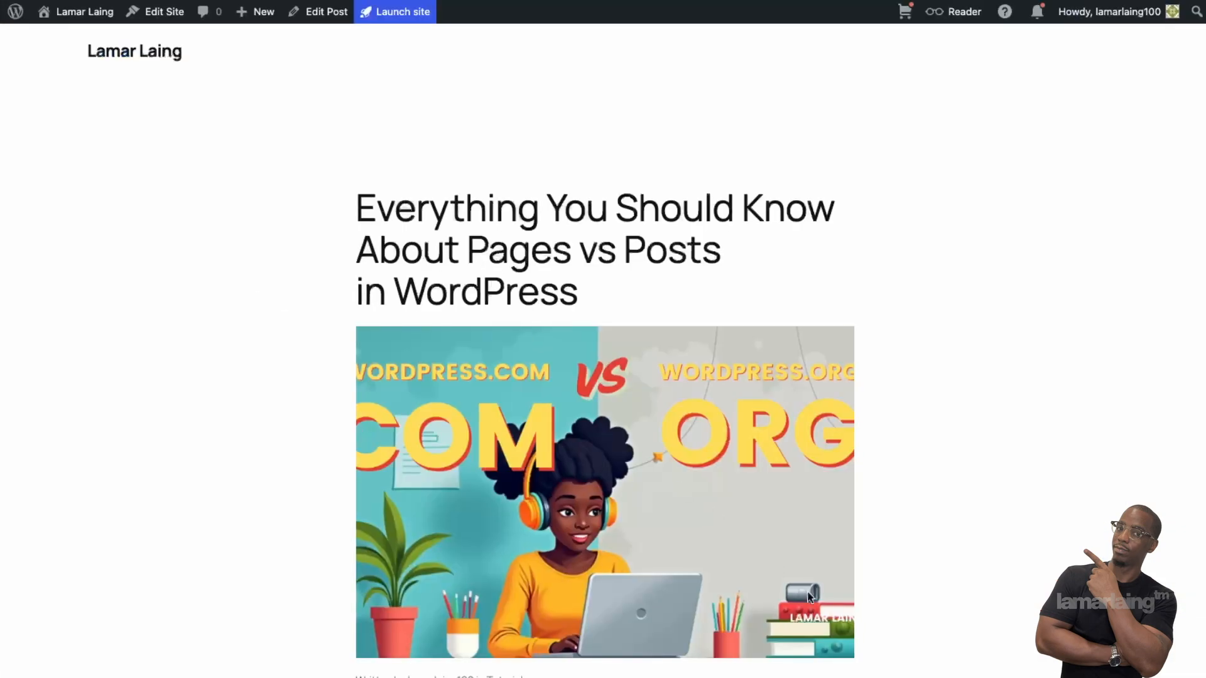
Step: Examine the published post with its featured image on the live site and open the blog's home page
{"action": "scroll", "coordinate": [879, 636], "scroll_direction": "down", "scroll_amount": 5}
{"action": "scroll", "coordinate": [878, 636], "scroll_direction": "up", "scroll_amount": 5}
{"action": "scroll", "coordinate": [879, 622], "scroll_direction": "down", "scroll_amount": 10}
{"action": "scroll", "coordinate": [883, 603], "scroll_direction": "up", "scroll_amount": 8}
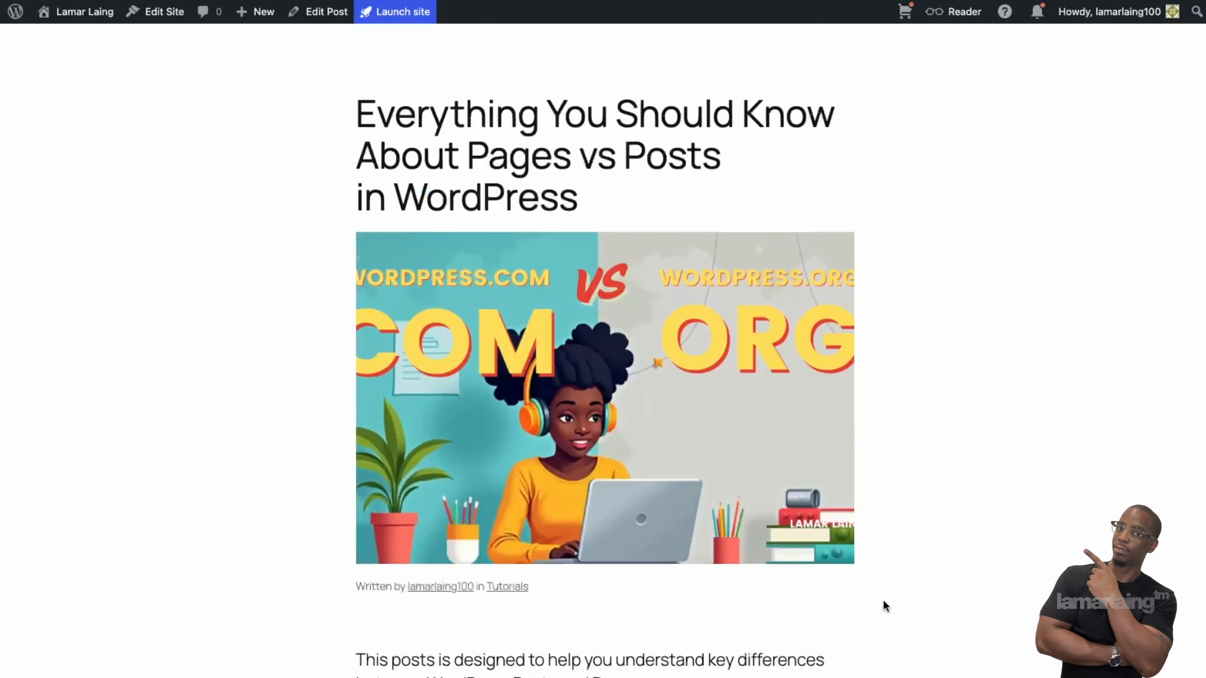
{"action": "scroll", "coordinate": [883, 609], "scroll_direction": "up", "scroll_amount": 2}
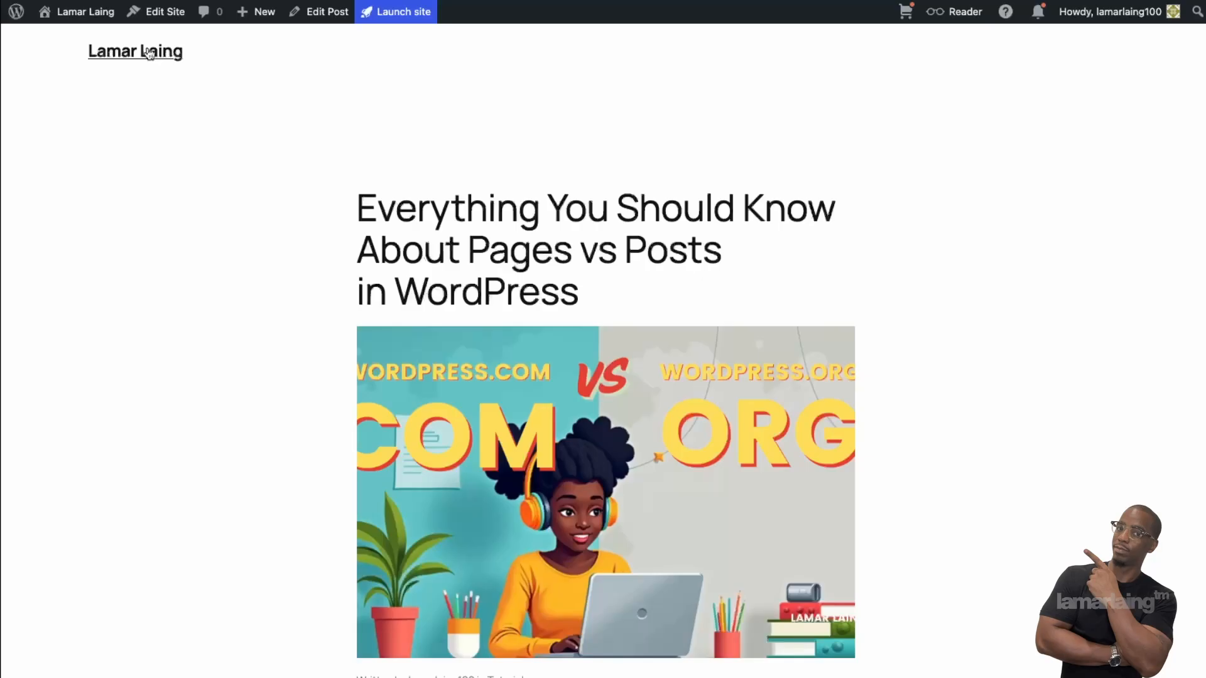
{"action": "left_click", "coordinate": [149, 53]}
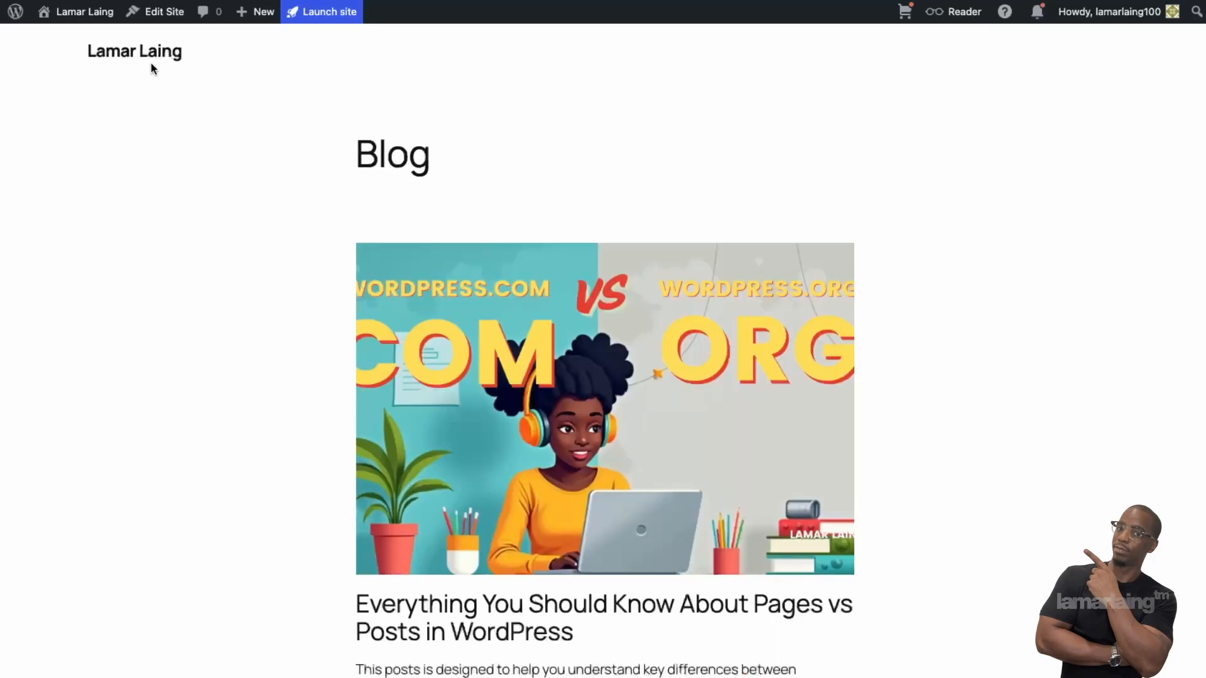
Step: Return to the site's dashboard and add a new page from the pages list
{"action": "mouse_move", "coordinate": [72, 11]}
{"action": "left_click", "coordinate": [60, 37]}
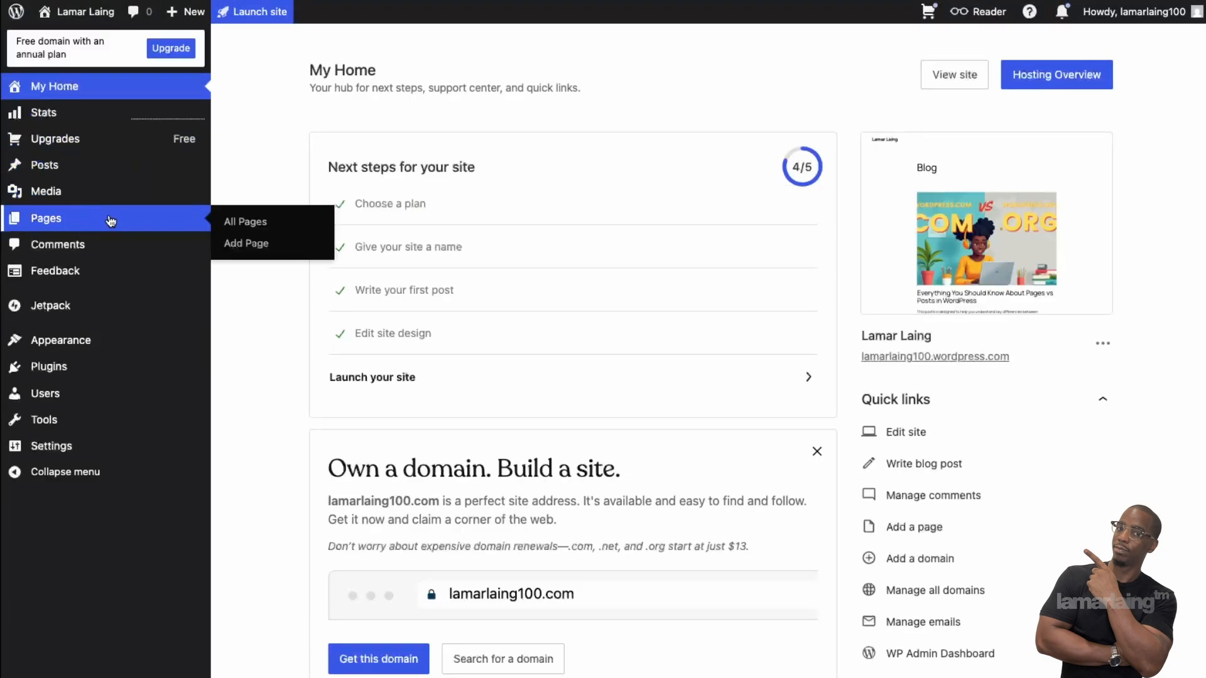
{"action": "left_click", "coordinate": [110, 221]}
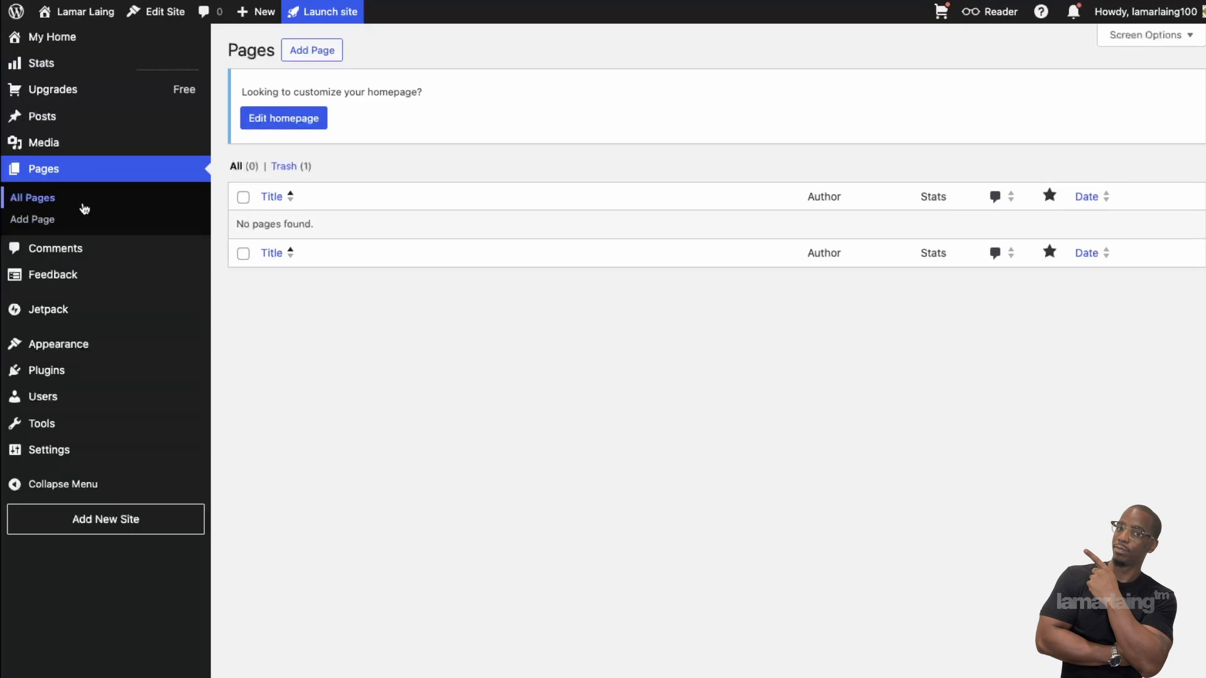
{"action": "left_click", "coordinate": [324, 53]}
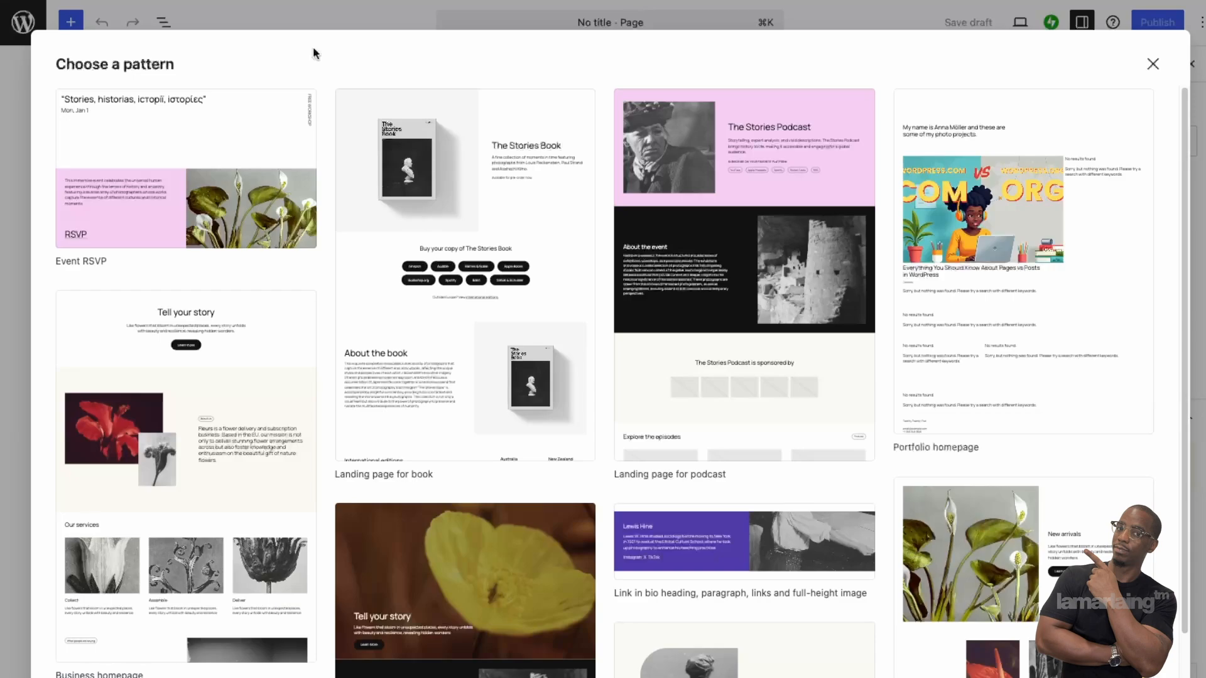
Step: Browse the page patterns, close the chooser to keep a blank page, and title the page Home
{"action": "scroll", "coordinate": [533, 592], "scroll_direction": "down", "scroll_amount": 6}
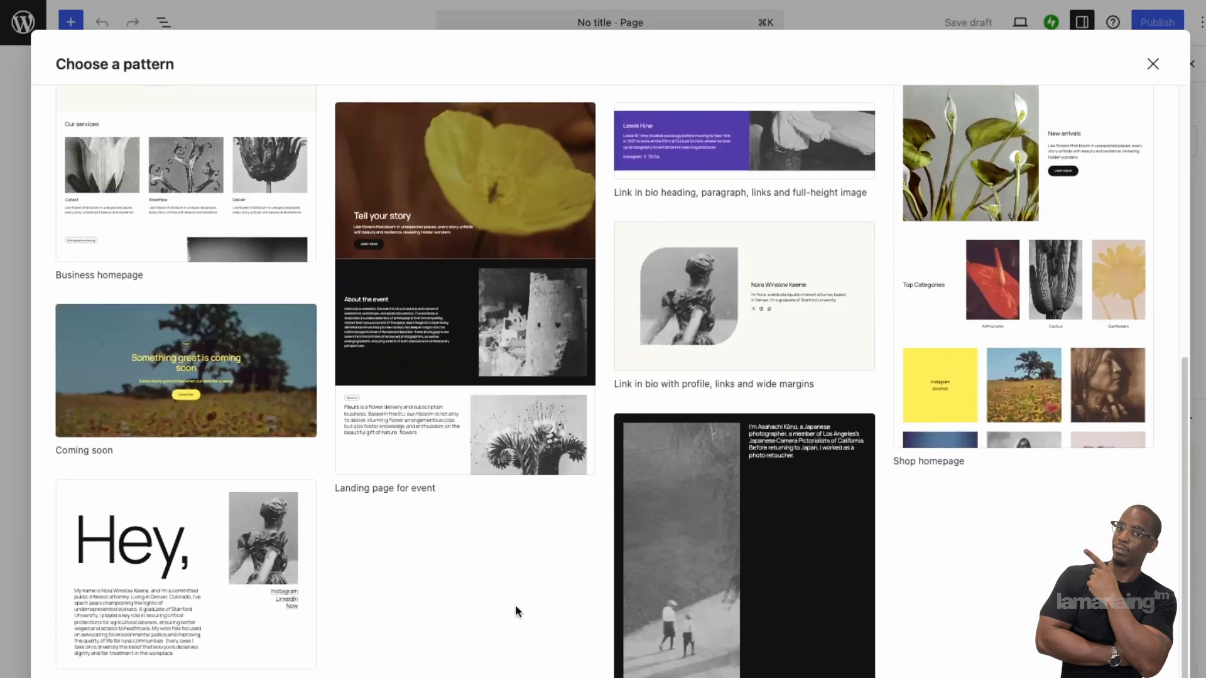
{"action": "scroll", "coordinate": [514, 608], "scroll_direction": "up", "scroll_amount": 6}
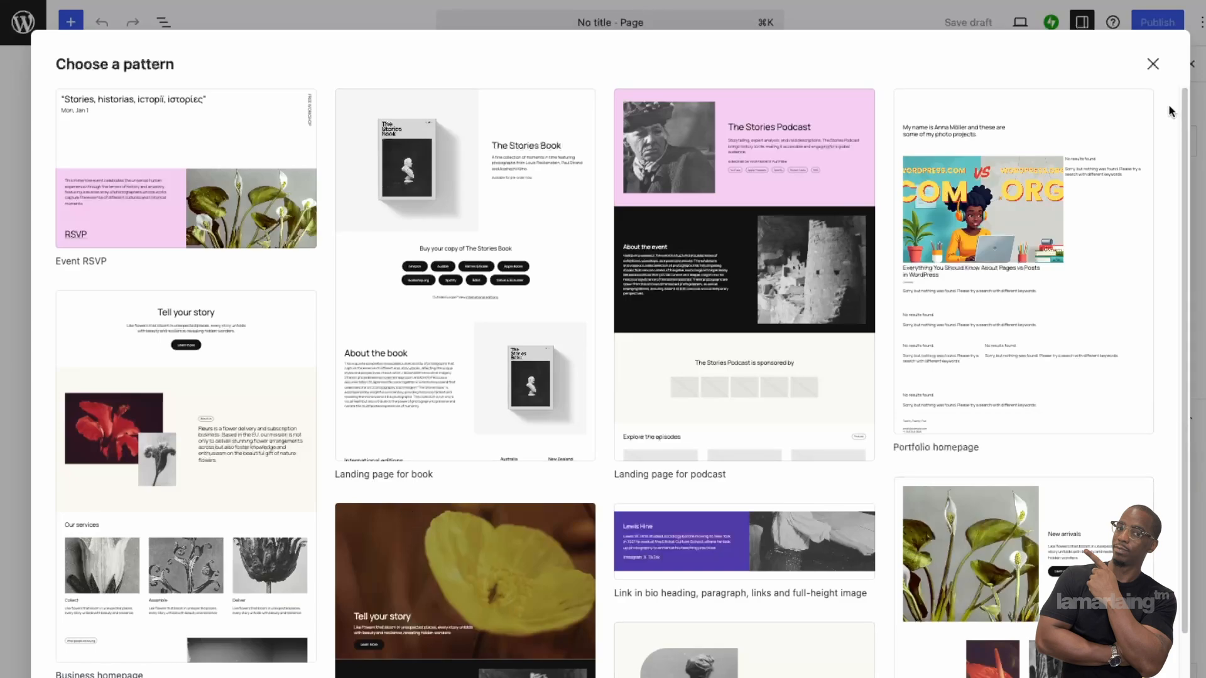
{"action": "left_click", "coordinate": [1152, 62]}
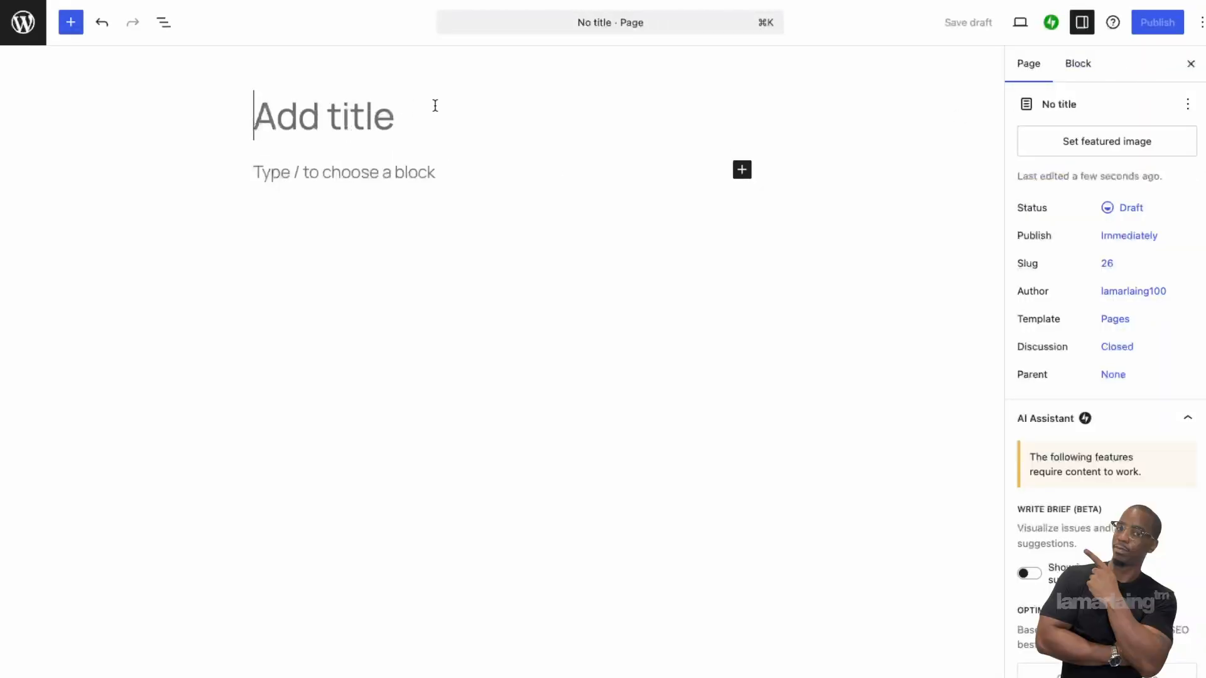
{"action": "type", "text": "J"}
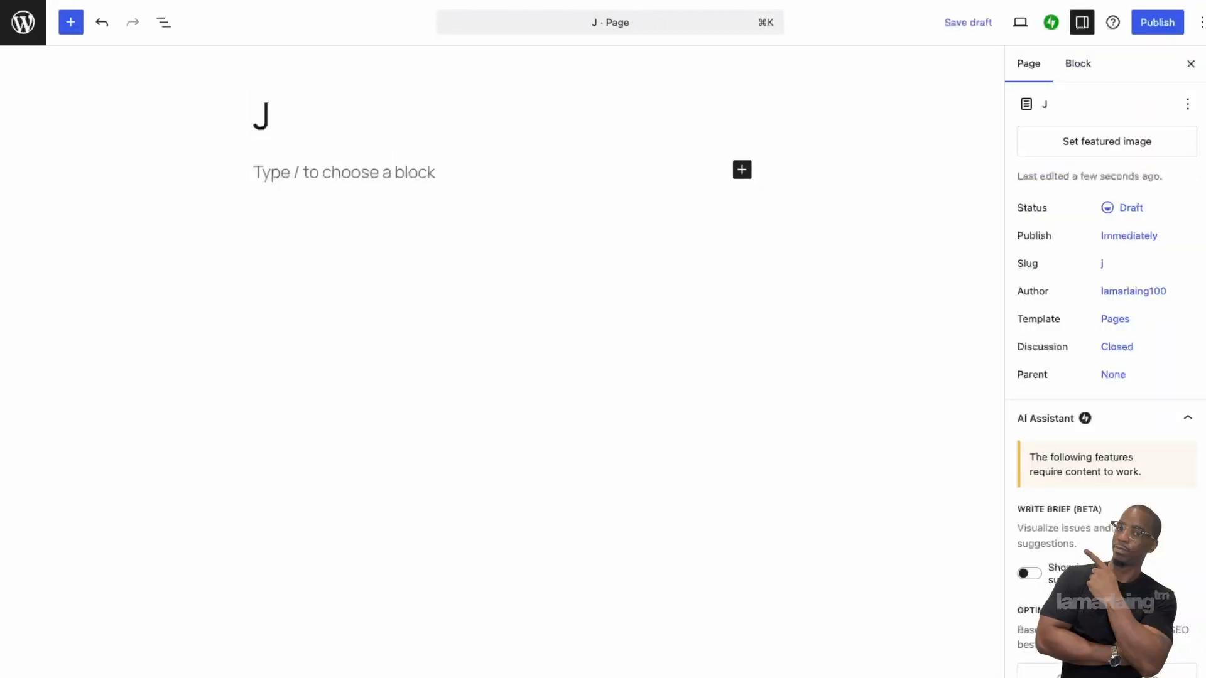
{"action": "key", "text": "BackSpace"}
{"action": "type", "text": "Home"}
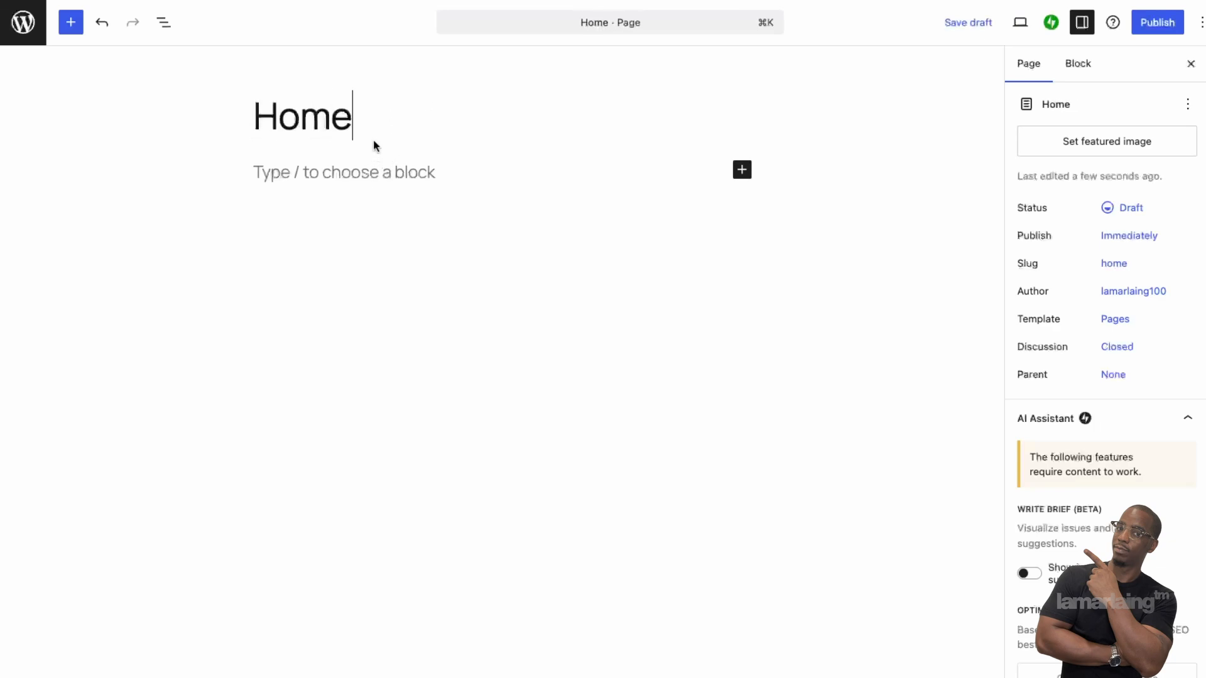
Step: Write the paragraph "Learn the ins and outs of technical digital marketing with" under the Home title, ending it with the site owner's name
{"action": "left_click", "coordinate": [360, 167]}
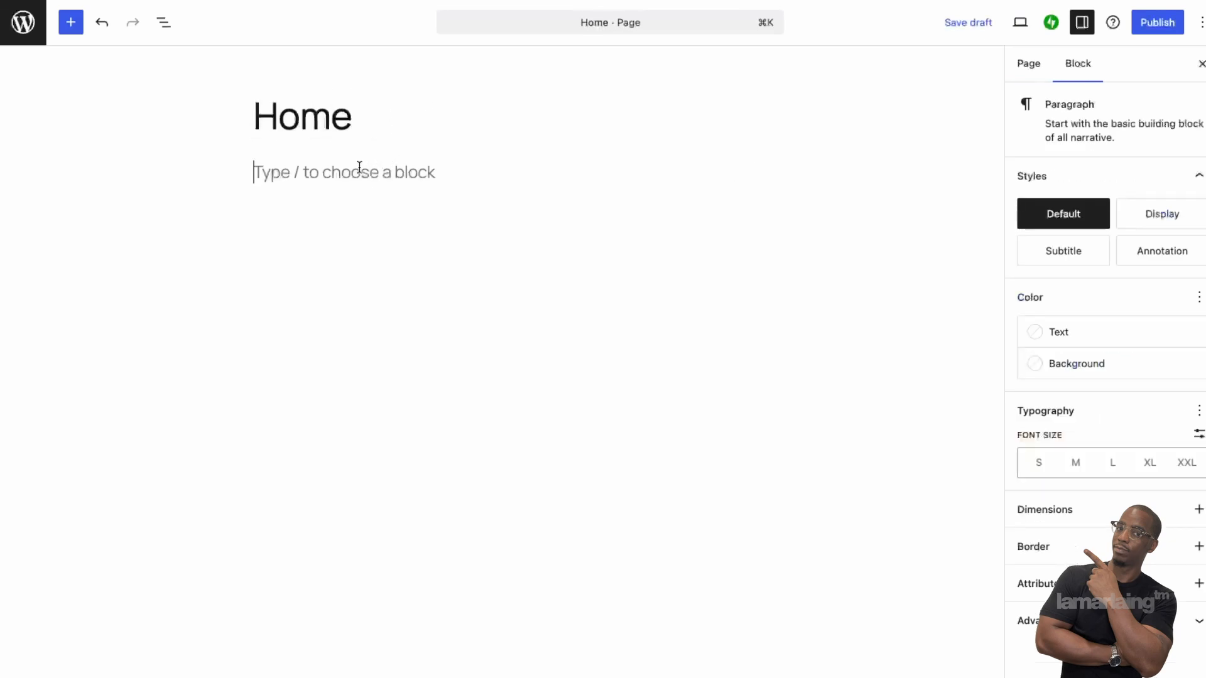
{"action": "double_click", "coordinate": [339, 118]}
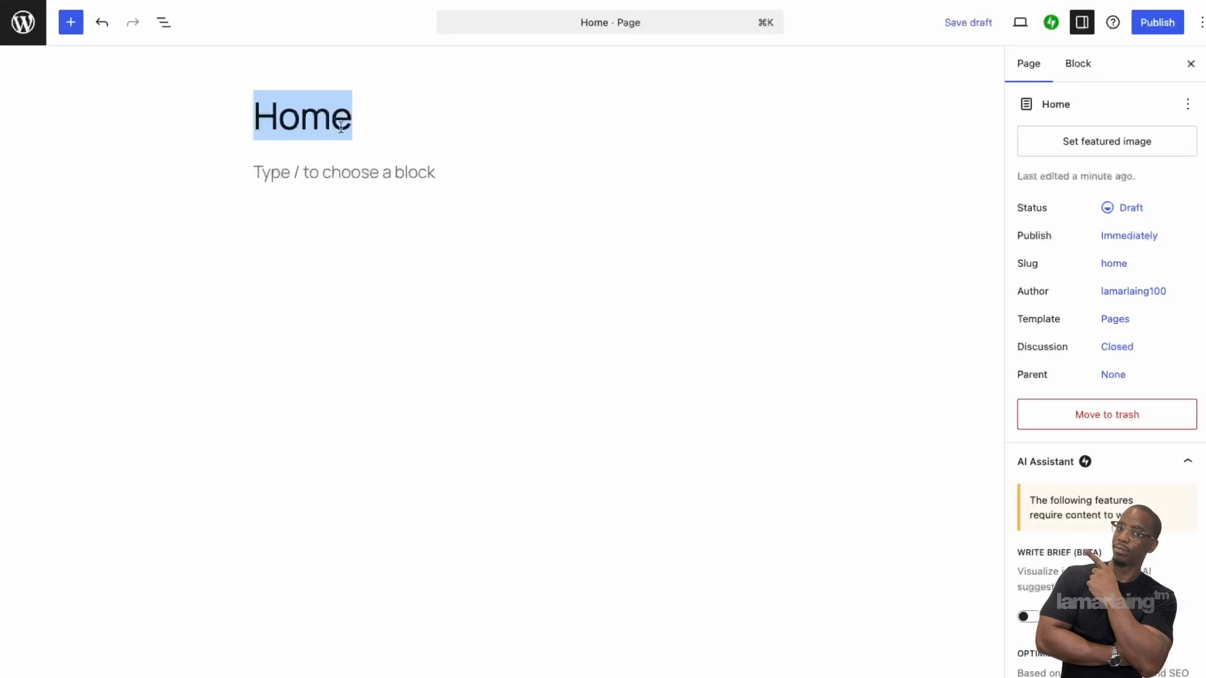
{"action": "left_click", "coordinate": [372, 171]}
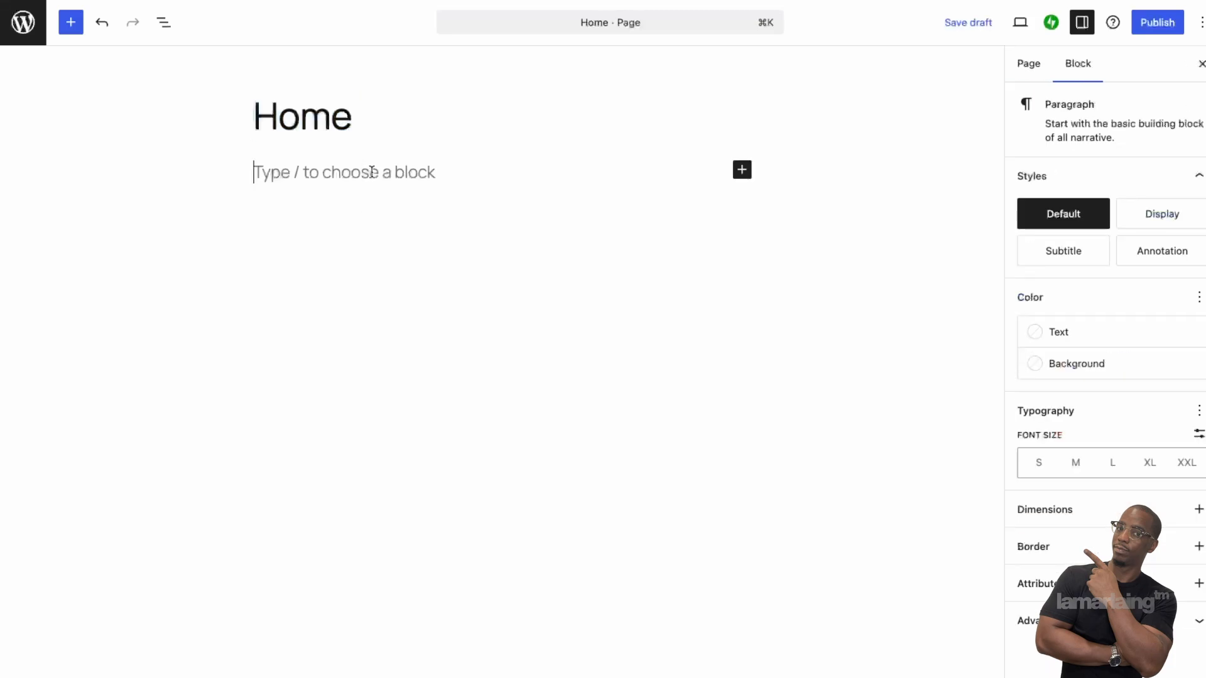
{"action": "type", "text": "Learn th"}
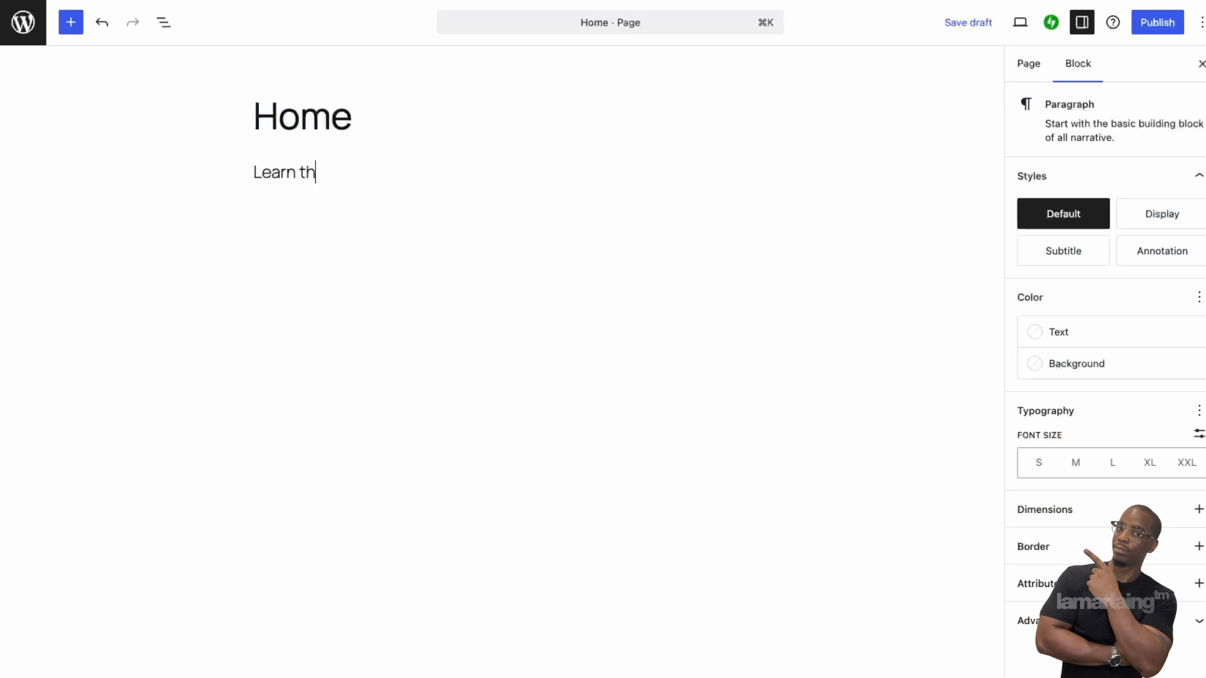
{"action": "type", "text": "e ins and outs of "}
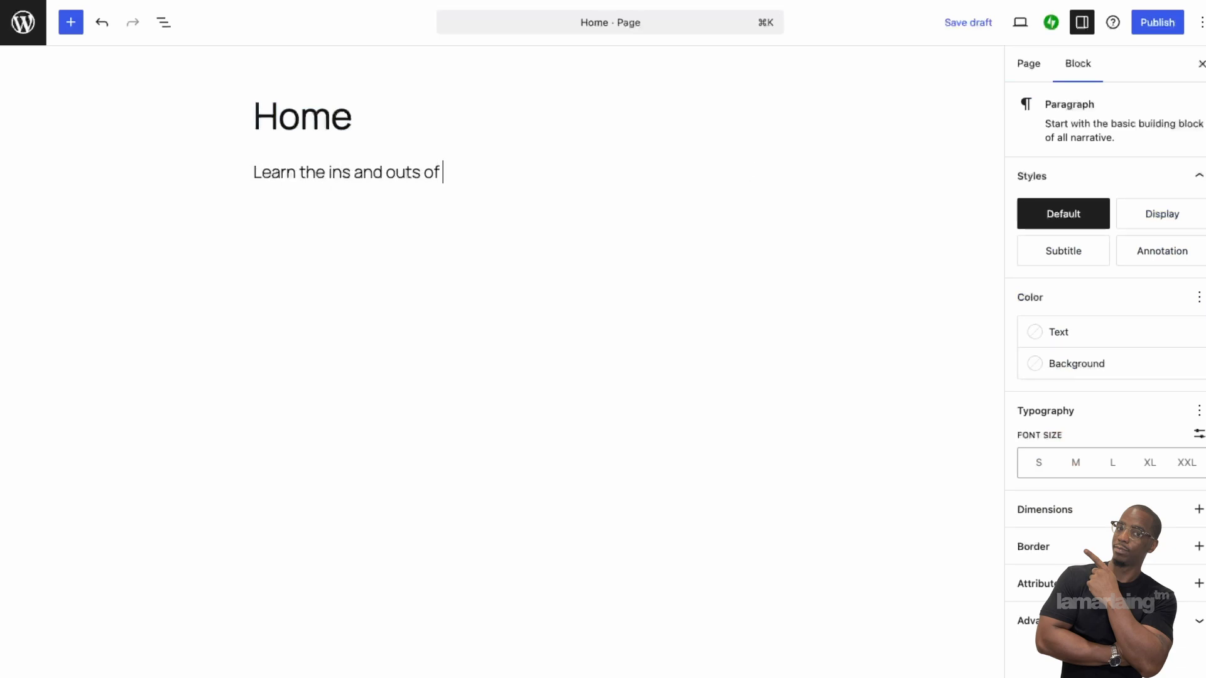
{"action": "type", "text": "technical digit"}
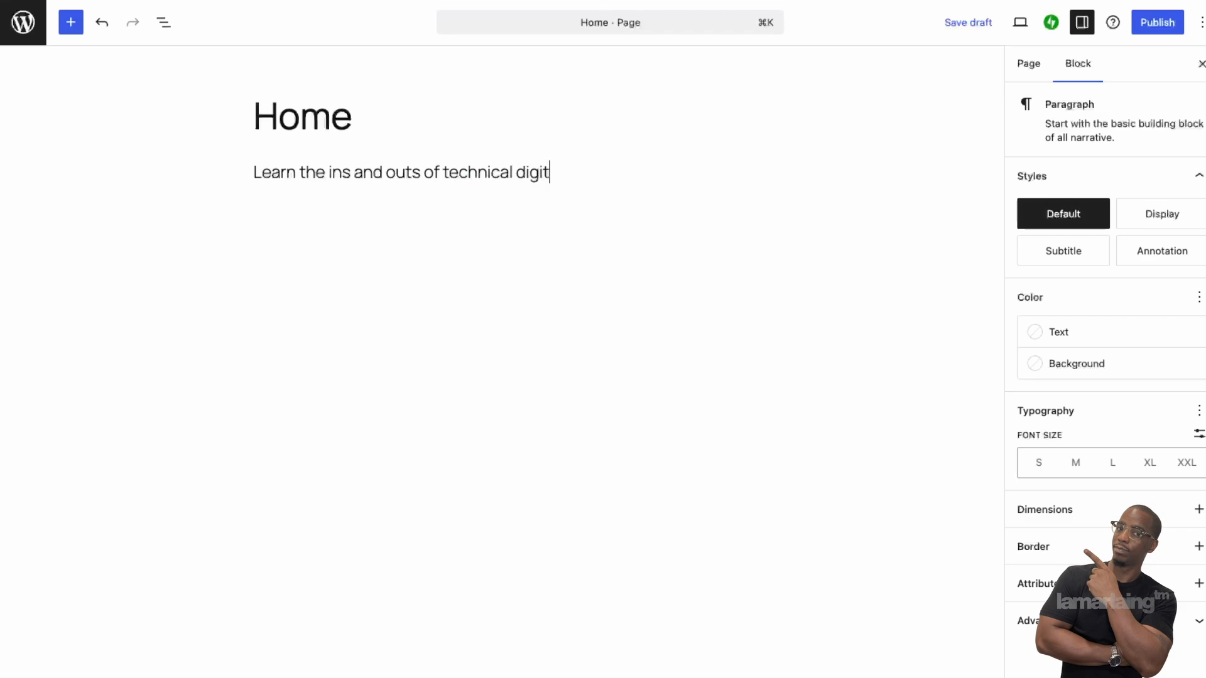
{"action": "type", "text": "al marketing "}
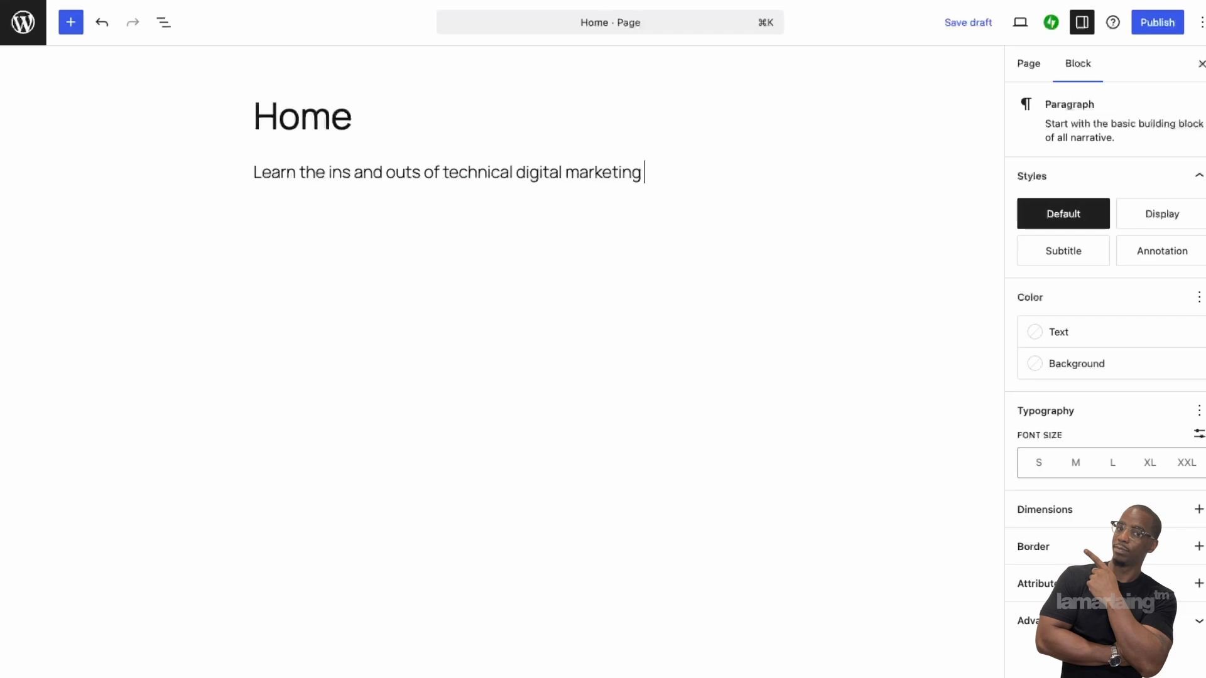
{"action": "type", "text": "with Lamar Laing"}
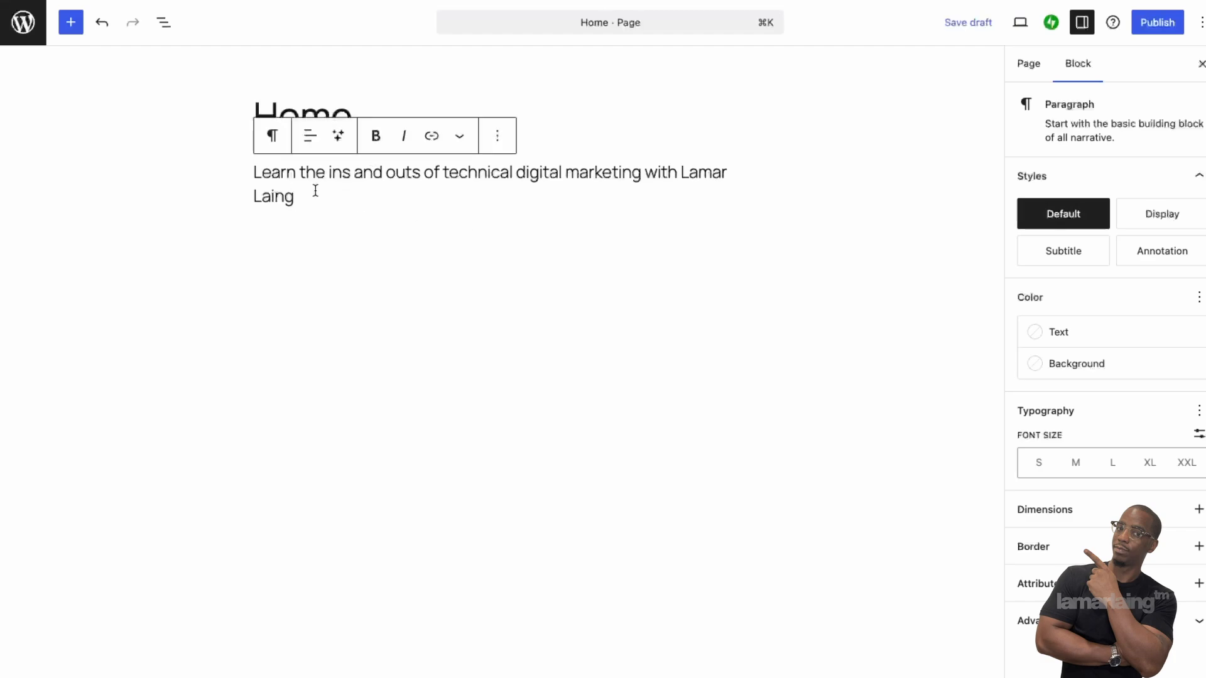
{"action": "type", "text": "."}
Step: Insert an Image block below the paragraph with the photo of two people working at a laptop
{"action": "left_click", "coordinate": [384, 233]}
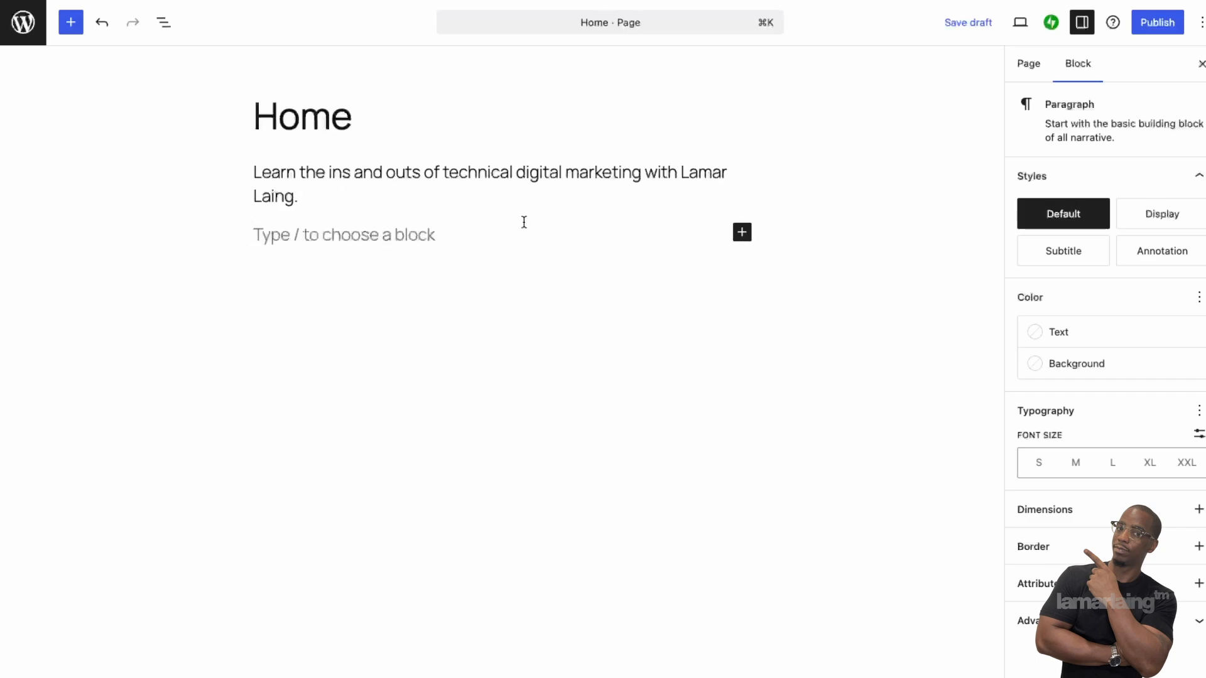
{"action": "left_click", "coordinate": [742, 232]}
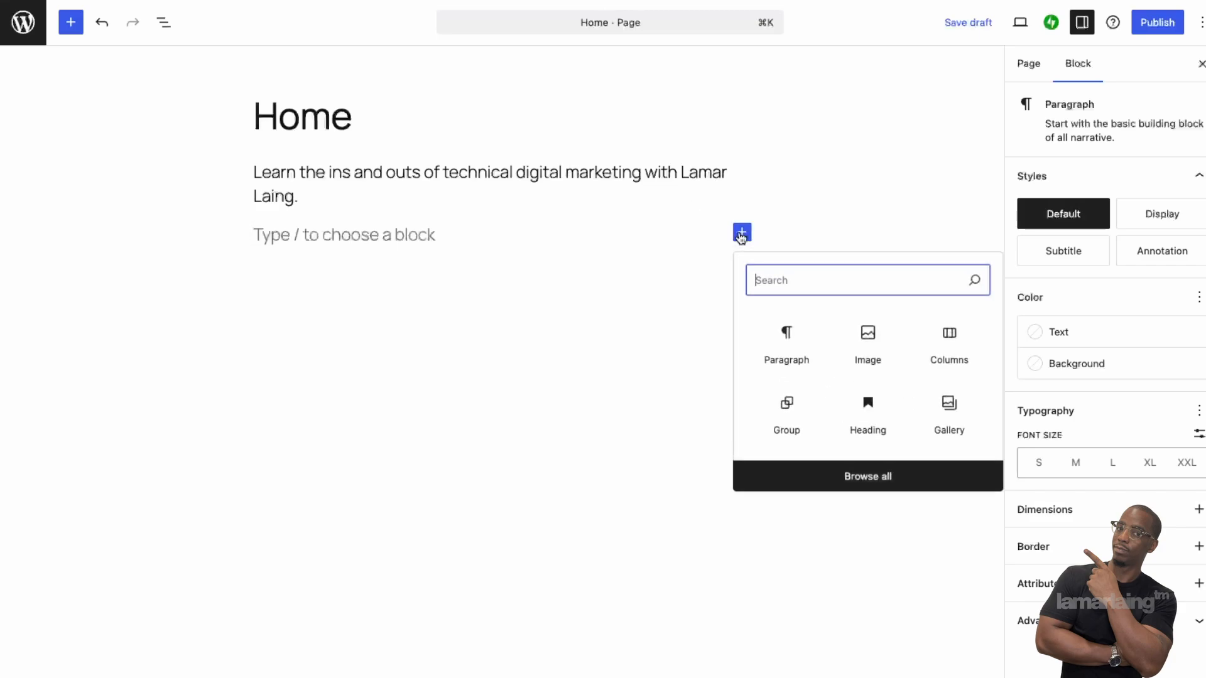
{"action": "left_click", "coordinate": [881, 339]}
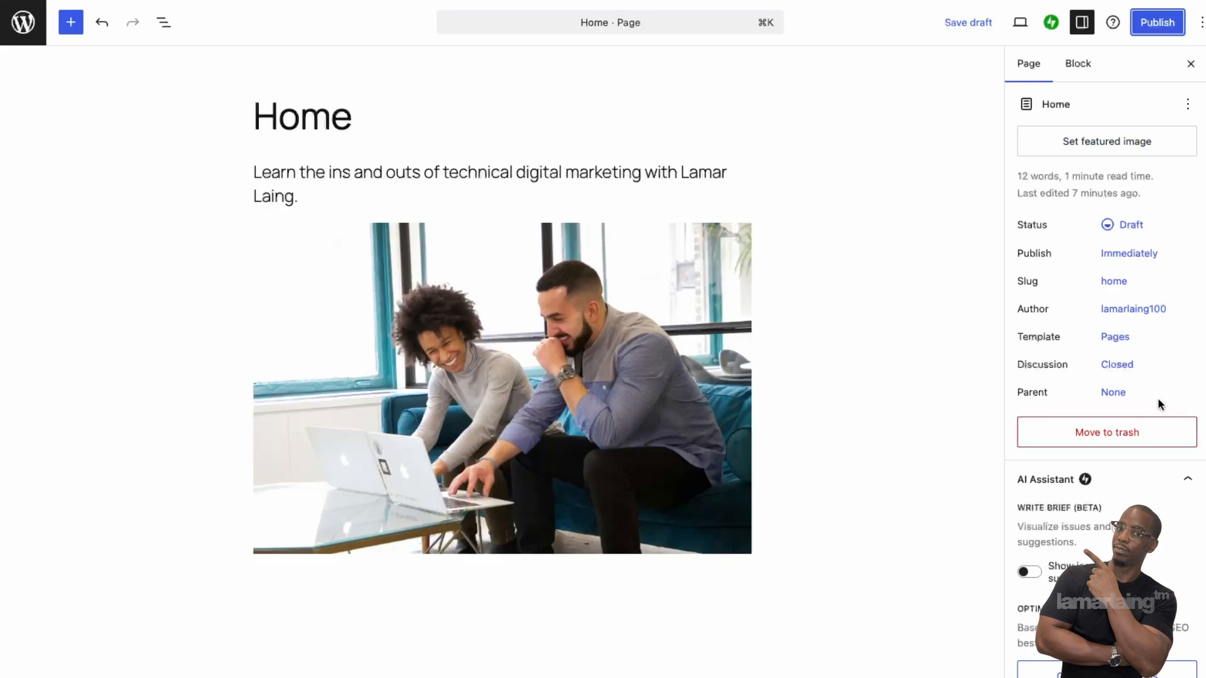
Step: Set the meeting photo as the page's featured image, with the alt text "Learning from" followed by the site owner's name
{"action": "scroll", "coordinate": [1159, 404], "scroll_direction": "down", "scroll_amount": 10}
{"action": "left_click", "coordinate": [987, 123]}
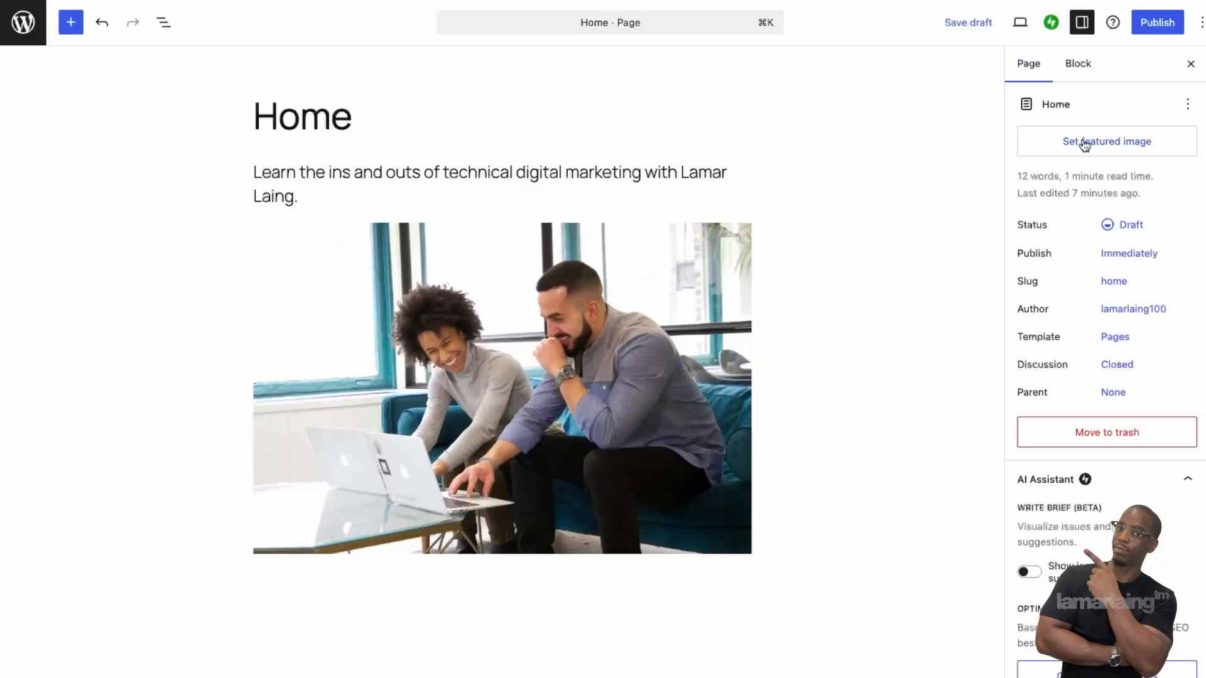
{"action": "left_click", "coordinate": [1085, 143]}
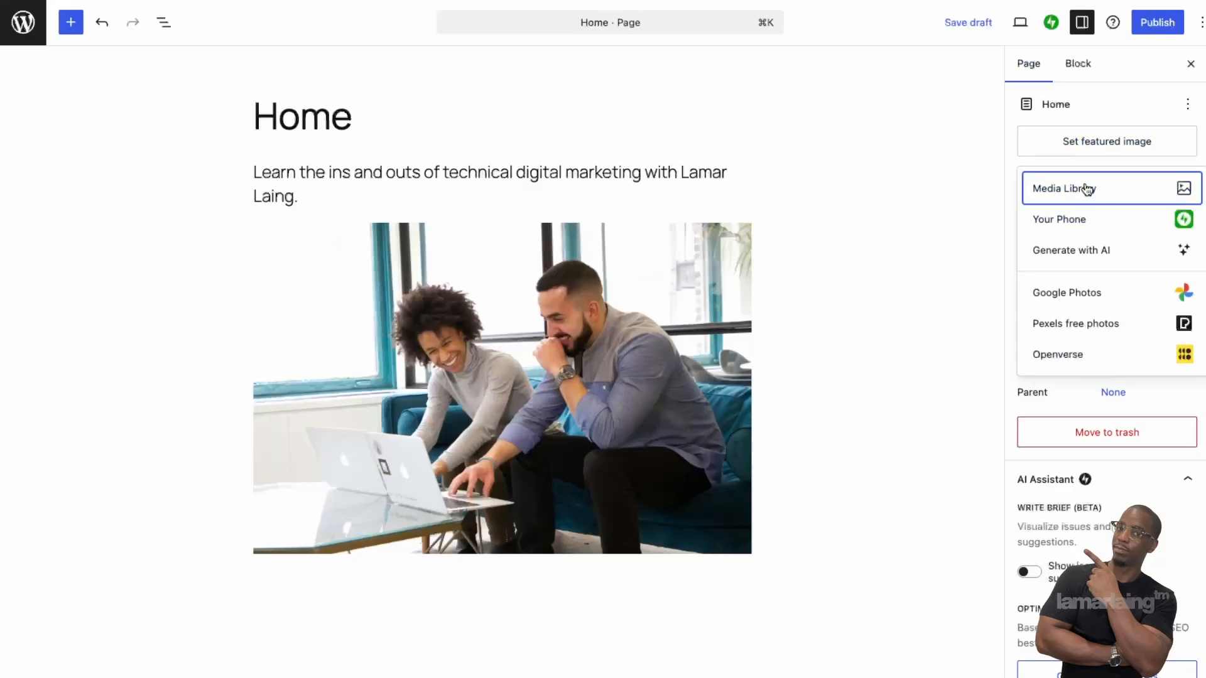
{"action": "left_click", "coordinate": [1085, 189]}
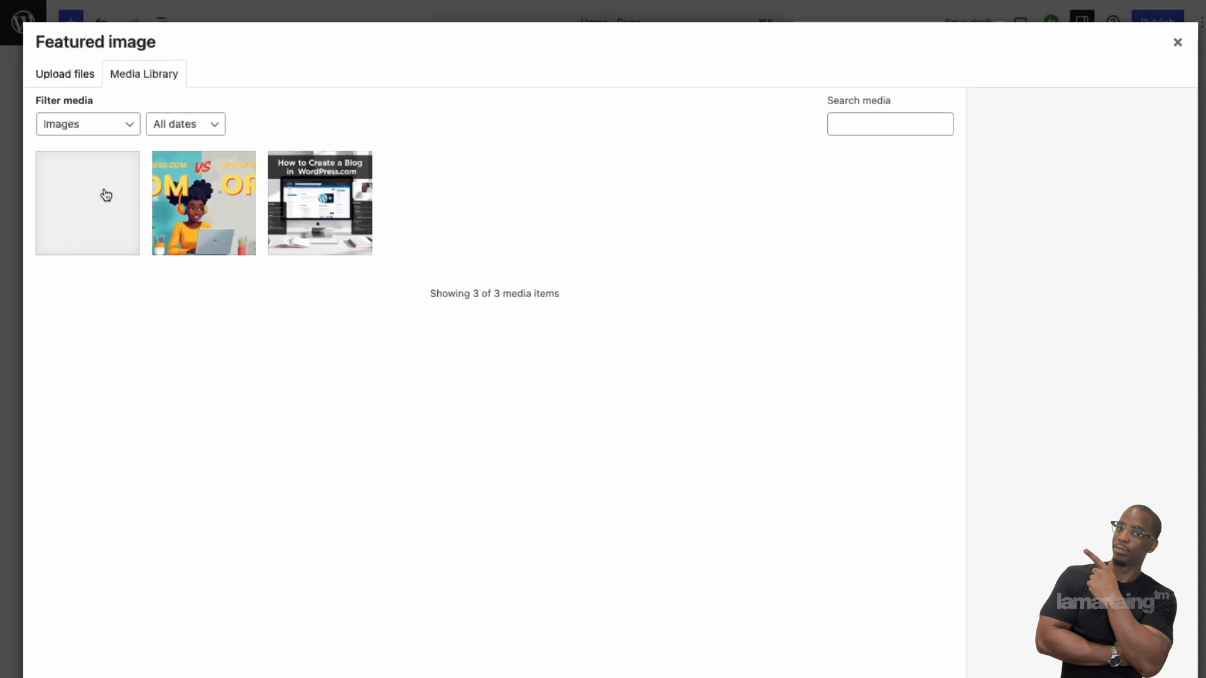
{"action": "left_click", "coordinate": [138, 202]}
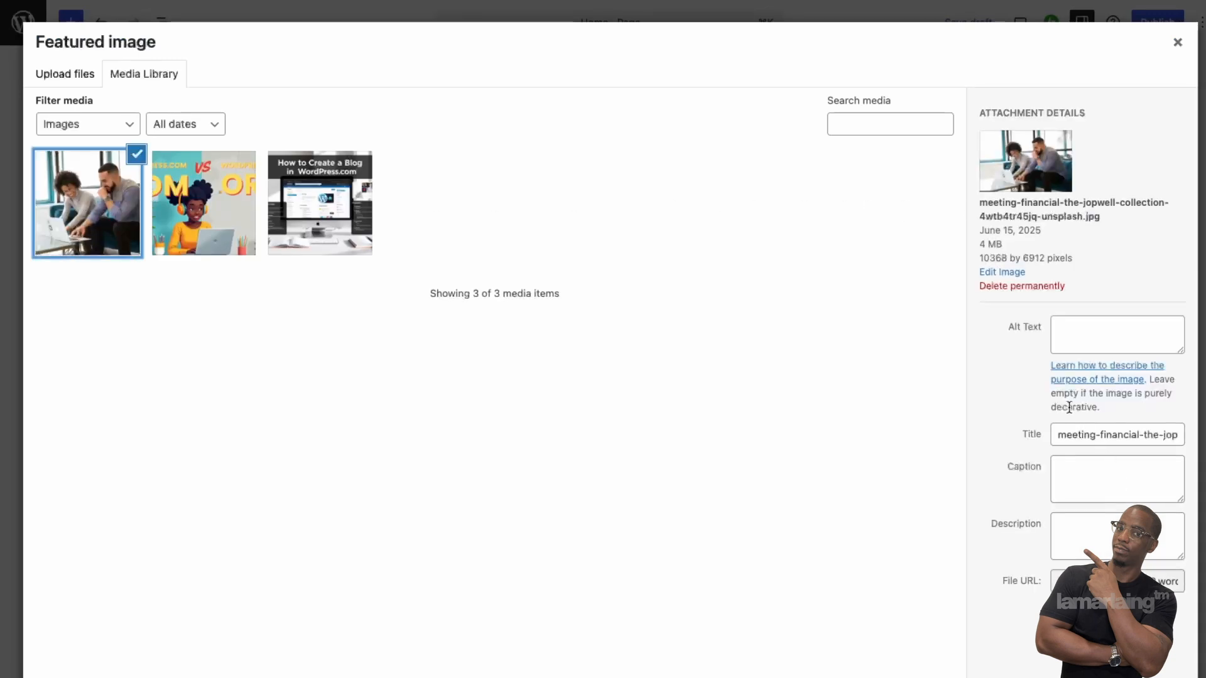
{"action": "left_click", "coordinate": [1105, 347]}
{"action": "type", "text": "Learning from Lamar Laing"}
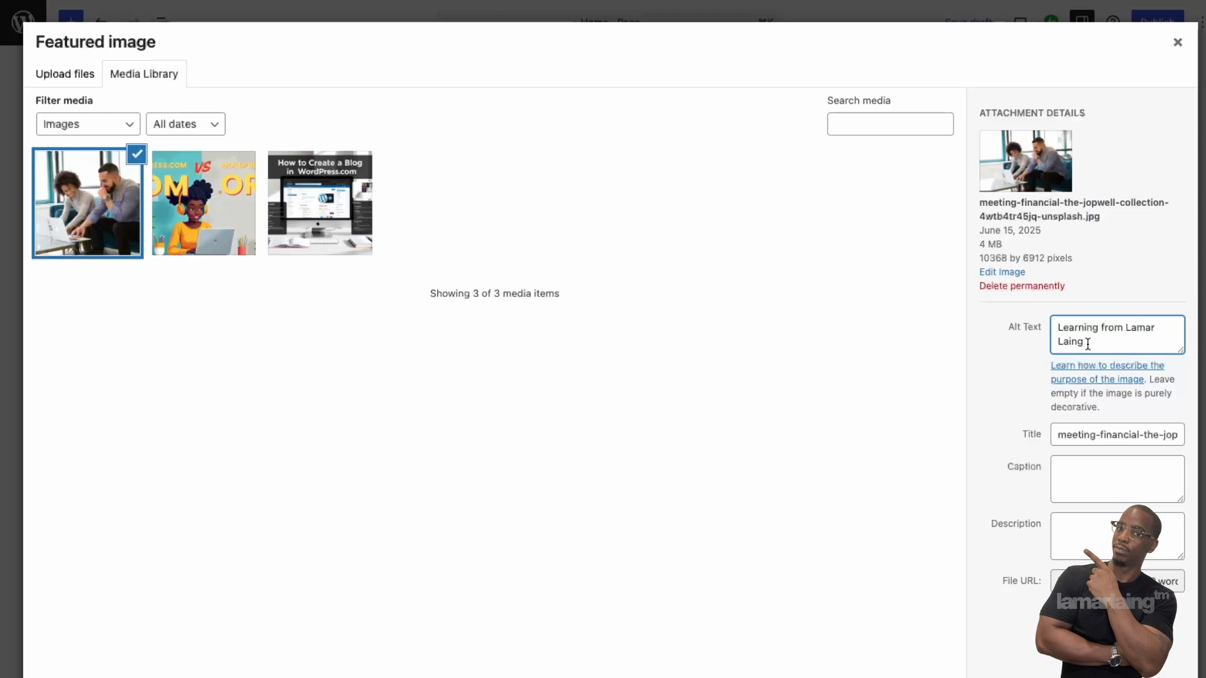
{"action": "key", "text": "super+a"}
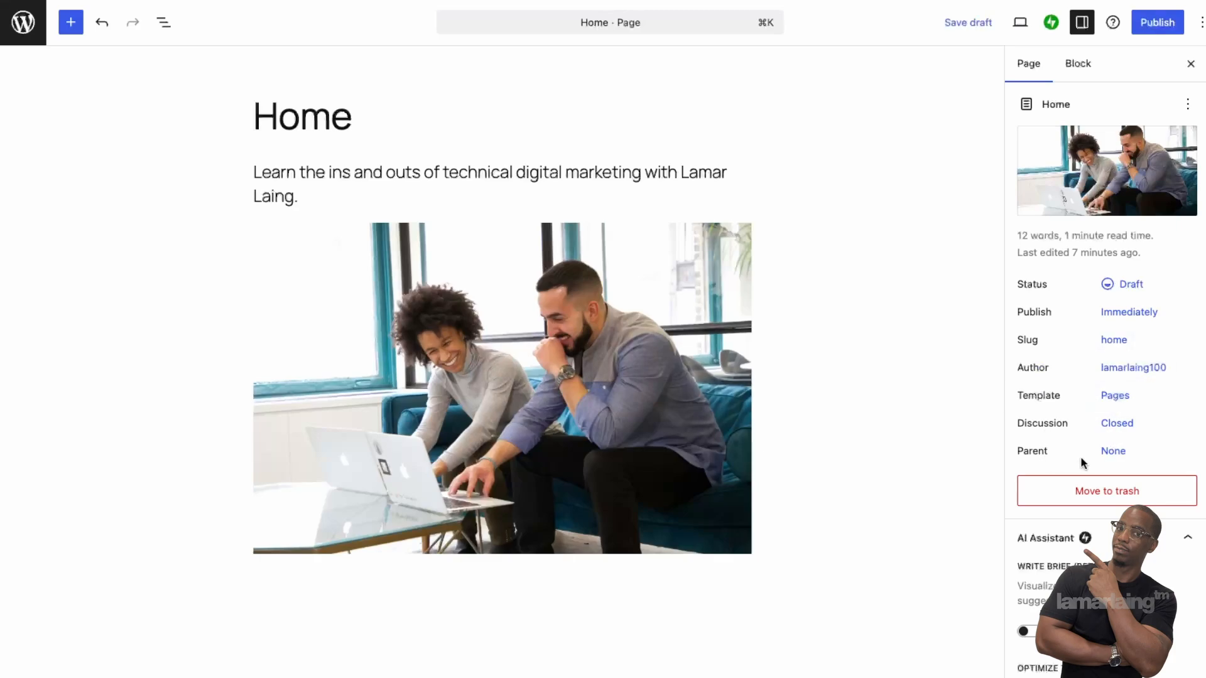
Step: Copy the Home page's paragraph and paste it as the page's excerpt
{"action": "scroll", "coordinate": [1081, 464], "scroll_direction": "down", "scroll_amount": 9}
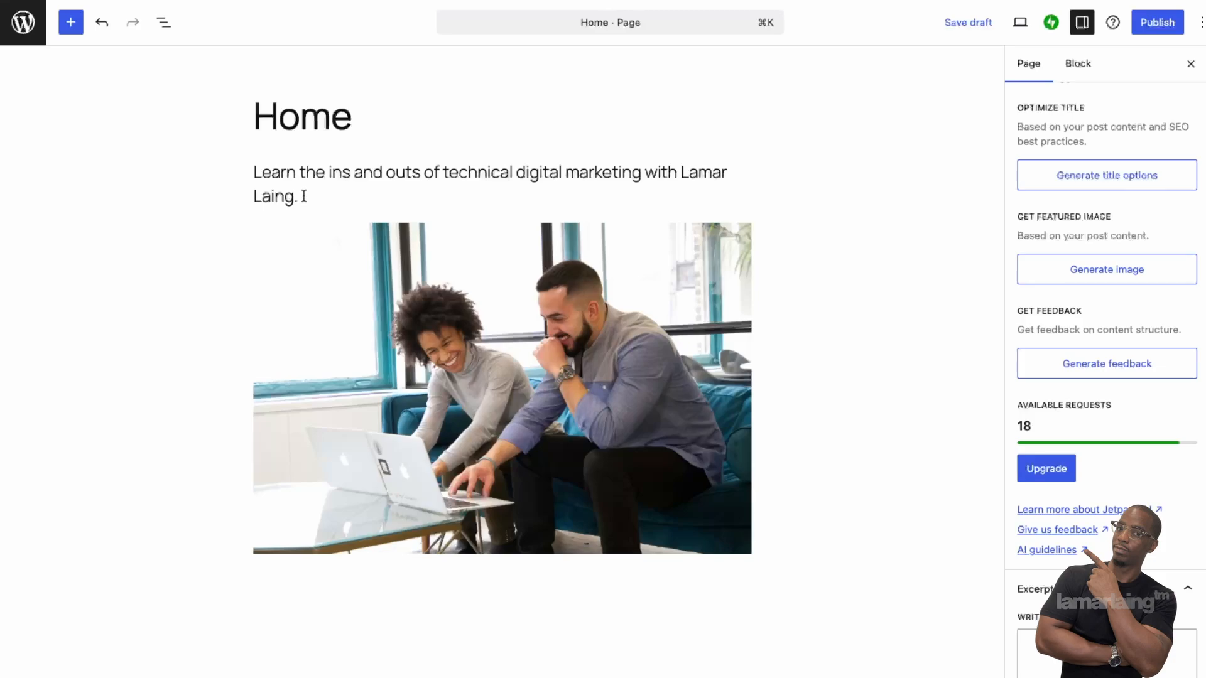
{"action": "left_click_drag", "start_coordinate": [304, 196], "coordinate": [252, 171]}
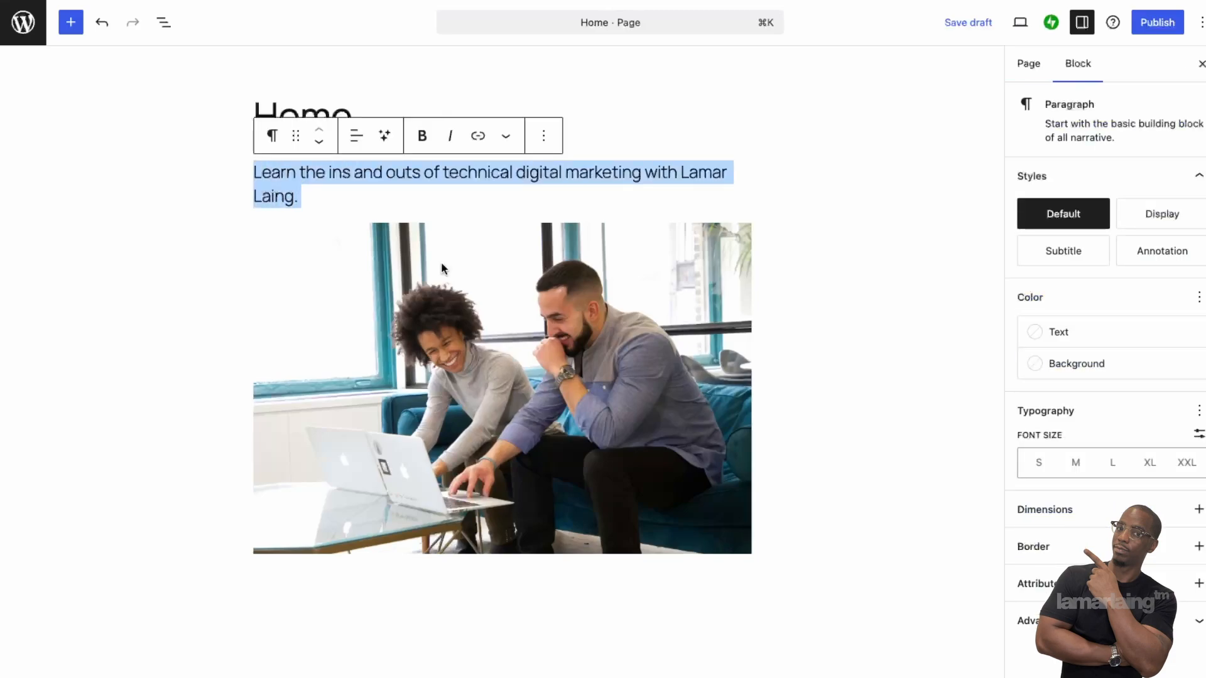
{"action": "left_click", "coordinate": [1051, 70]}
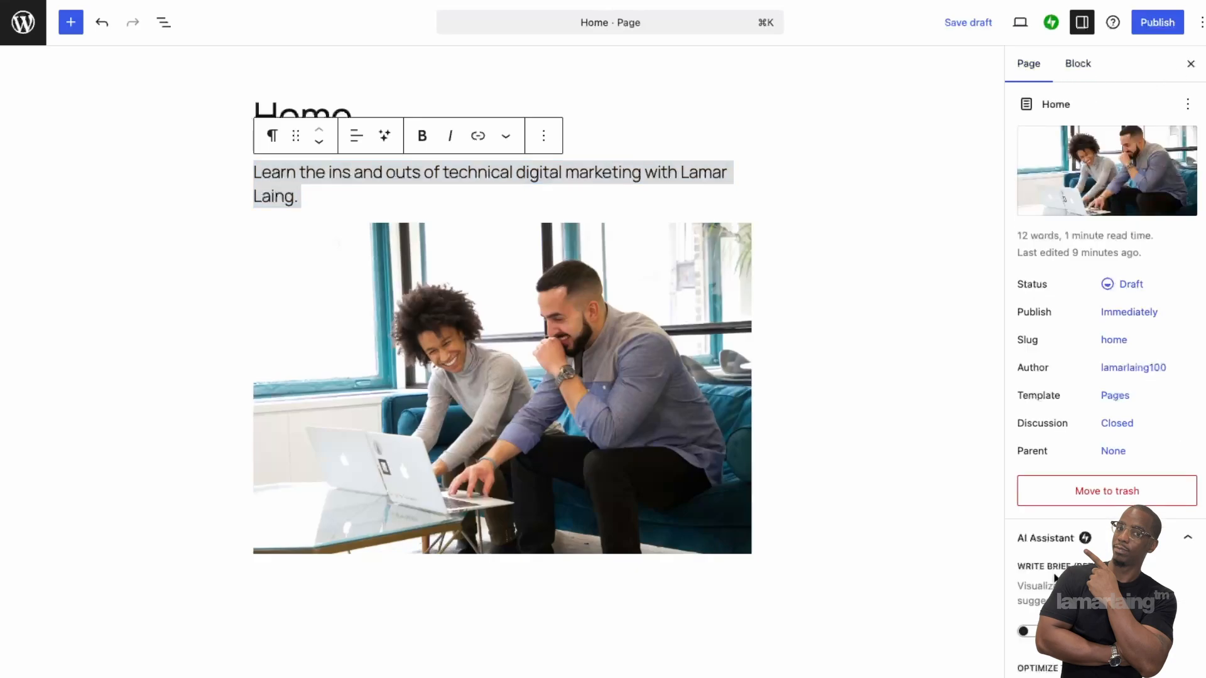
{"action": "scroll", "coordinate": [1055, 579], "scroll_direction": "down", "scroll_amount": 9}
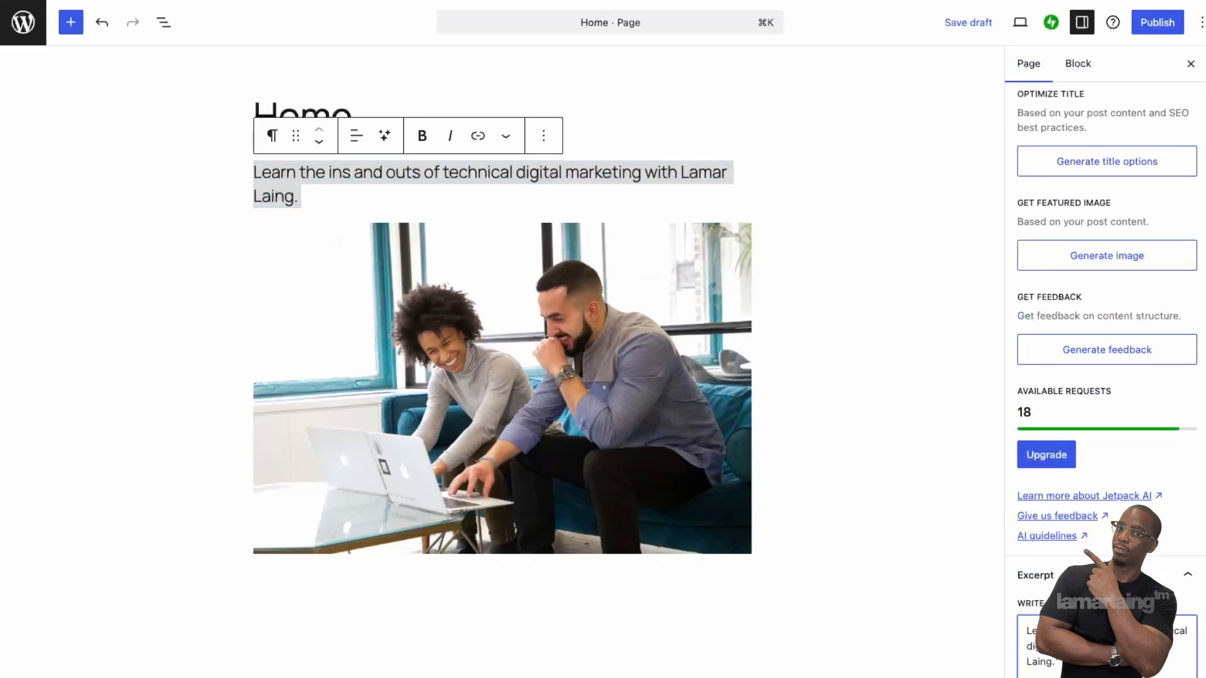
{"action": "scroll", "coordinate": [1106, 377], "scroll_direction": "up", "scroll_amount": 10}
{"action": "scroll", "coordinate": [1106, 377], "scroll_direction": "down", "scroll_amount": 4}
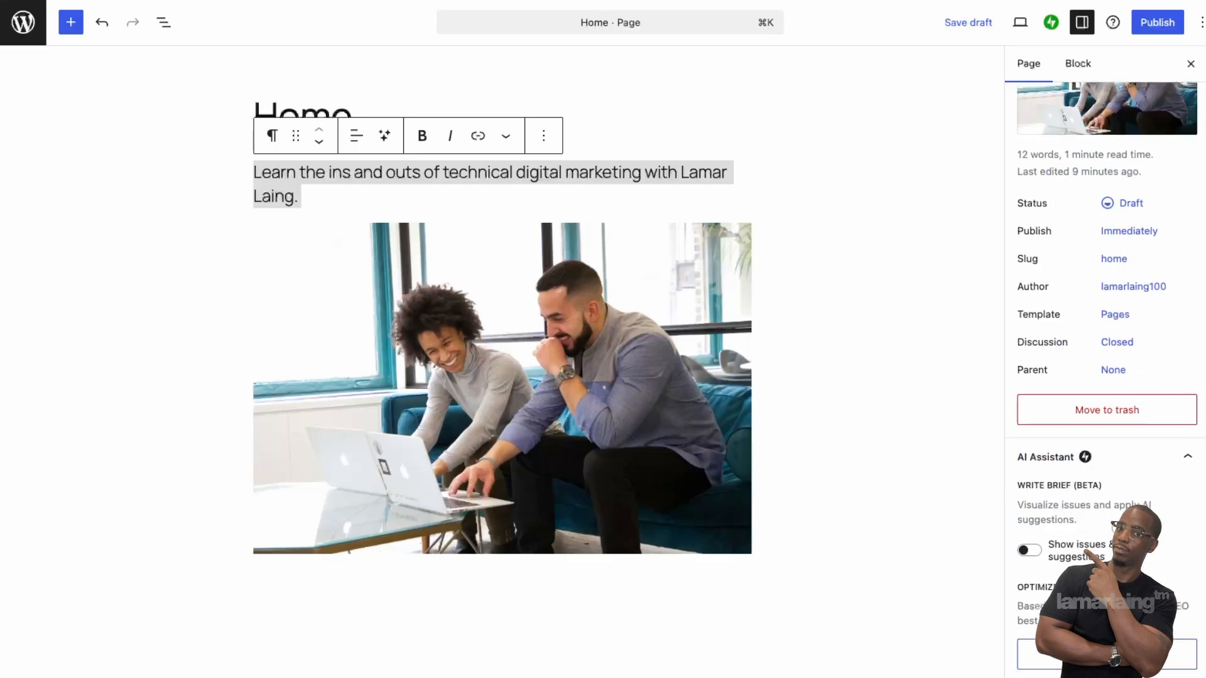
{"action": "scroll", "coordinate": [1106, 377], "scroll_direction": "down", "scroll_amount": 6}
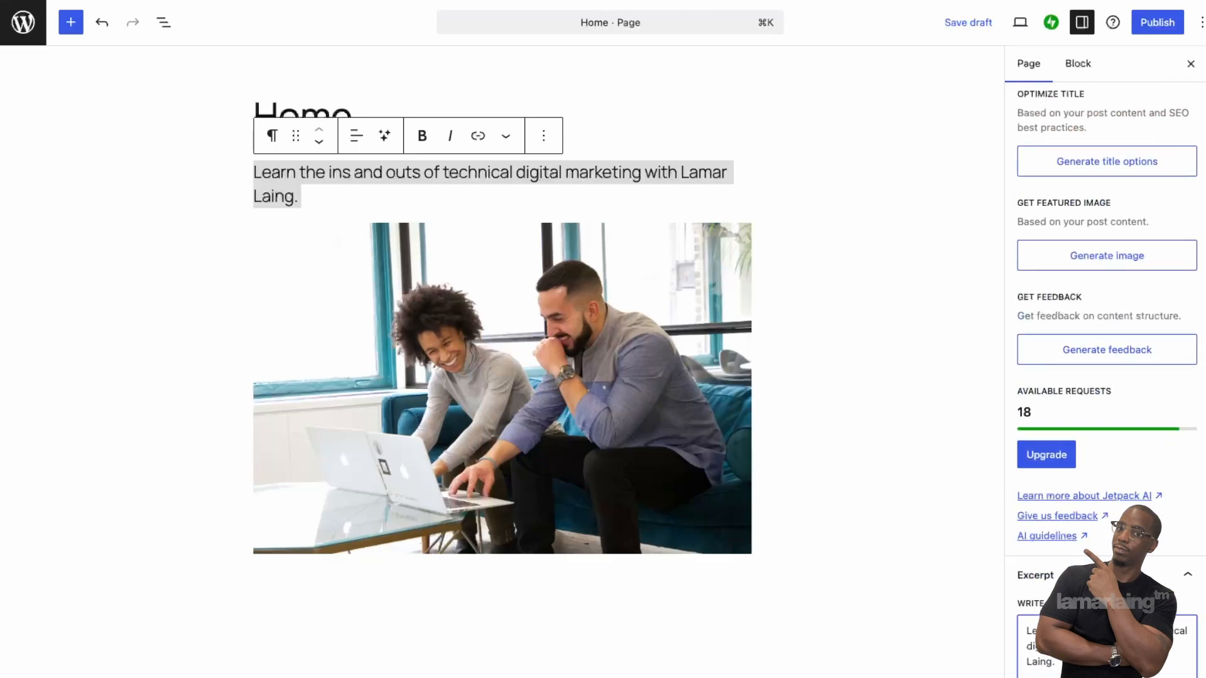
{"action": "scroll", "coordinate": [1106, 377], "scroll_direction": "up", "scroll_amount": 10}
{"action": "left_click", "coordinate": [743, 195]}
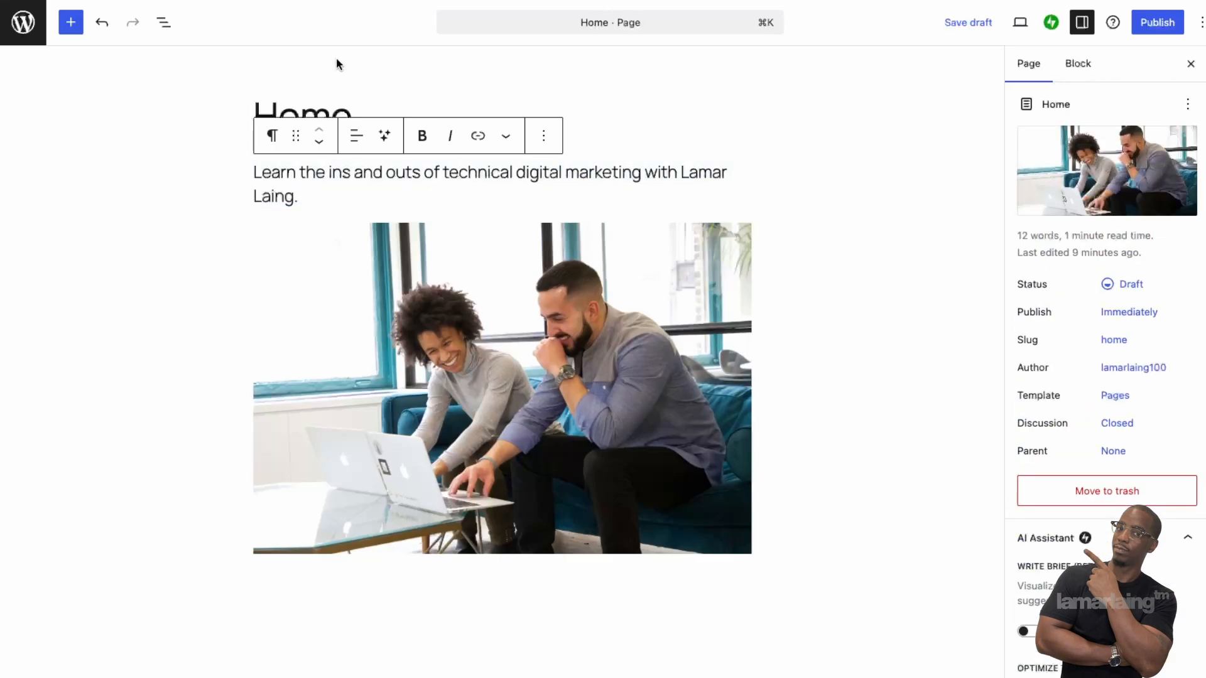
{"action": "left_click", "coordinate": [302, 103]}
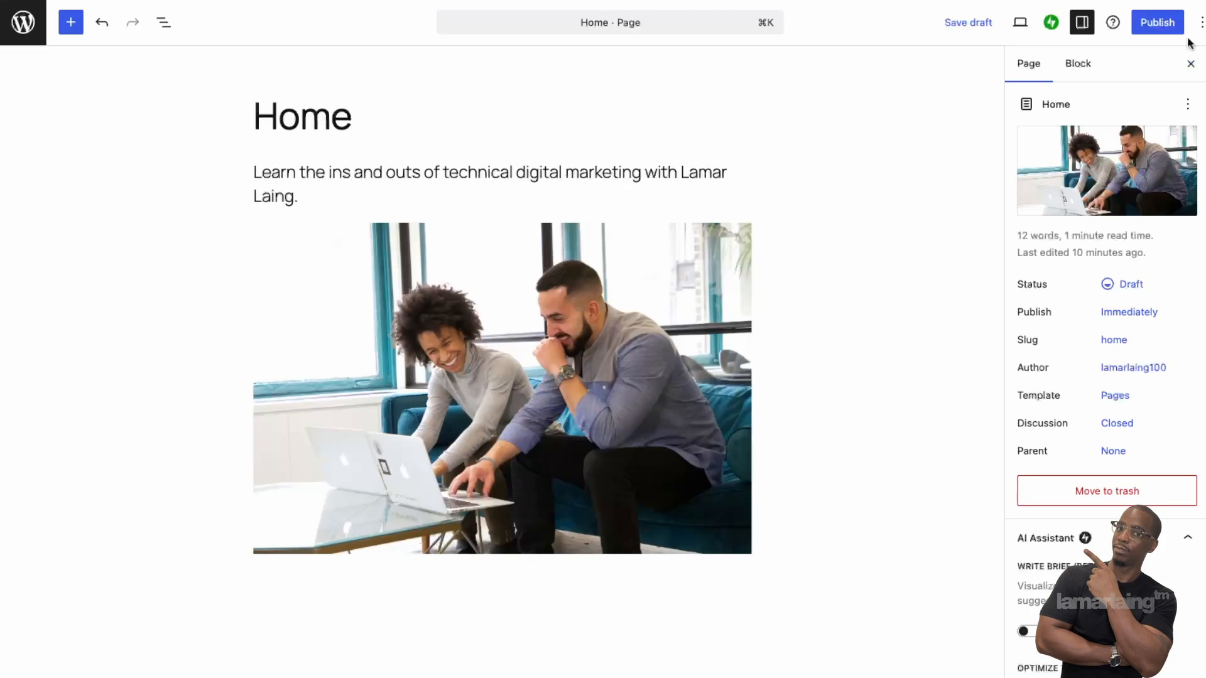
Step: Publish the Home page and open it on the live site
{"action": "left_click", "coordinate": [1151, 33]}
{"action": "left_click", "coordinate": [1161, 26]}
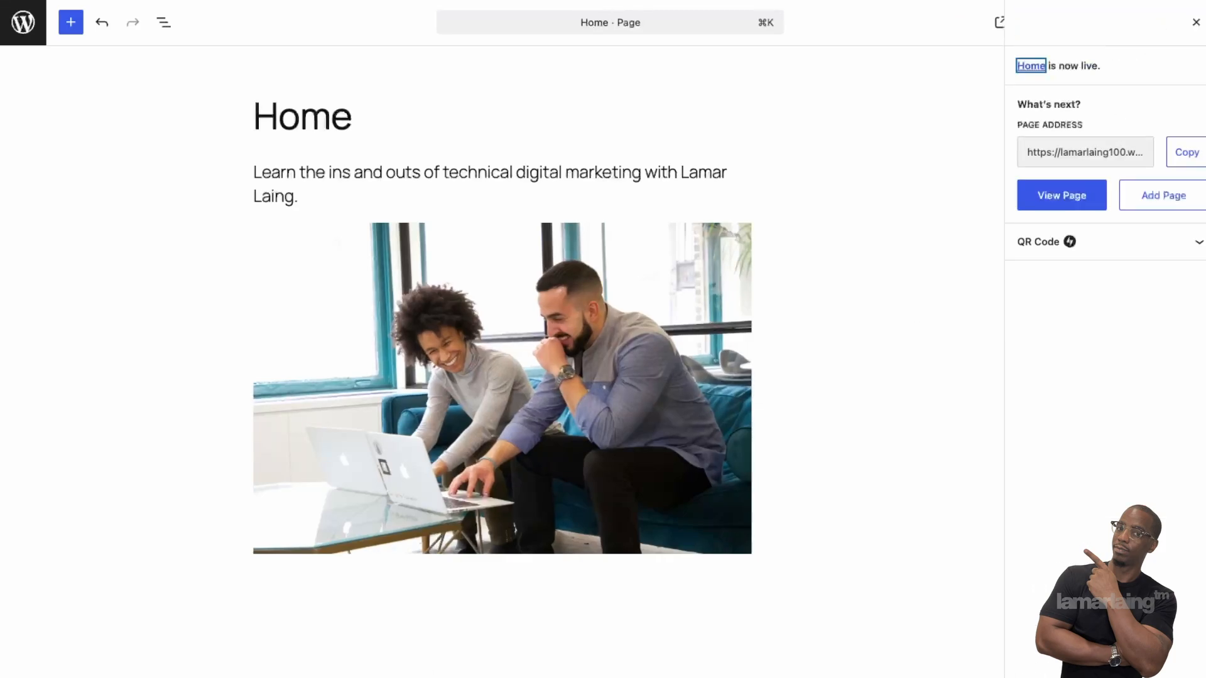
{"action": "left_click", "coordinate": [1093, 201]}
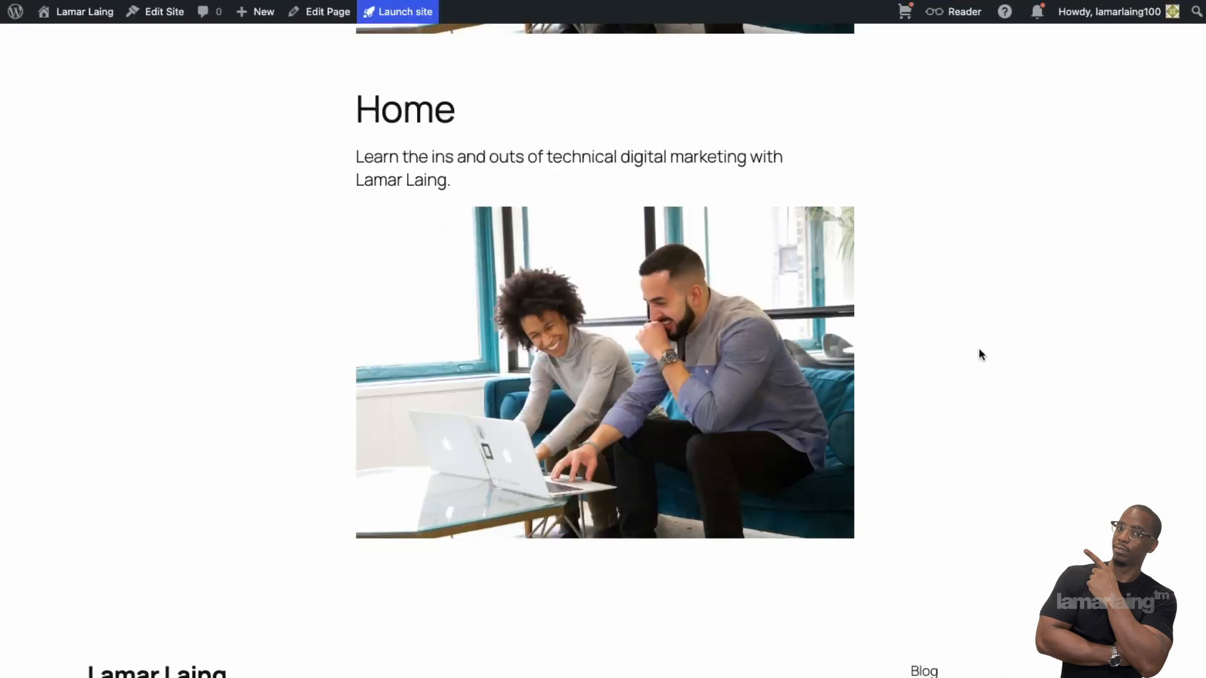
Step: Review the live Home page from the header to the footer, checking the featured image, title, paragraph and content photo
{"action": "scroll", "coordinate": [645, 348], "scroll_direction": "down", "scroll_amount": 7}
{"action": "scroll", "coordinate": [638, 269], "scroll_direction": "up", "scroll_amount": 5}
{"action": "scroll", "coordinate": [635, 314], "scroll_direction": "down", "scroll_amount": 5}
{"action": "scroll", "coordinate": [627, 369], "scroll_direction": "up", "scroll_amount": 8}
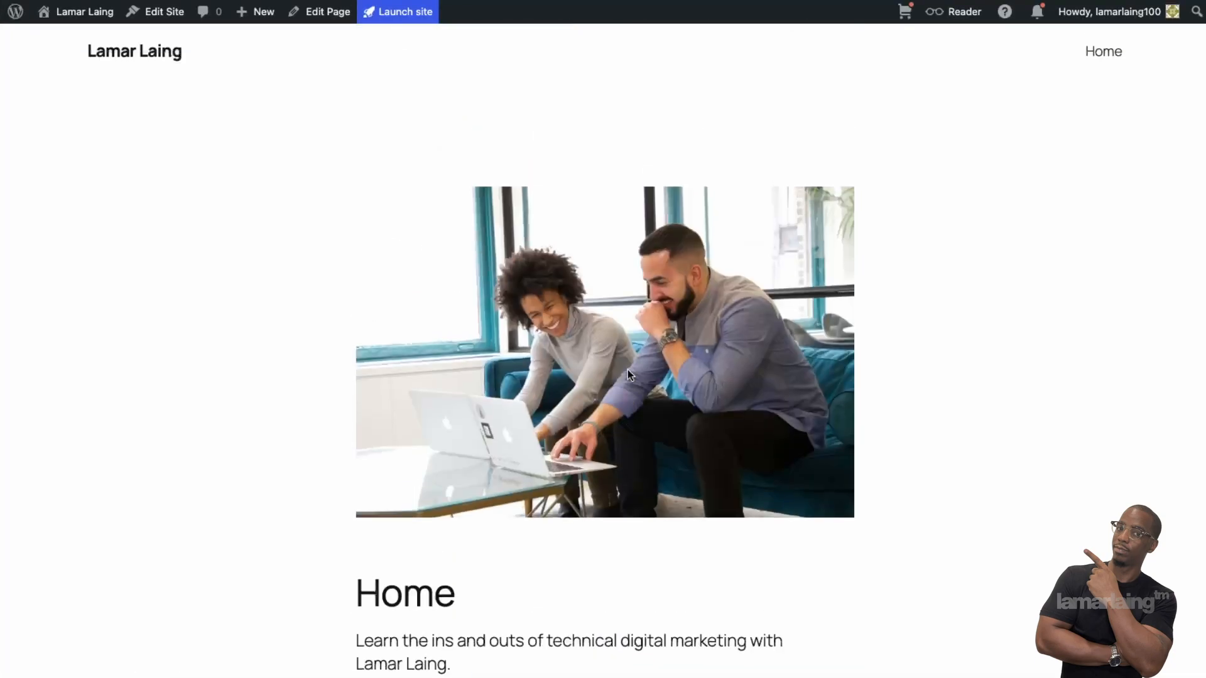
{"action": "scroll", "coordinate": [641, 370], "scroll_direction": "down", "scroll_amount": 2}
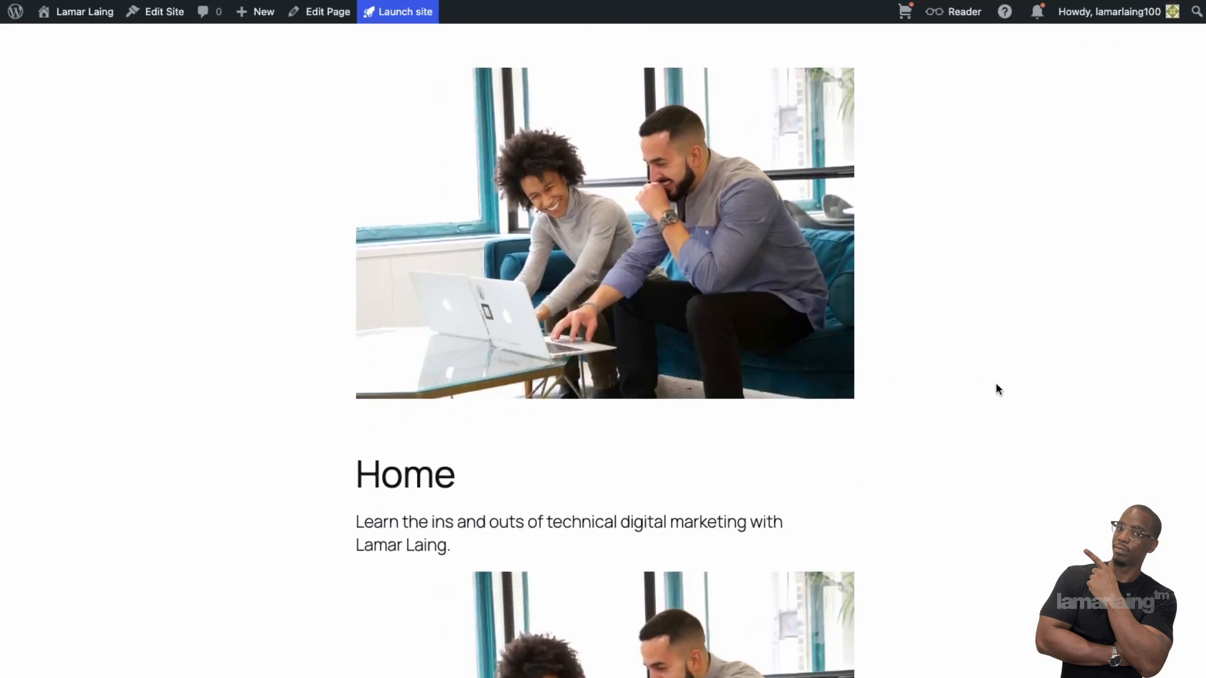
{"action": "scroll", "coordinate": [987, 377], "scroll_direction": "down", "scroll_amount": 3}
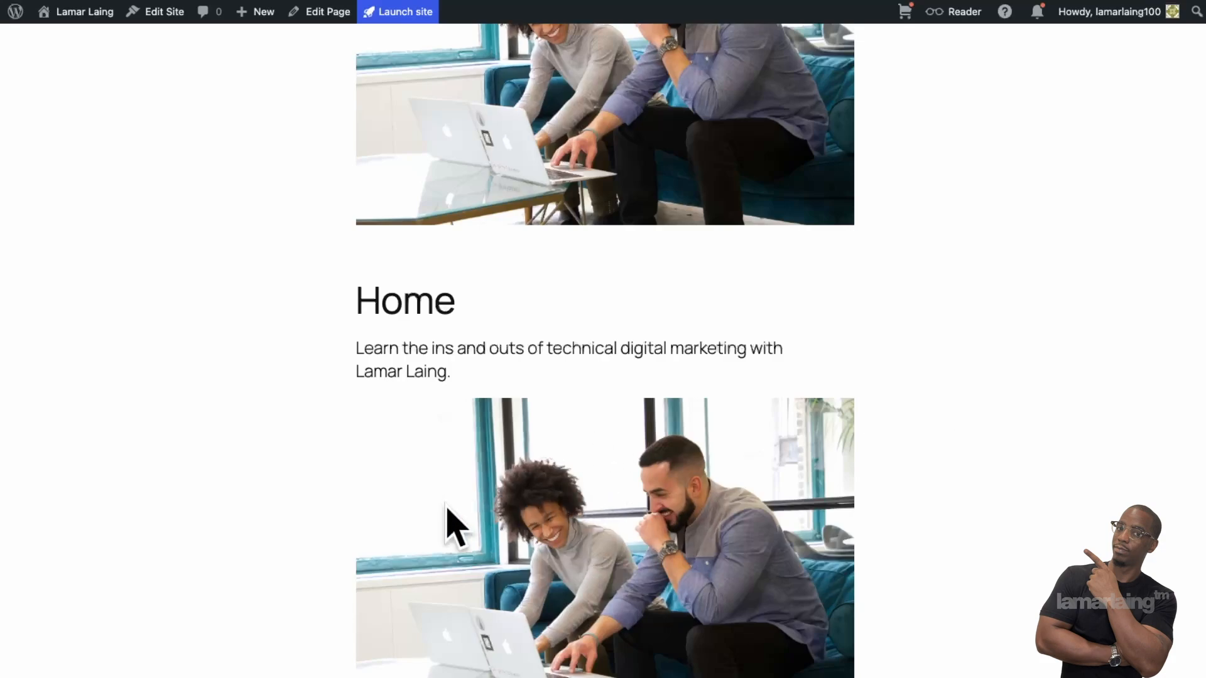
{"action": "scroll", "coordinate": [477, 516], "scroll_direction": "up", "scroll_amount": 5}
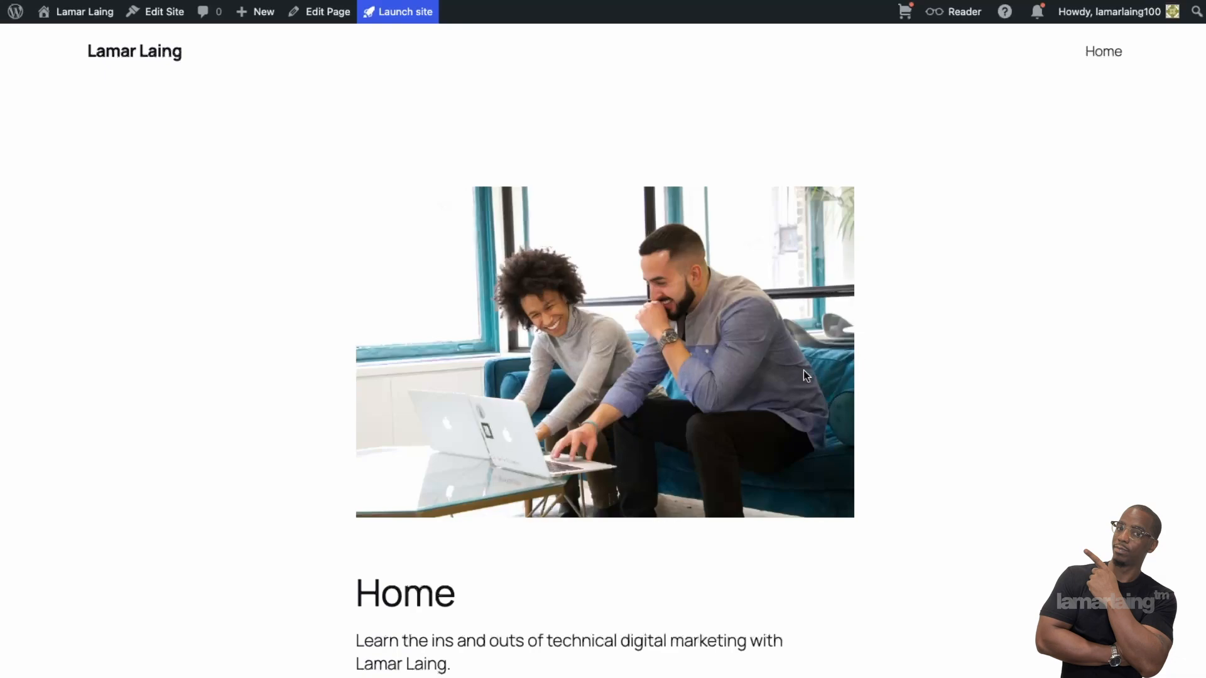
{"action": "scroll", "coordinate": [583, 515], "scroll_direction": "down", "scroll_amount": 1}
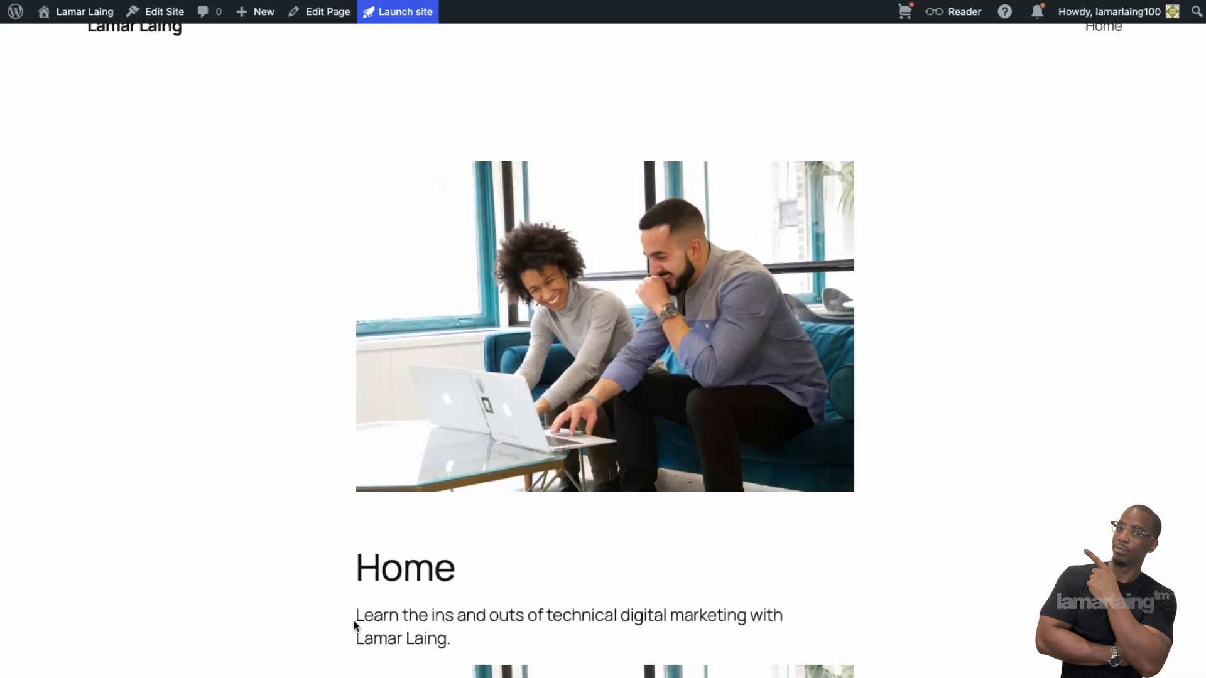
Step: Inspect the HTML of the featured image and the content image block, and compare both photos on the live Home page
{"action": "left_click_drag", "start_coordinate": [355, 625], "coordinate": [355, 553]}
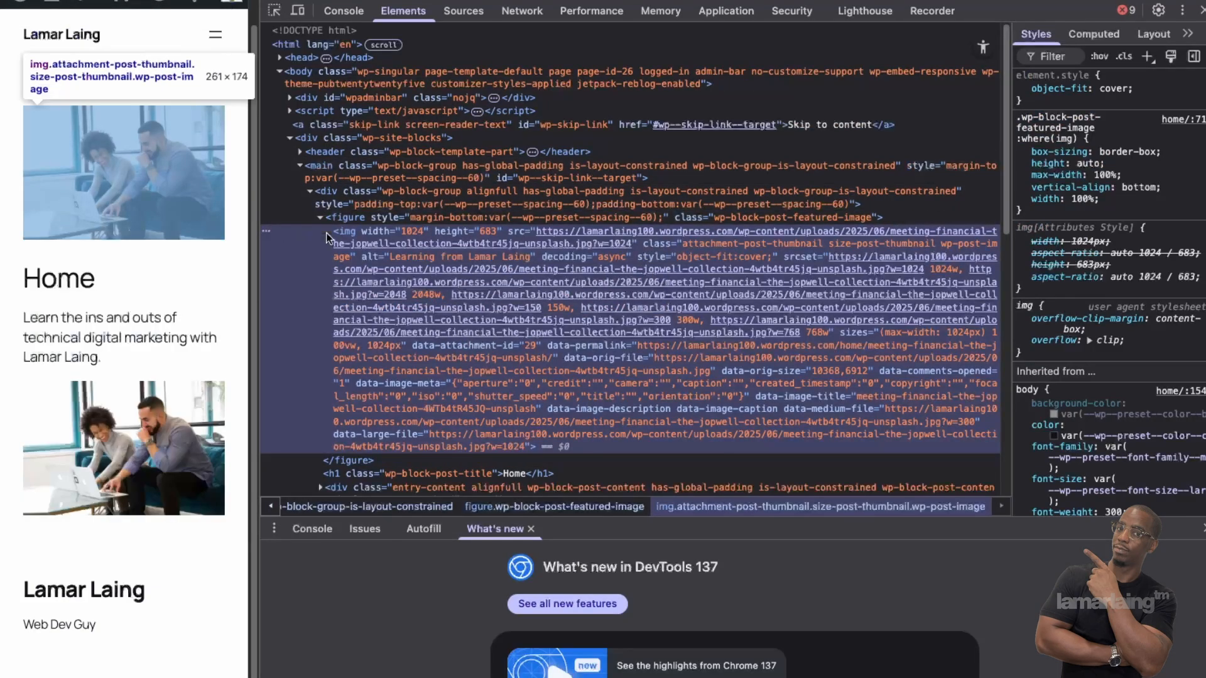
{"action": "scroll", "coordinate": [342, 264], "scroll_direction": "down", "scroll_amount": 5}
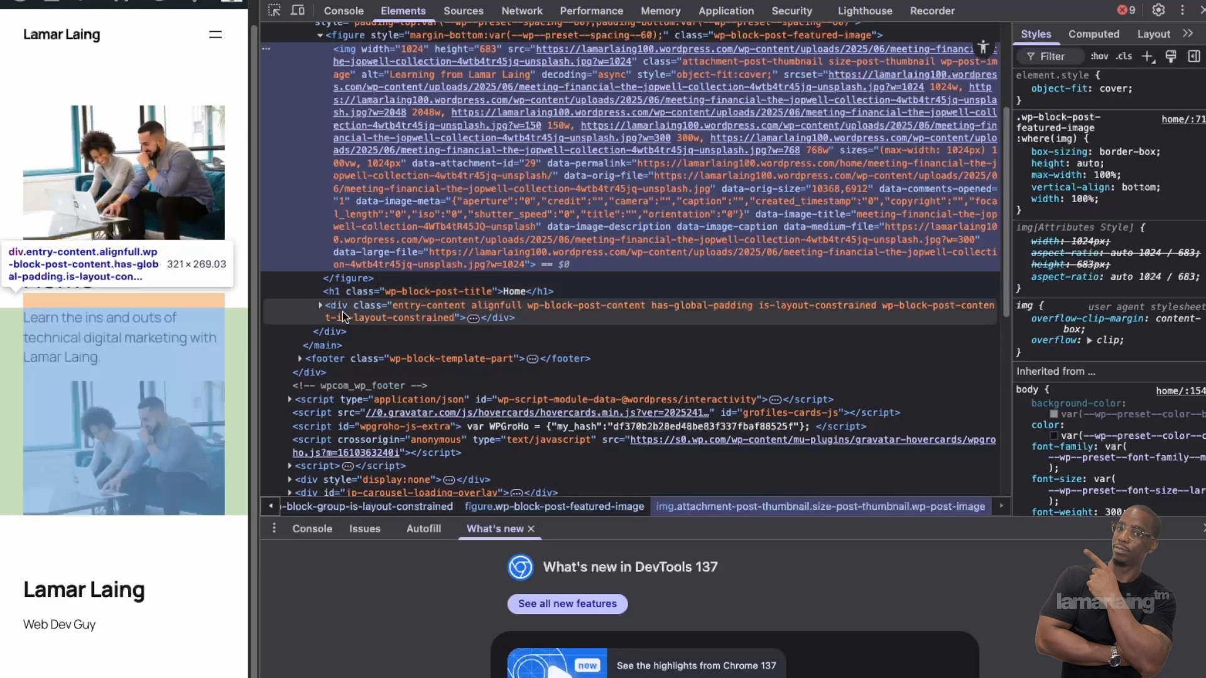
{"action": "left_click", "coordinate": [321, 309]}
{"action": "left_click", "coordinate": [321, 307]}
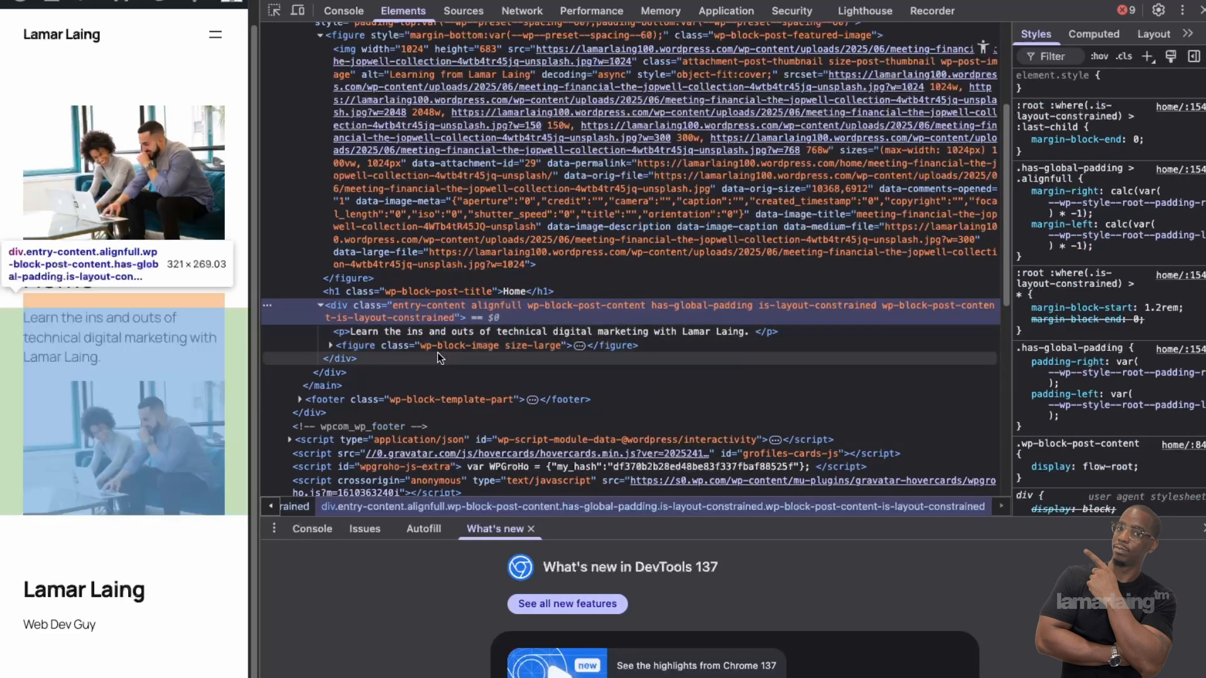
{"action": "left_click", "coordinate": [329, 348]}
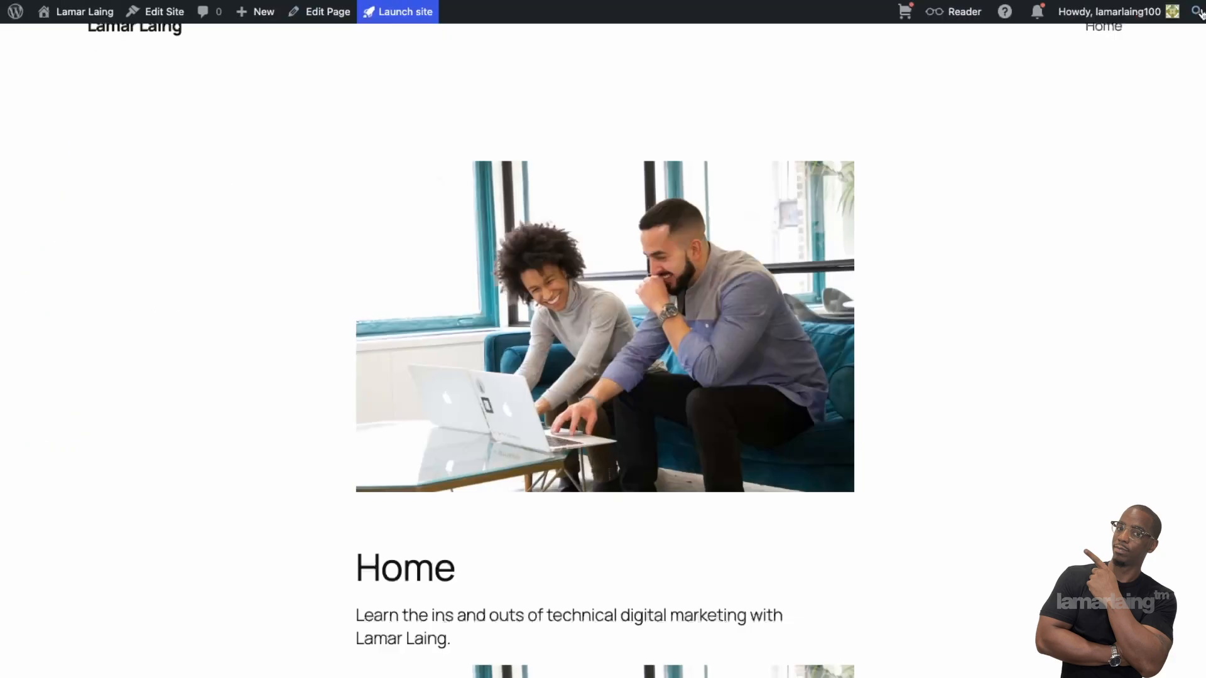
{"action": "scroll", "coordinate": [799, 390], "scroll_direction": "up", "scroll_amount": 1}
{"action": "scroll", "coordinate": [799, 390], "scroll_direction": "down", "scroll_amount": 3}
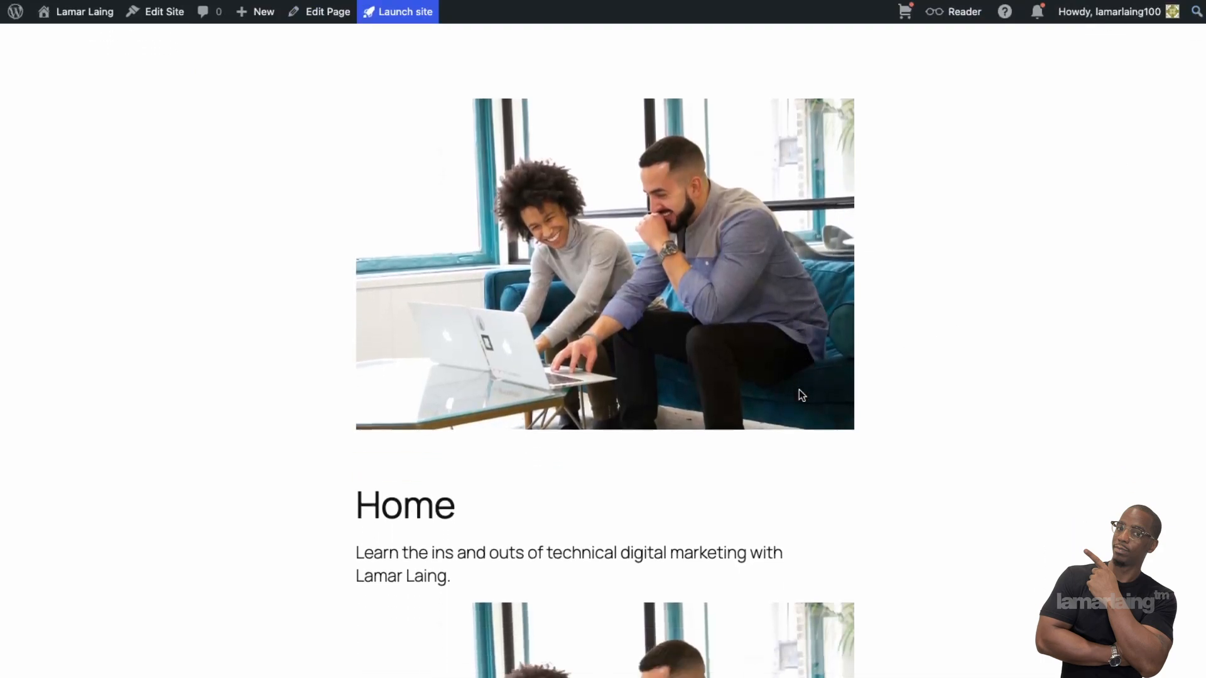
{"action": "scroll", "coordinate": [798, 392], "scroll_direction": "down", "scroll_amount": 1}
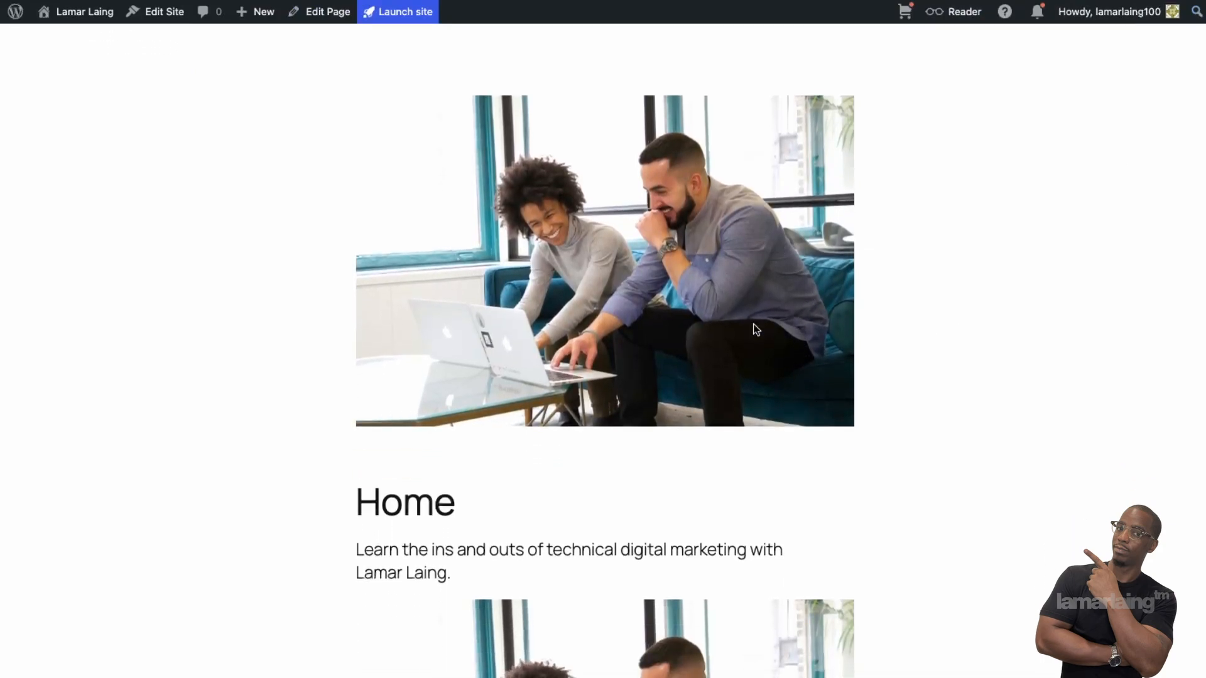
{"action": "scroll", "coordinate": [814, 310], "scroll_direction": "down", "scroll_amount": 6}
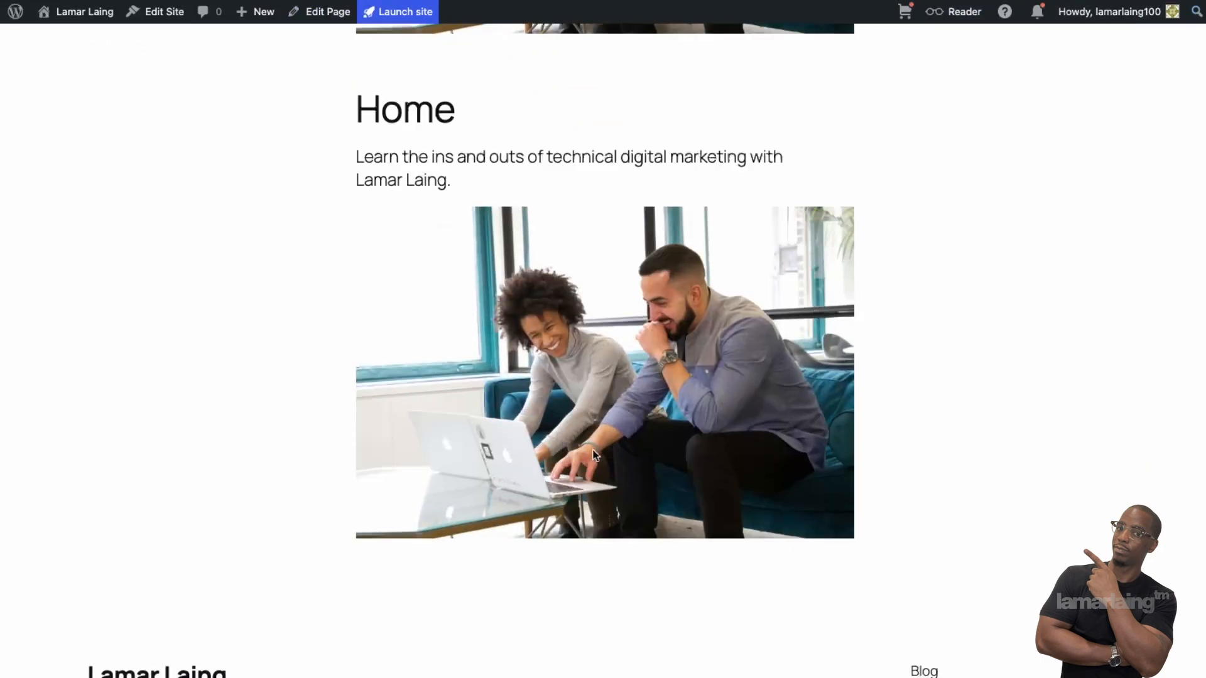
{"action": "scroll", "coordinate": [595, 457], "scroll_direction": "up", "scroll_amount": 8}
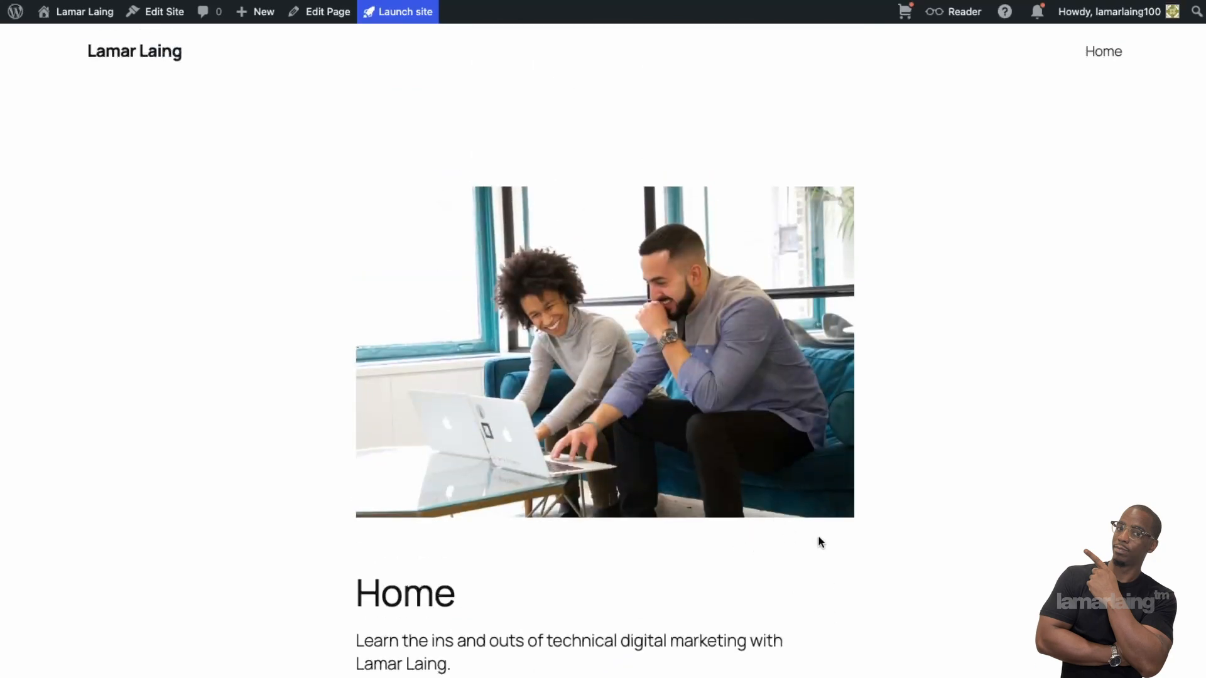
{"action": "scroll", "coordinate": [850, 570], "scroll_direction": "down", "scroll_amount": 1}
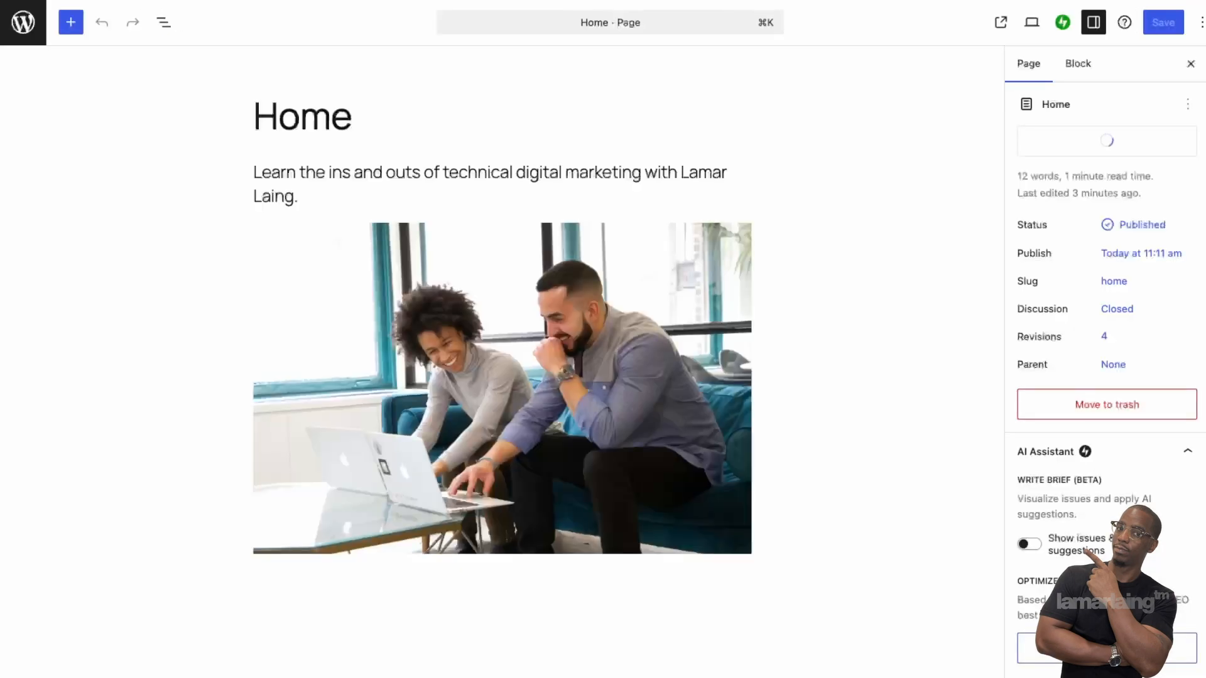
Step: Delete the Image block below the paragraph on the Home page and save the page
{"action": "left_click", "coordinate": [603, 403]}
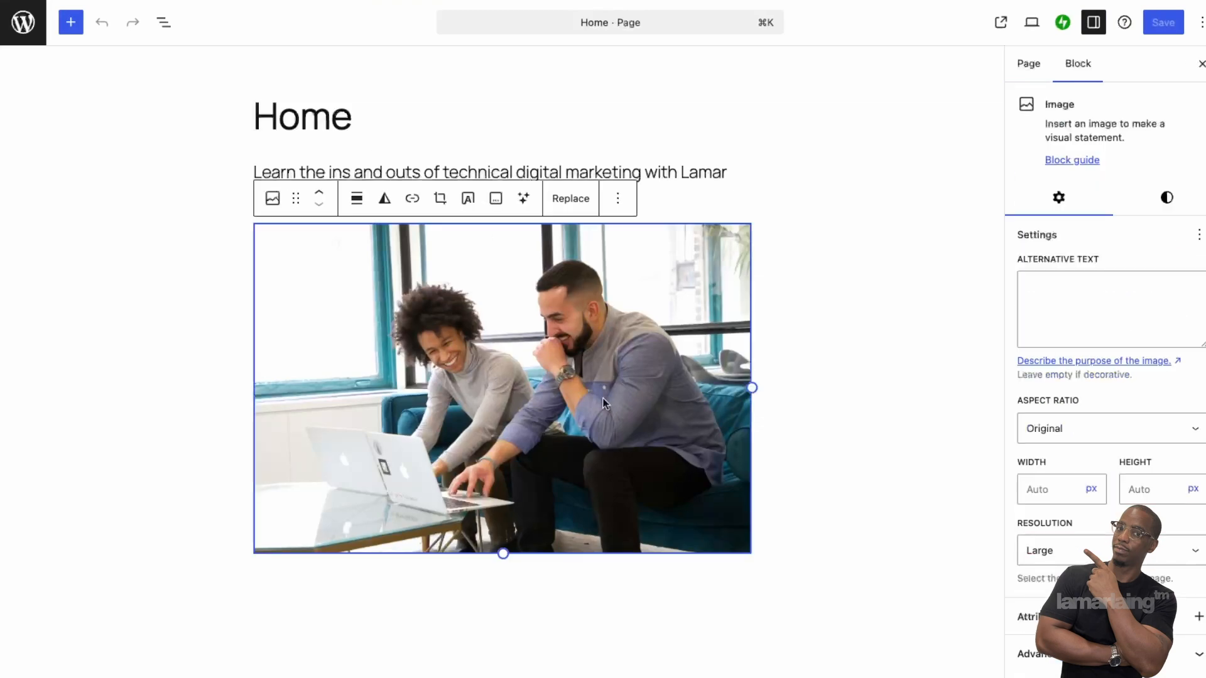
{"action": "key", "text": "BackSpace"}
{"action": "left_click", "coordinate": [371, 317]}
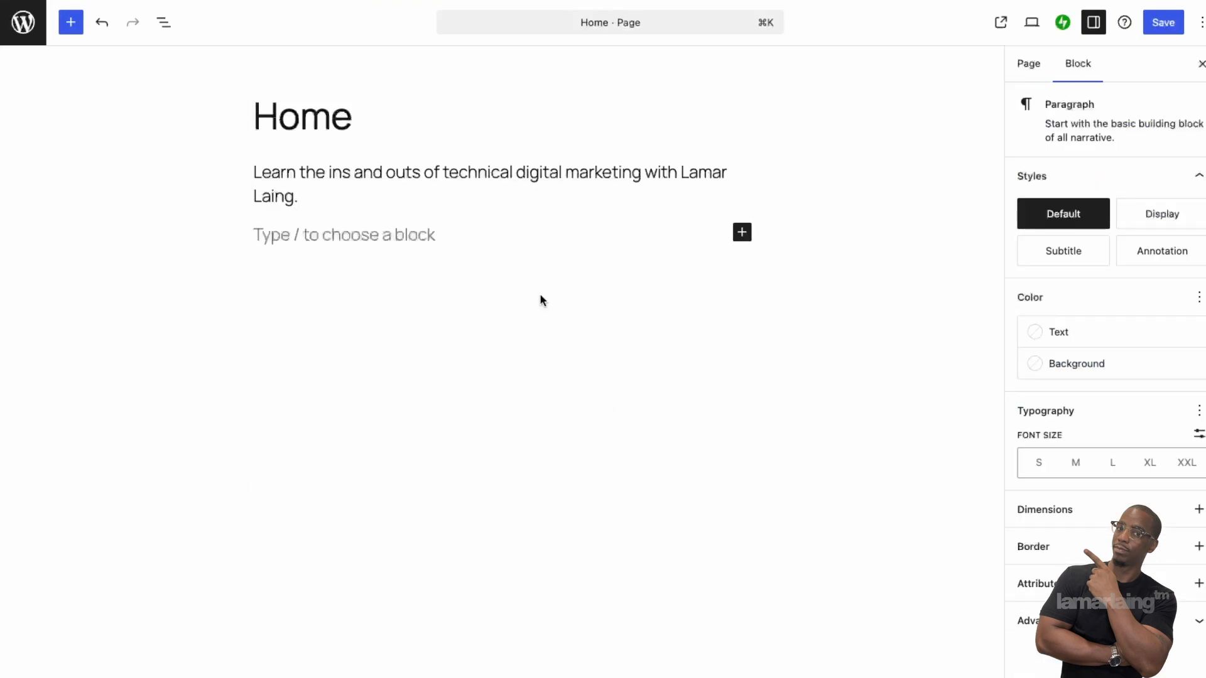
{"action": "left_click", "coordinate": [1169, 25]}
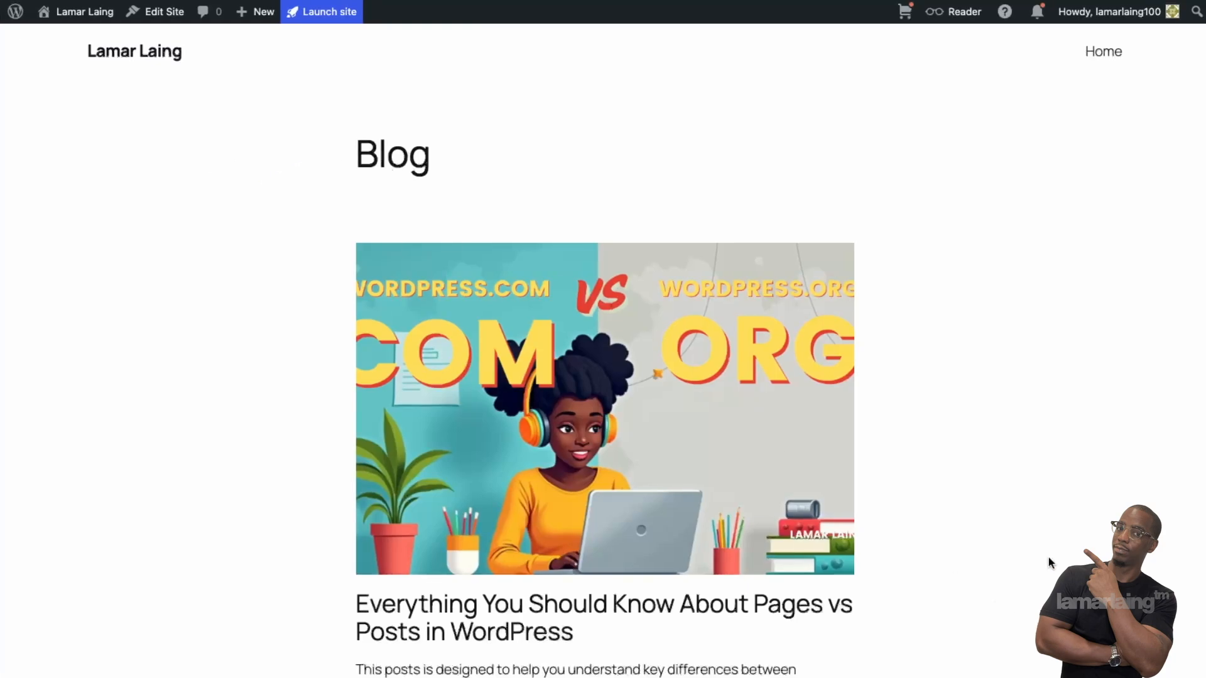
Step: Compare the live Home page with the default blog front page, and set the Home page as the site's homepage
{"action": "left_click", "coordinate": [1115, 58]}
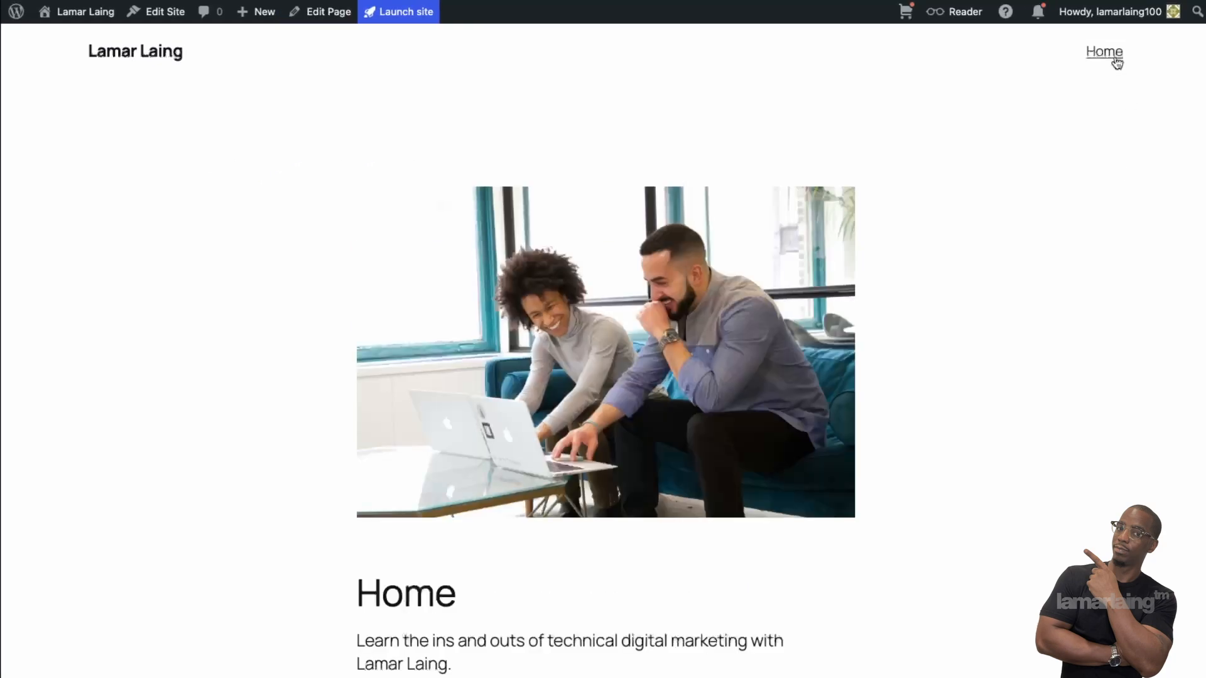
{"action": "left_click", "coordinate": [159, 53]}
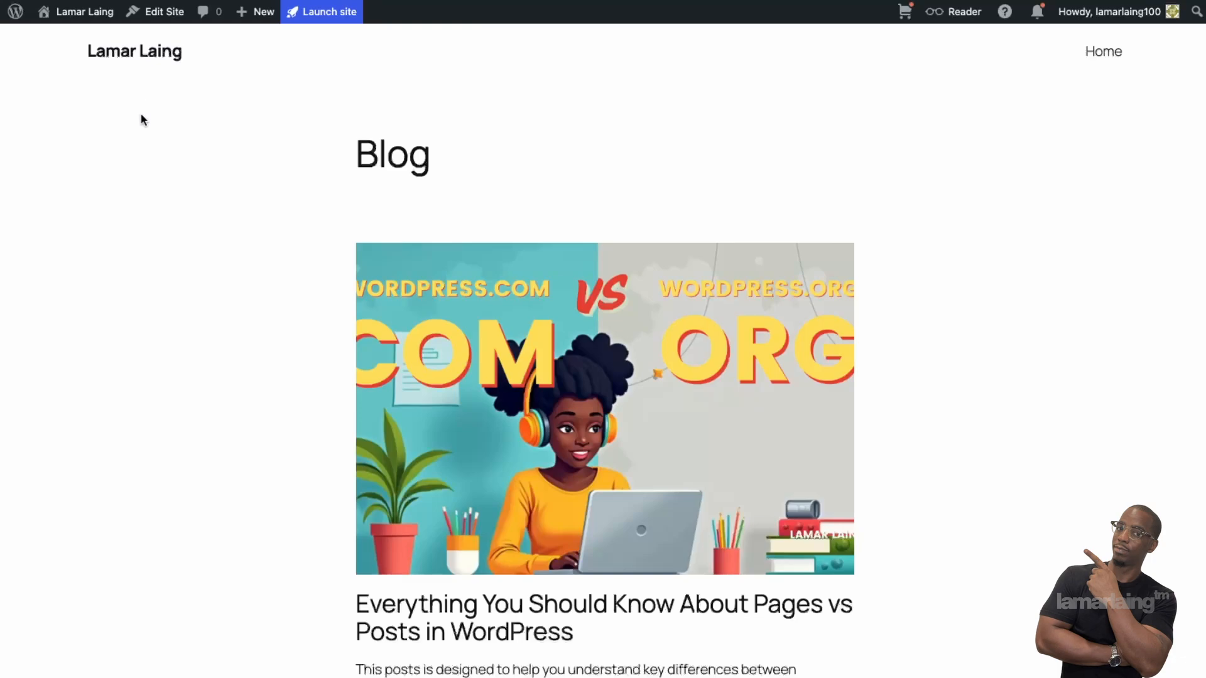
{"action": "left_click", "coordinate": [165, 12]}
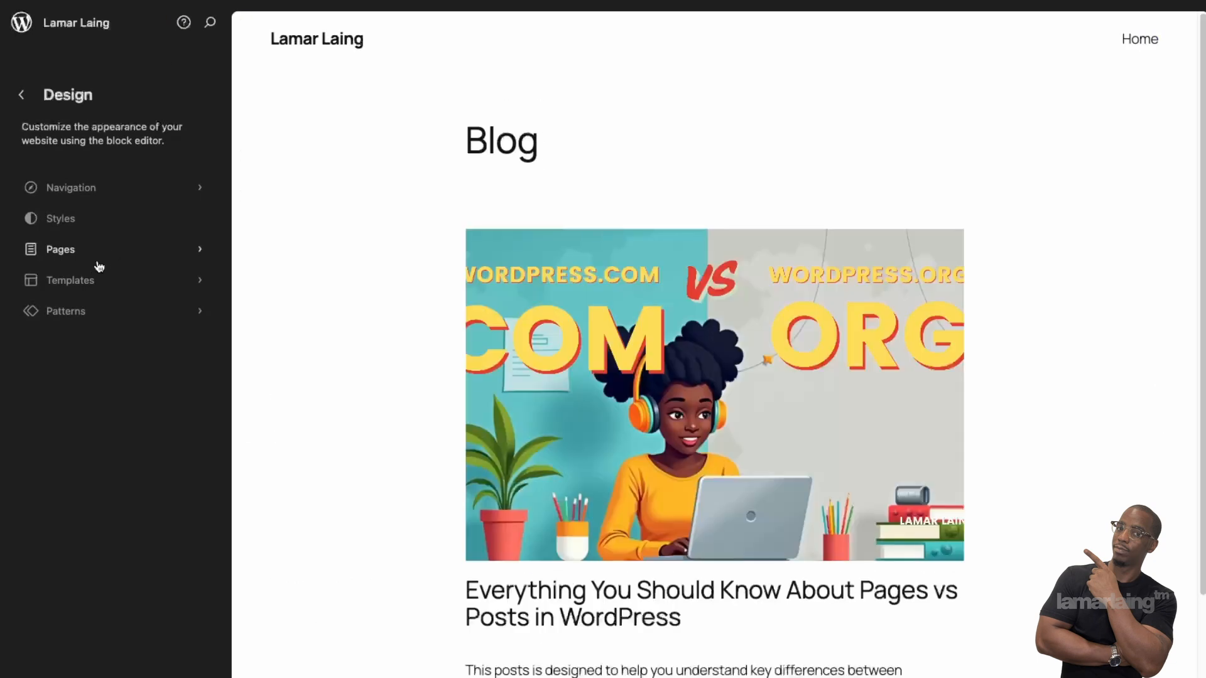
{"action": "left_click", "coordinate": [97, 251]}
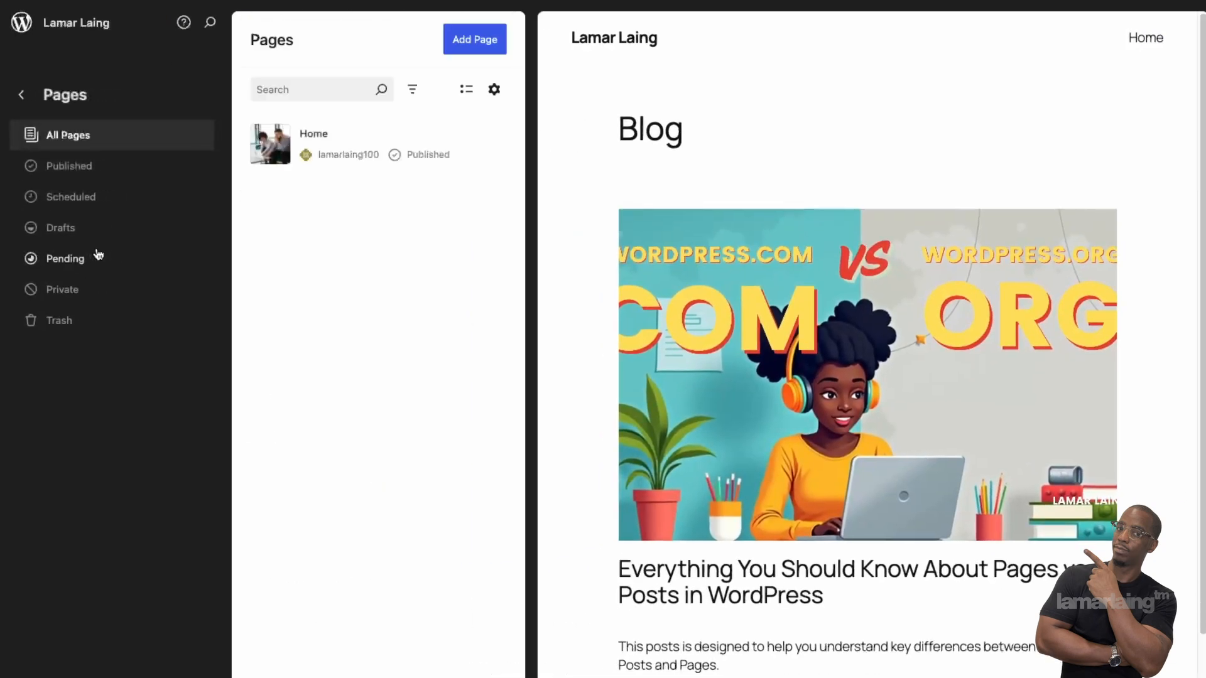
{"action": "left_click", "coordinate": [393, 137]}
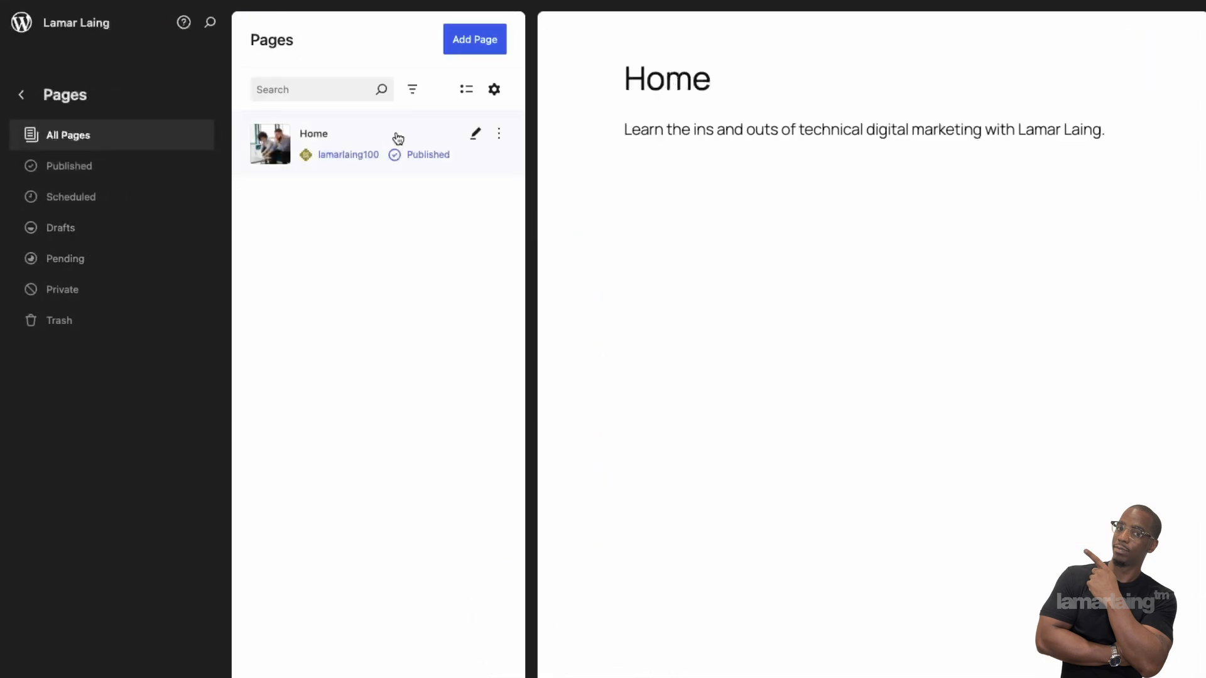
{"action": "left_click", "coordinate": [499, 133]}
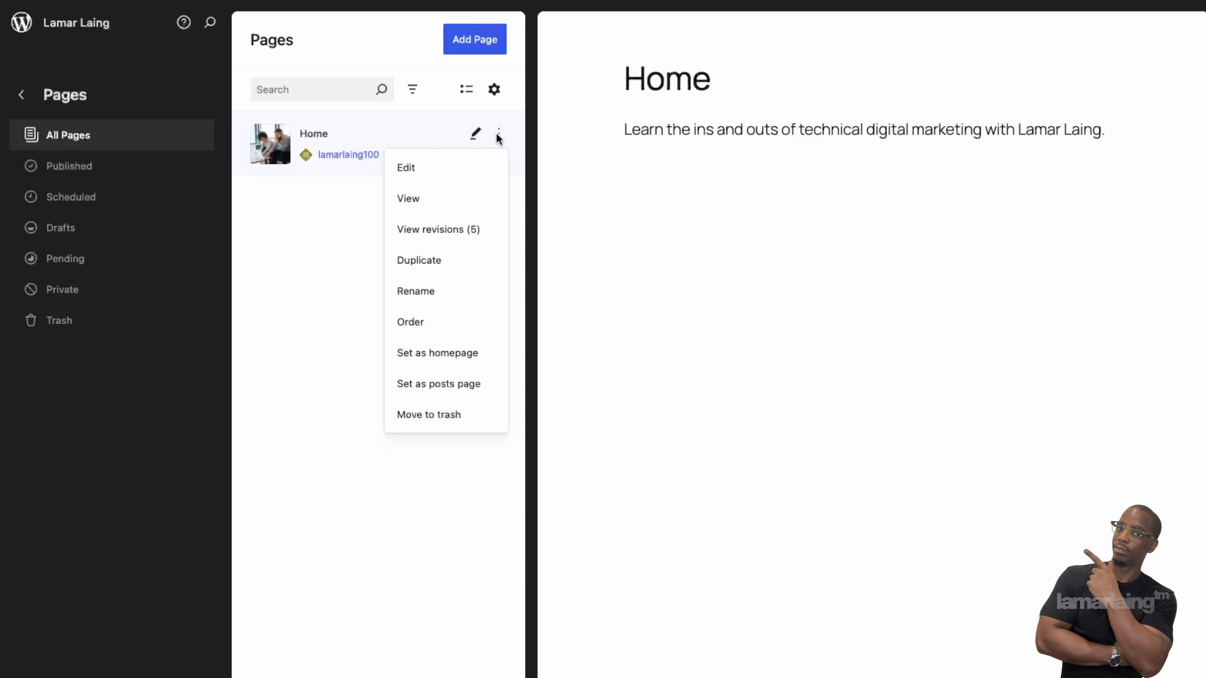
{"action": "left_click", "coordinate": [493, 355]}
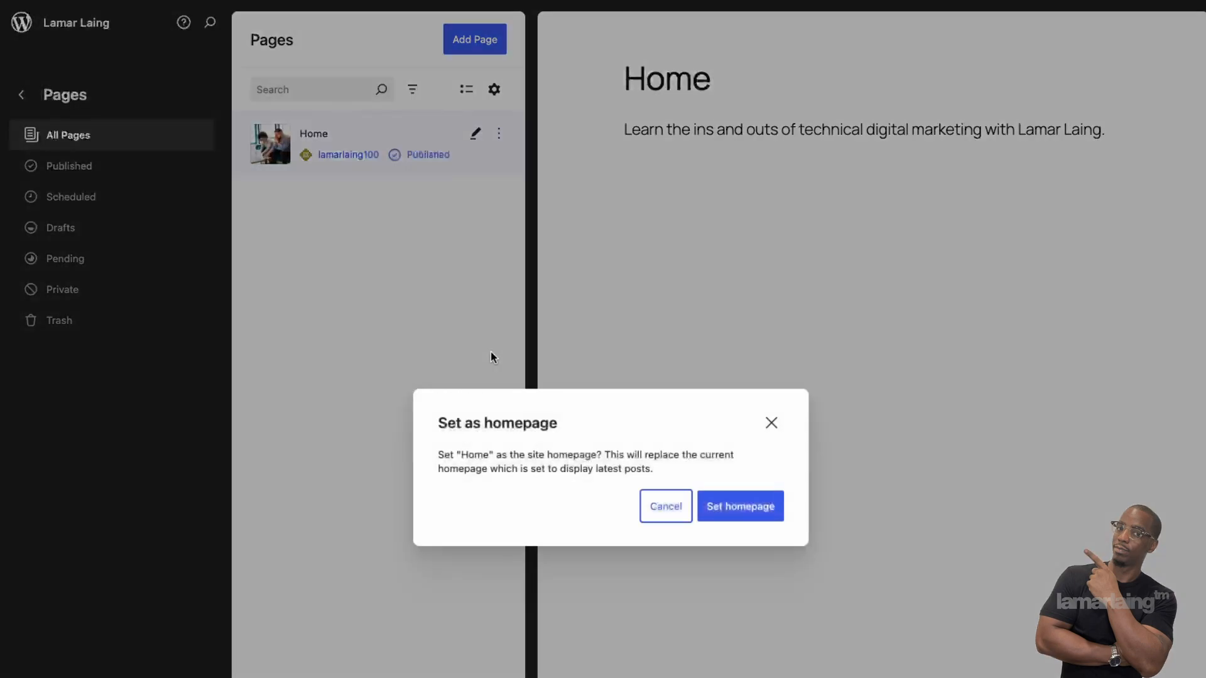
{"action": "left_click", "coordinate": [732, 511]}
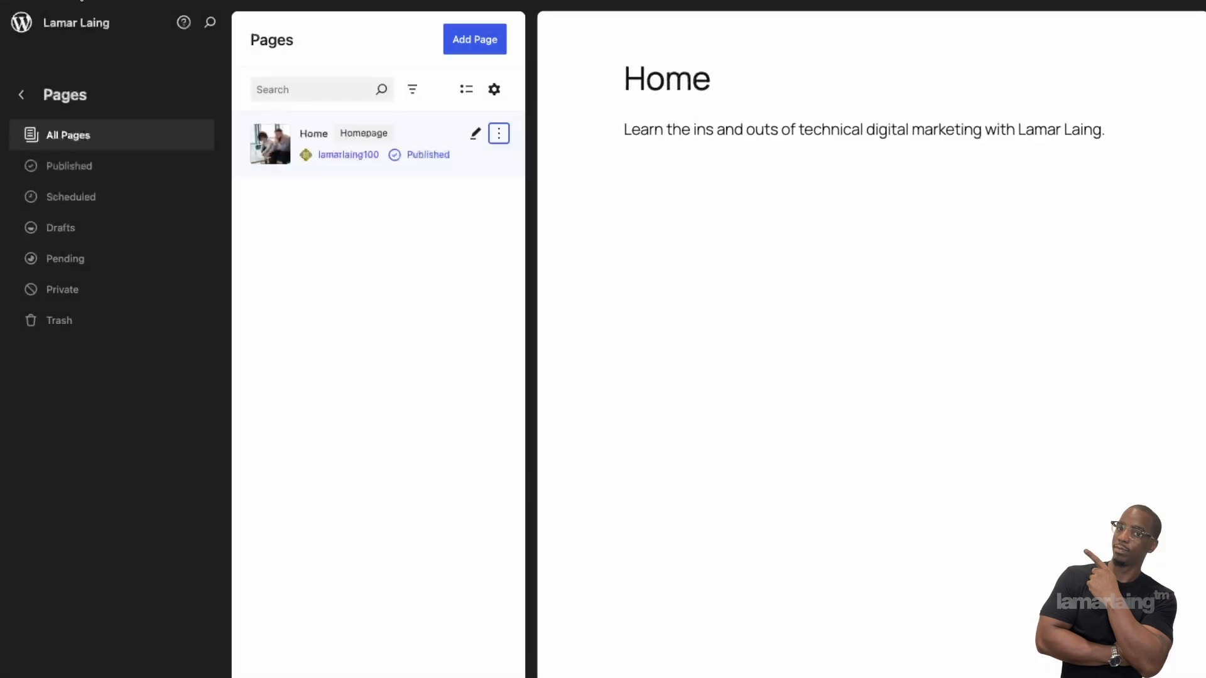
Step: Open the live site and examine the new homepage, including the site title and the navigation link in its header
{"action": "left_click", "coordinate": [25, 29]}
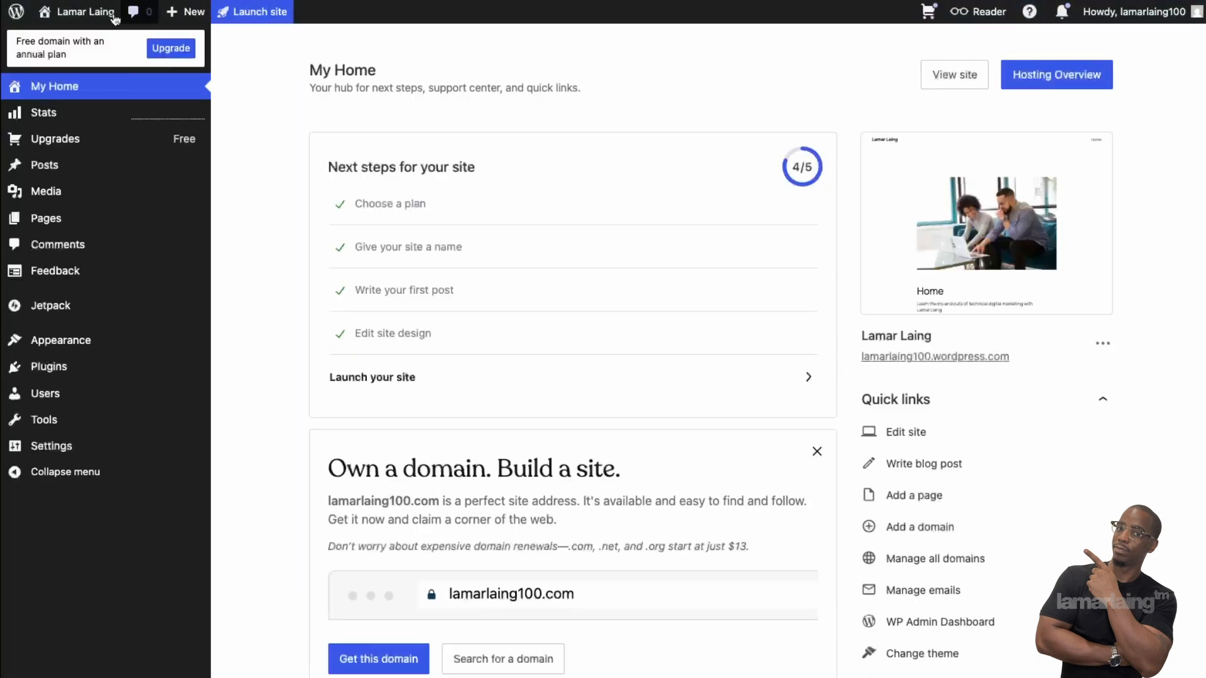
{"action": "mouse_move", "coordinate": [113, 16]}
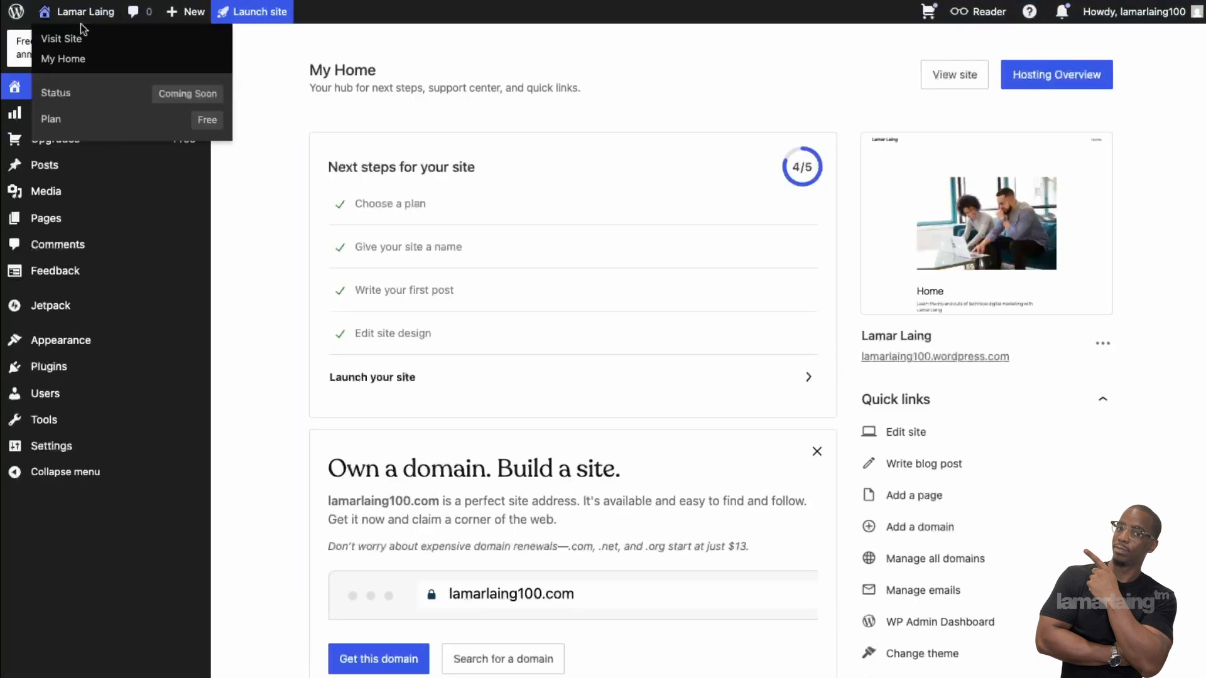
{"action": "left_click", "coordinate": [62, 39]}
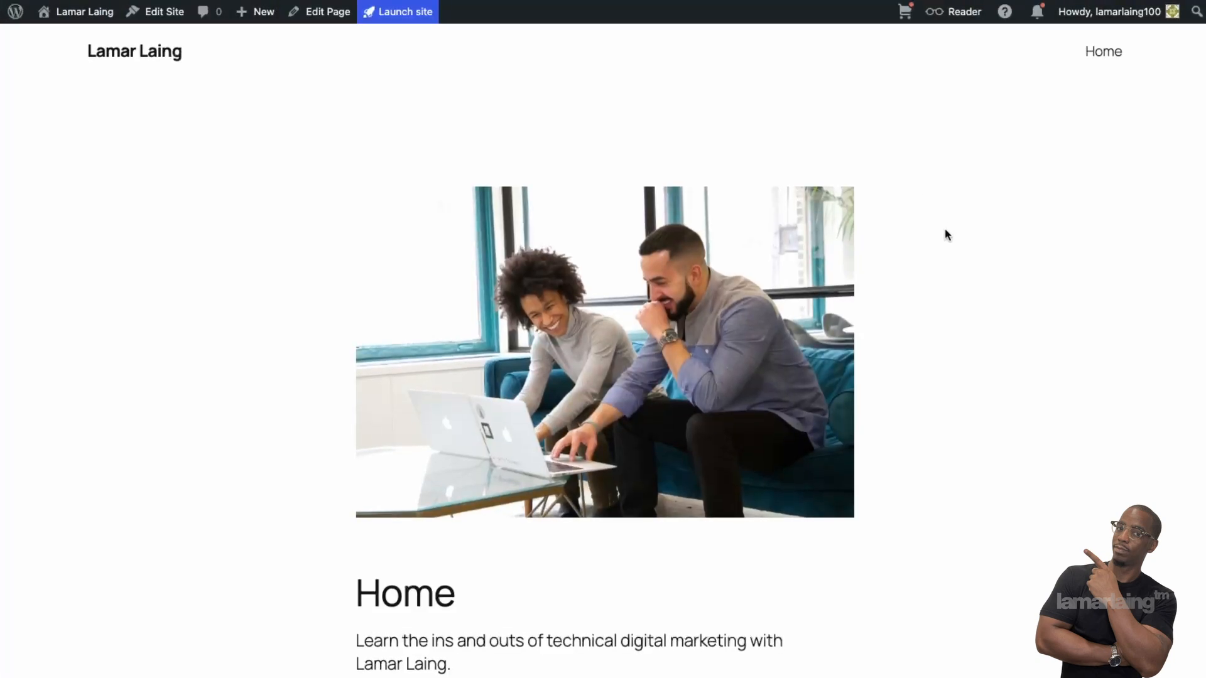
{"action": "scroll", "coordinate": [945, 239], "scroll_direction": "down", "scroll_amount": 3}
{"action": "scroll", "coordinate": [936, 226], "scroll_direction": "up", "scroll_amount": 3}
{"action": "left_click", "coordinate": [1100, 56]}
{"action": "left_click_drag", "start_coordinate": [50, 53], "coordinate": [915, 73]}
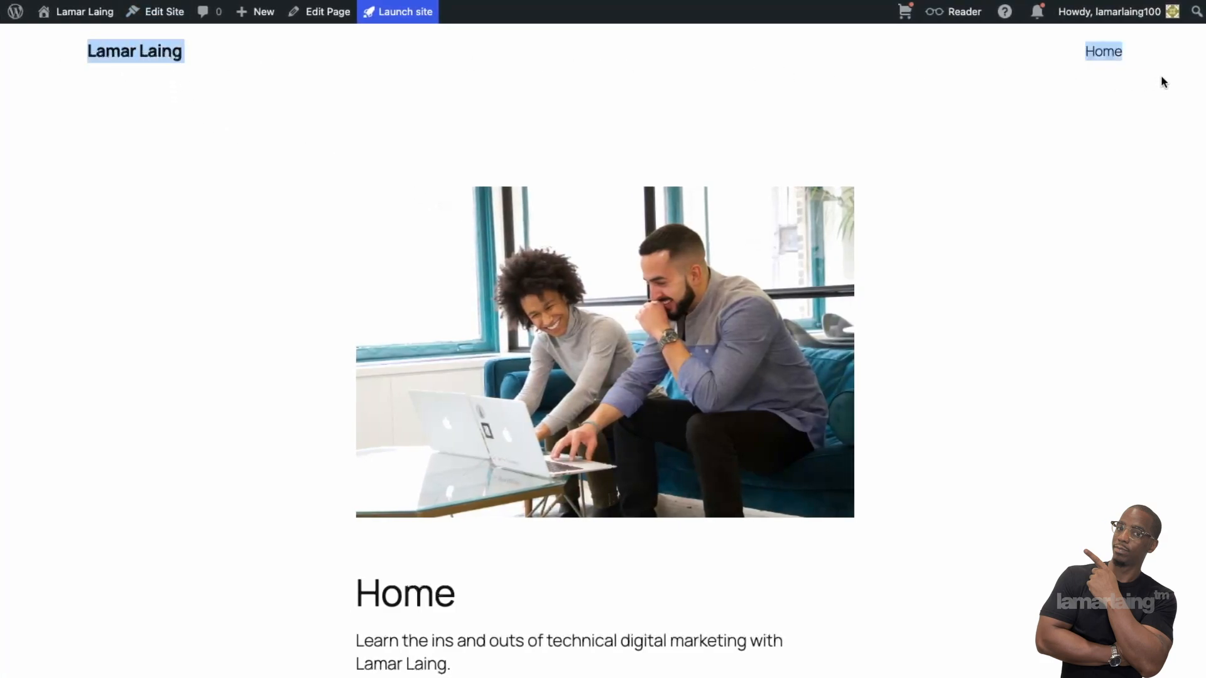
{"action": "left_click", "coordinate": [838, 94]}
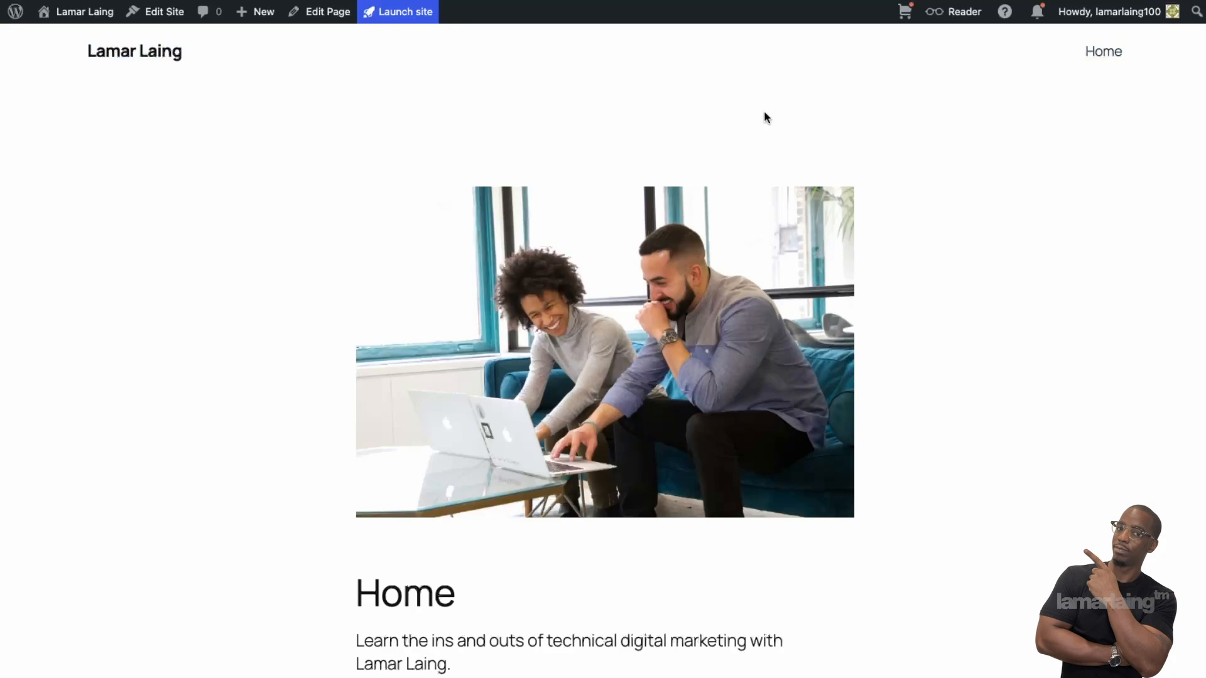
Step: Examine the Home page in the page editor and the site's navigation menu in the site editor, and return to the dashboard
{"action": "left_click", "coordinate": [318, 14]}
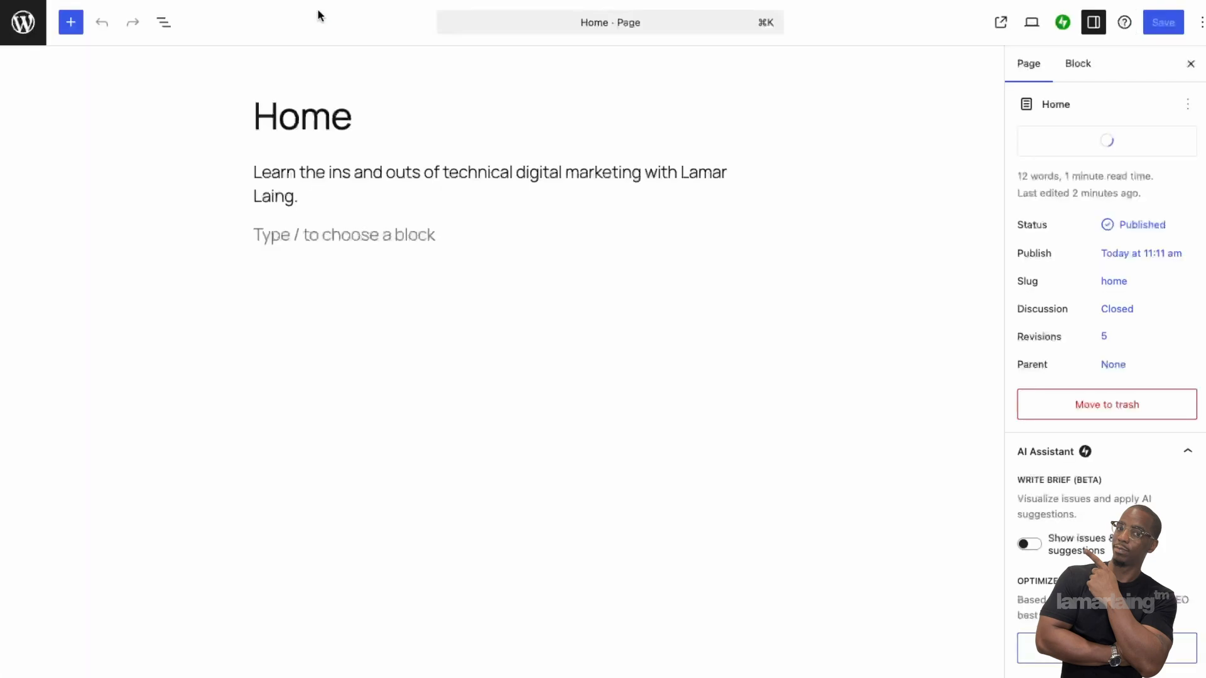
{"action": "left_click", "coordinate": [16, 38]}
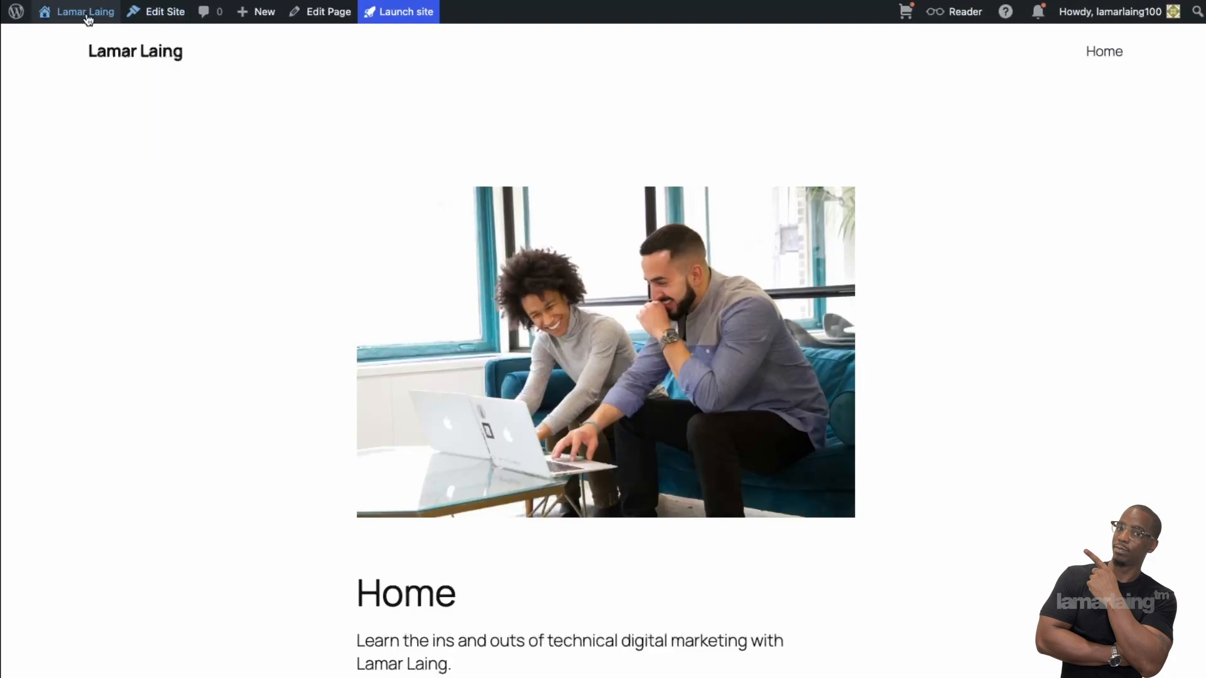
{"action": "left_click", "coordinate": [138, 15]}
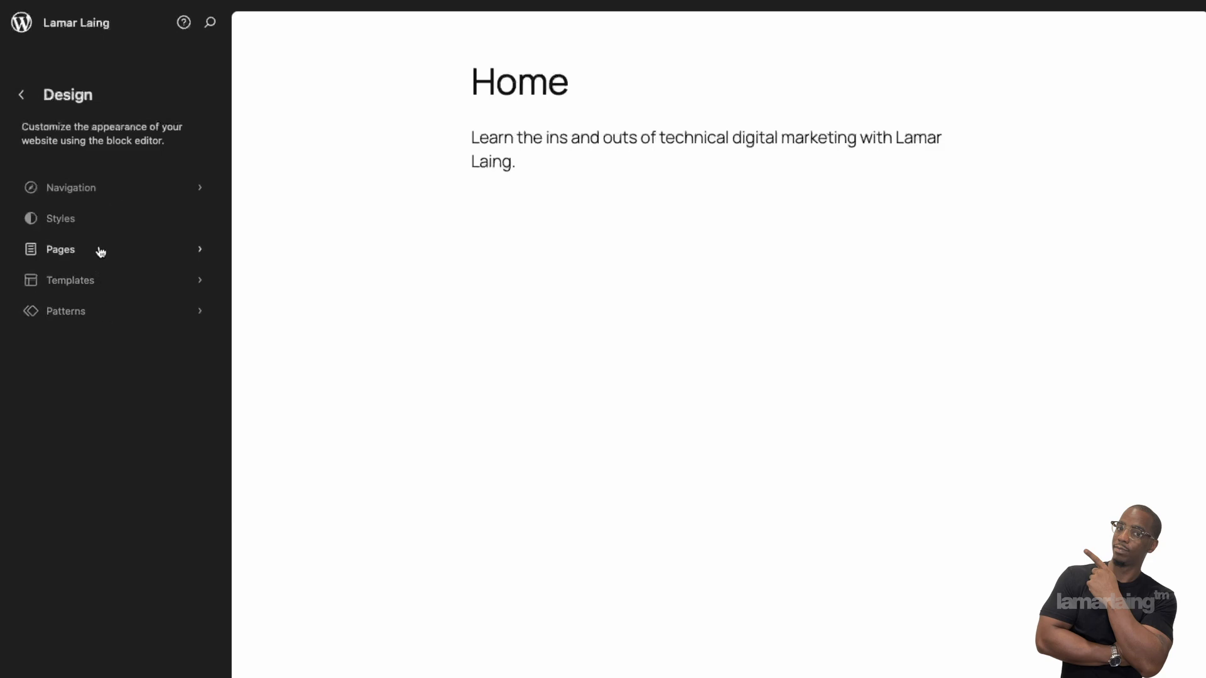
{"action": "left_click", "coordinate": [100, 194]}
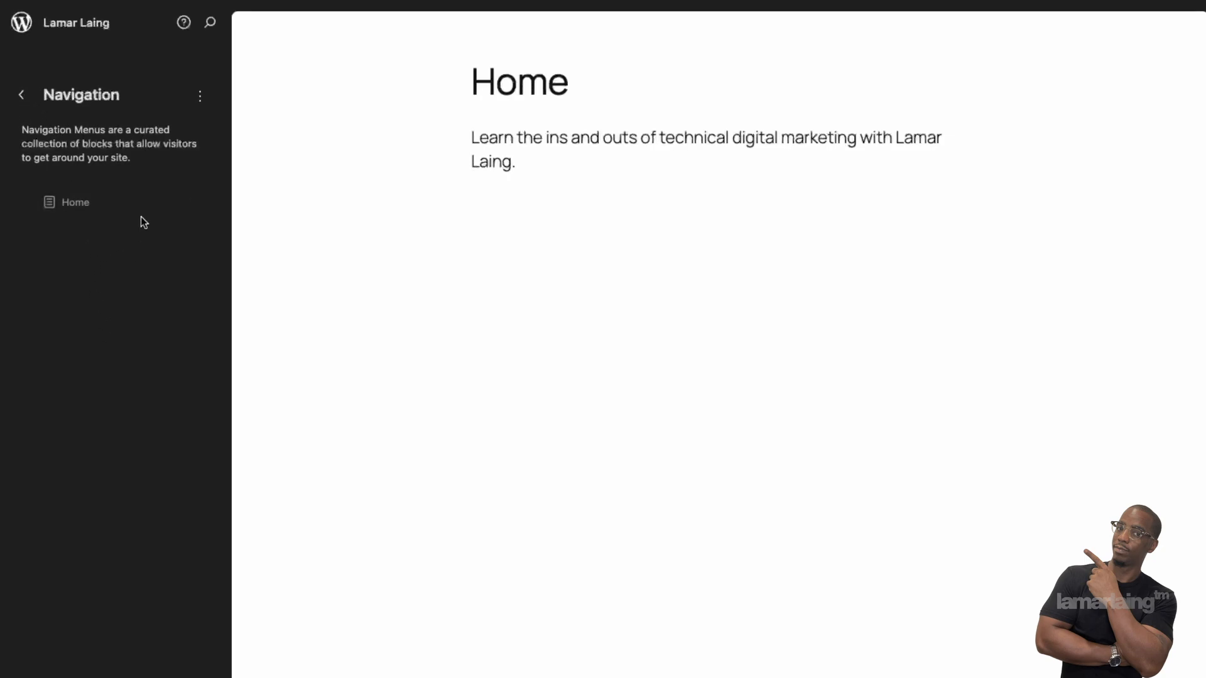
{"action": "left_click", "coordinate": [22, 95]}
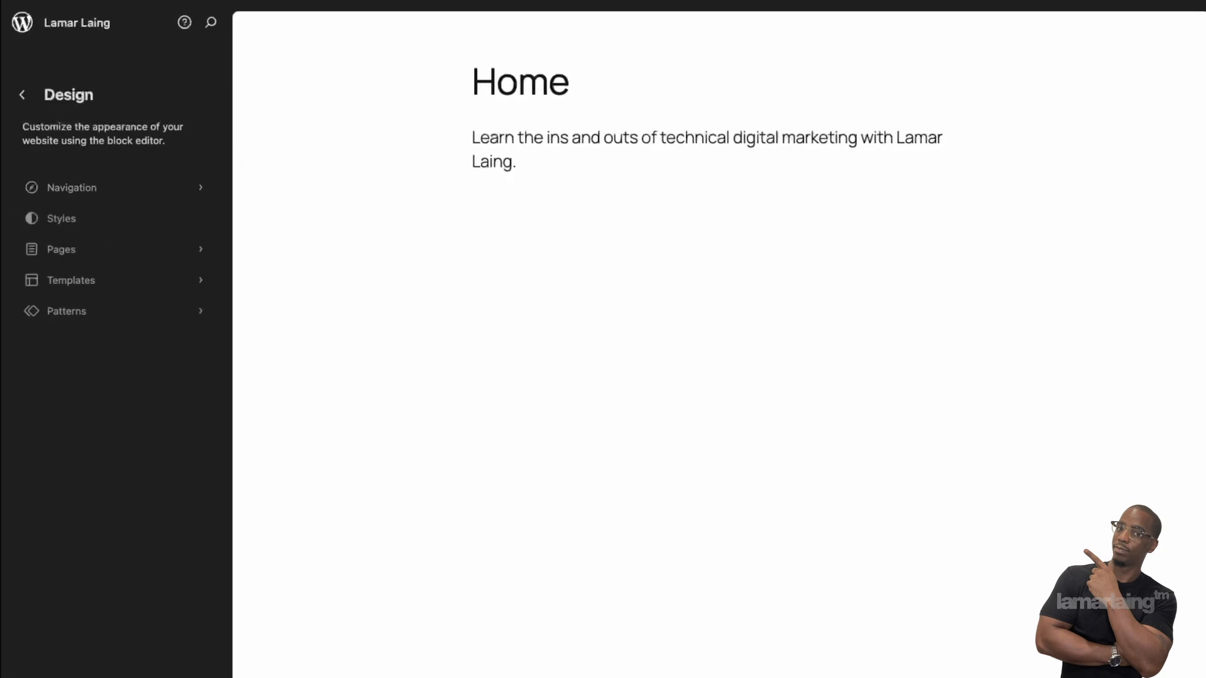
{"action": "left_click", "coordinate": [21, 95]}
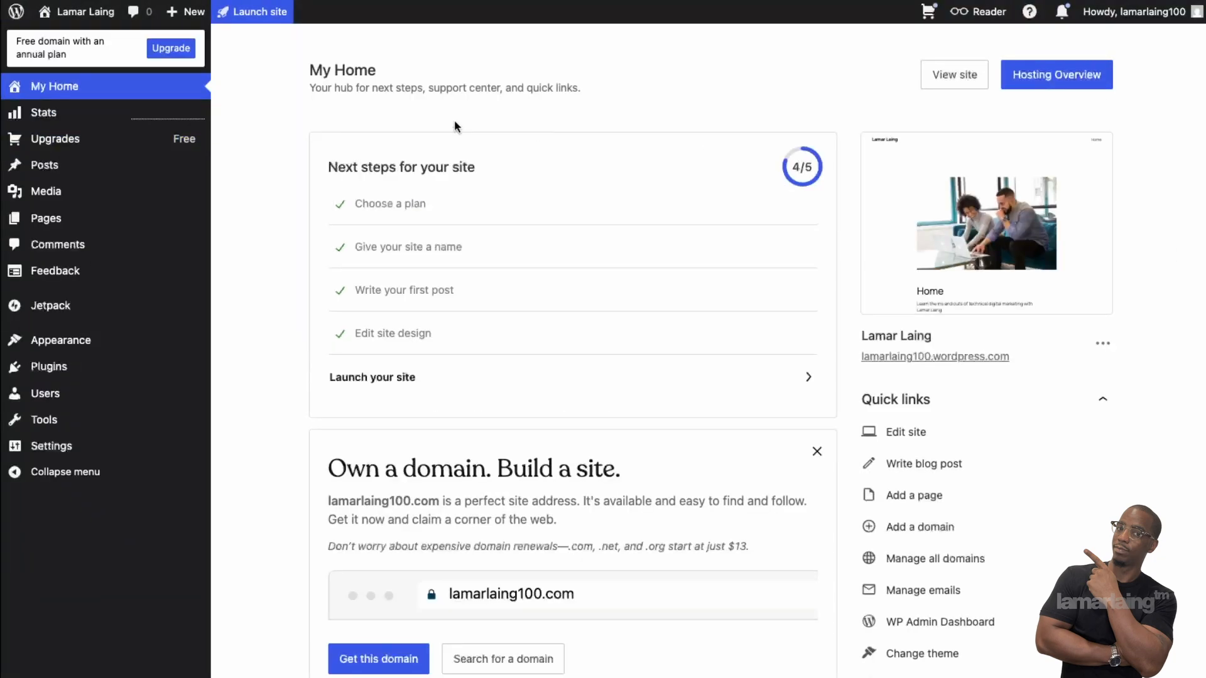
Step: Compare the list of all pages with the list of all posts, and return to the pages list
{"action": "left_click", "coordinate": [93, 220]}
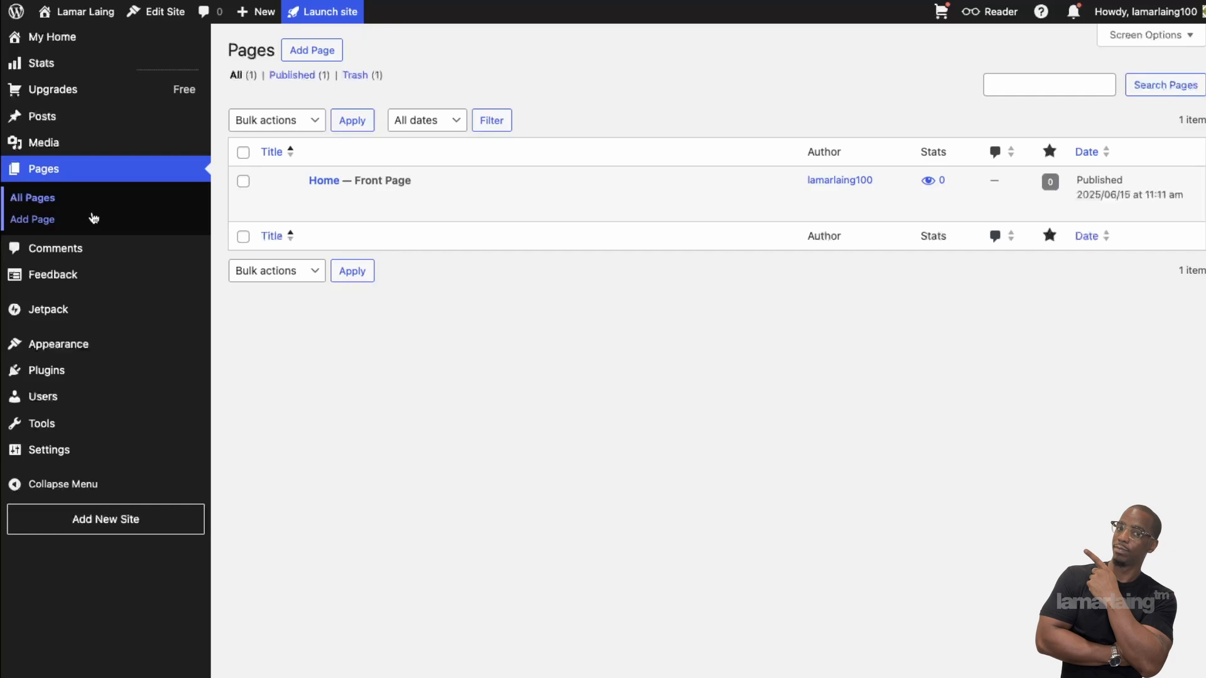
{"action": "mouse_move", "coordinate": [342, 197]}
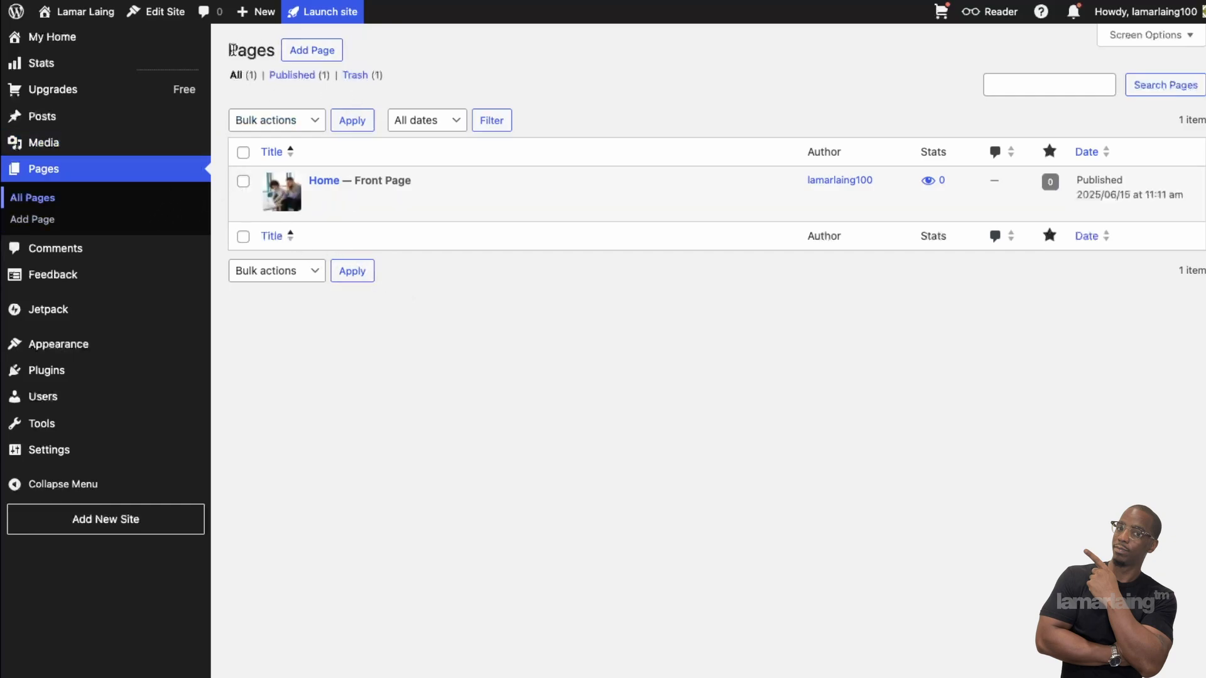
{"action": "left_click_drag", "start_coordinate": [233, 50], "coordinate": [583, 304]}
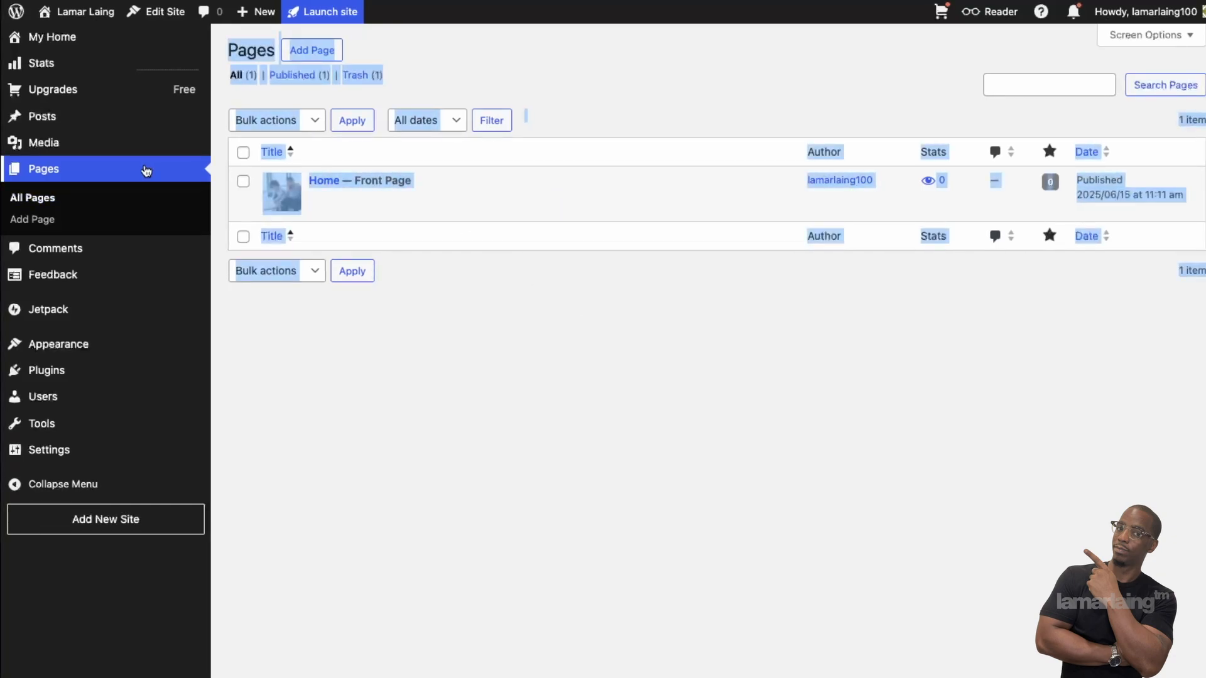
{"action": "left_click", "coordinate": [63, 118]}
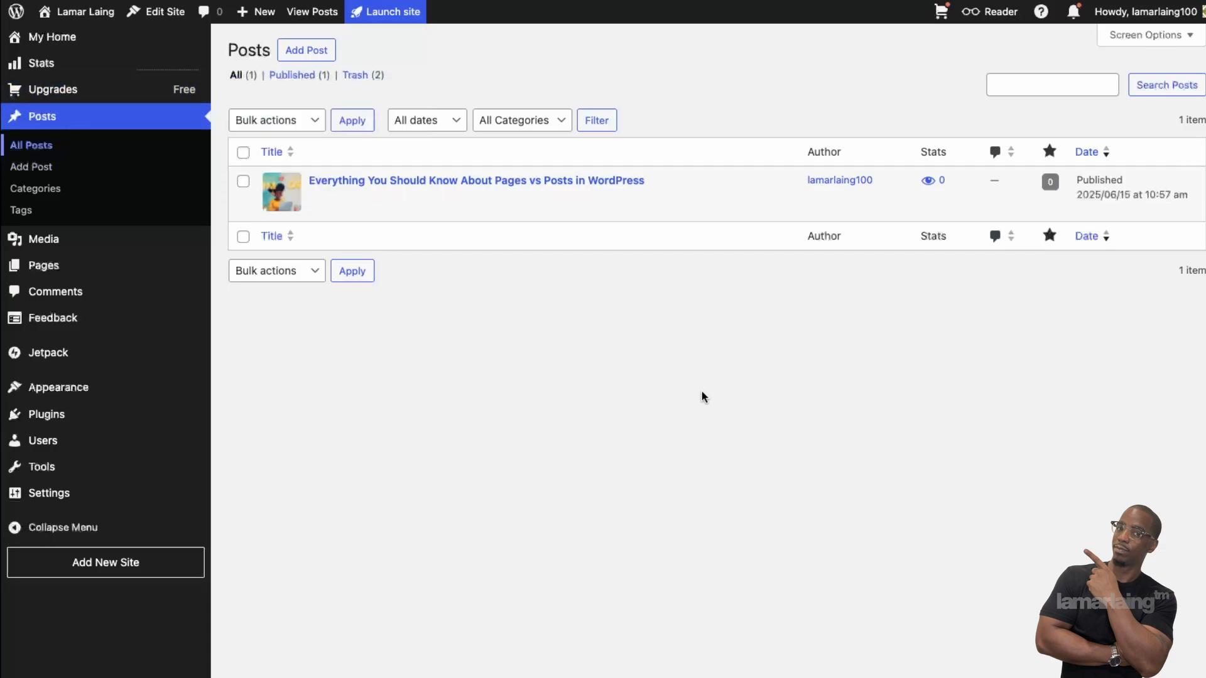
{"action": "mouse_move", "coordinate": [656, 187]}
{"action": "left_click", "coordinate": [45, 270]}
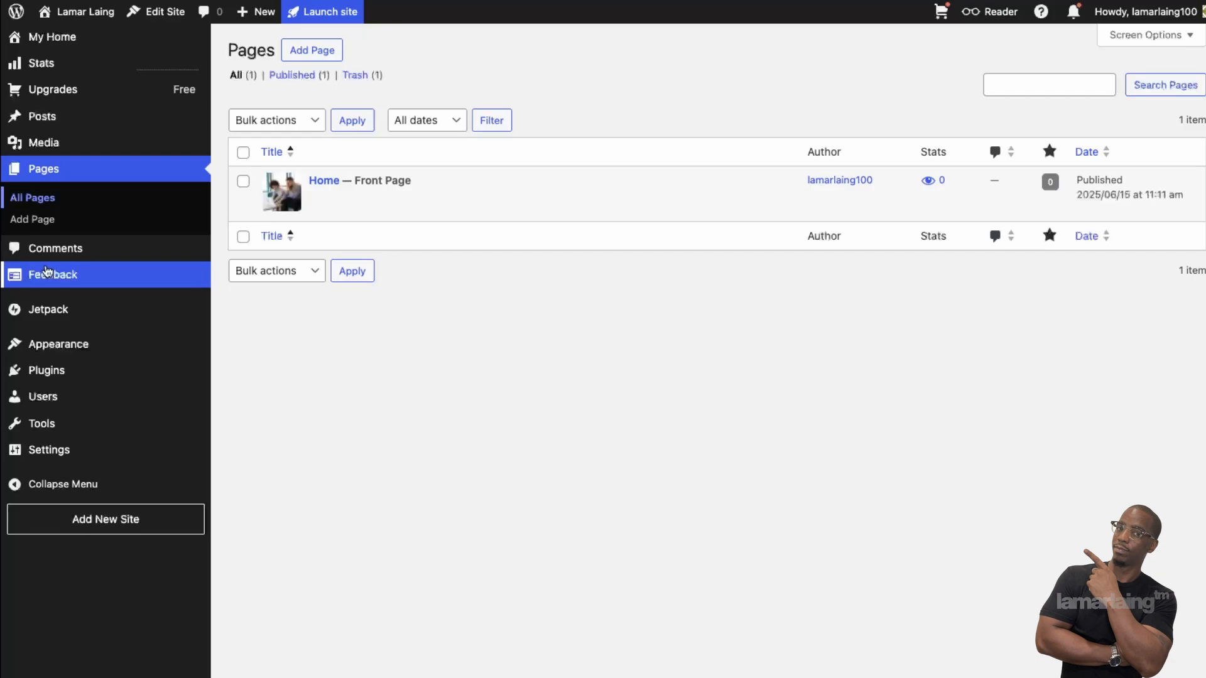
Step: Create a new blank page without a starter pattern and title it "Blog"
{"action": "left_click", "coordinate": [327, 55]}
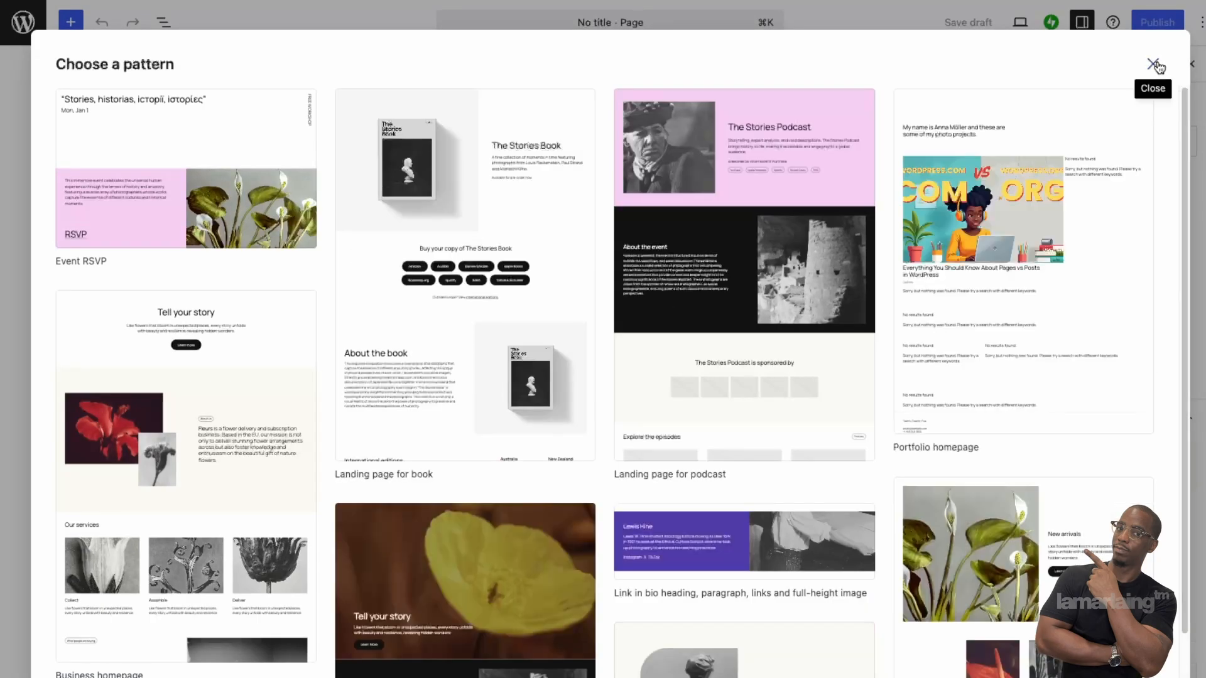
{"action": "left_click", "coordinate": [1154, 63]}
{"action": "left_click", "coordinate": [426, 114]}
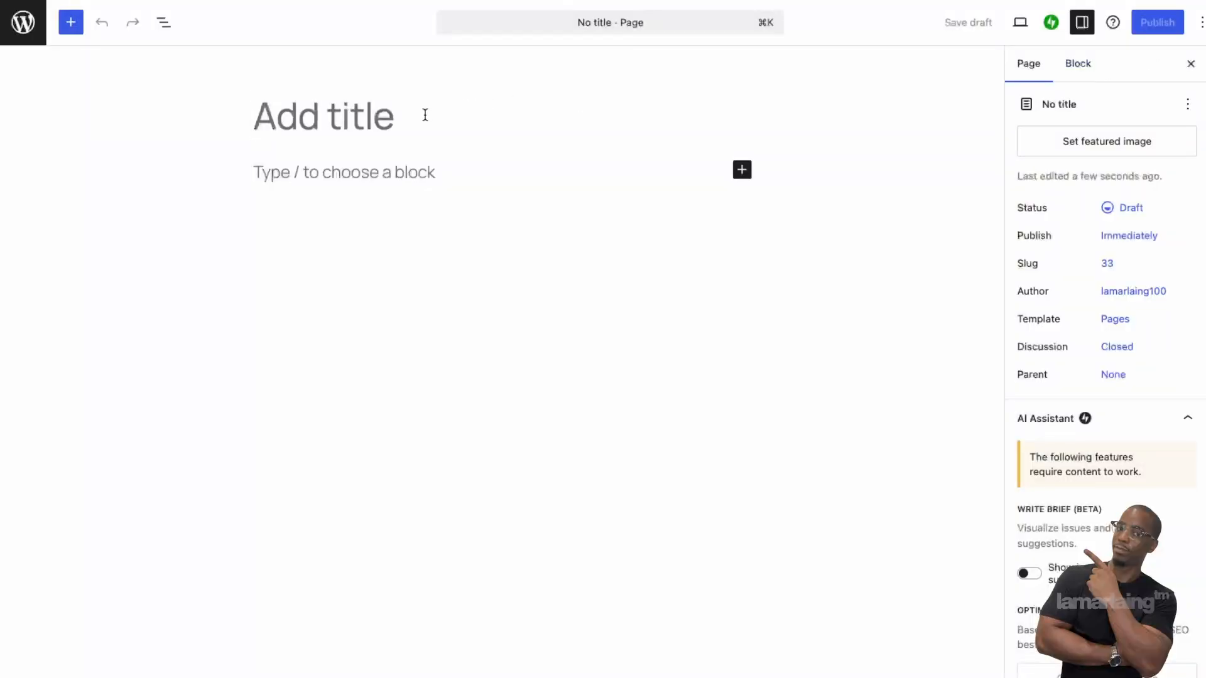
{"action": "type", "text": "Blog"}
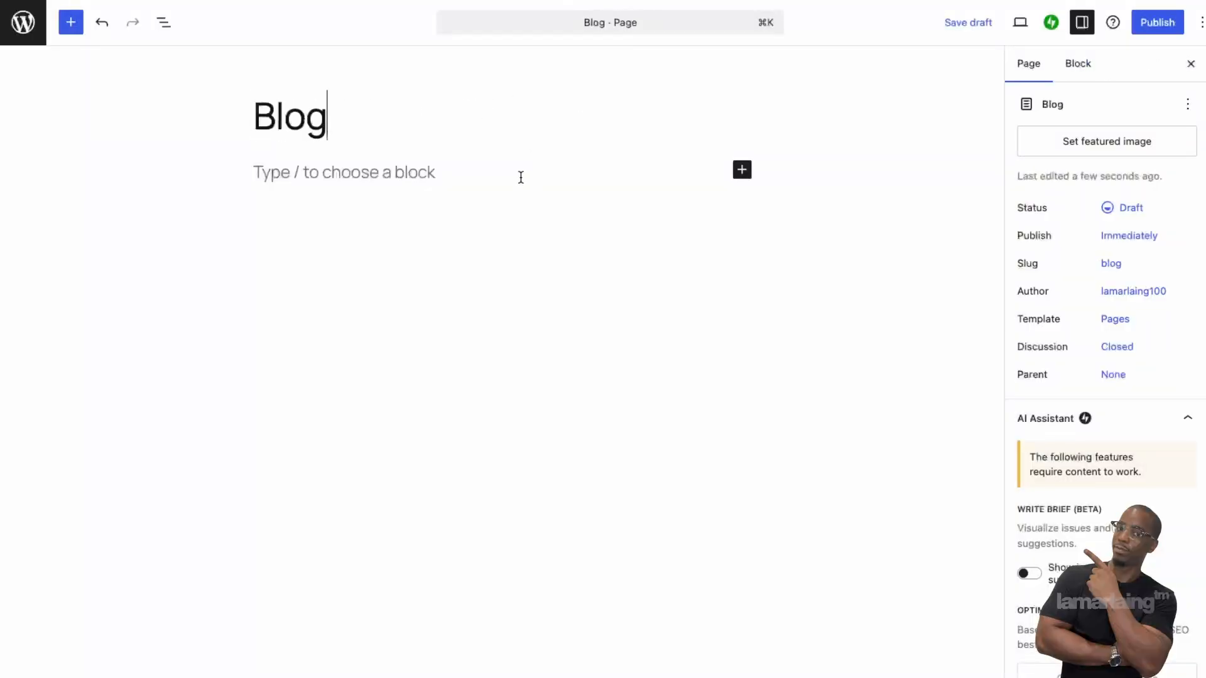
Step: Write a first paragraph introducing the blog by its owner's full name, and start an empty block below it
{"action": "left_click", "coordinate": [520, 177]}
{"action": "type", "text": "Lma"}
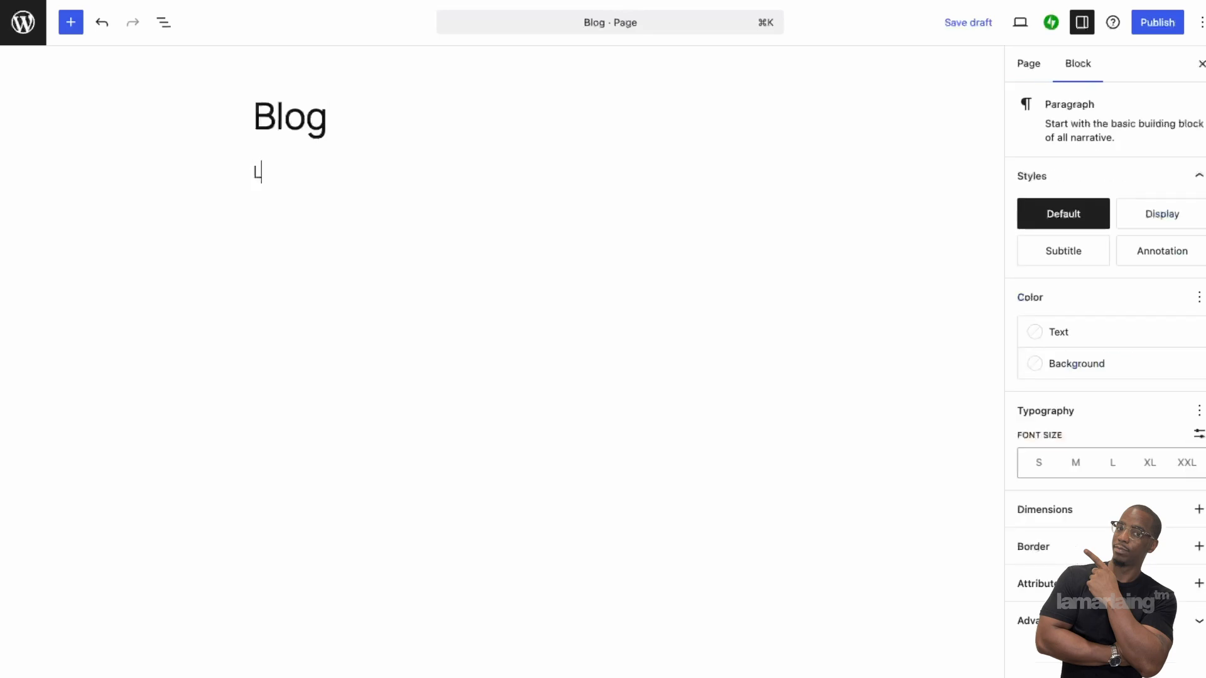
{"action": "key", "text": "BackSpace"}
{"action": "key", "text": "BackSpace"}
{"action": "key", "text": "BackSpace"}
{"action": "type", "text": "Lamar Laing"}
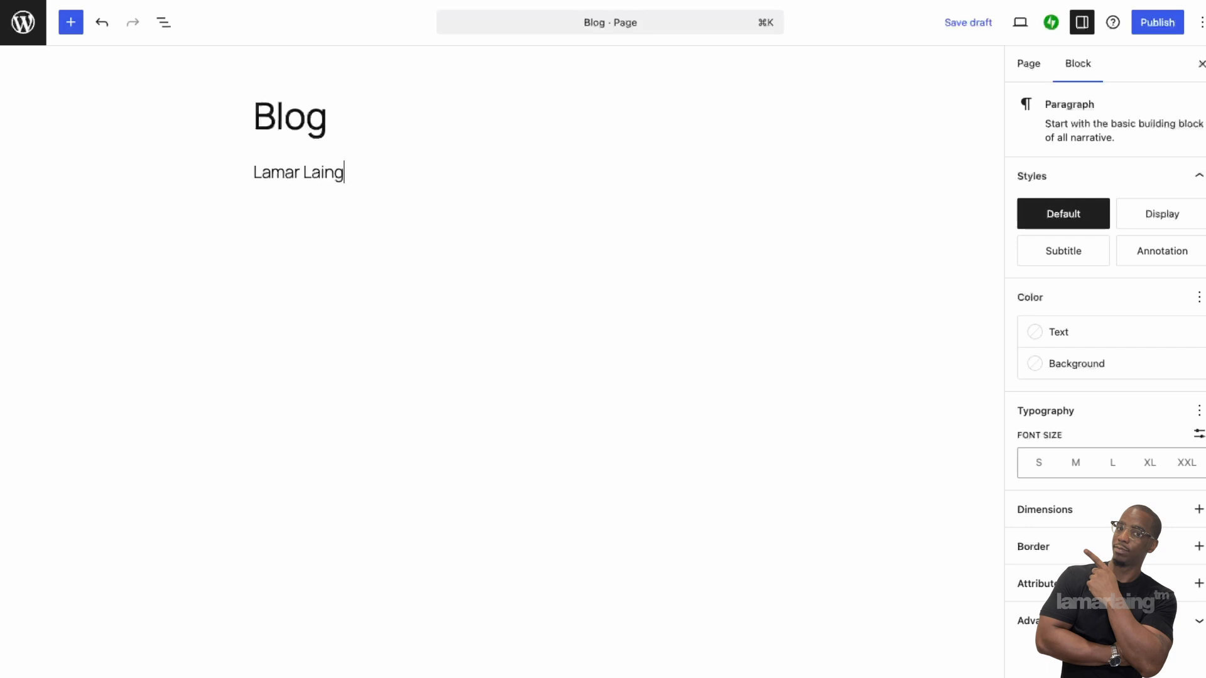
{"action": "type", "text": "'s Blog"}
{"action": "key", "text": "Return"}
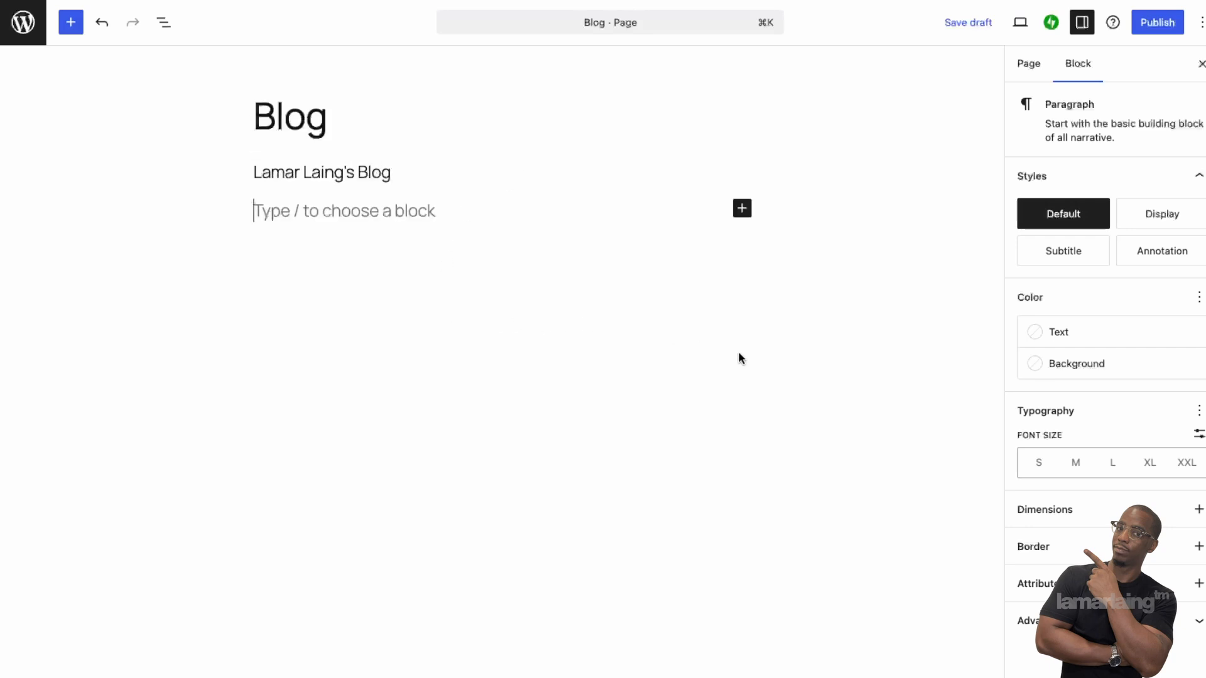
Step: Browse the full block library from text and media blocks to widgets, embeds and forms for a block that displays posts
{"action": "left_click", "coordinate": [743, 210]}
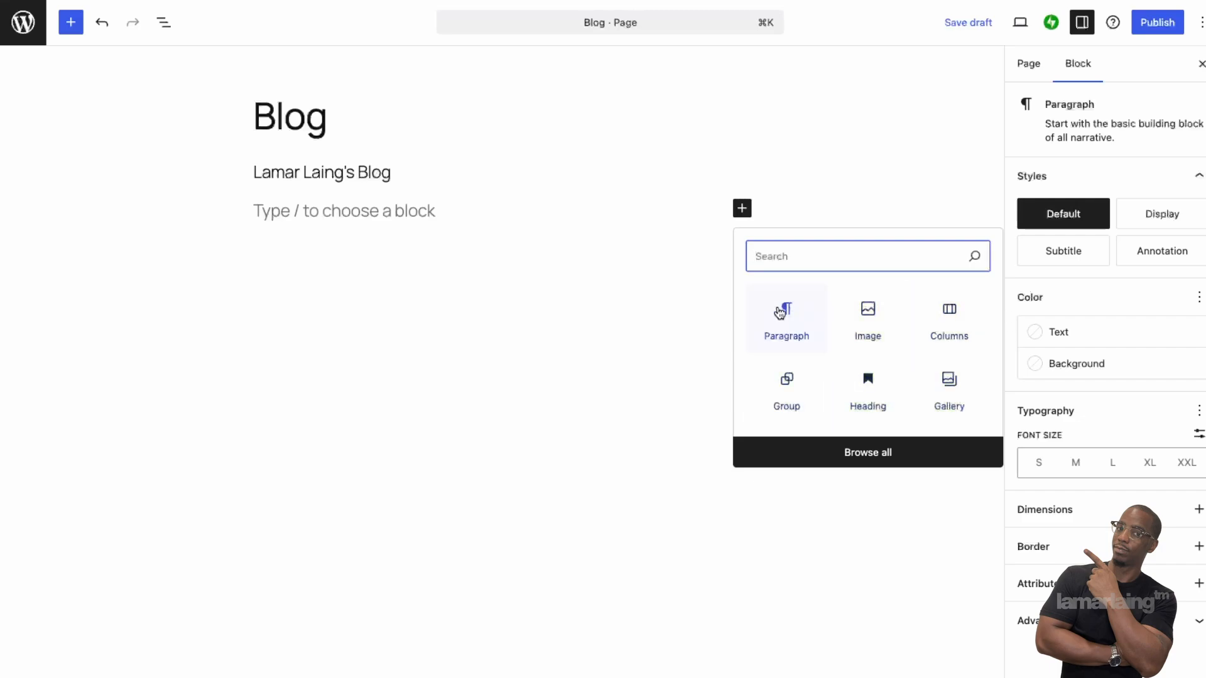
{"action": "left_click", "coordinate": [872, 453]}
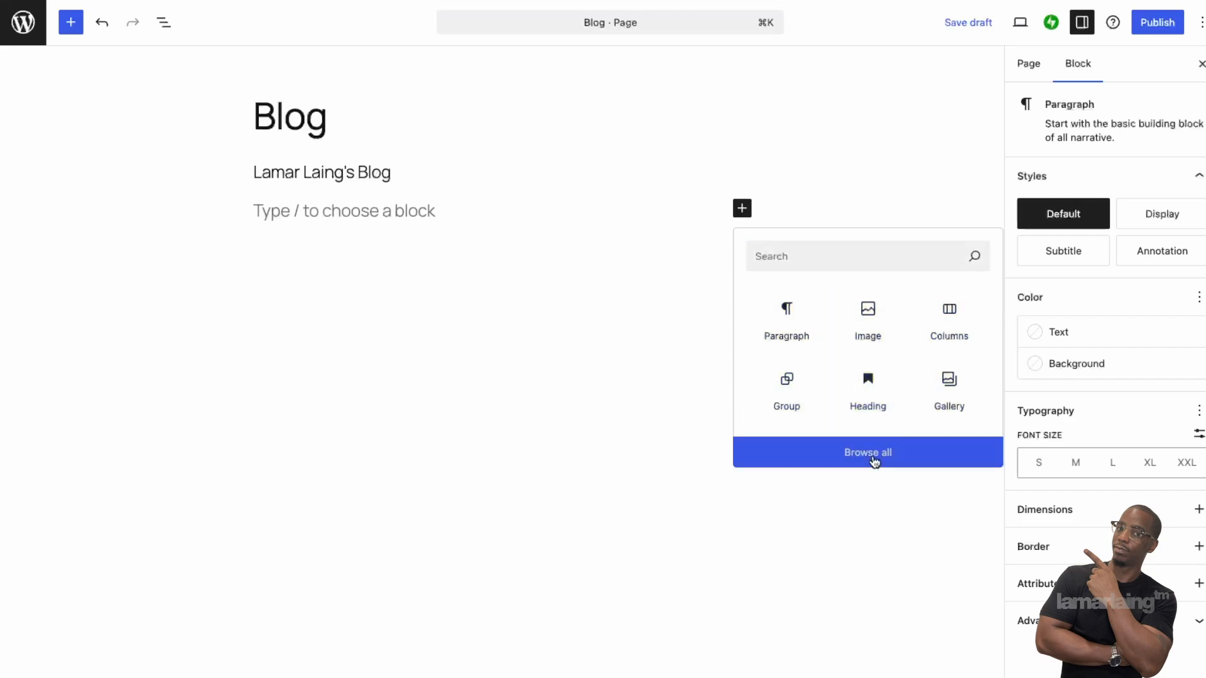
{"action": "scroll", "coordinate": [130, 404], "scroll_direction": "down", "scroll_amount": 15}
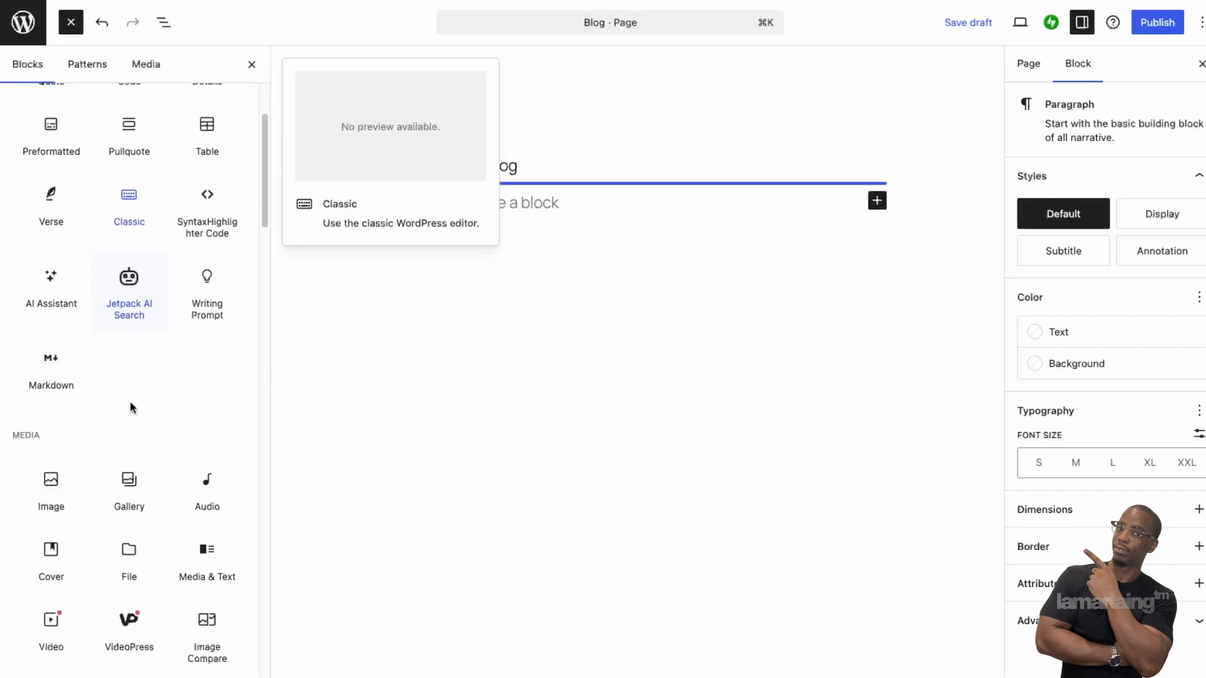
{"action": "scroll", "coordinate": [132, 409], "scroll_direction": "down", "scroll_amount": 15}
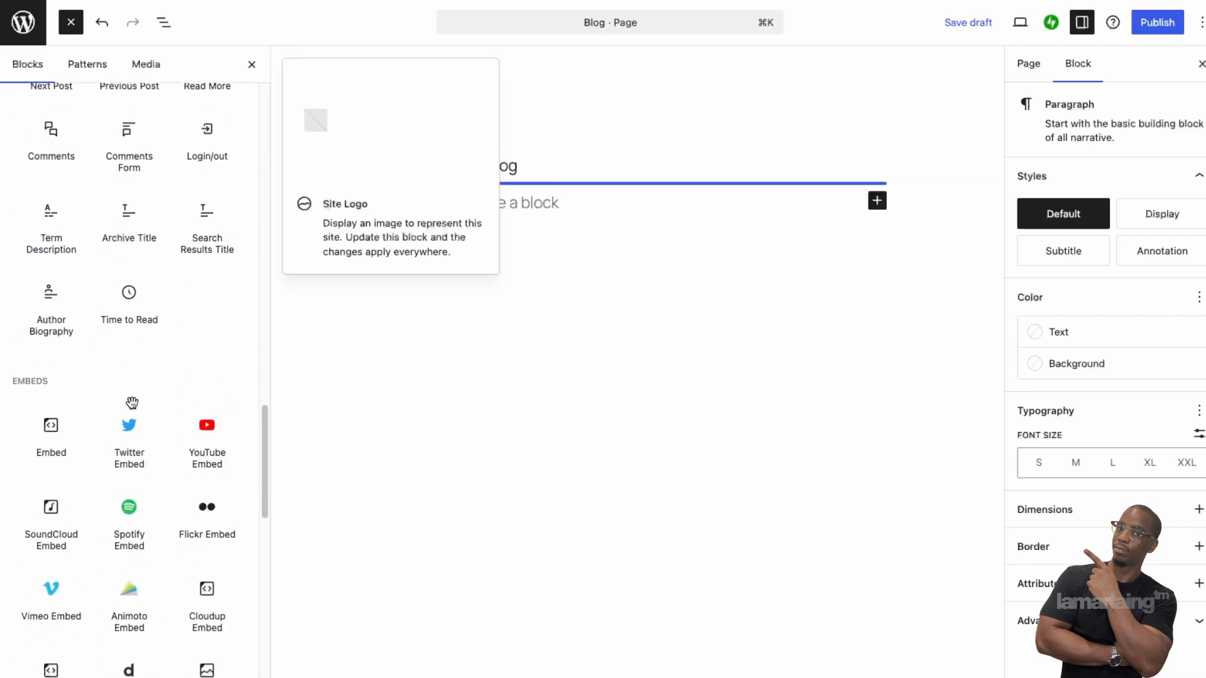
{"action": "scroll", "coordinate": [132, 405], "scroll_direction": "down", "scroll_amount": 15}
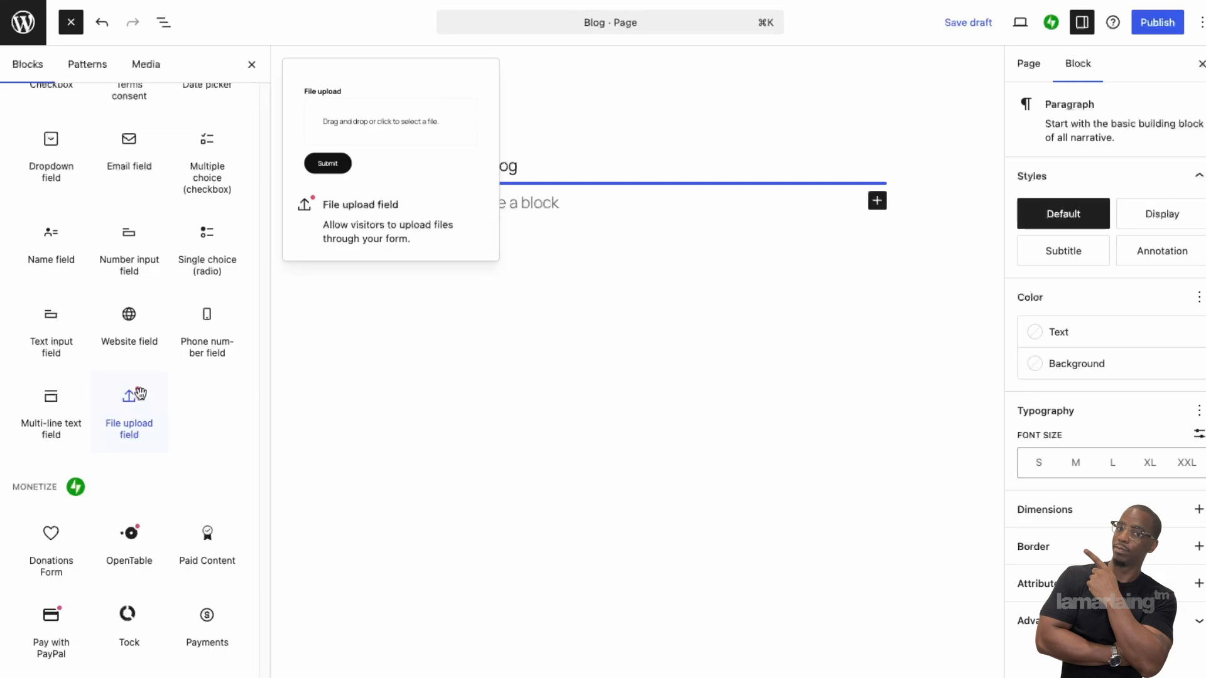
{"action": "scroll", "coordinate": [139, 396], "scroll_direction": "up", "scroll_amount": 20}
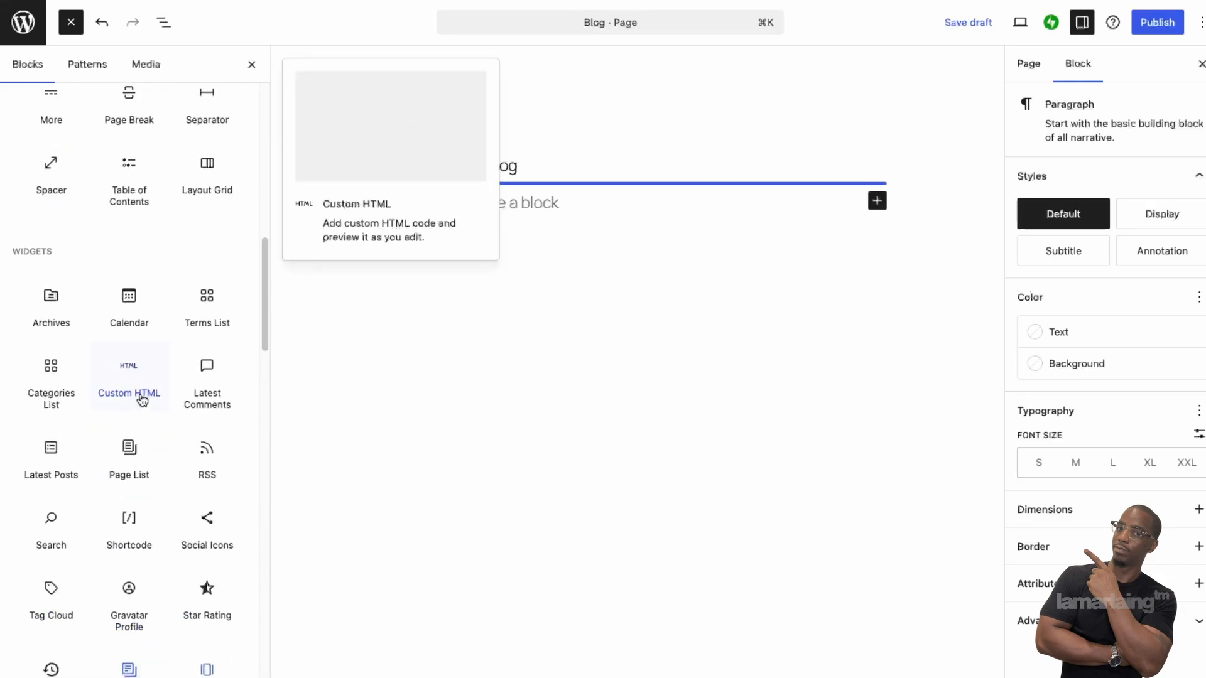
{"action": "scroll", "coordinate": [140, 397], "scroll_direction": "up", "scroll_amount": 15}
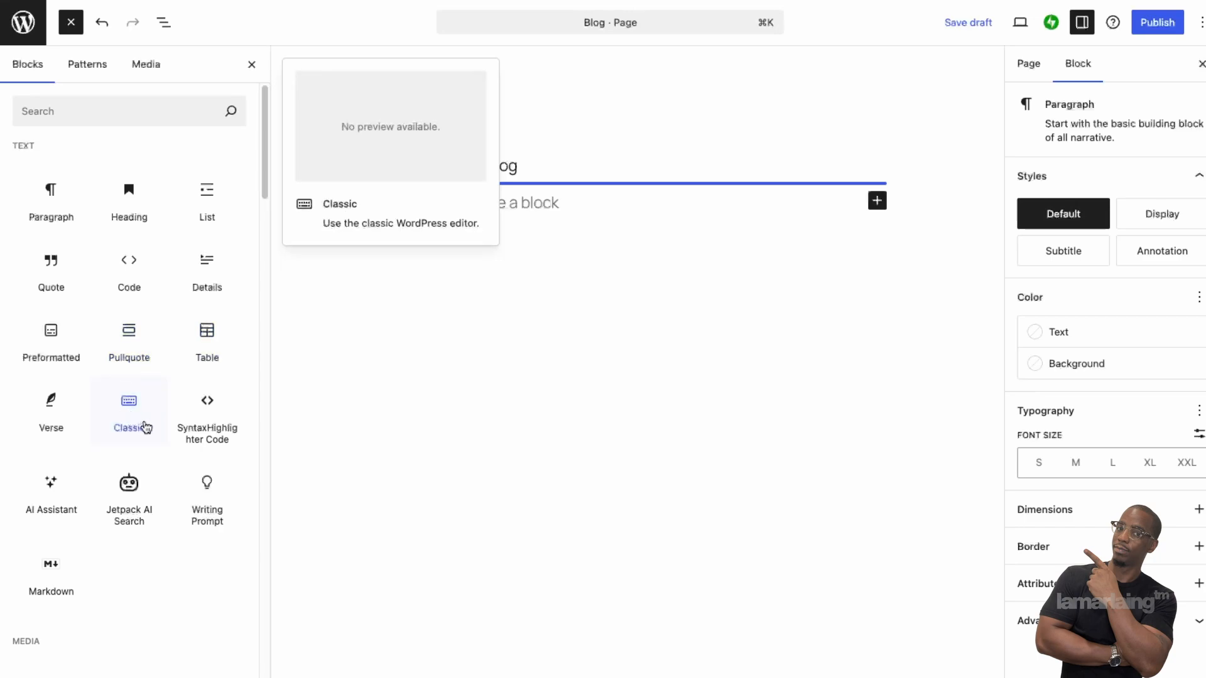
Step: Search the block library for "blog", insert the Blog Posts block below the paragraph, and publish the Blog page
{"action": "left_click", "coordinate": [136, 104]}
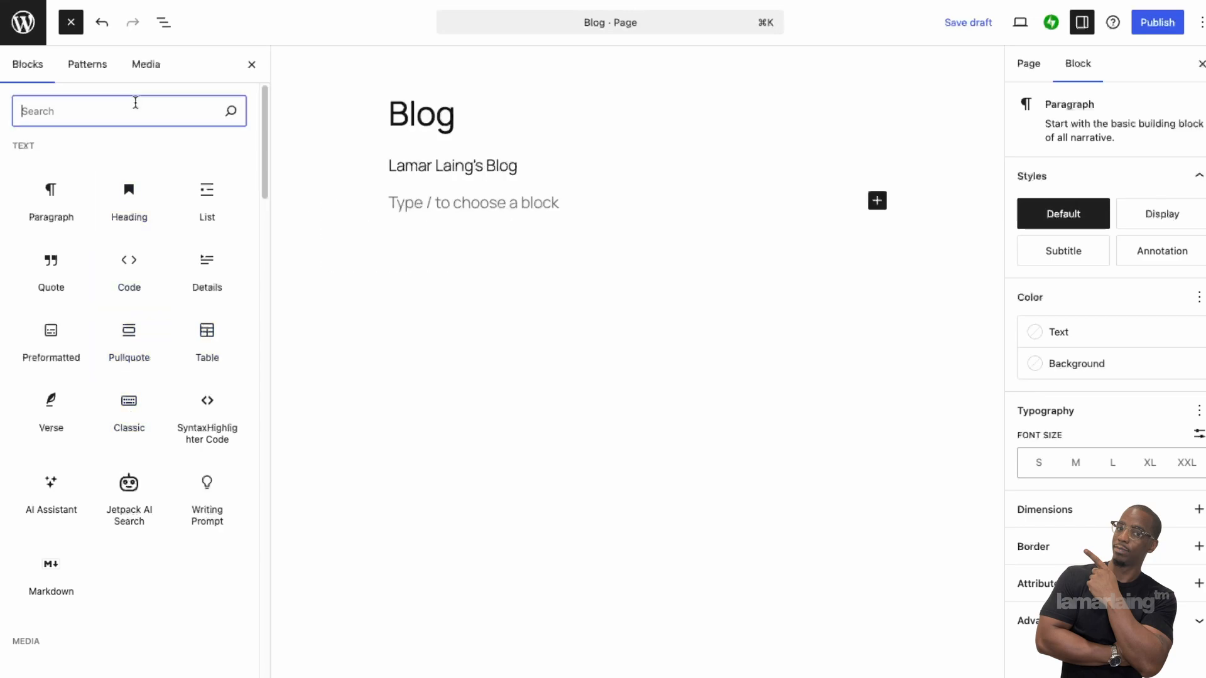
{"action": "type", "text": "blog"}
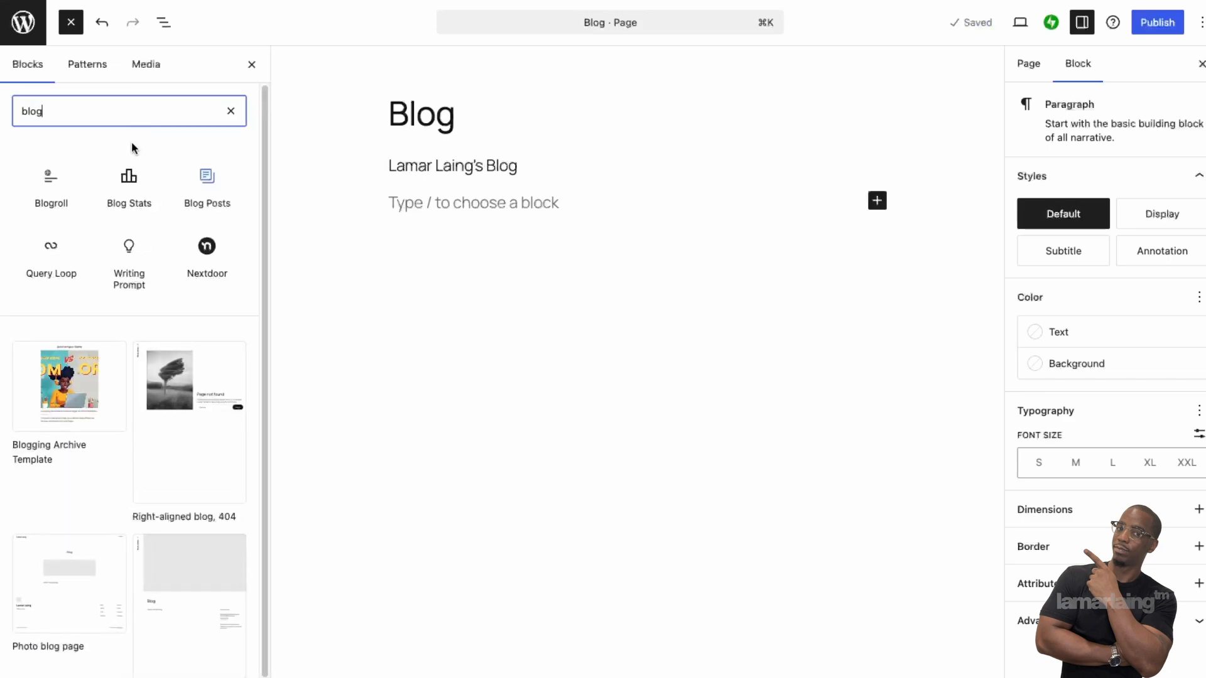
{"action": "mouse_move", "coordinate": [47, 189]}
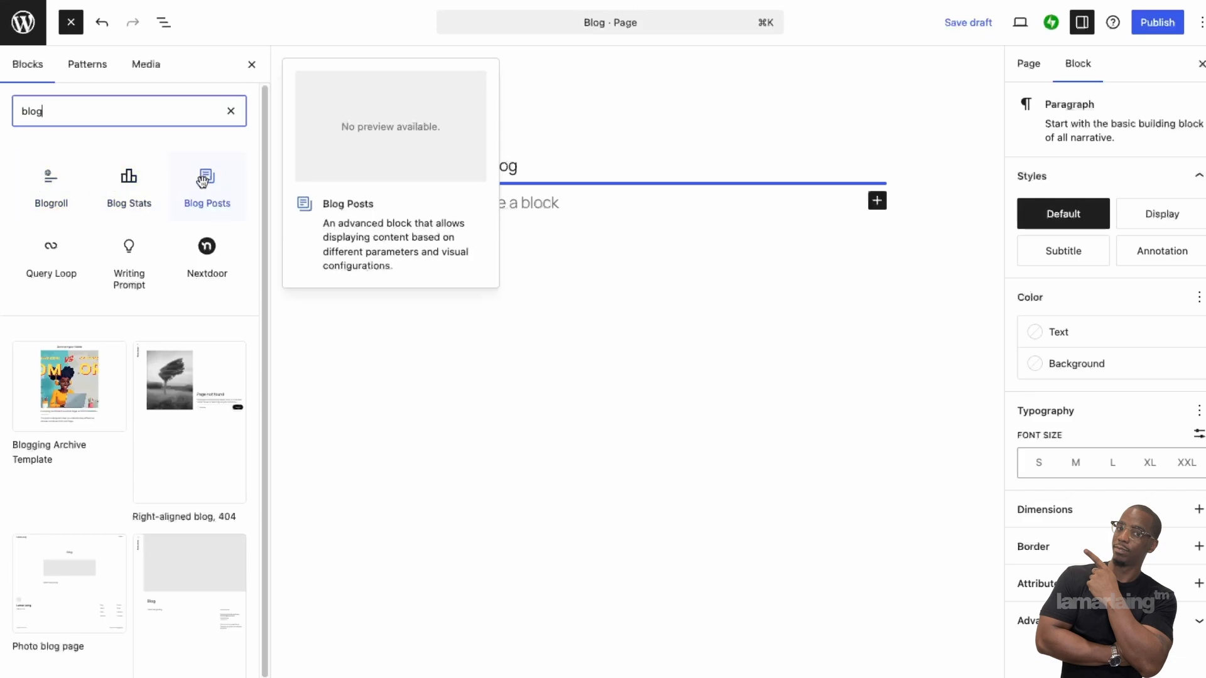
{"action": "left_click_drag", "start_coordinate": [205, 177], "coordinate": [517, 194]}
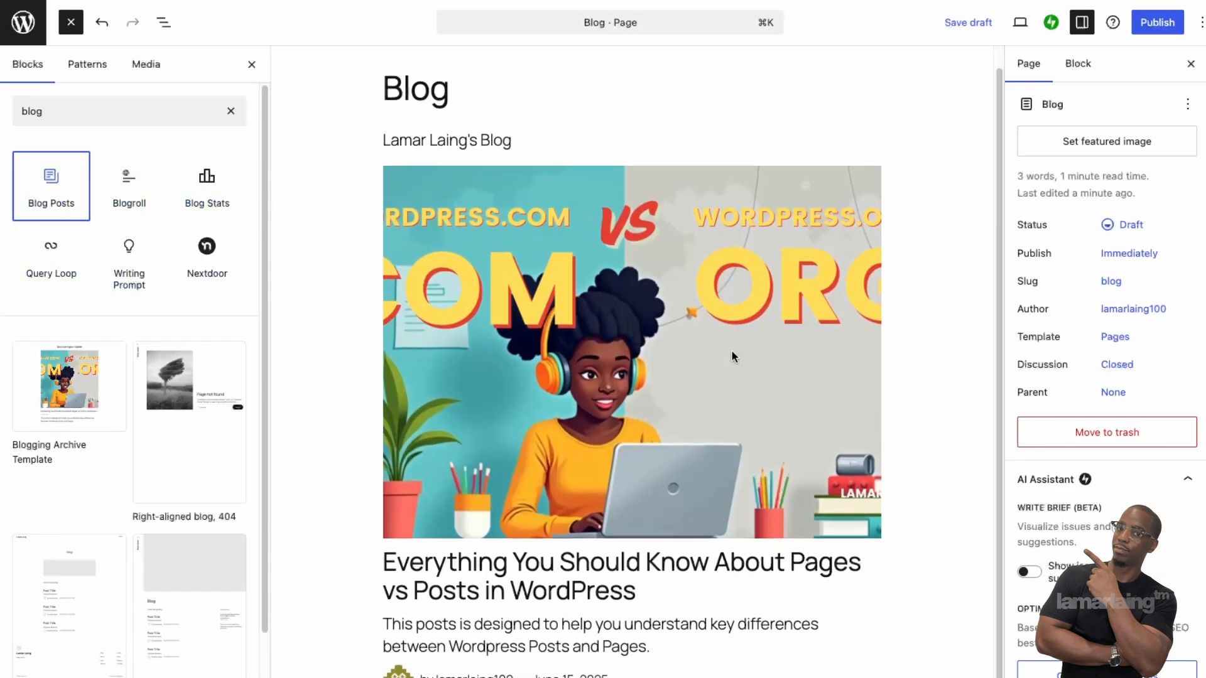
{"action": "left_click", "coordinate": [1183, 24]}
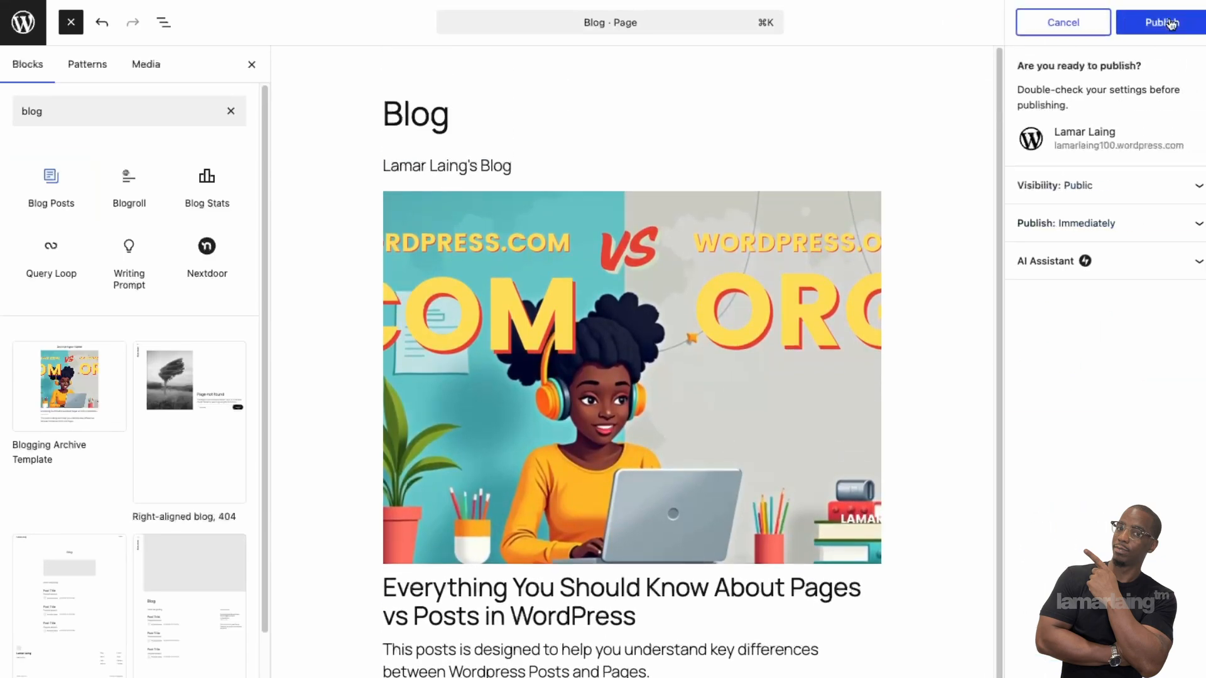
{"action": "left_click", "coordinate": [1173, 24]}
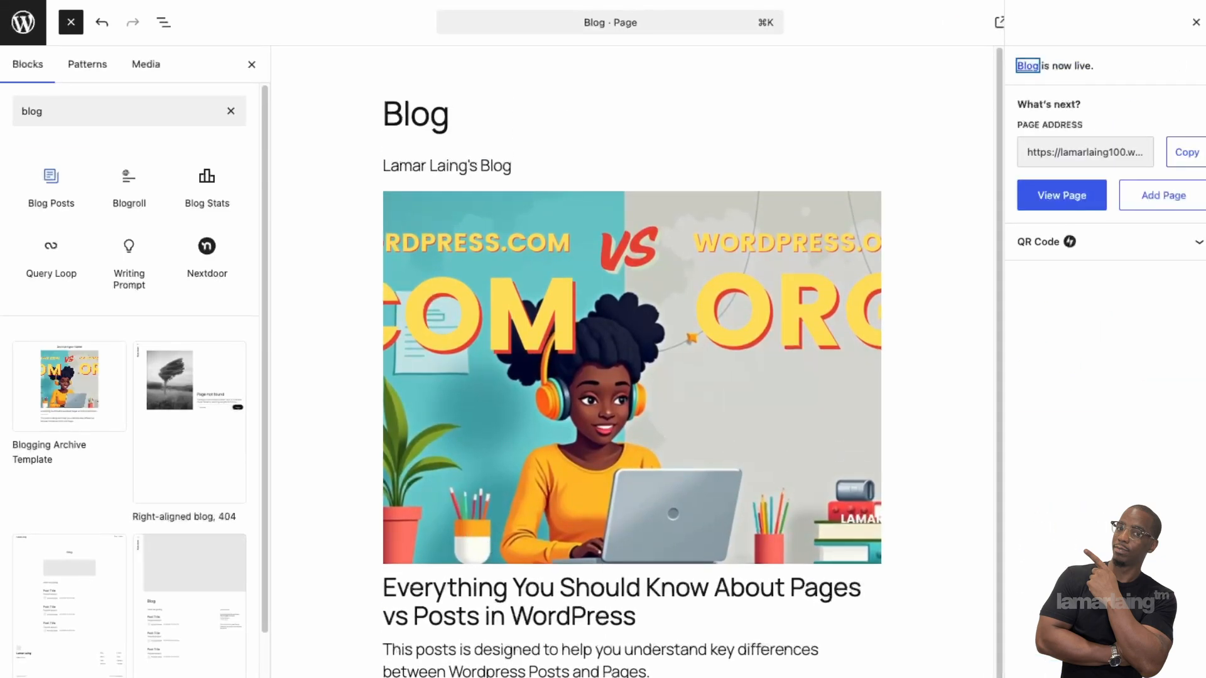
Step: View the published Blog page on the live site, visit the homepage through the site title, and return to the Blog page
{"action": "left_click", "coordinate": [1062, 195]}
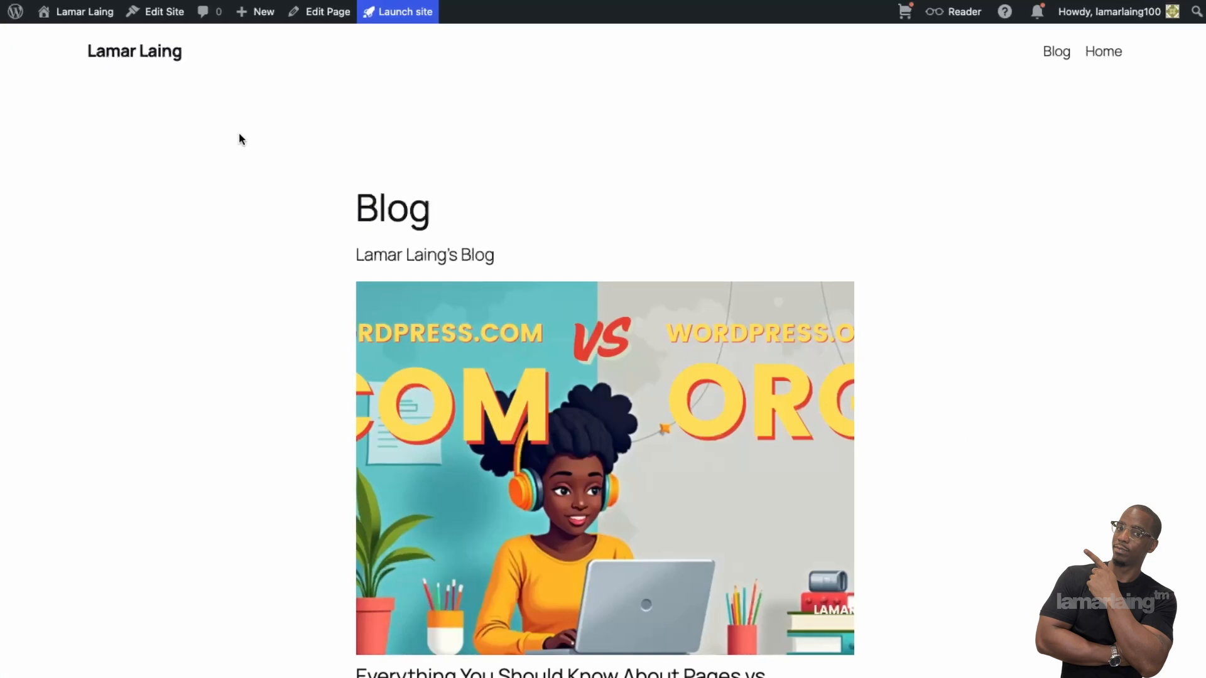
{"action": "left_click", "coordinate": [100, 58]}
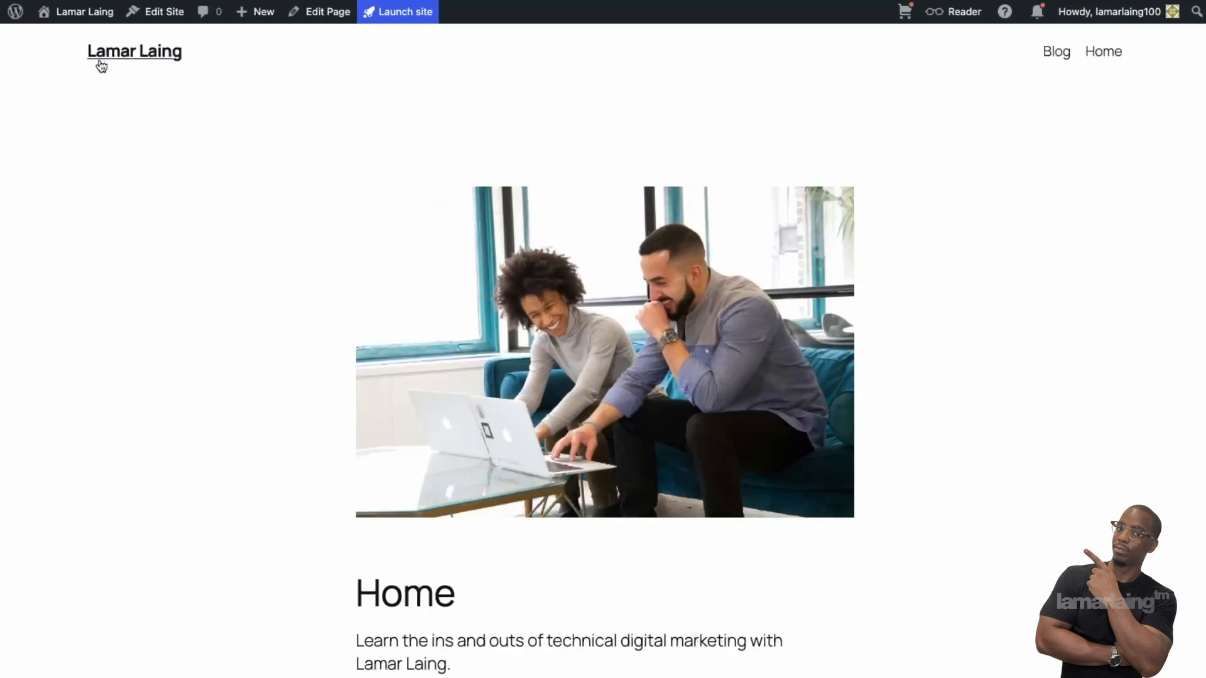
{"action": "left_click", "coordinate": [1058, 52]}
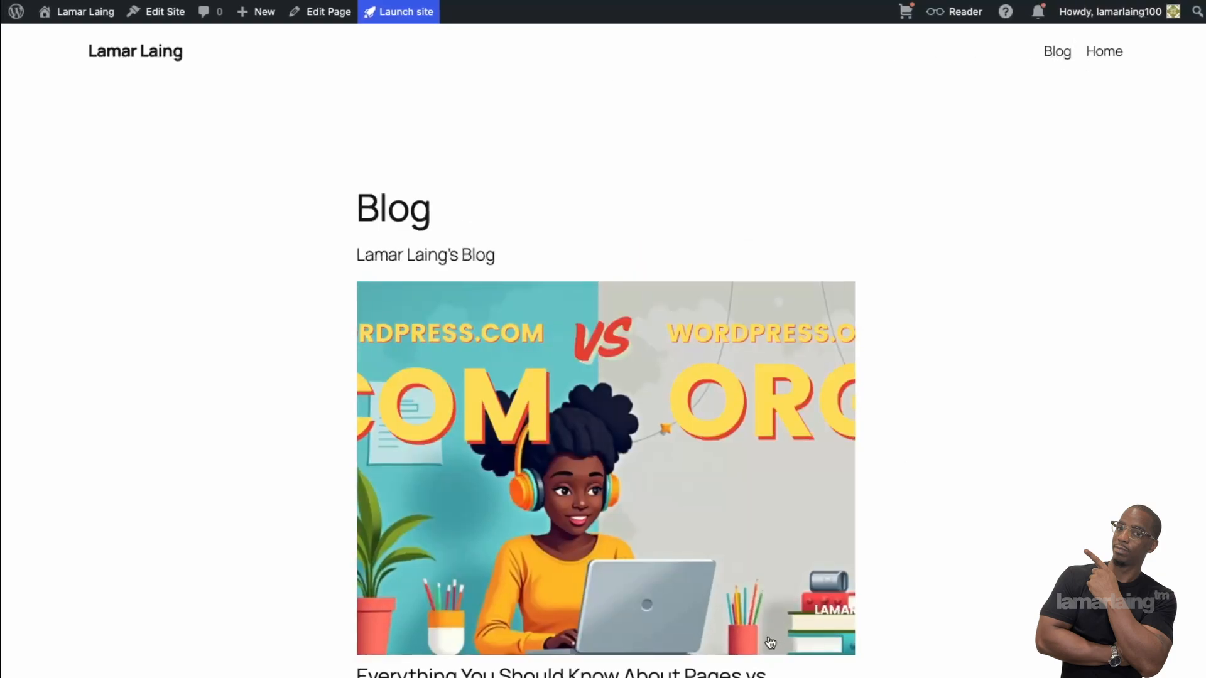
Step: Open the "Everything You Should Know About Pages vs Posts in WordPress" post from the blog listing, look through it, and return to the Home page
{"action": "scroll", "coordinate": [1061, 58], "scroll_direction": "down", "scroll_amount": 2}
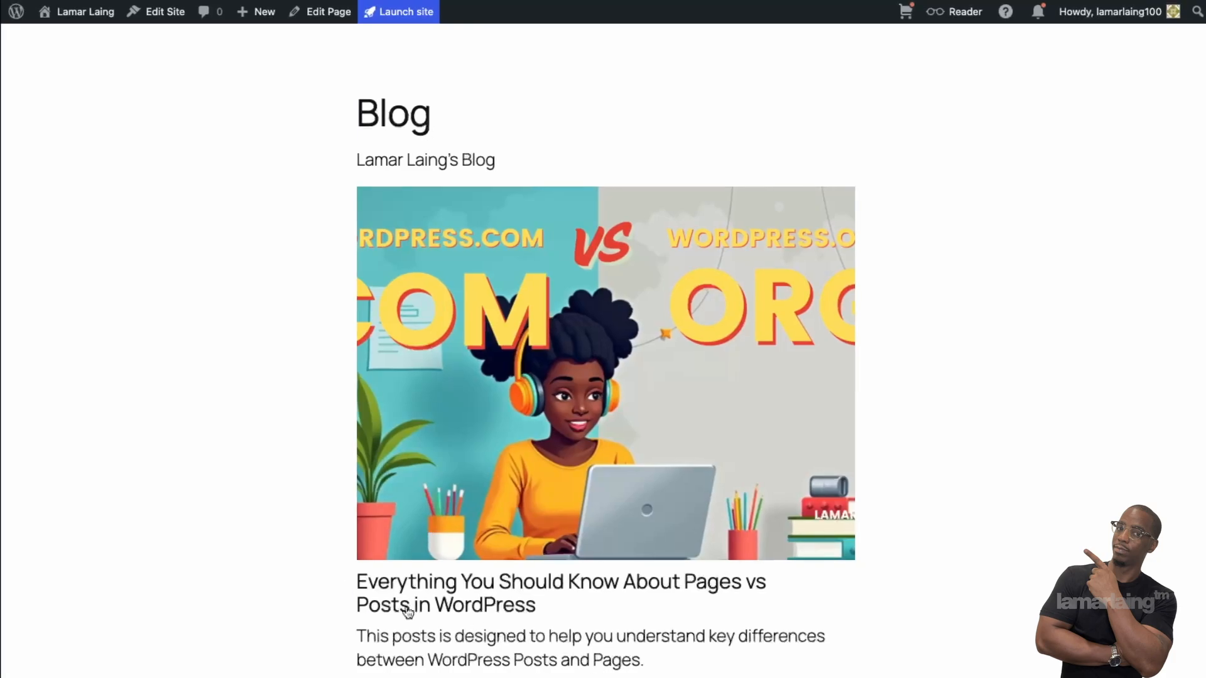
{"action": "left_click", "coordinate": [463, 590]}
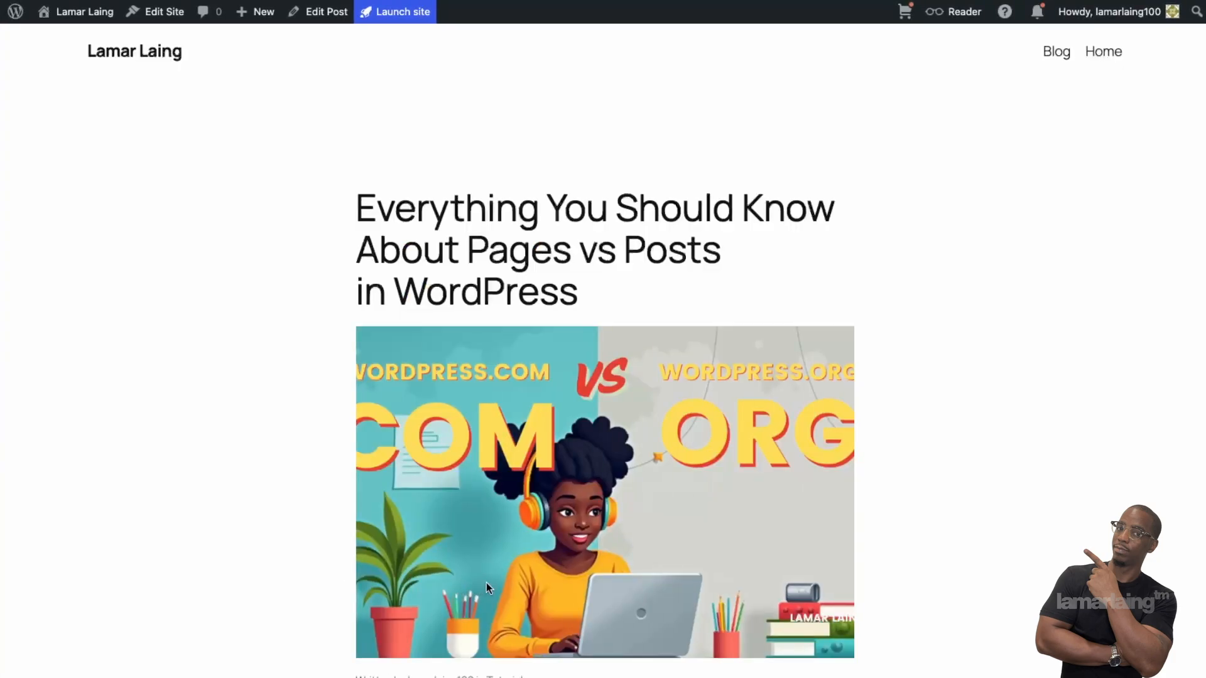
{"action": "scroll", "coordinate": [486, 583], "scroll_direction": "down", "scroll_amount": 4}
{"action": "scroll", "coordinate": [486, 585], "scroll_direction": "up", "scroll_amount": 4}
{"action": "left_click", "coordinate": [1110, 55]}
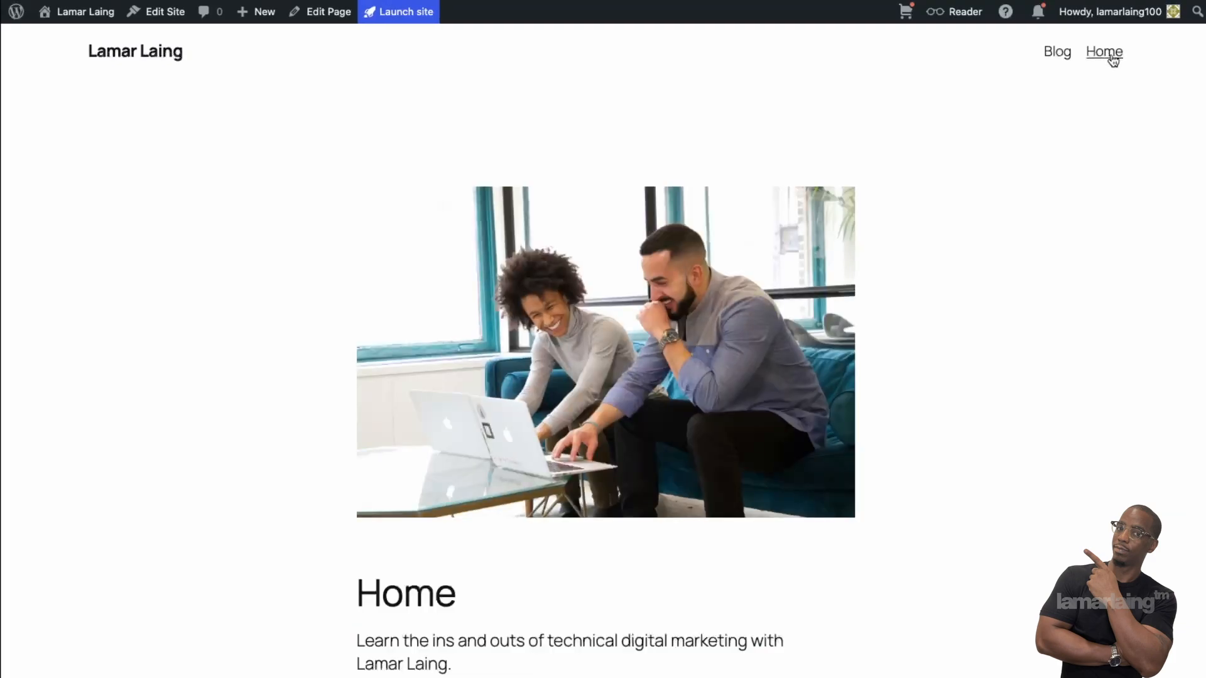